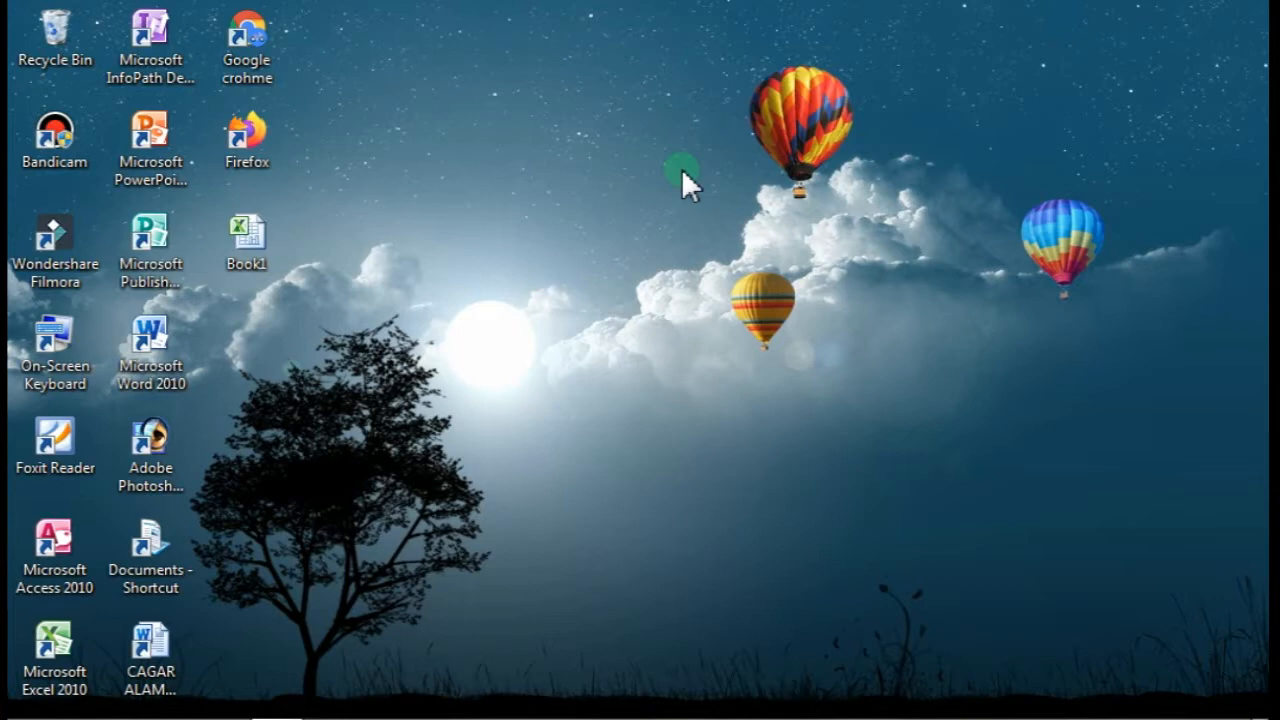
# Refresh the desktop and open Microsoft Excel 2010 with a blank workbook
pyautogui.rightClick(461, 123)
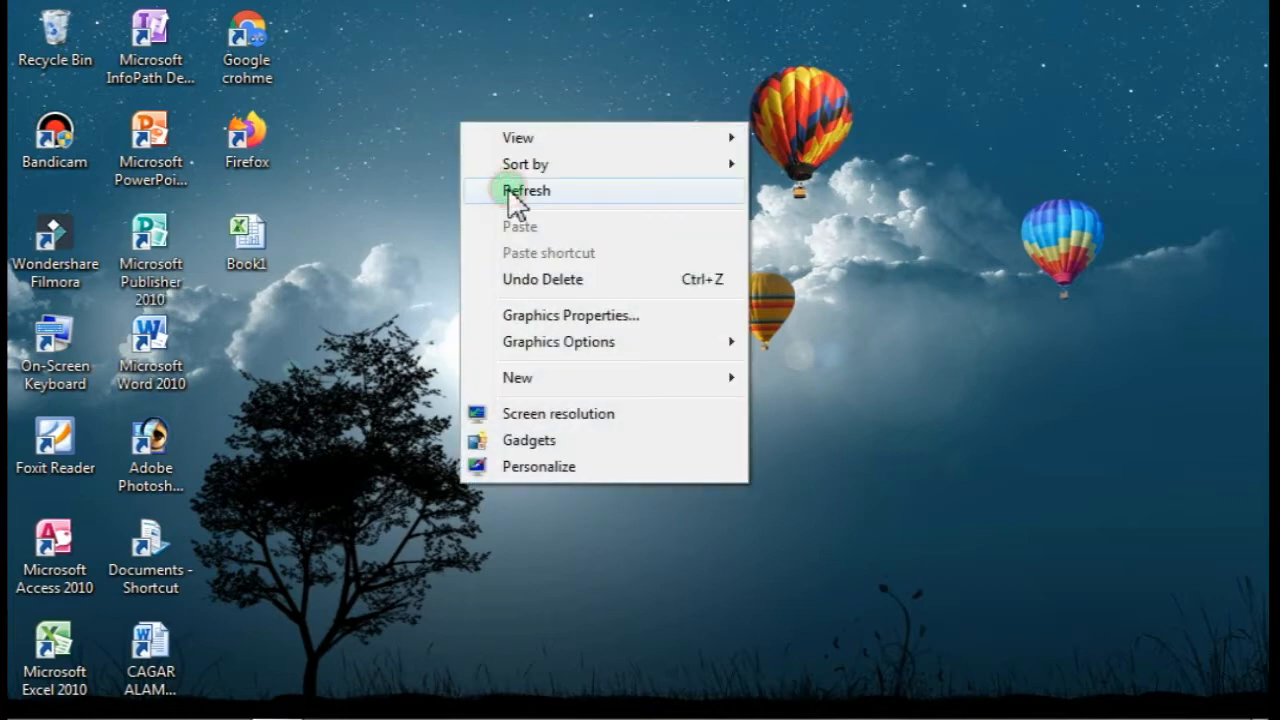
pyautogui.click(515, 192)
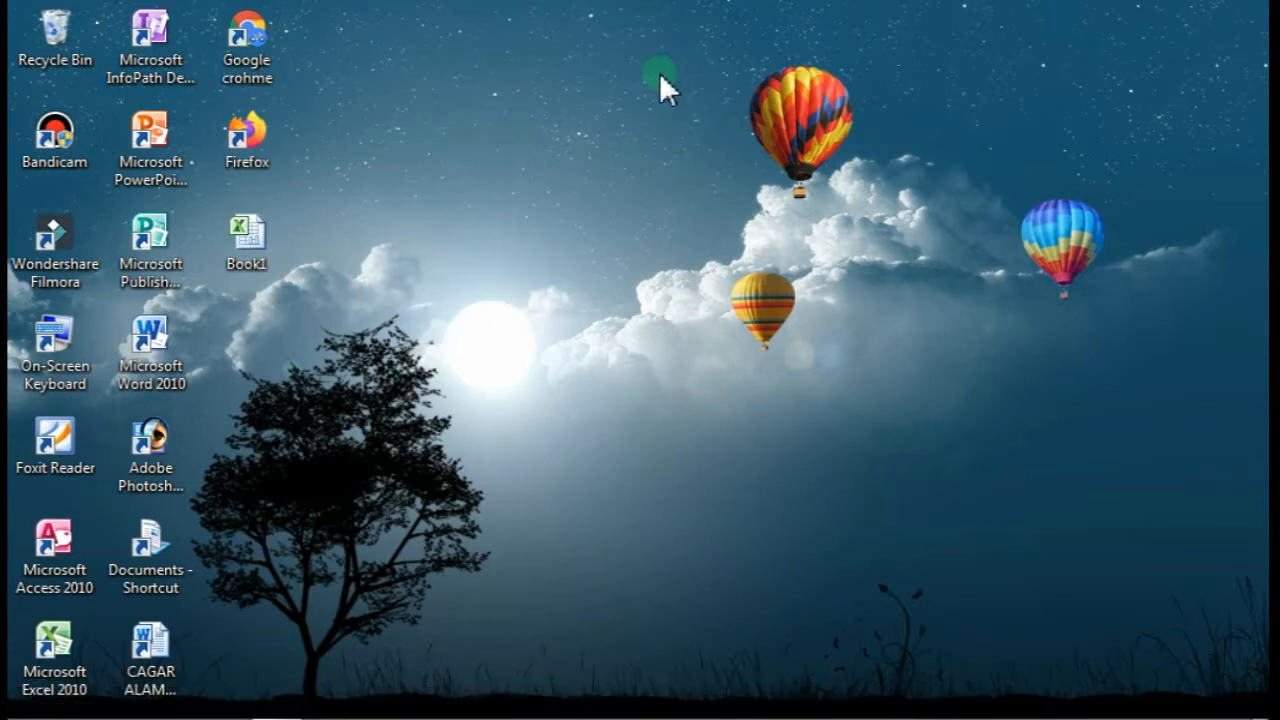
pyautogui.doubleClick(52, 665)
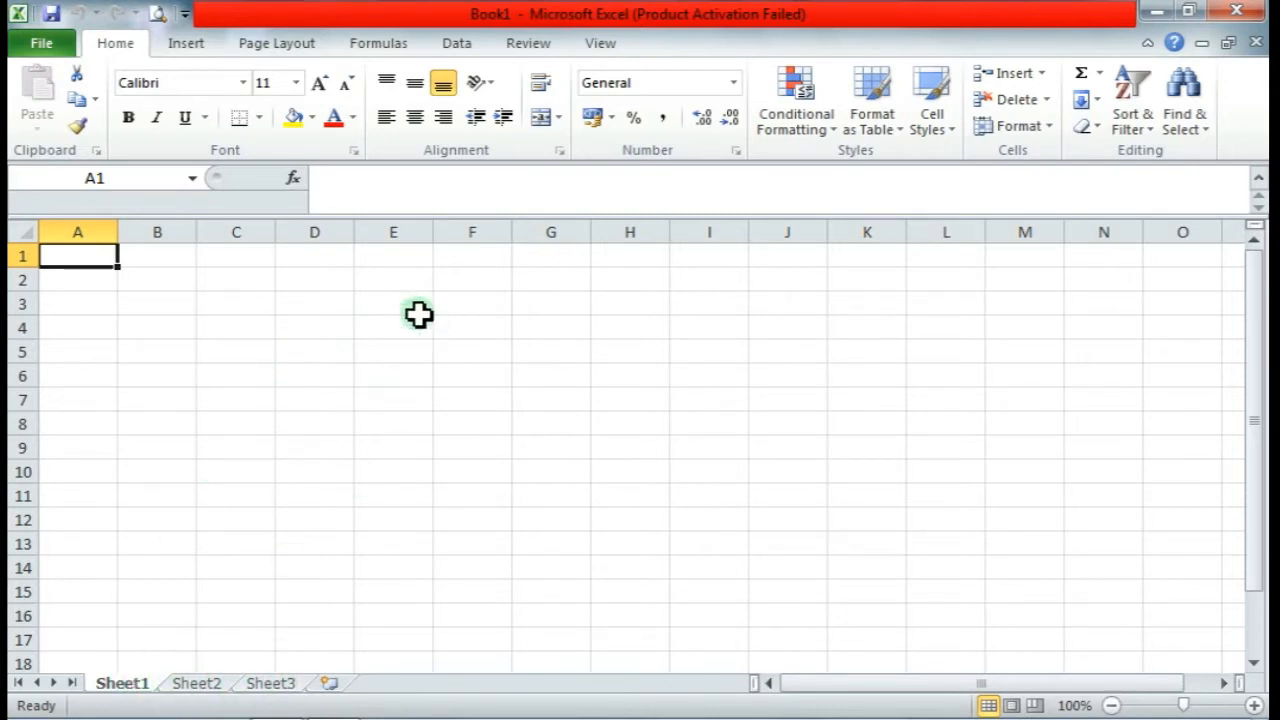
# Enter the report title LAPORAN STOK BARANG in cell E1
pyautogui.click(392, 260)
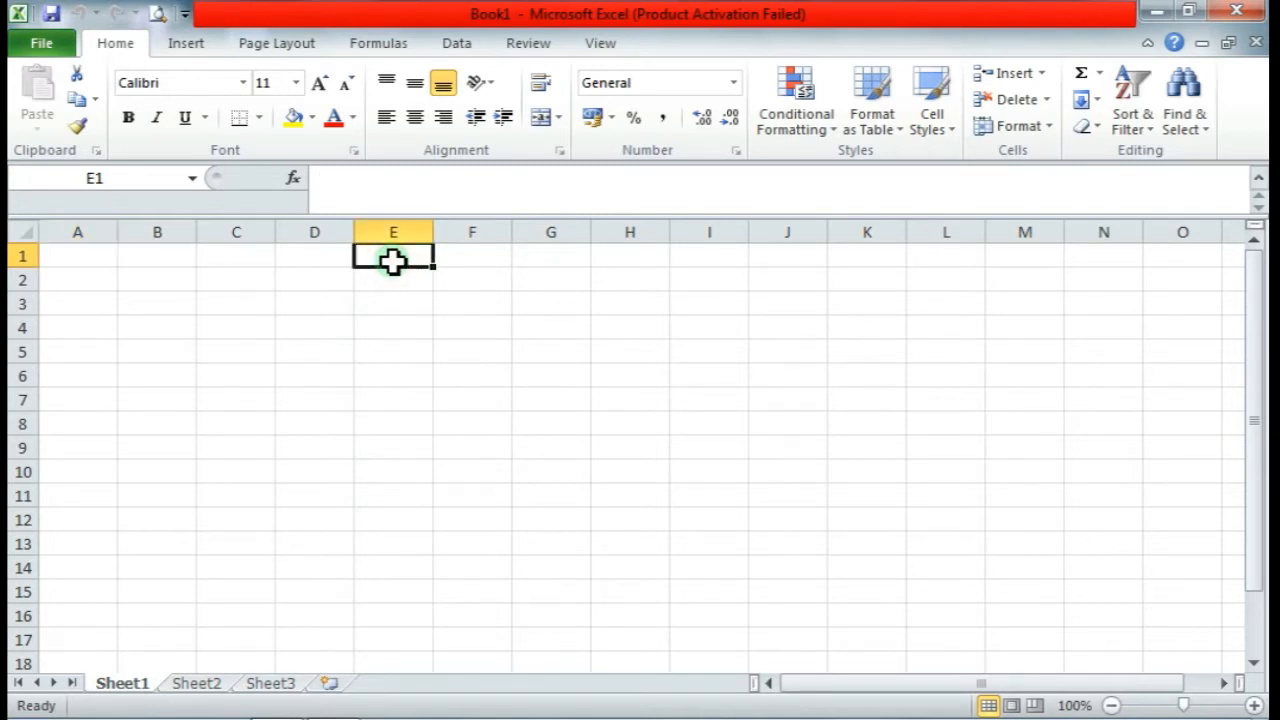
pyautogui.write('L')
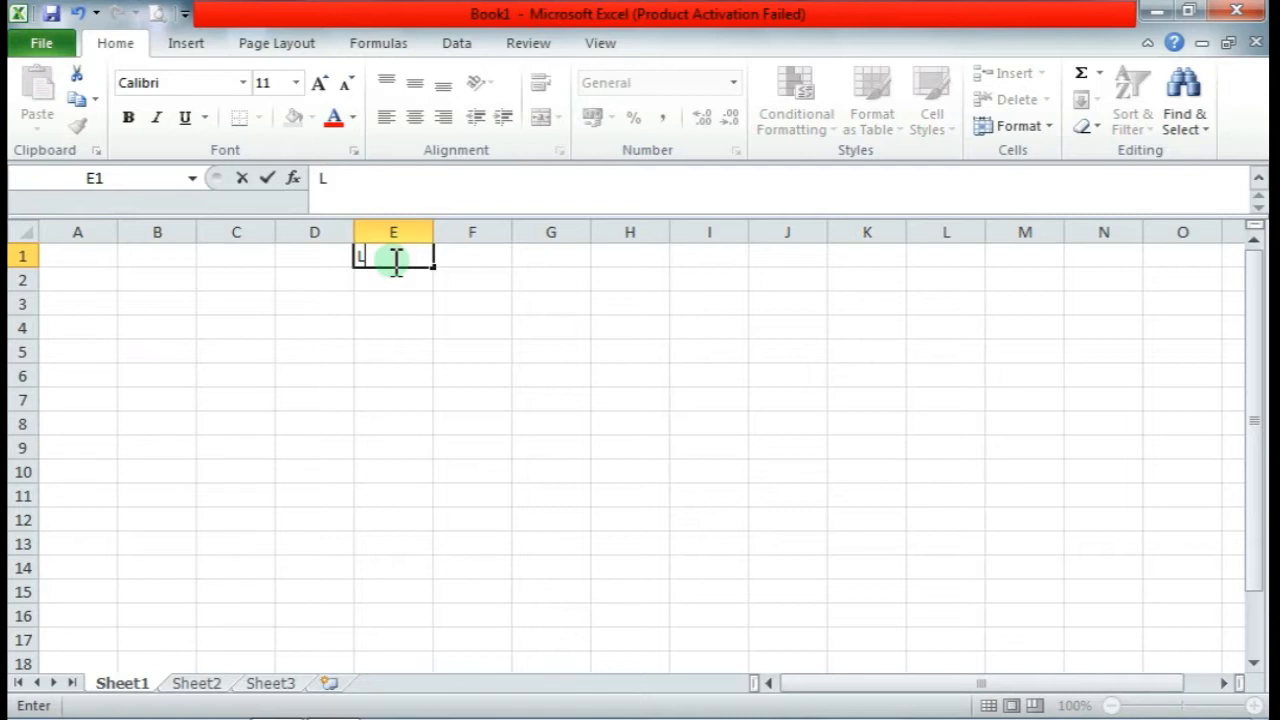
pyautogui.write('APORAN ST')
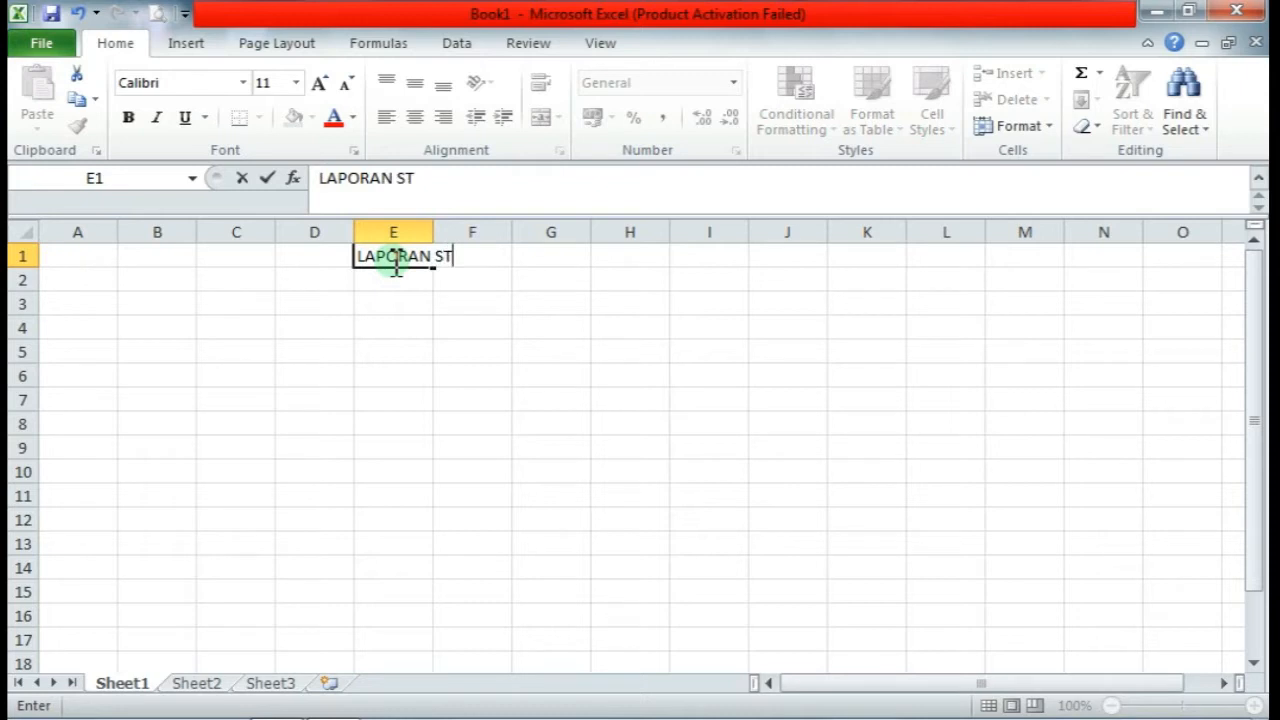
pyautogui.write('OK BAR')
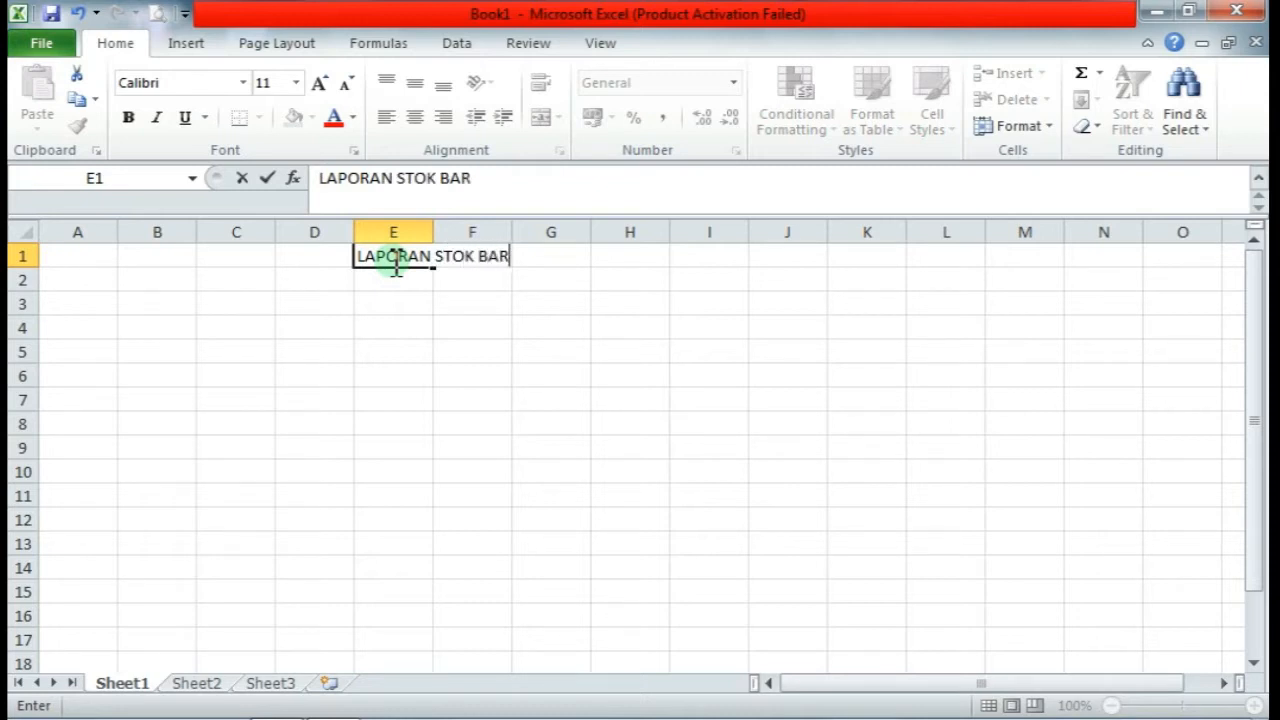
pyautogui.write('ANG')
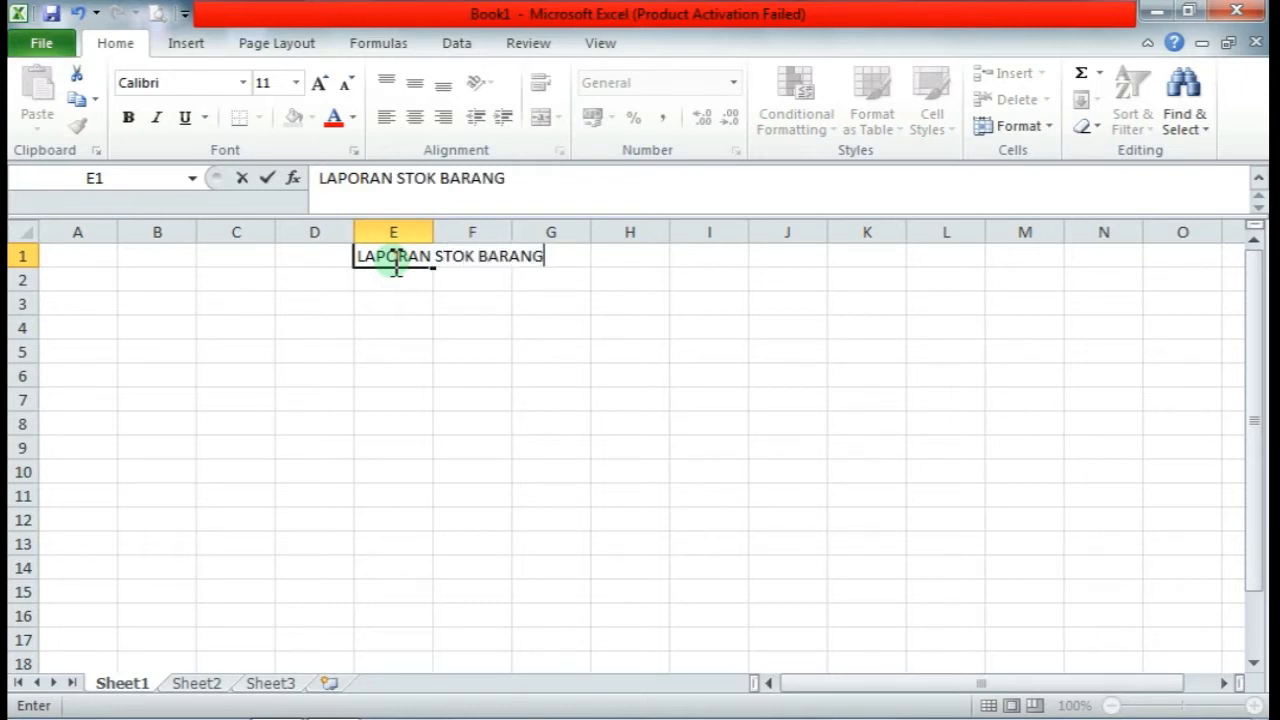
# Merge and center the title across cells D1 to G1
pyautogui.moveTo(326, 260); pyautogui.dragTo(536, 255)
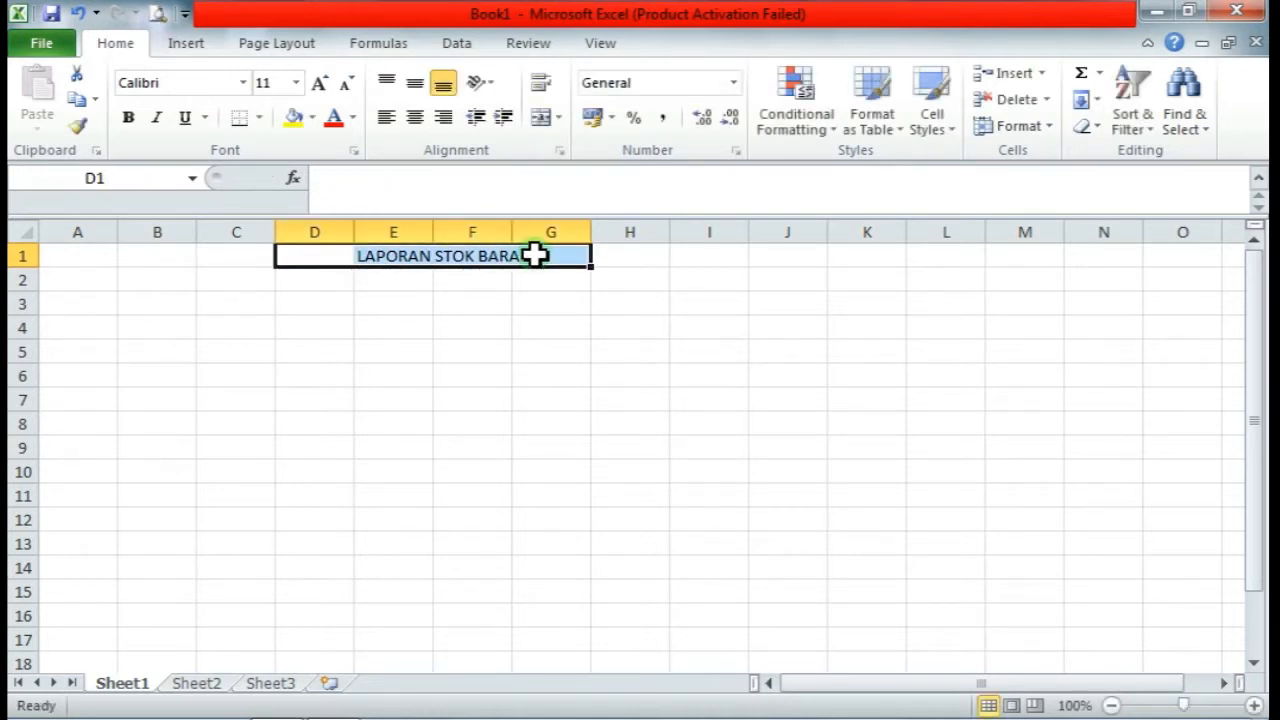
pyautogui.click(540, 117)
pyautogui.click(368, 322)
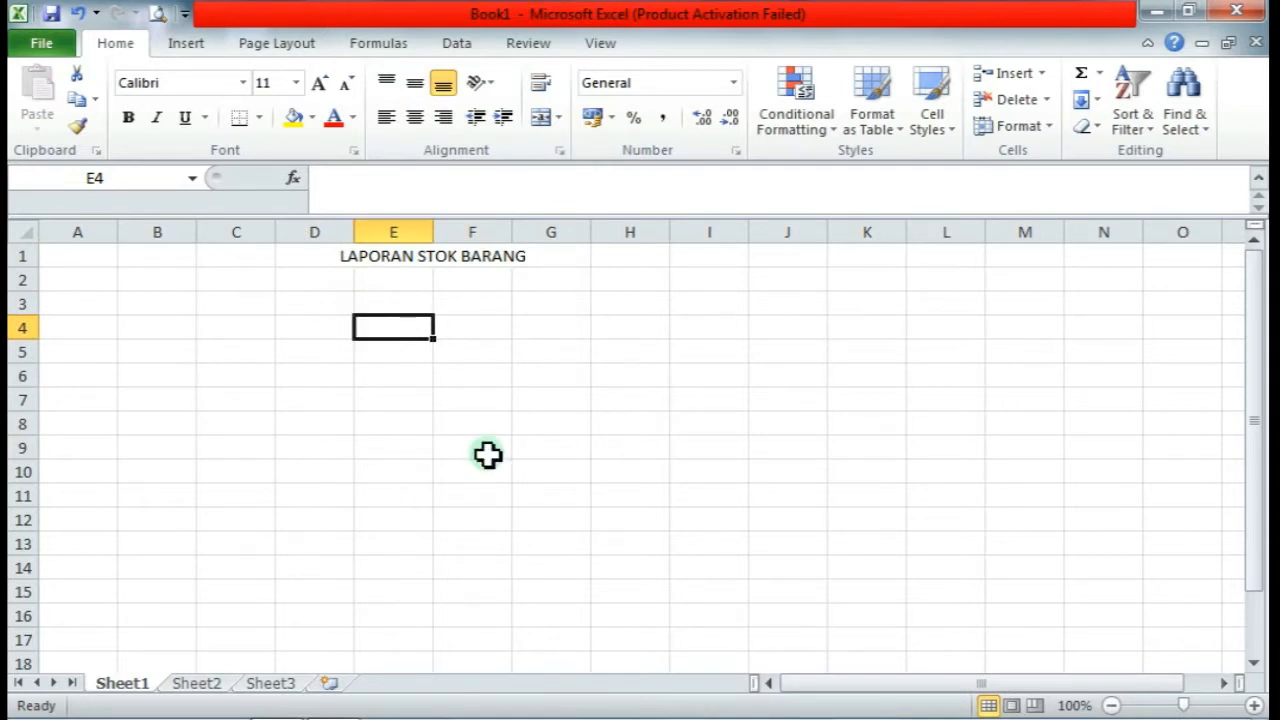
# Rename the worksheet Sheet1 as STOK BARANG
pyautogui.click(138, 690)
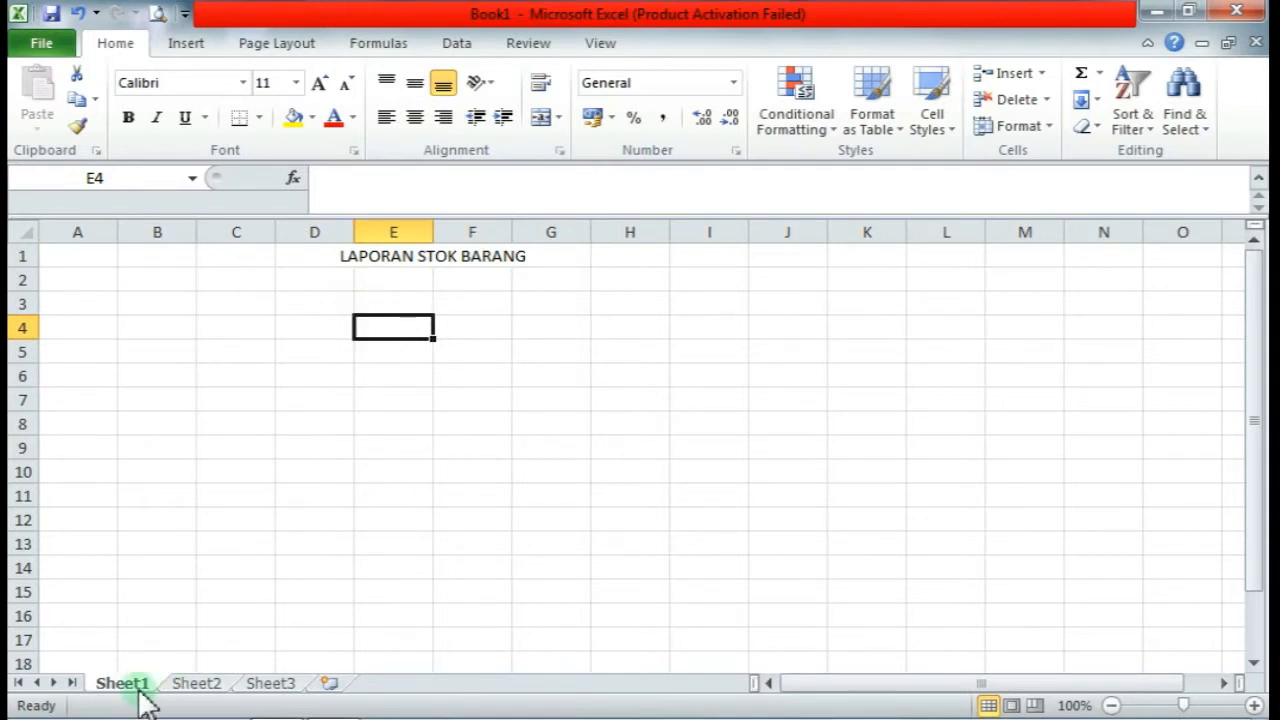
pyautogui.click(139, 684)
pyautogui.rightClick(139, 686)
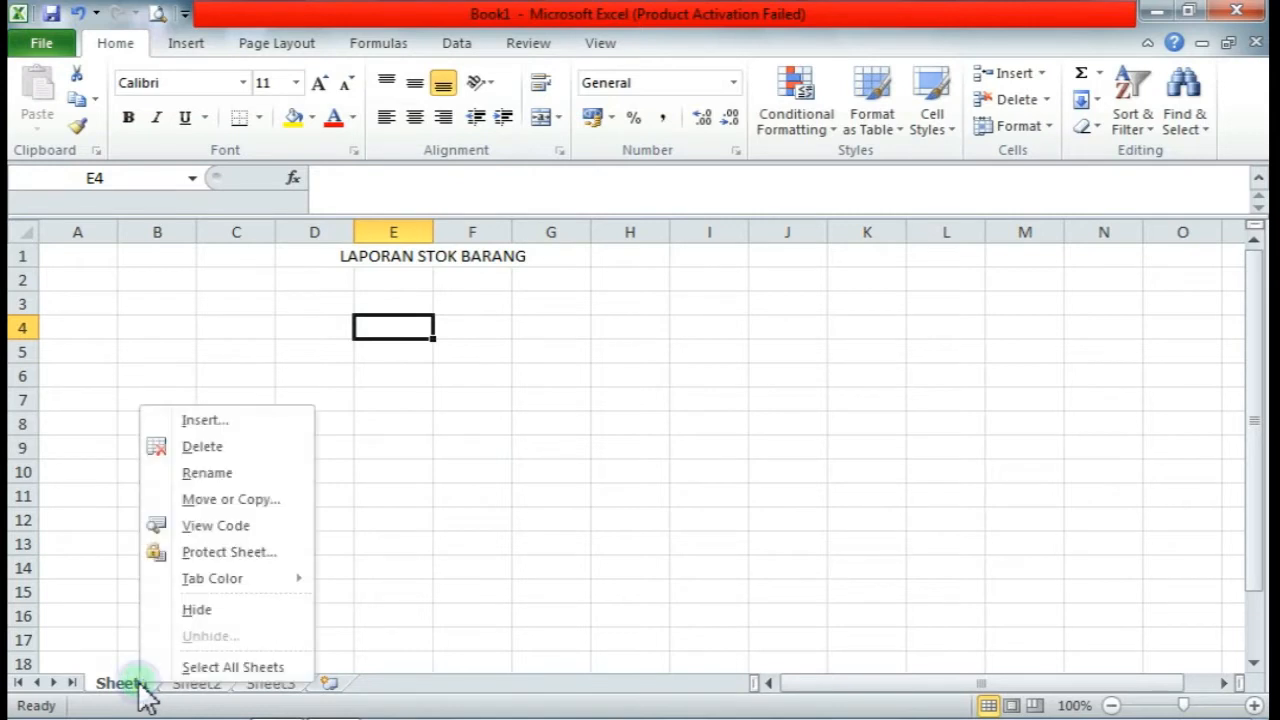
pyautogui.click(139, 686)
pyautogui.rightClick(140, 686)
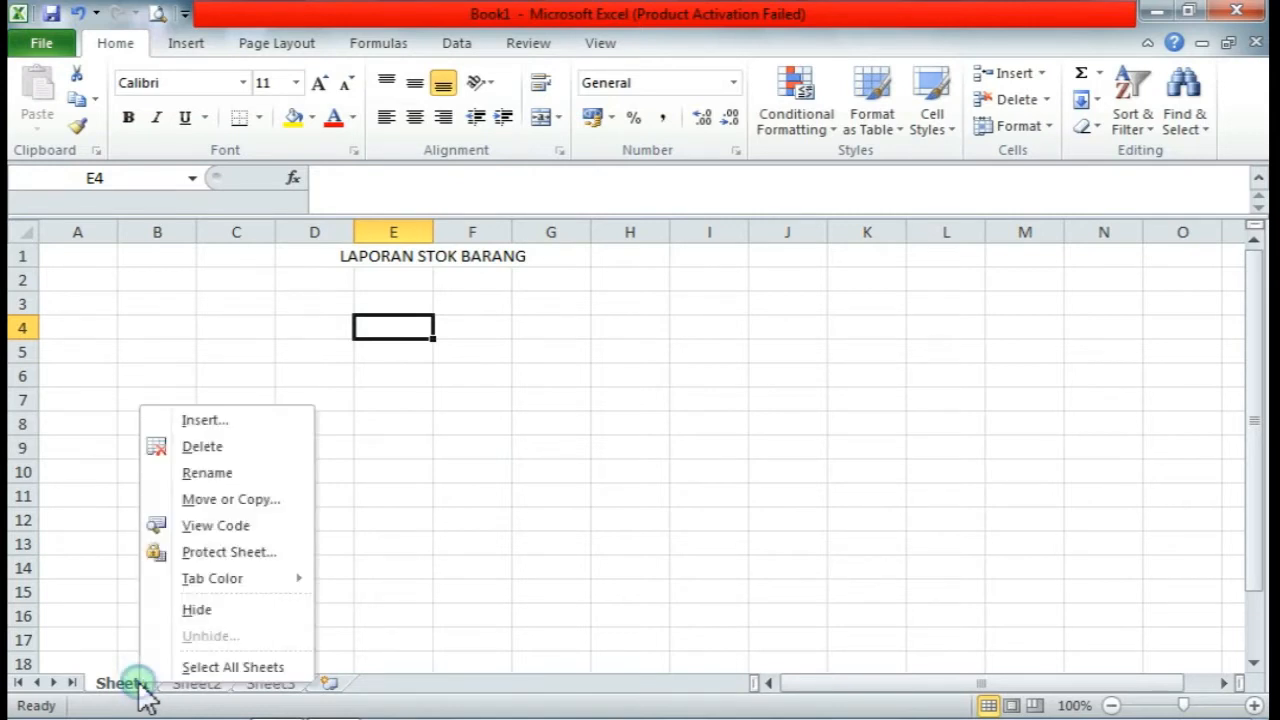
pyautogui.click(140, 686)
pyautogui.rightClick(140, 686)
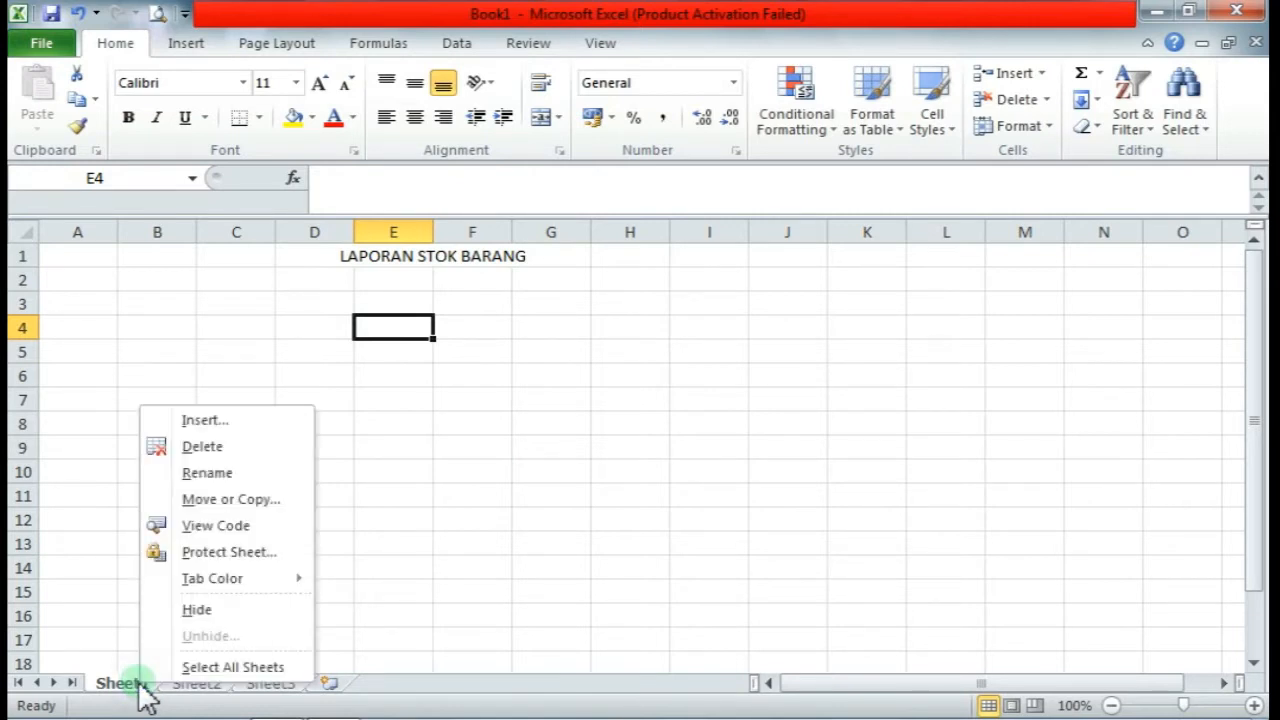
pyautogui.click(241, 476)
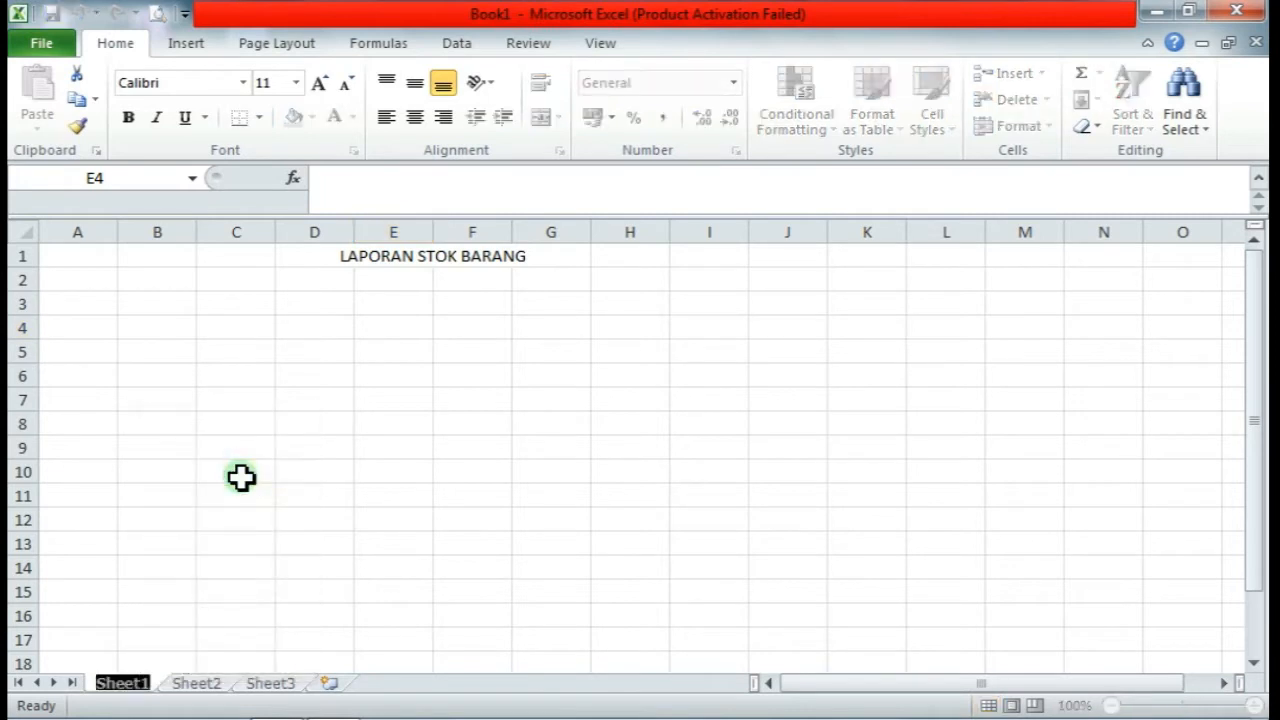
pyautogui.write('STO')
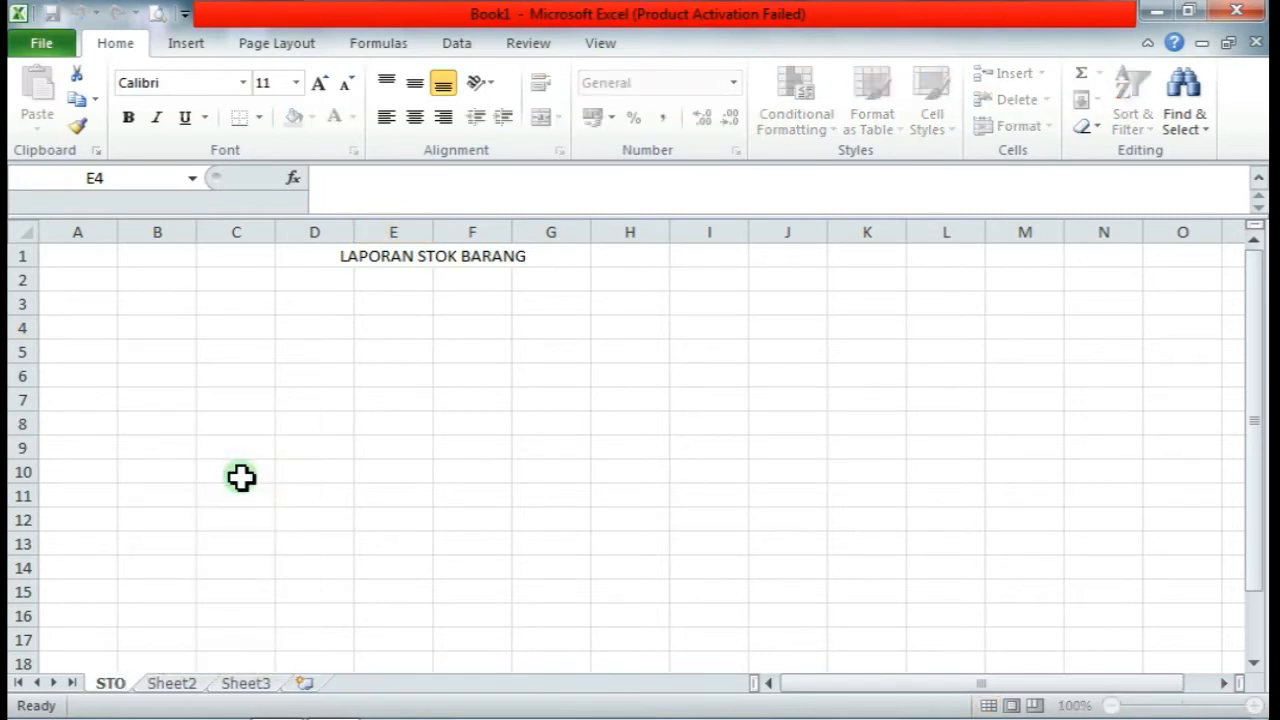
pyautogui.write('K BARA')
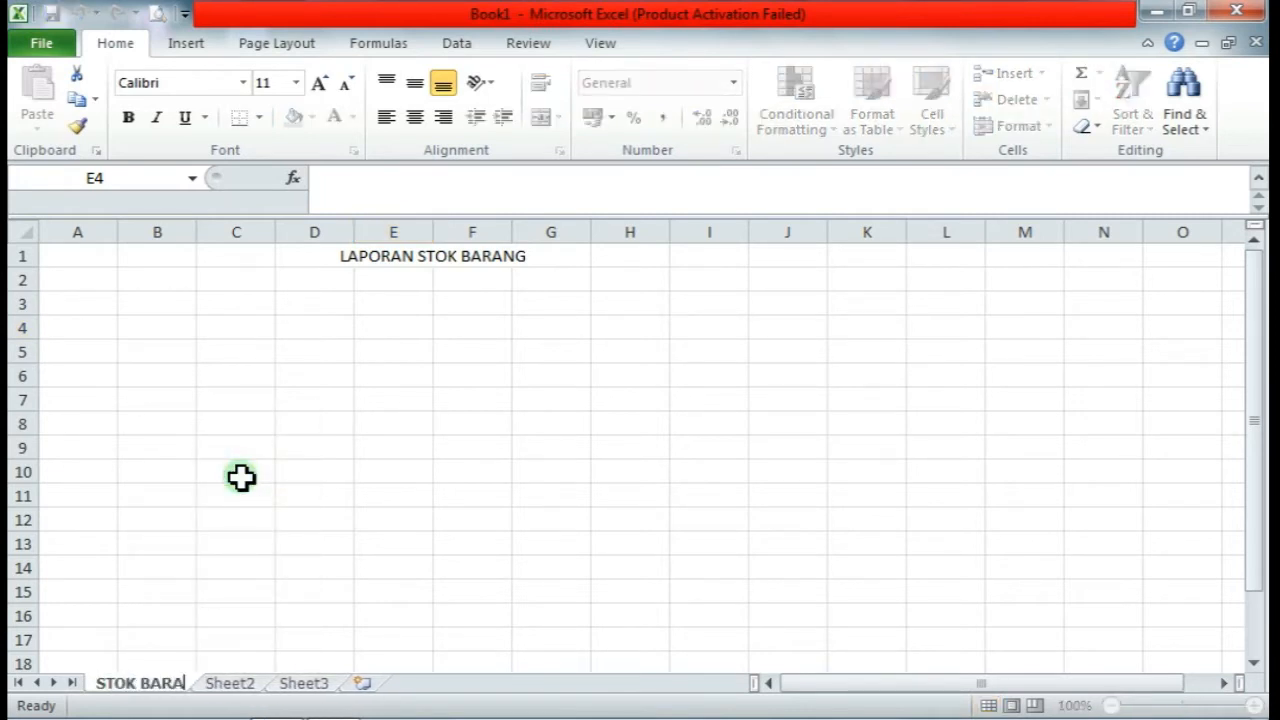
pyautogui.write('NG')
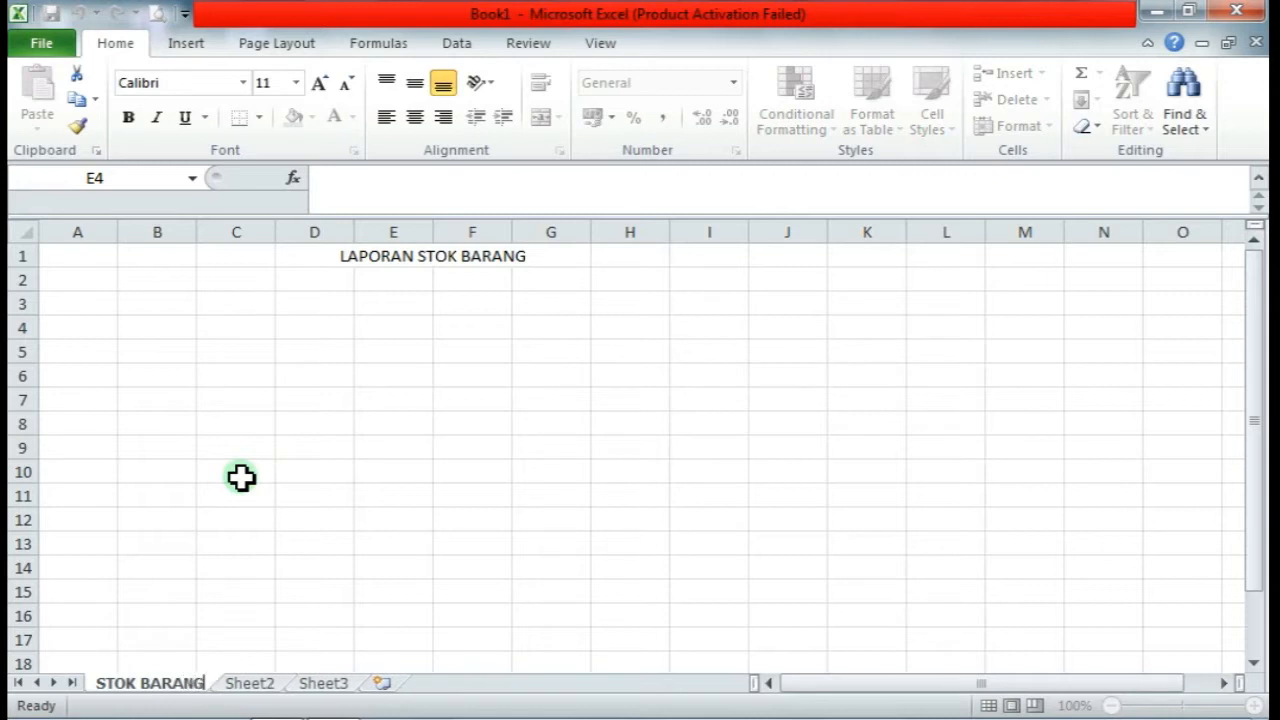
# Rename the worksheet Sheet2 as BARANG MASUK
pyautogui.click(246, 686)
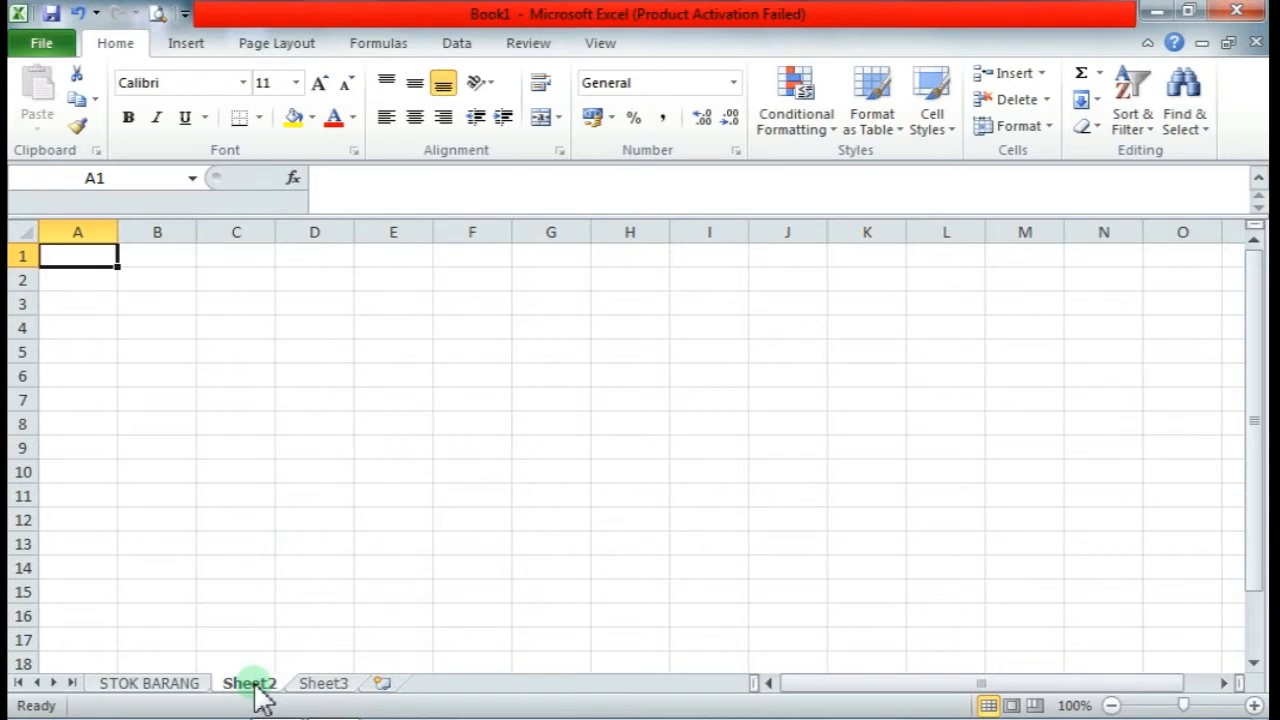
pyautogui.rightClick(256, 690)
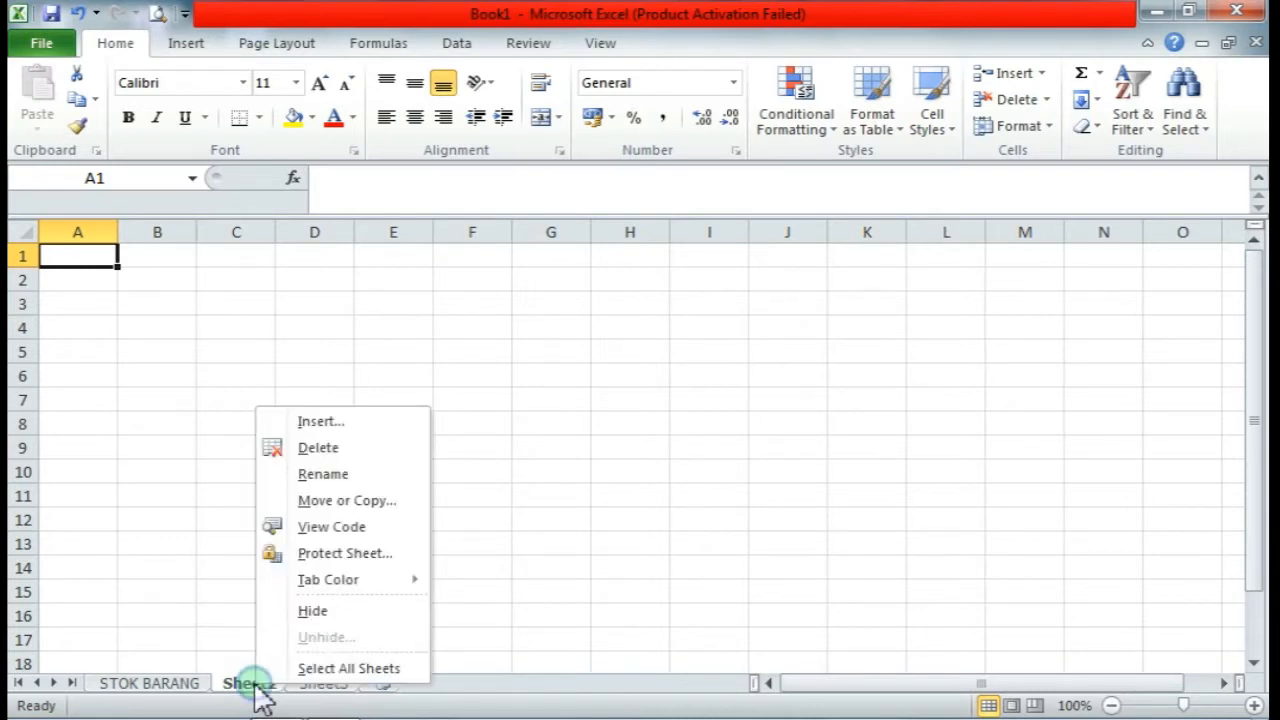
pyautogui.click(328, 478)
pyautogui.write('B')
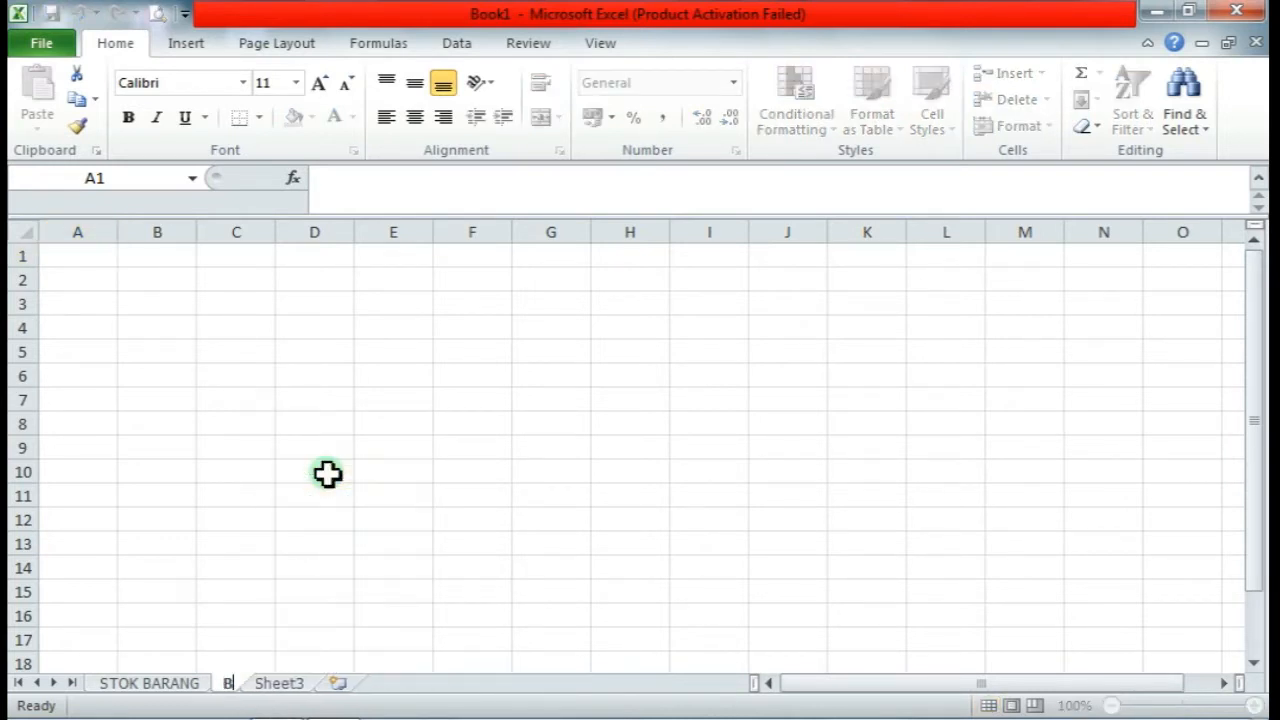
pyautogui.write('ARAN')
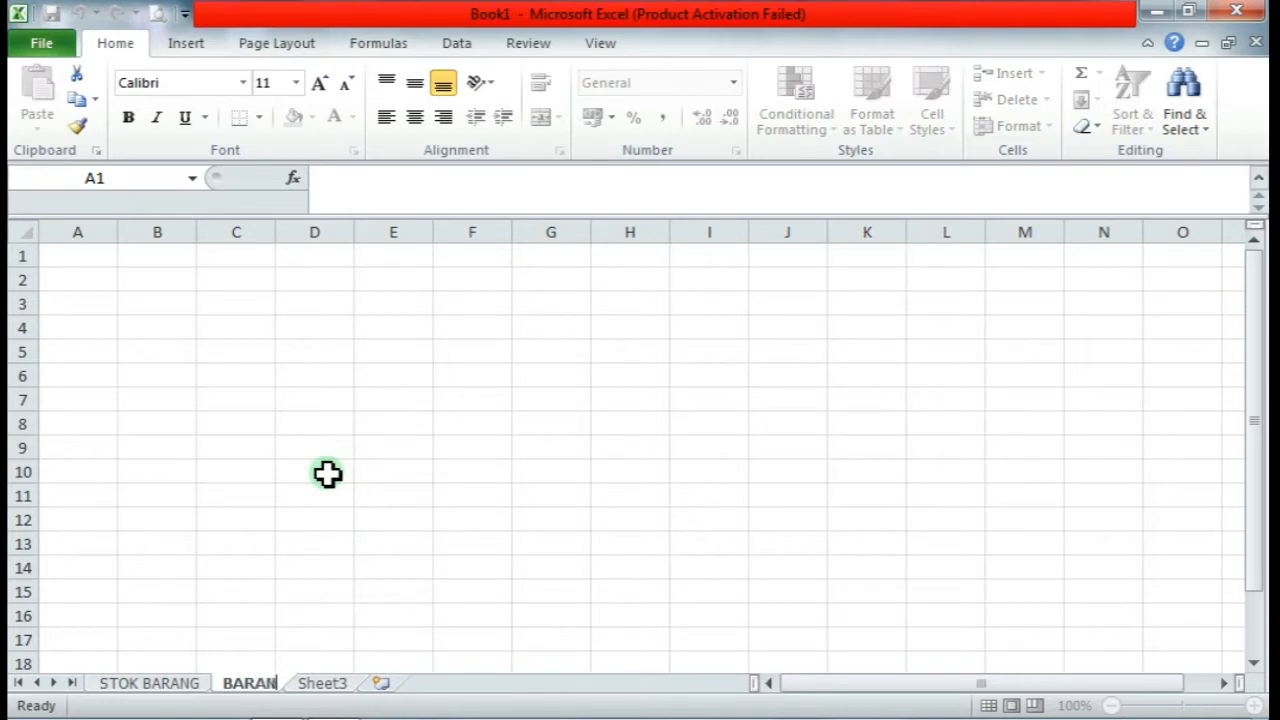
pyautogui.write('G MASUK')
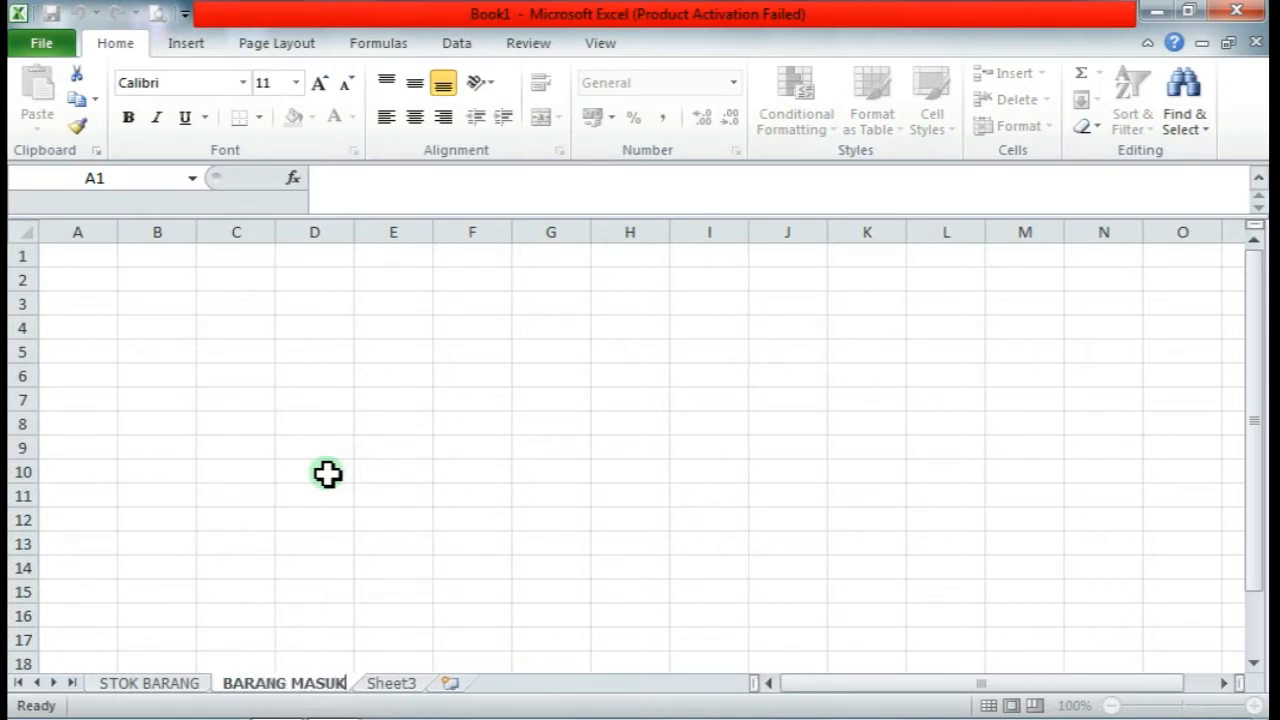
# Rename the worksheet Sheet3 as BARANG KELUAR
pyautogui.click(402, 686)
pyautogui.rightClick(404, 686)
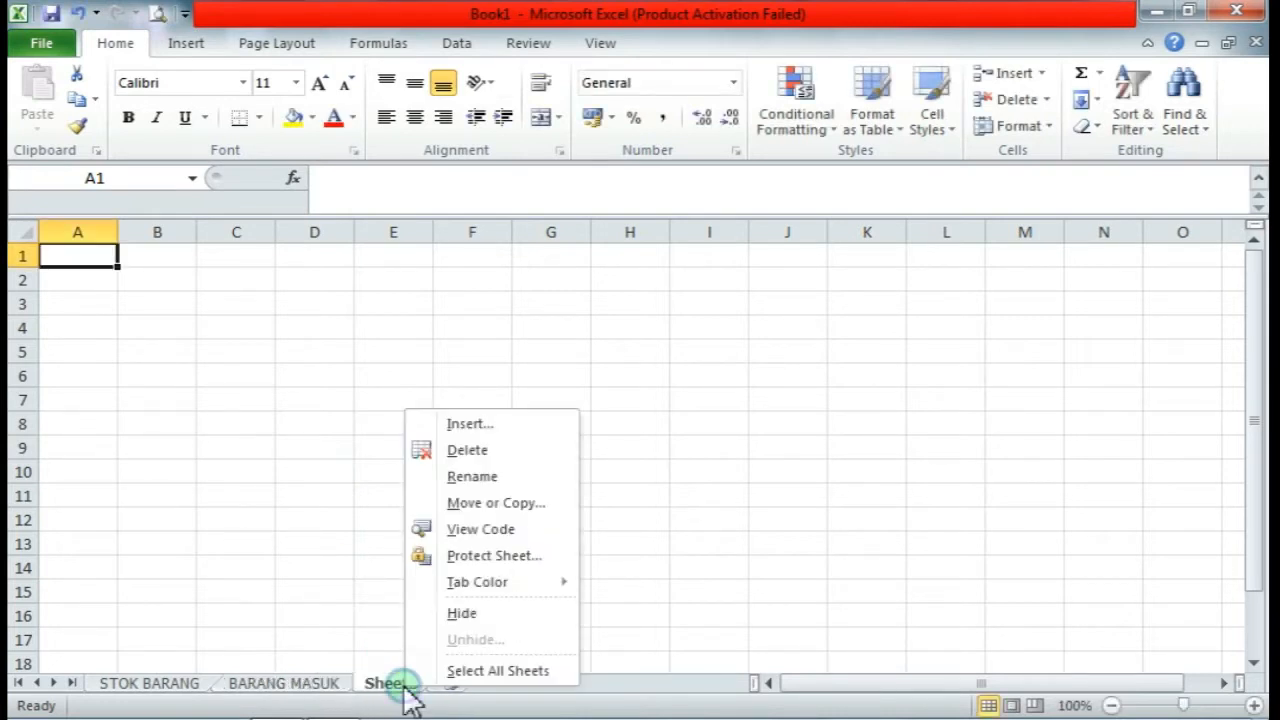
pyautogui.click(404, 688)
pyautogui.rightClick(404, 688)
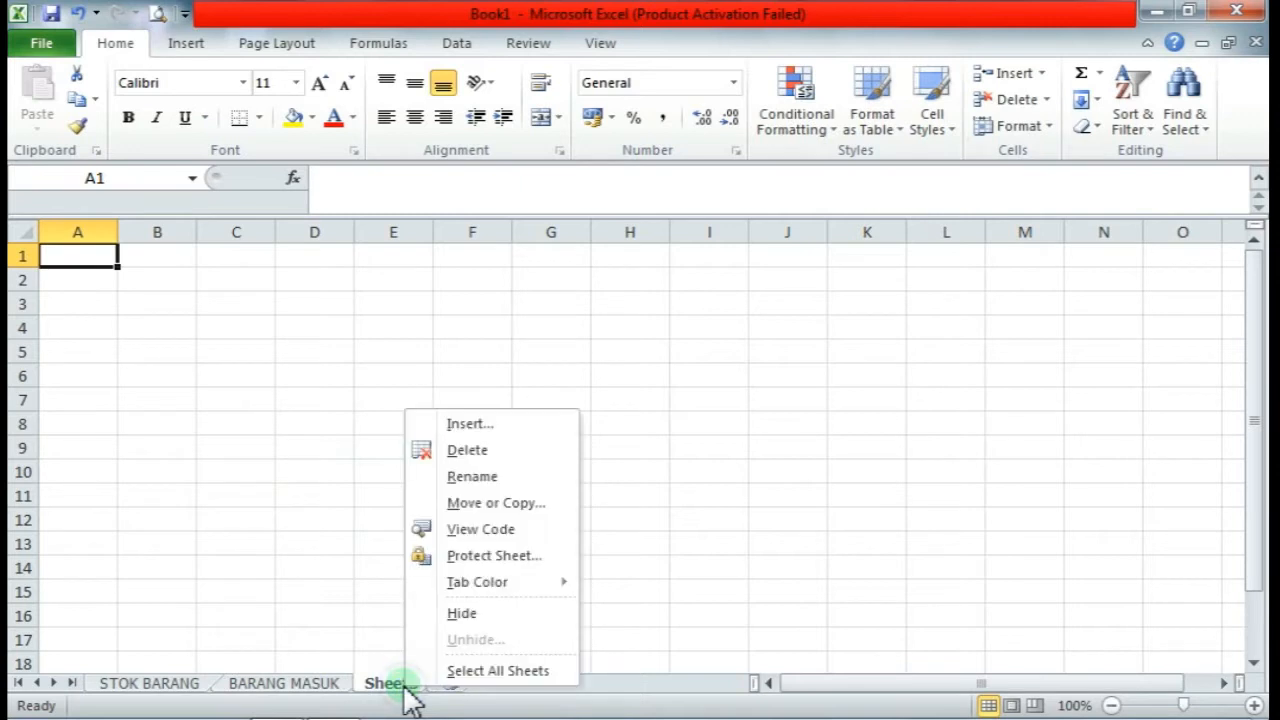
pyautogui.click(489, 477)
pyautogui.write('BARANG KE')
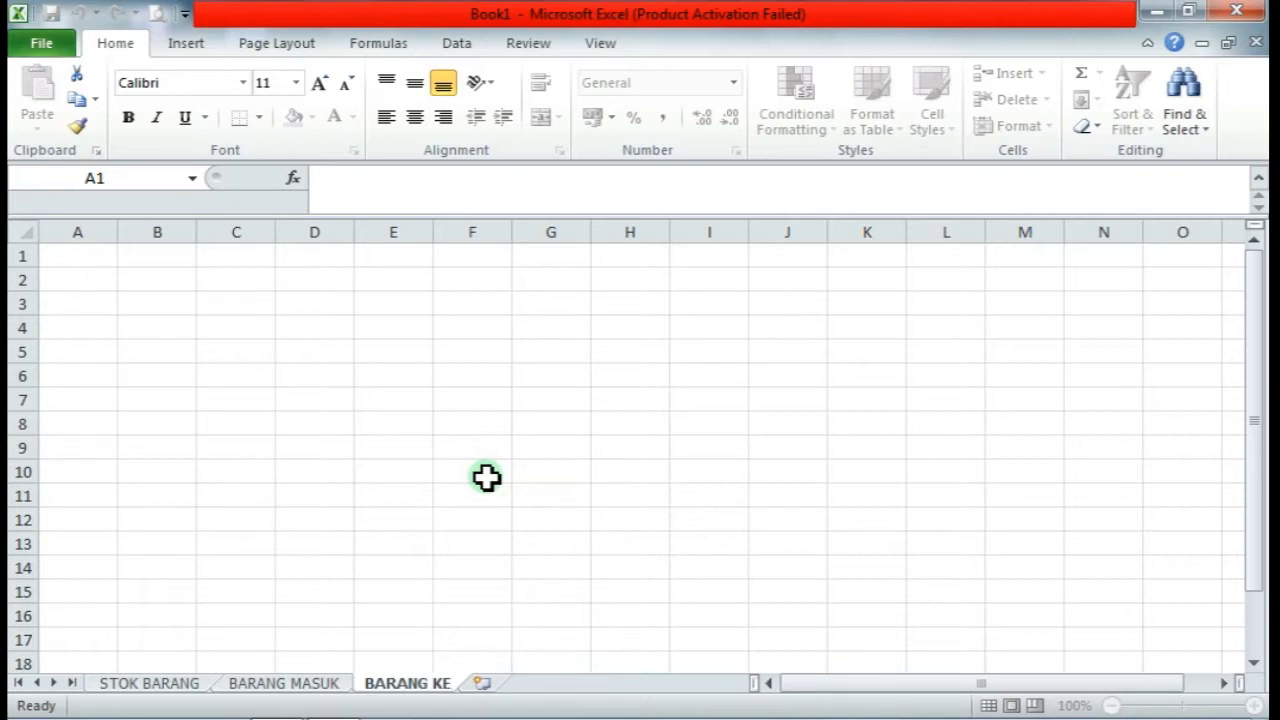
pyautogui.write('LUAR')
pyautogui.click(486, 477)
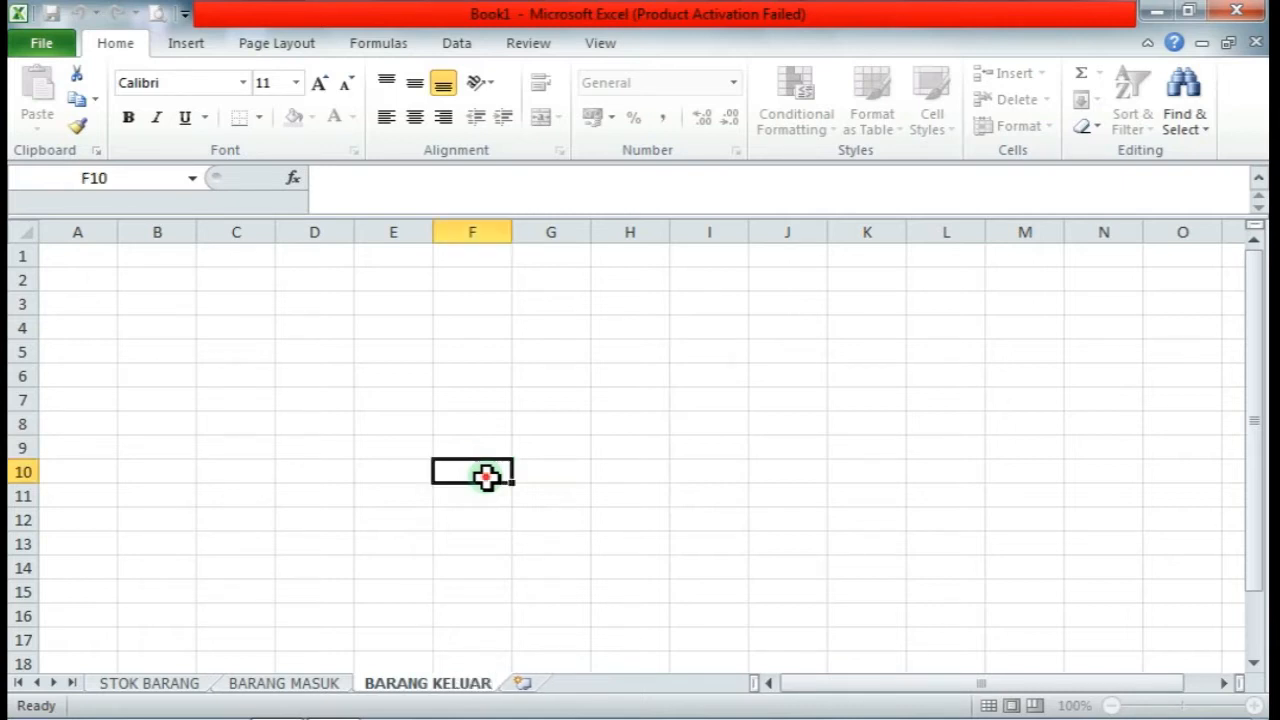
# On the STOK BARANG sheet, enter the table headers NO. in cell A3 and KODE BARANG in cell B3
pyautogui.click(148, 684)
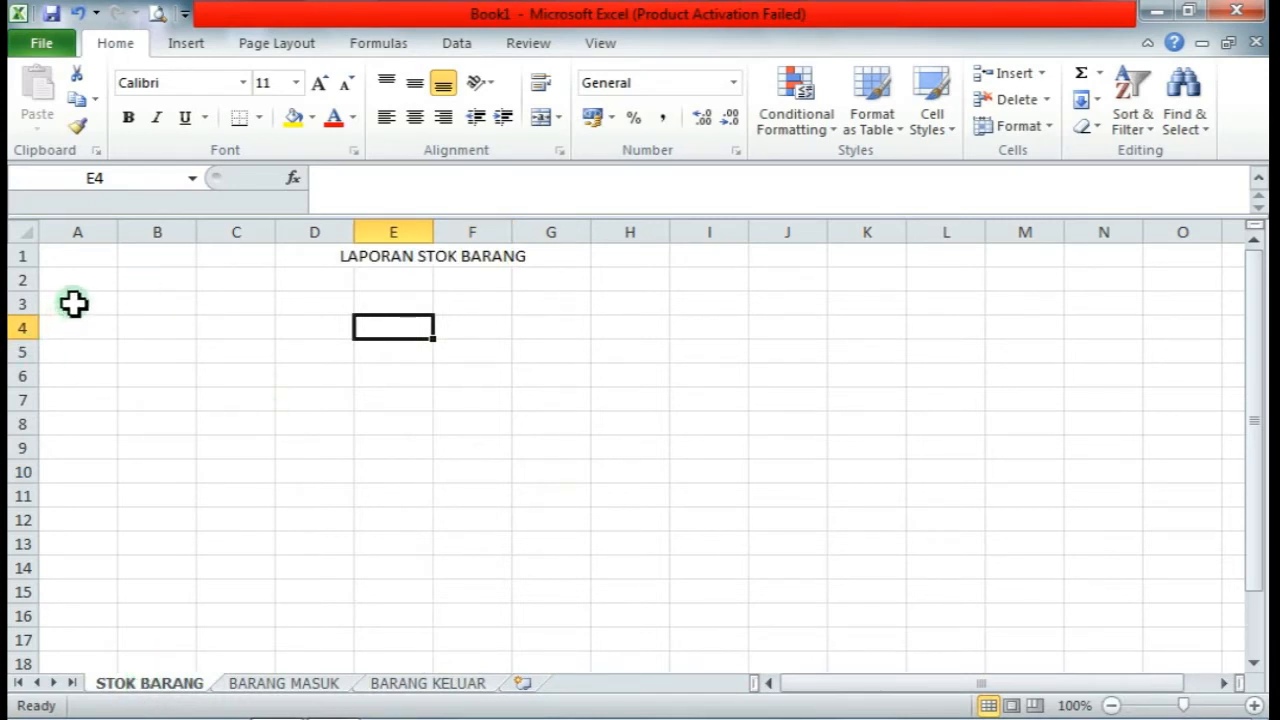
pyautogui.click(74, 304)
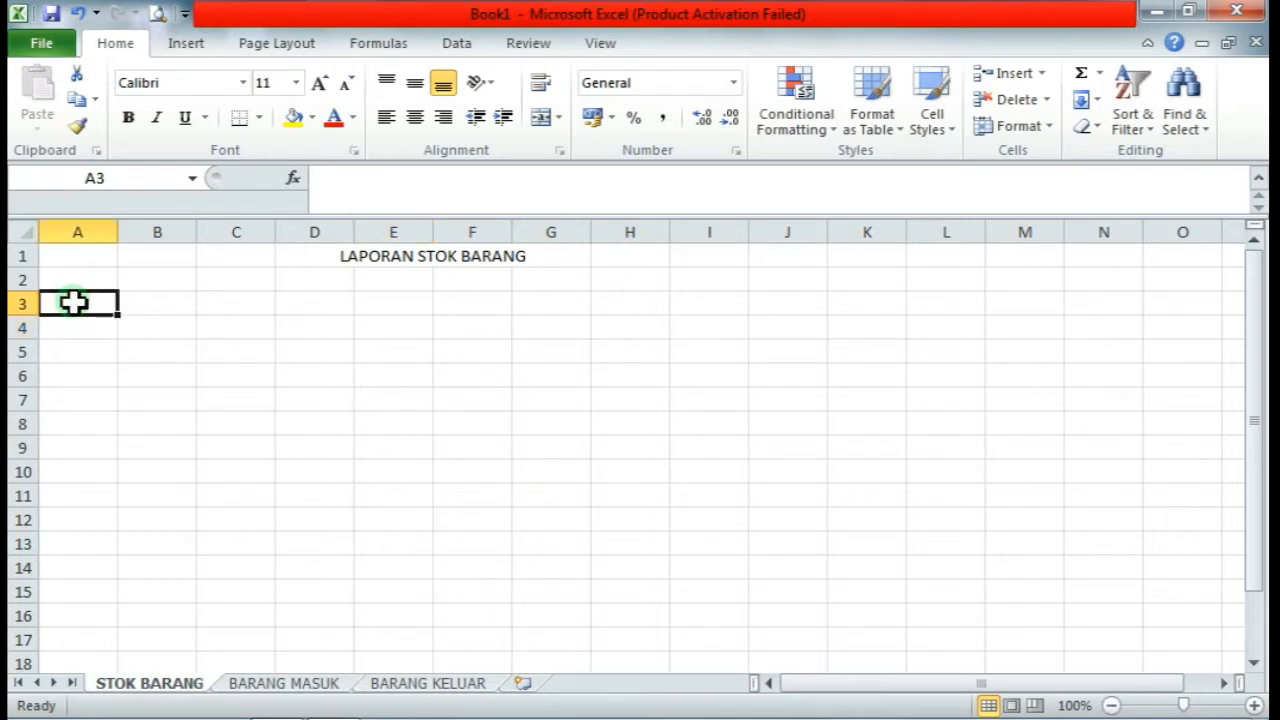
pyautogui.write('1')
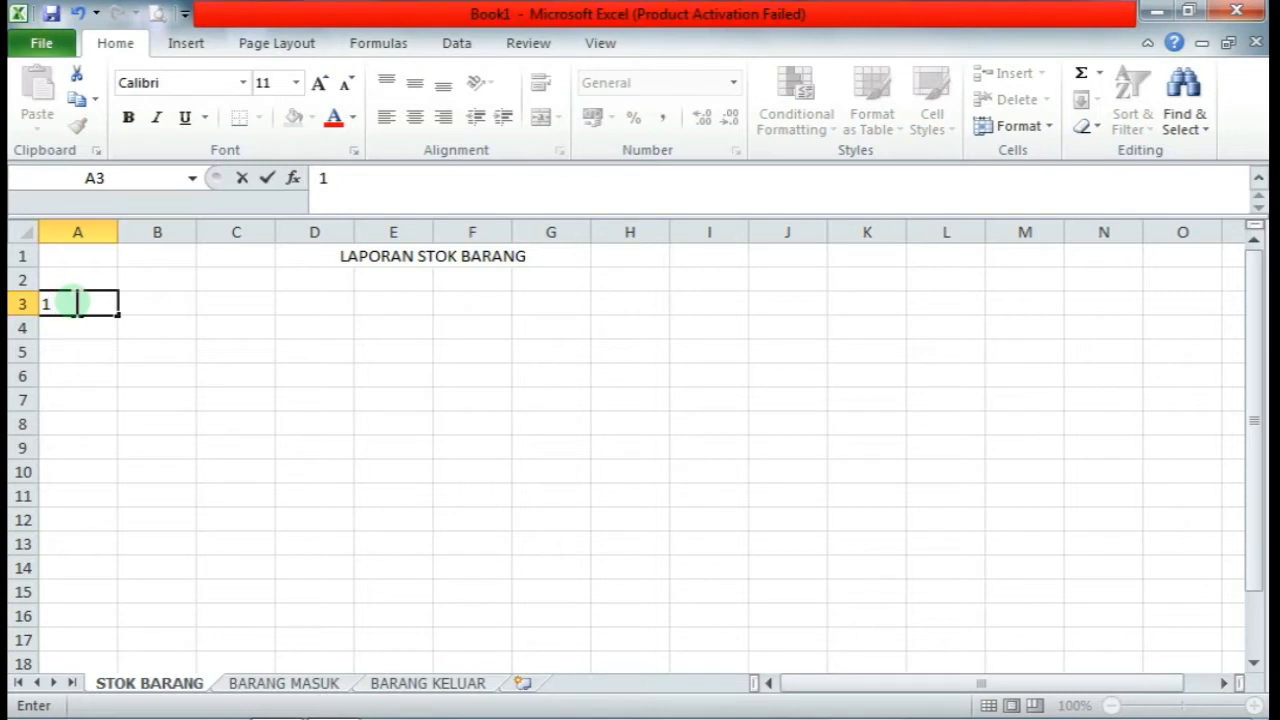
pyautogui.press('BackSpace')
pyautogui.write('NO')
pyautogui.press('Tab')
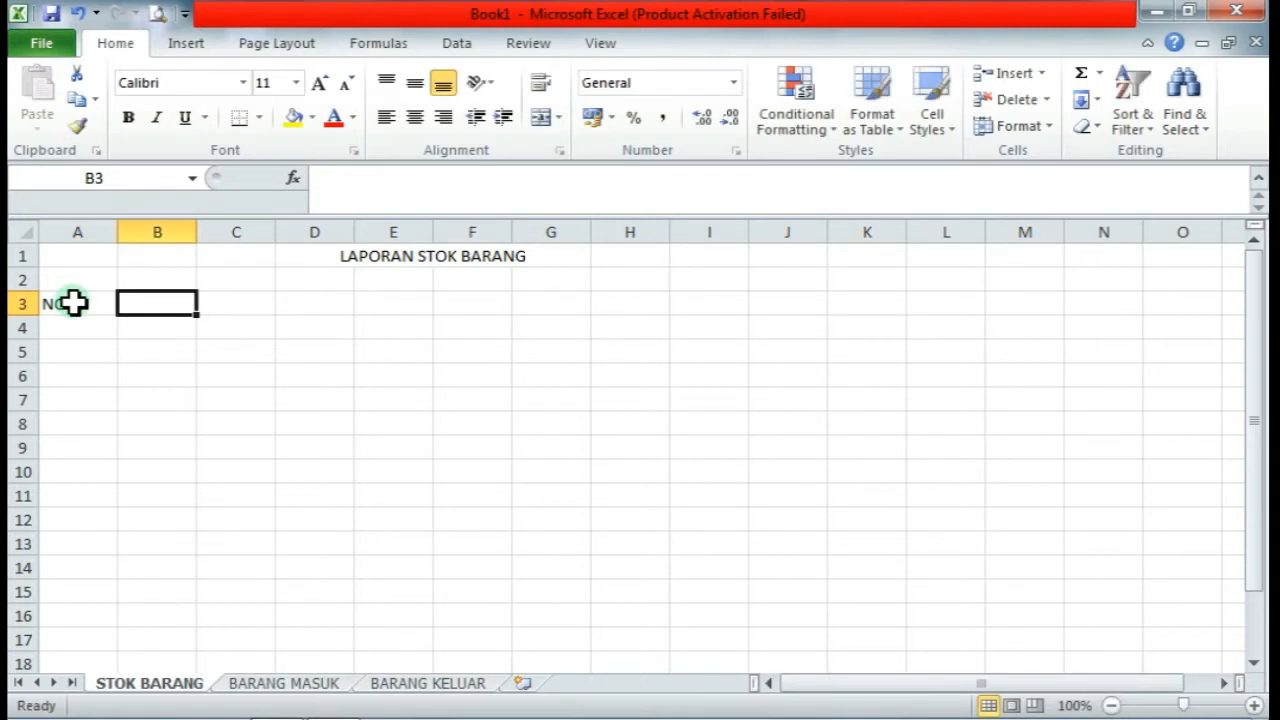
pyautogui.write('KODE ')
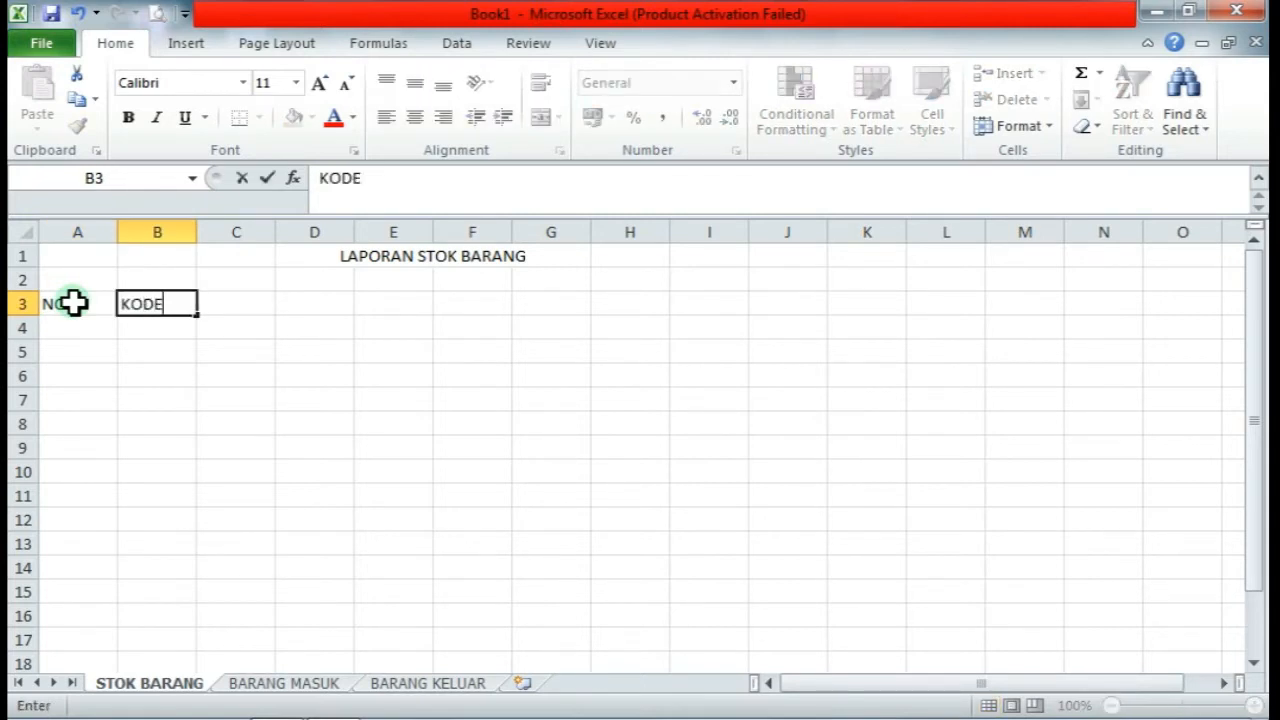
pyautogui.write('BARANG')
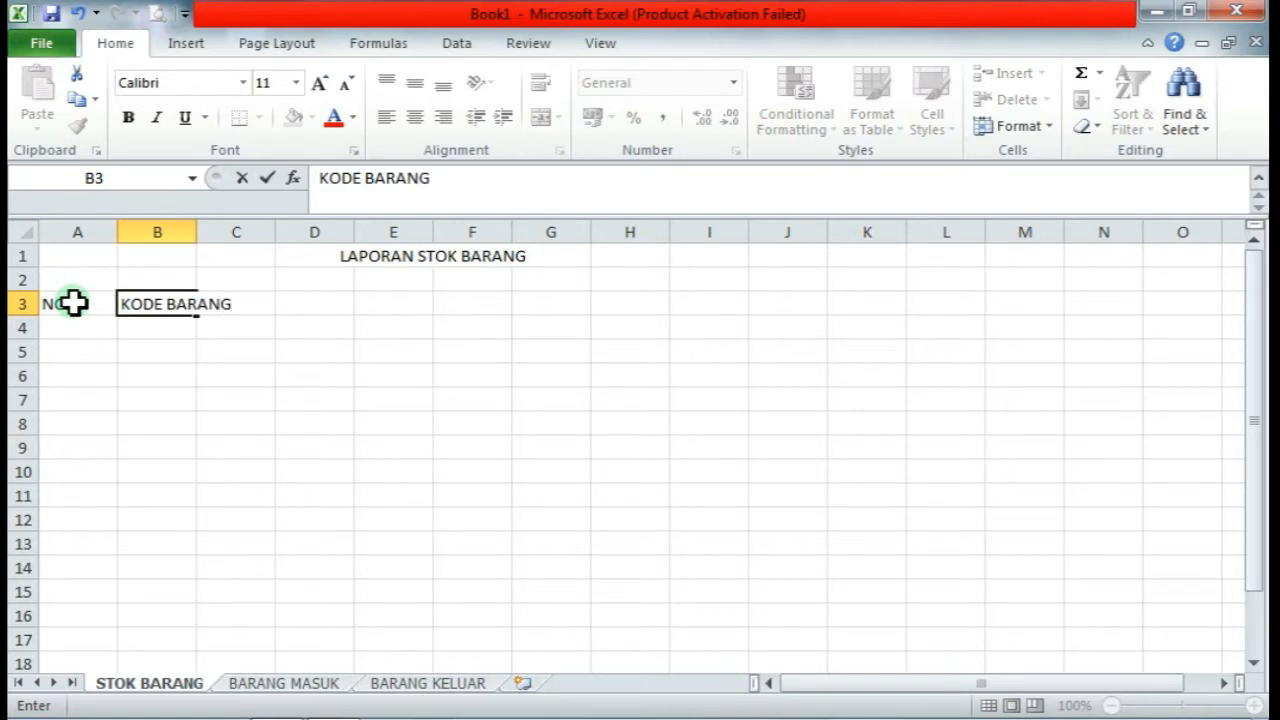
pyautogui.press('Tab')
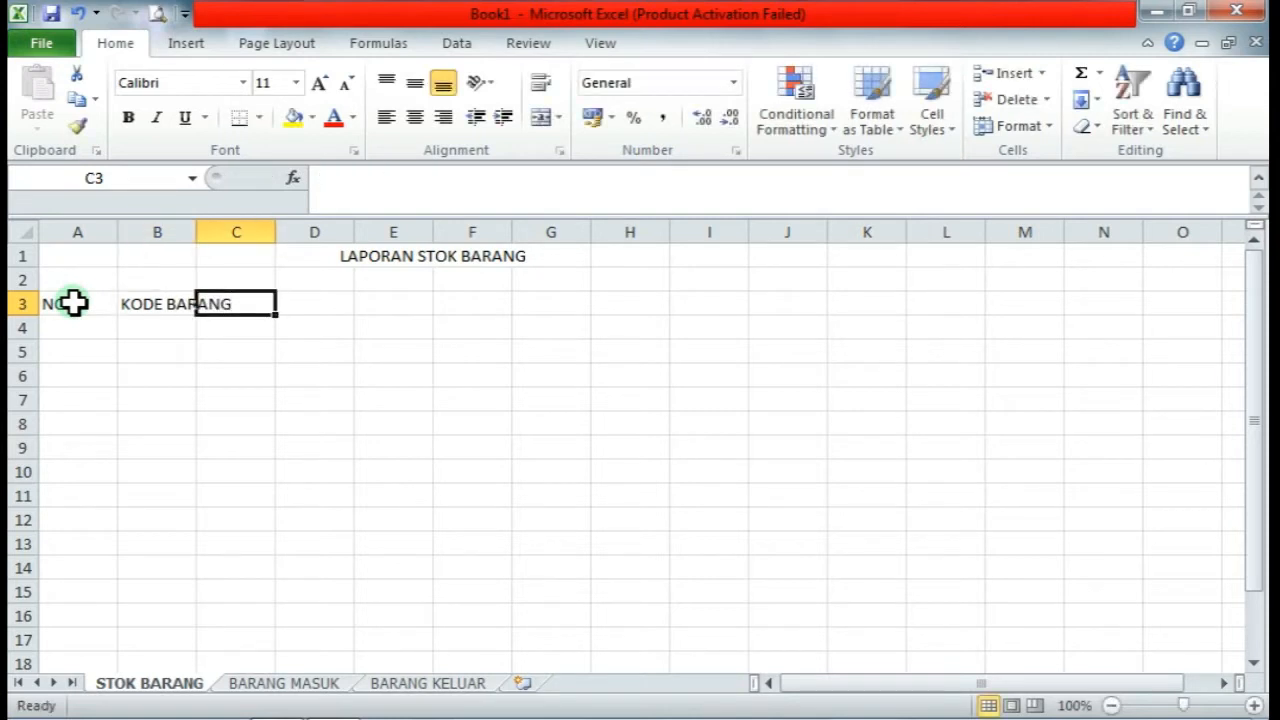
# Continue the header row with NAMA BARANG in C3, STOK AWAL in D3 and BARANG MASUK in E3
pyautogui.write('NA')
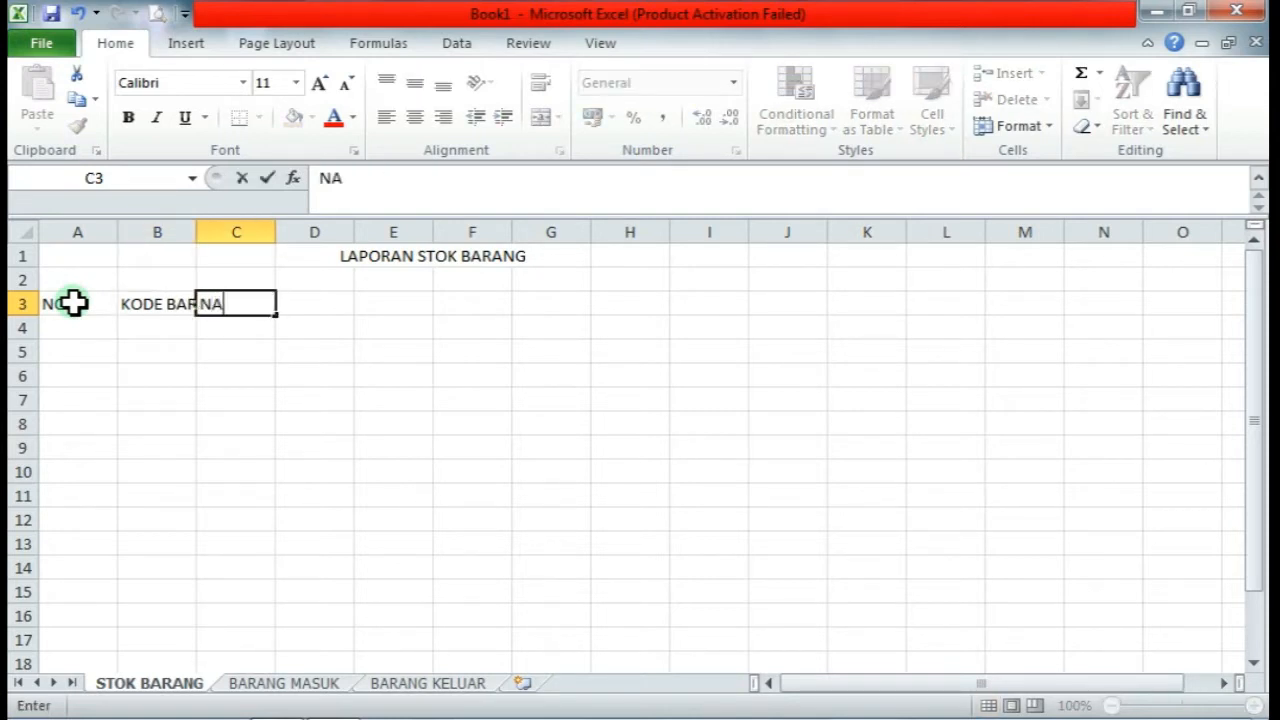
pyautogui.write('MA BARANG')
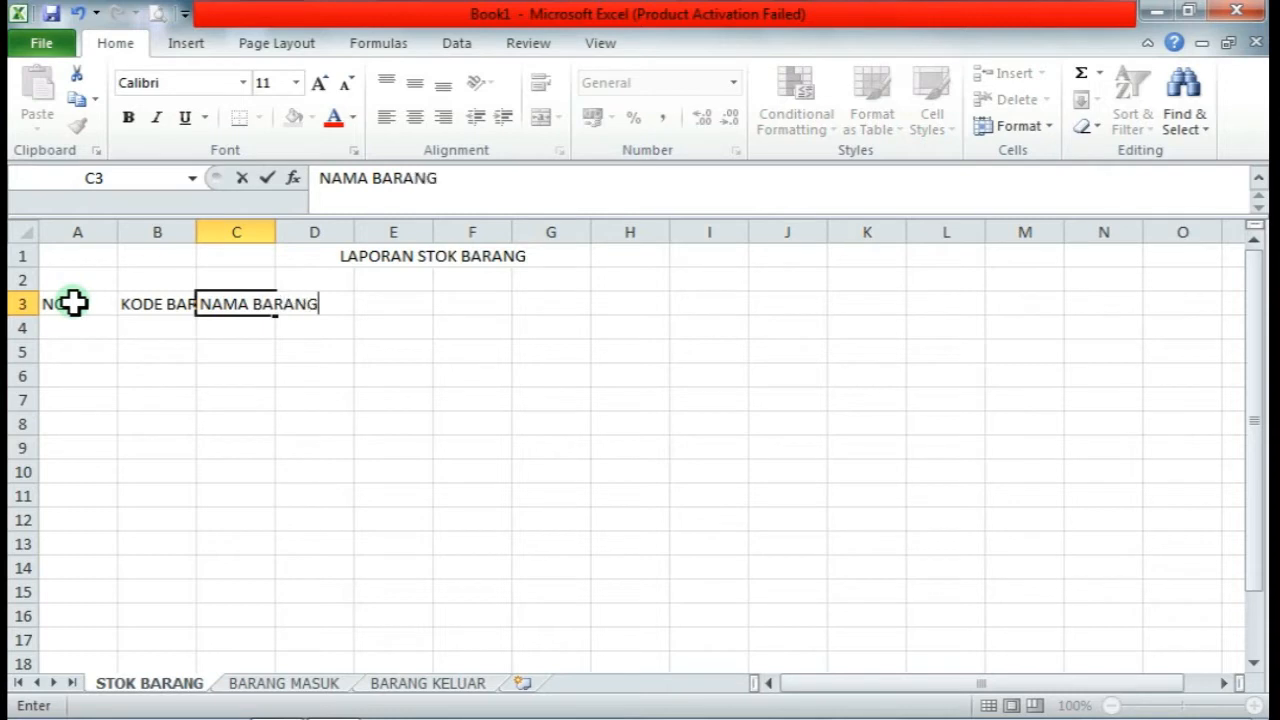
pyautogui.press('Tab')
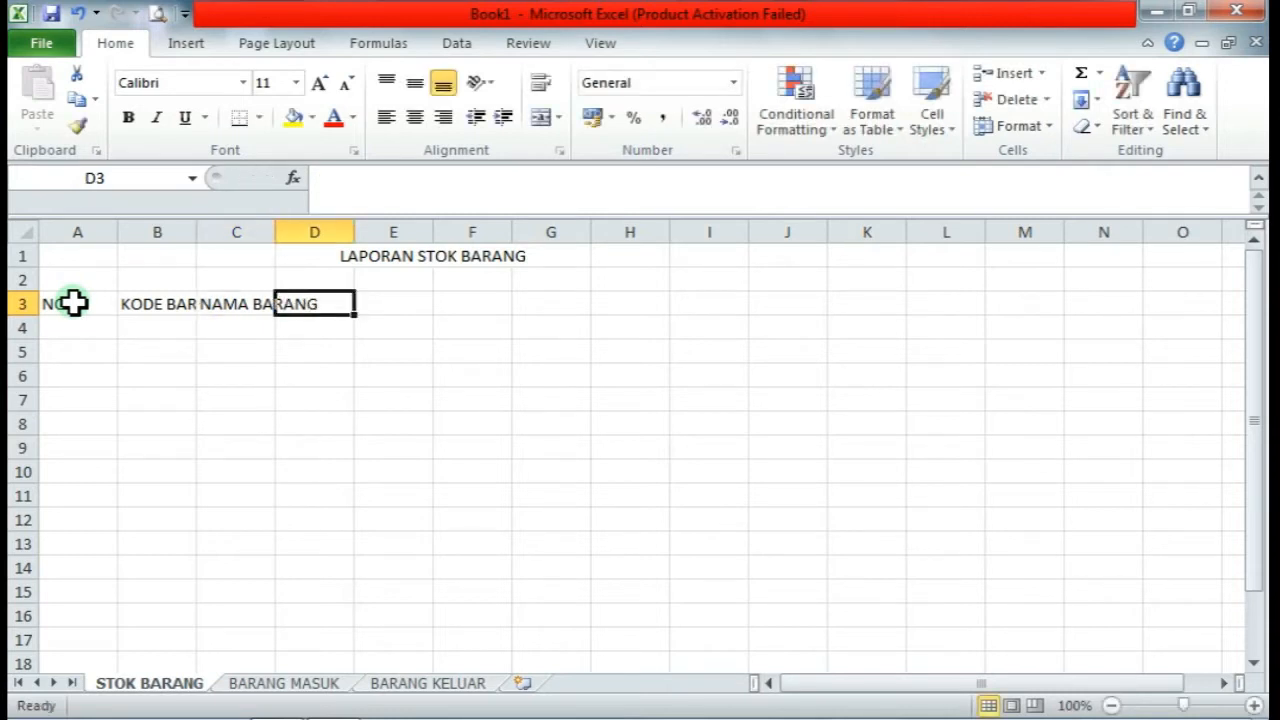
pyautogui.write('S')
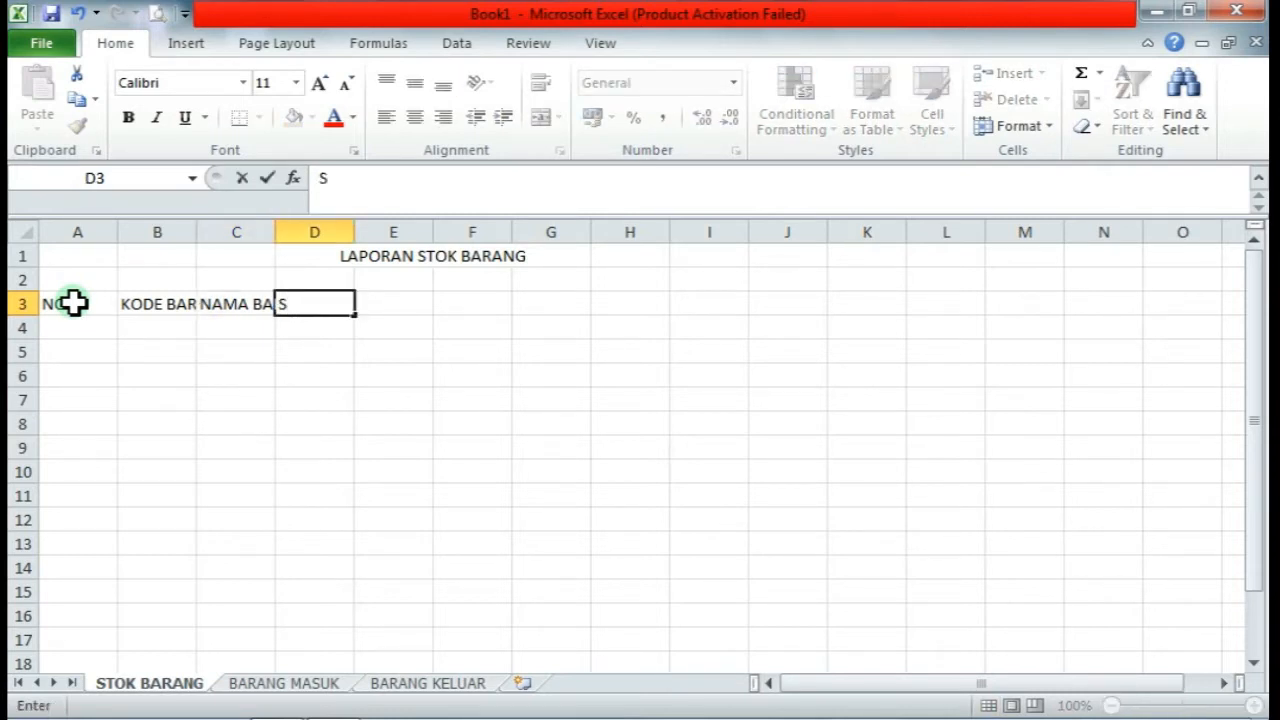
pyautogui.write('TOK AWAL')
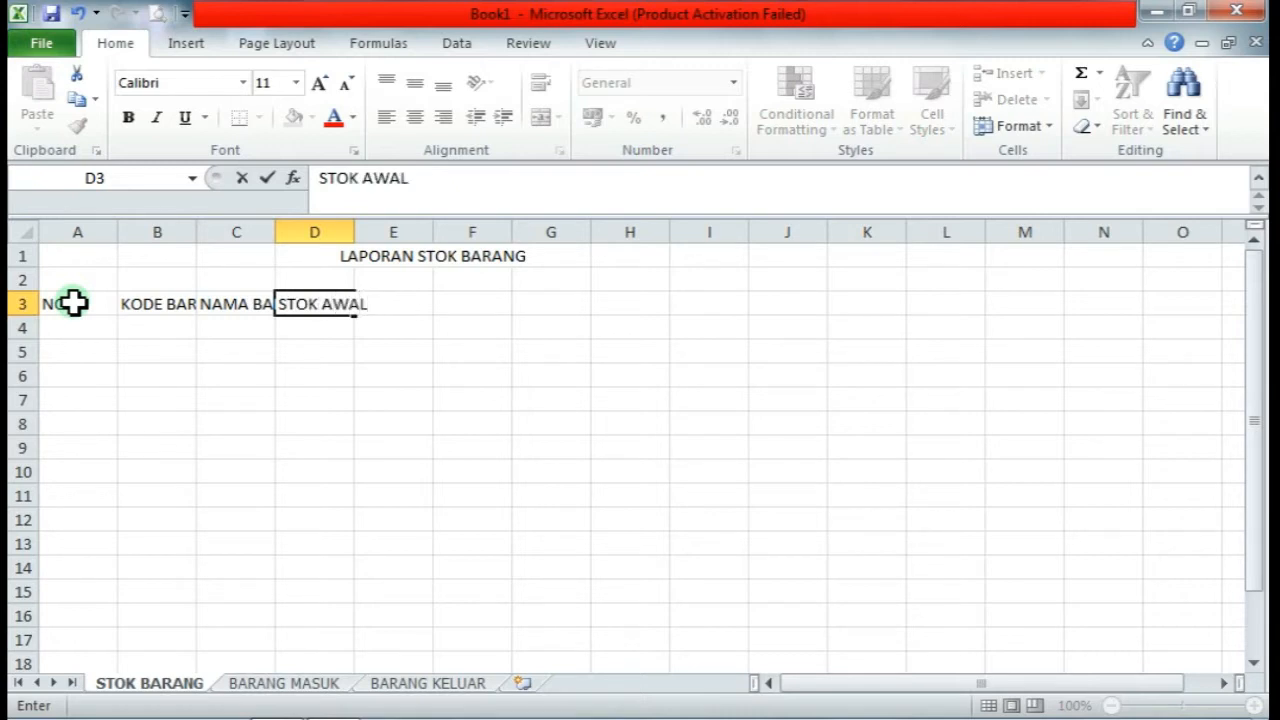
pyautogui.press('Tab')
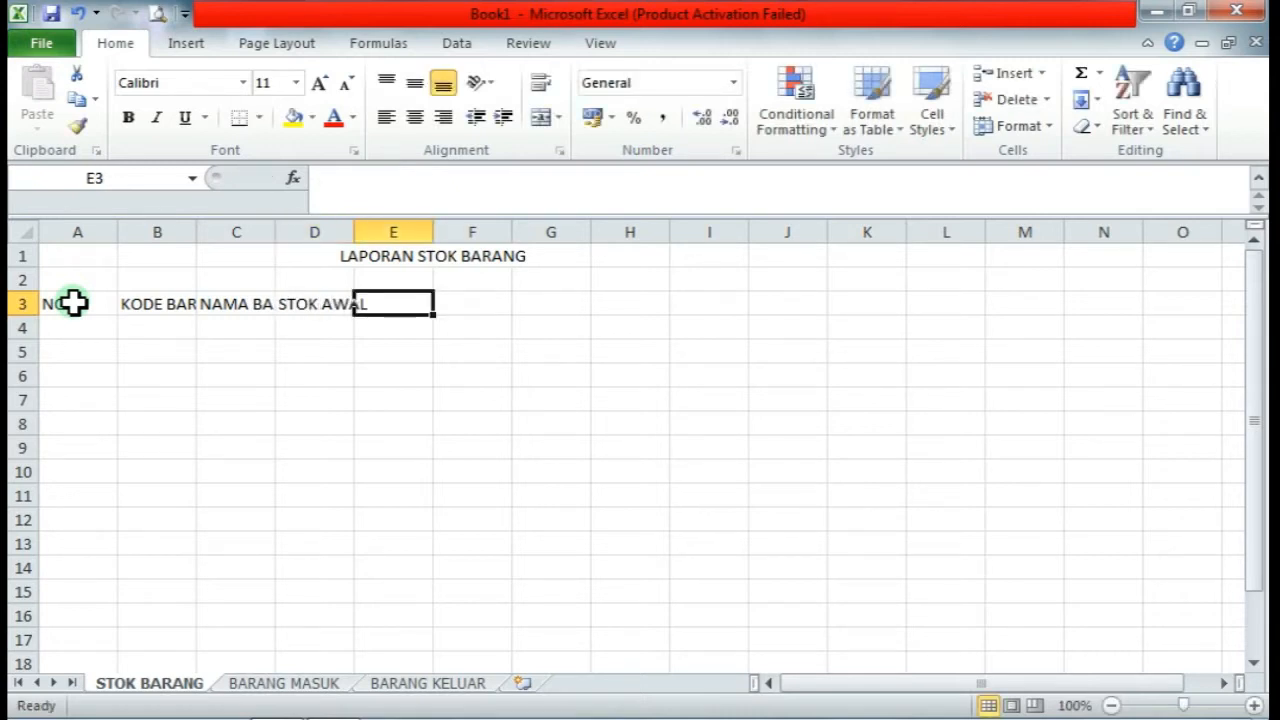
pyautogui.write('BARANG MASUK')
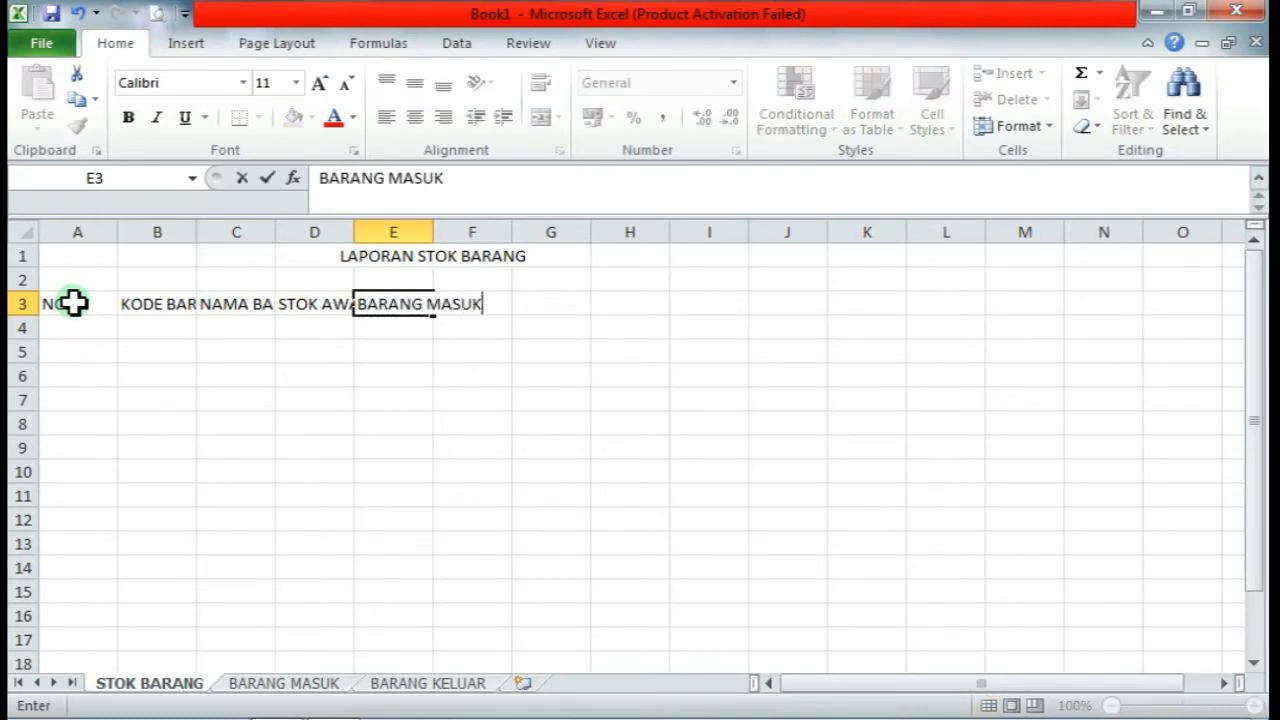
pyautogui.press('Tab')
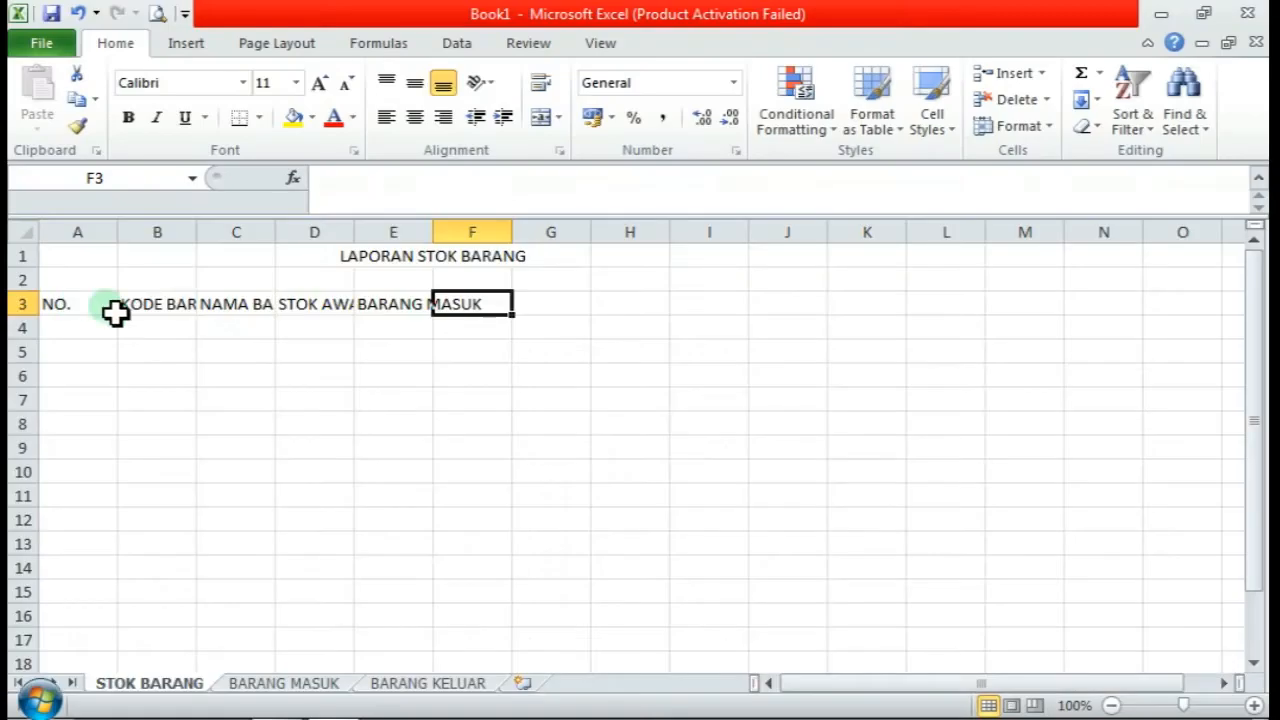
# Enter the headers BARANG KELUAR in cell G3 and STOK AKHIR in cell H3
pyautogui.click(523, 322)
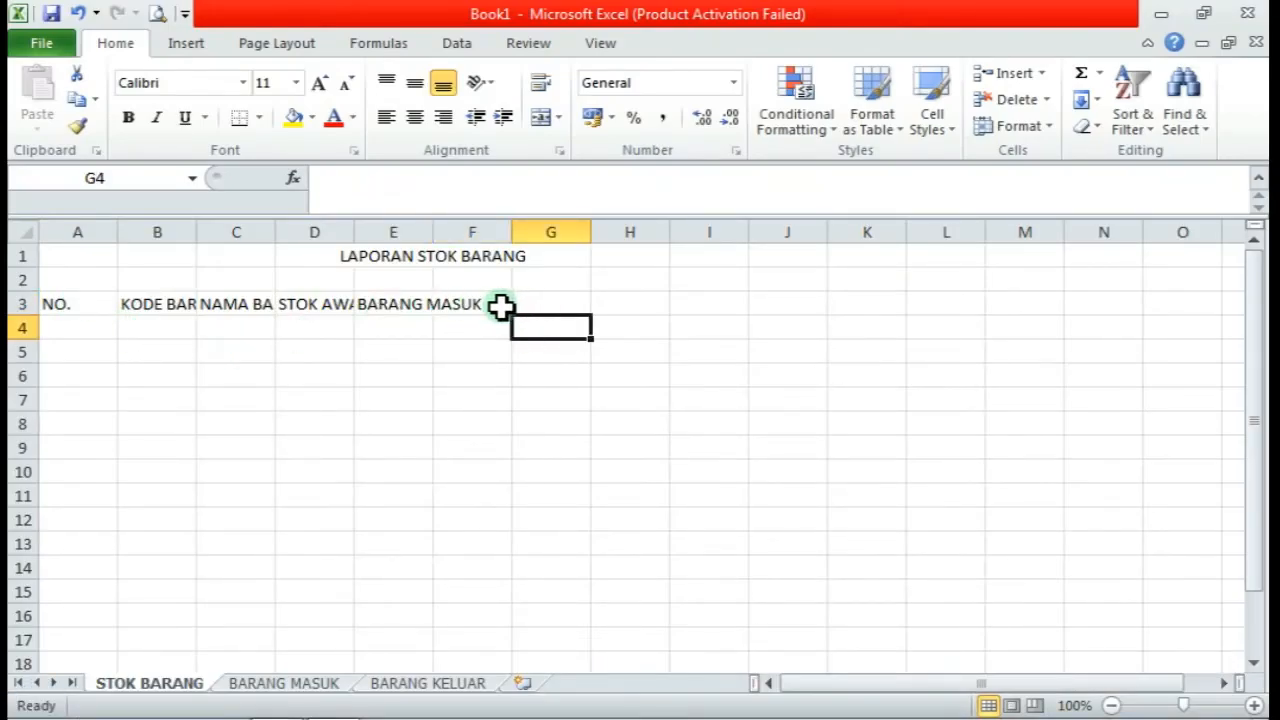
pyautogui.click(500, 307)
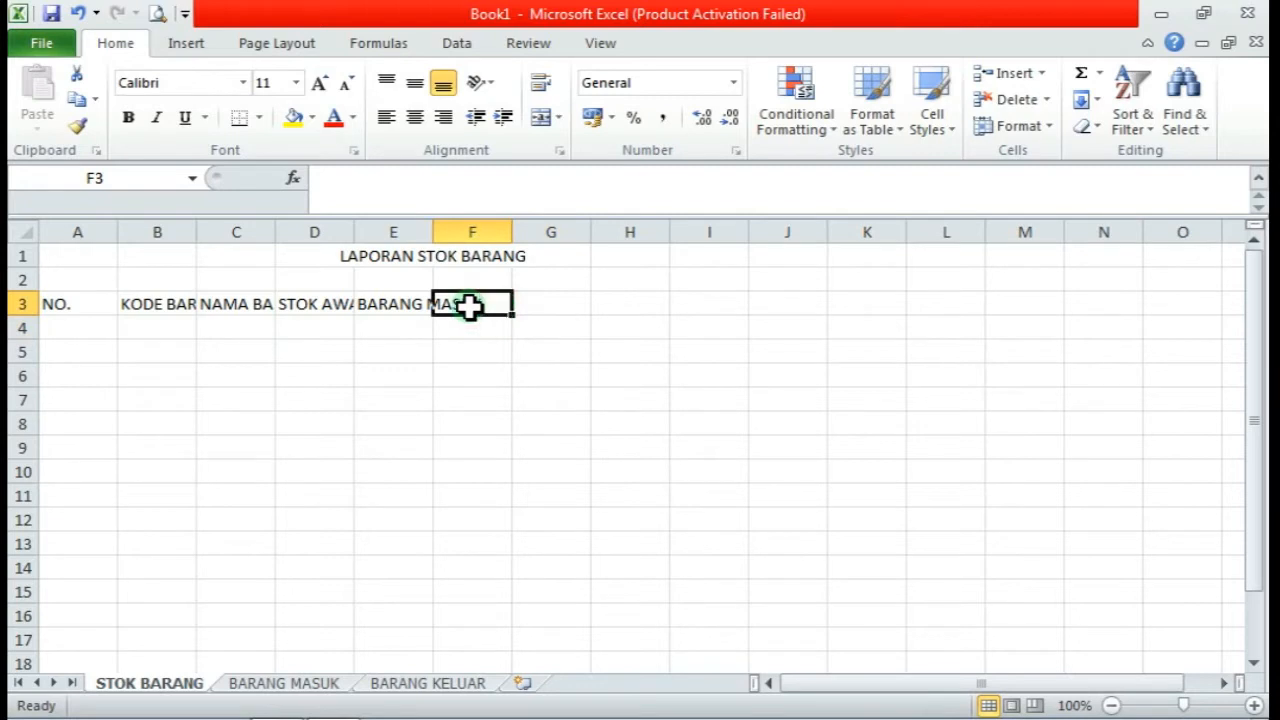
pyautogui.press('Right')
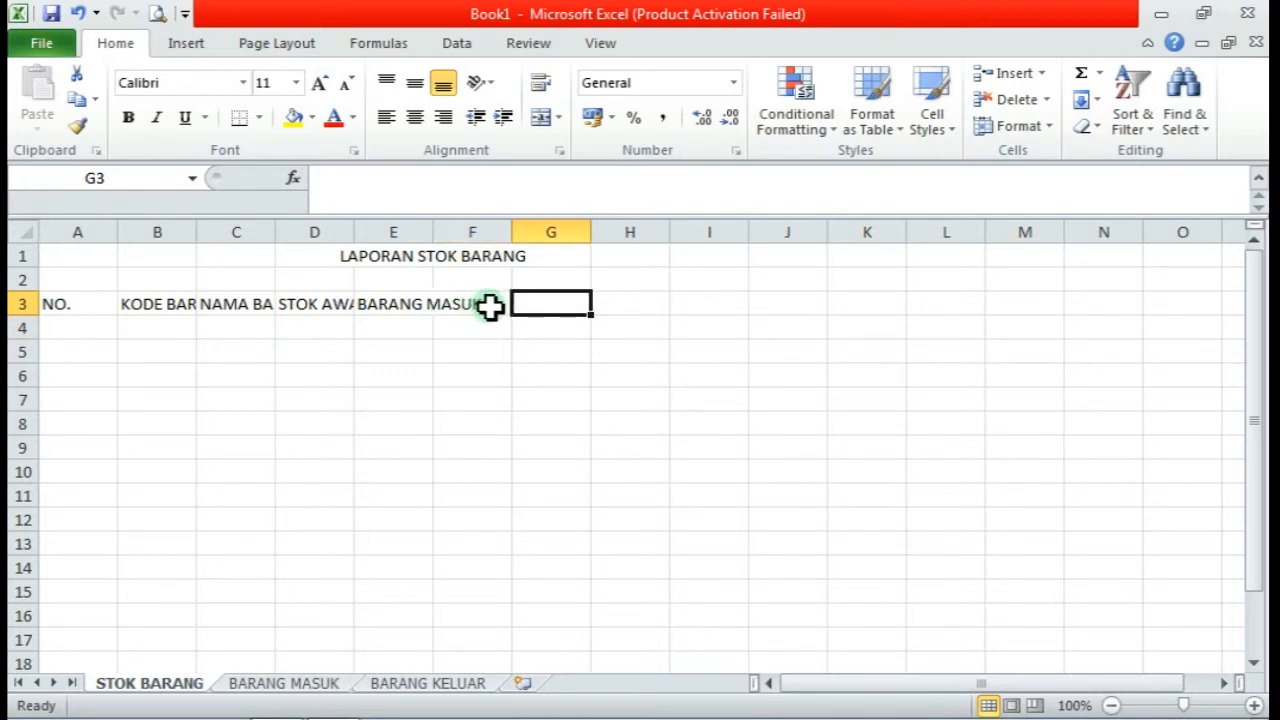
pyautogui.write('BARA')
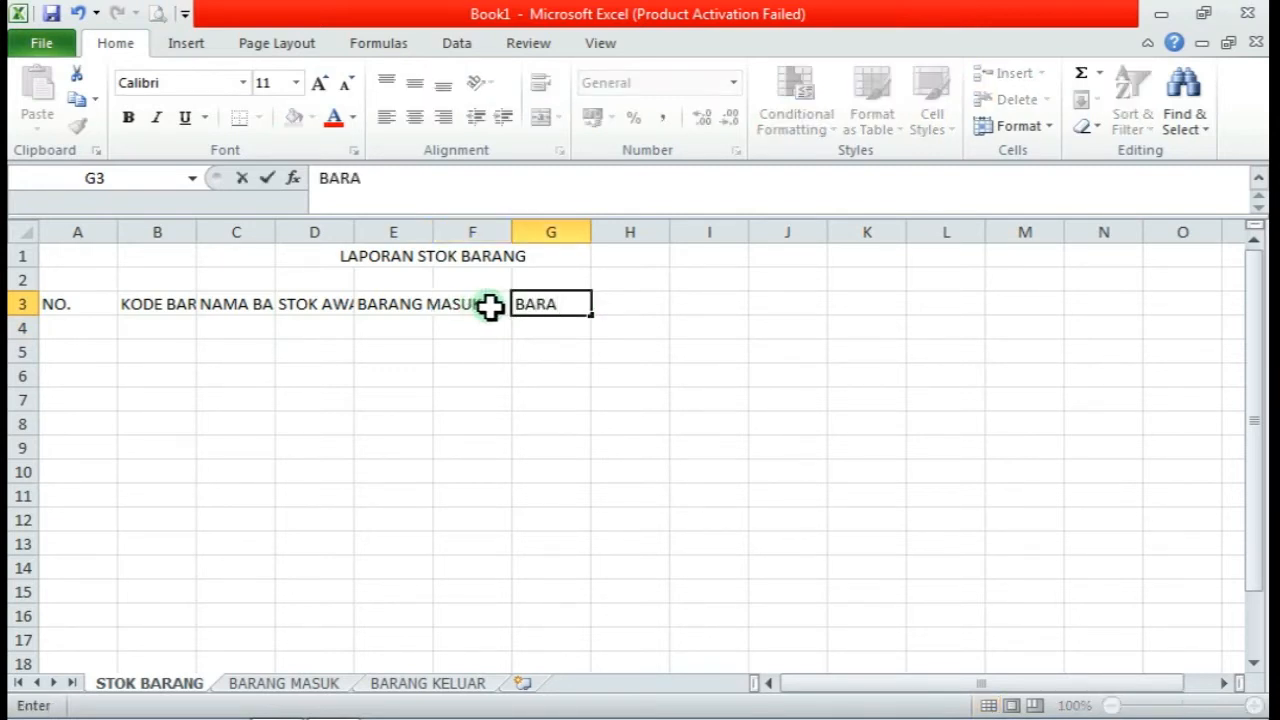
pyautogui.write('NG KELUAR')
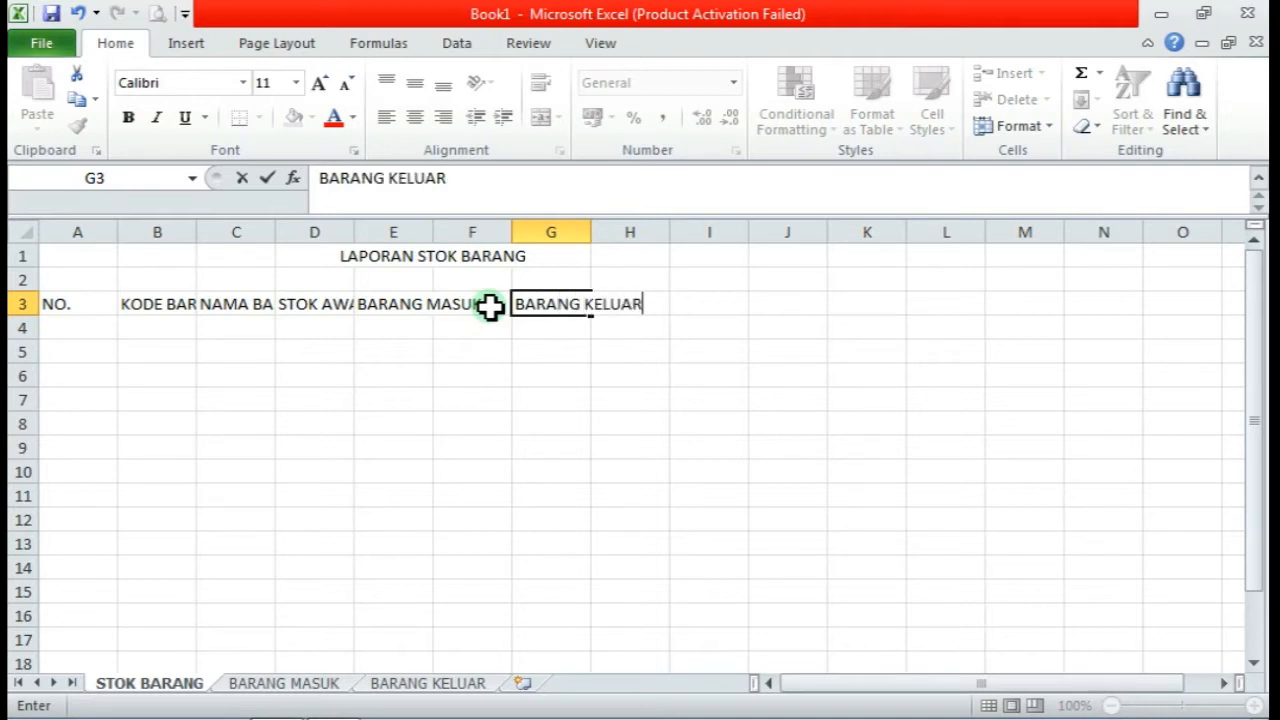
pyautogui.press('Tab')
pyautogui.write('S')
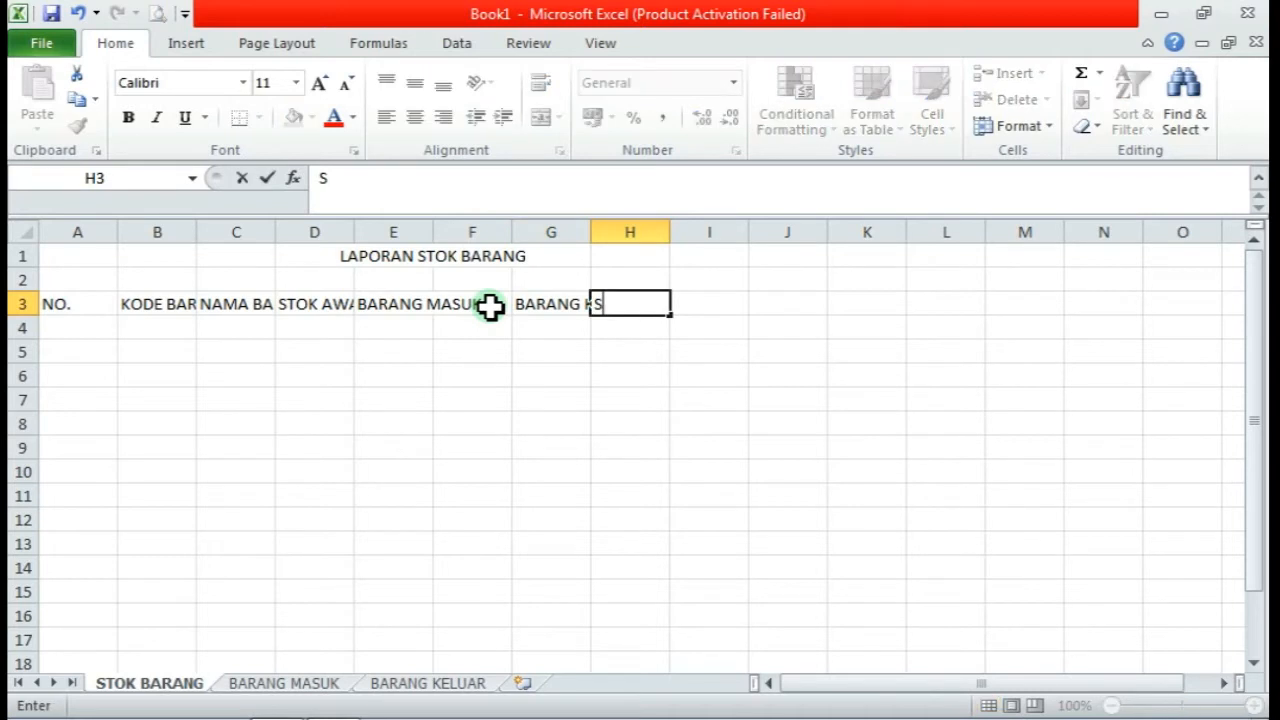
pyautogui.write('TOK AKHIR')
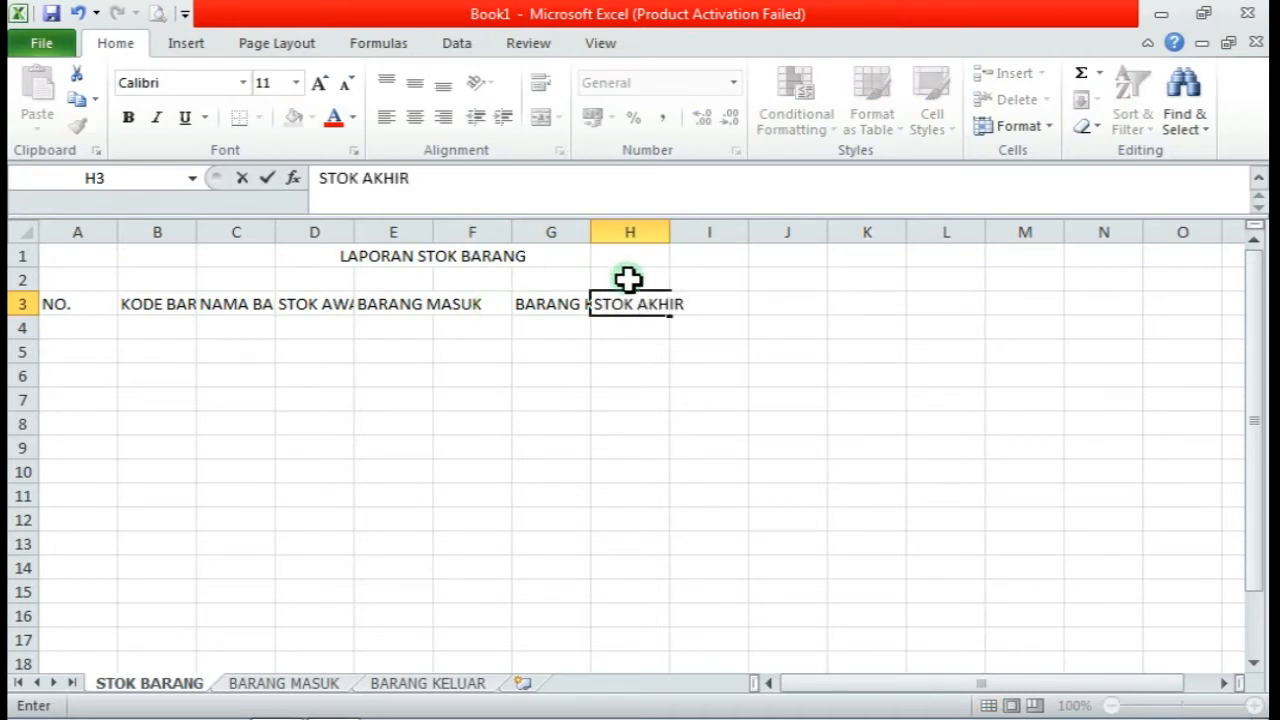
pyautogui.click(526, 394)
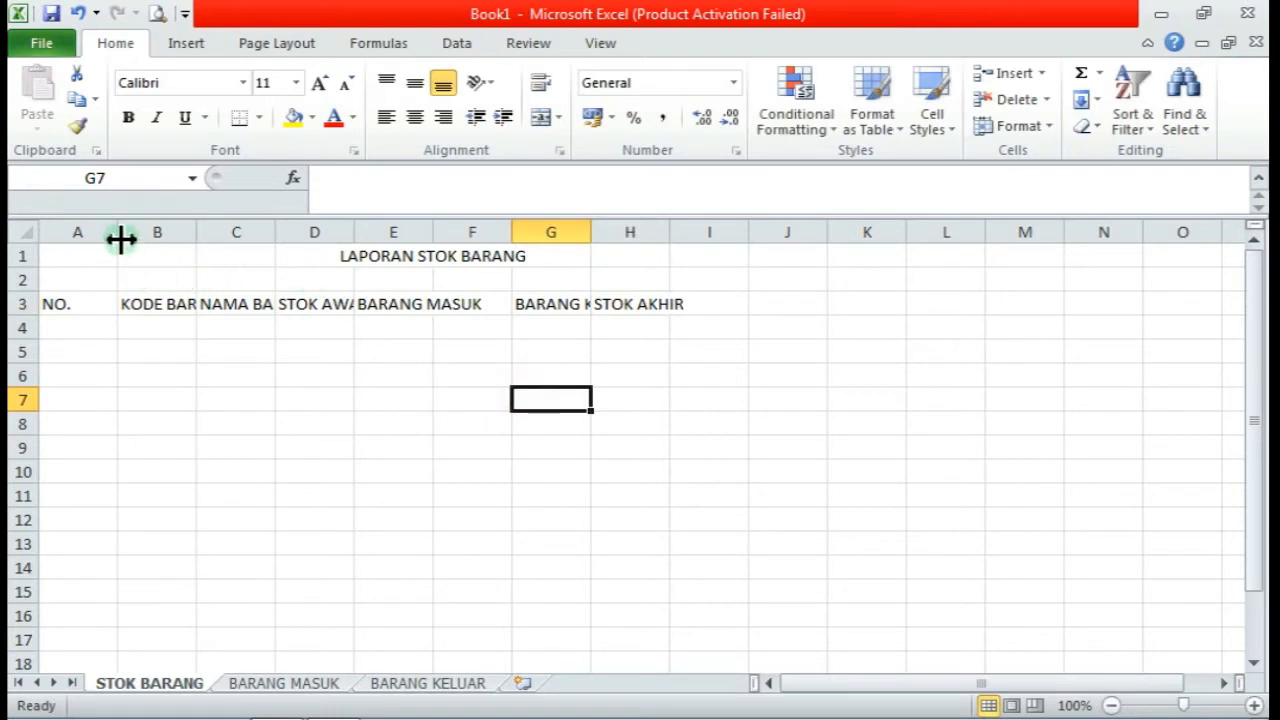
# Narrow column A to suit its NO. header and fit the widths of columns B to E to their header texts
pyautogui.moveTo(118, 240); pyautogui.dragTo(60, 244)
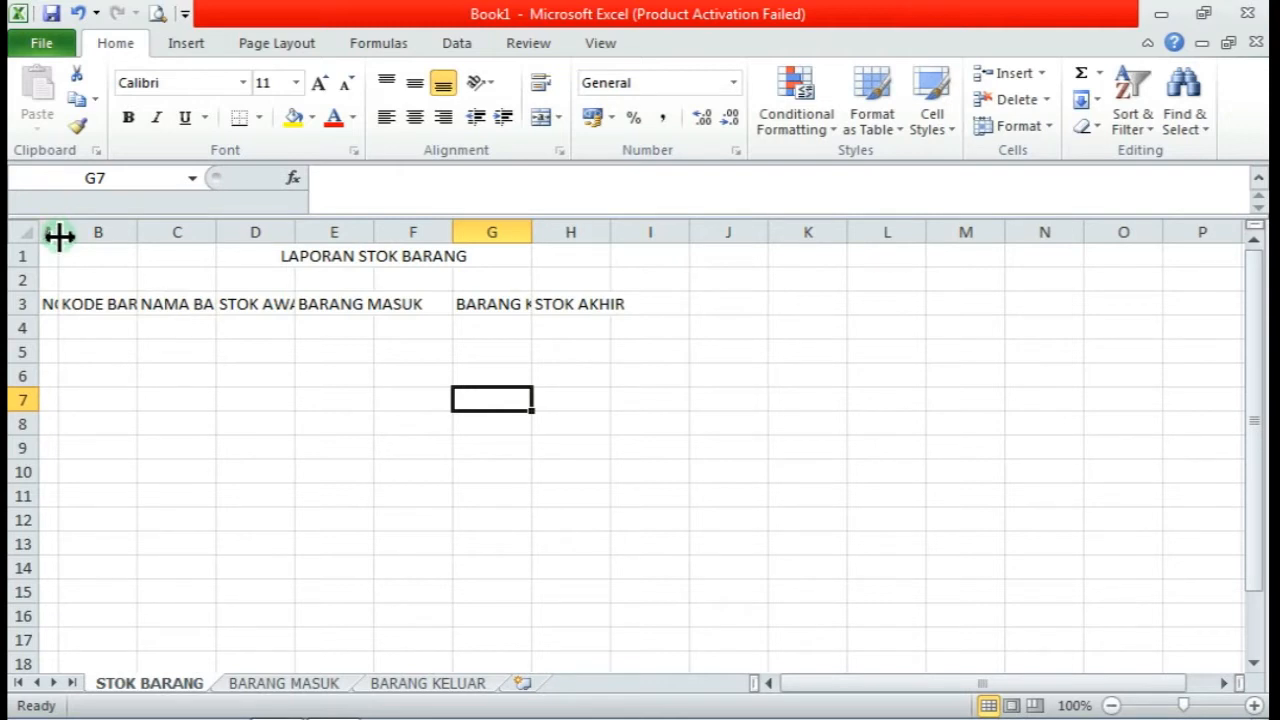
pyautogui.moveTo(57, 236); pyautogui.dragTo(77, 236)
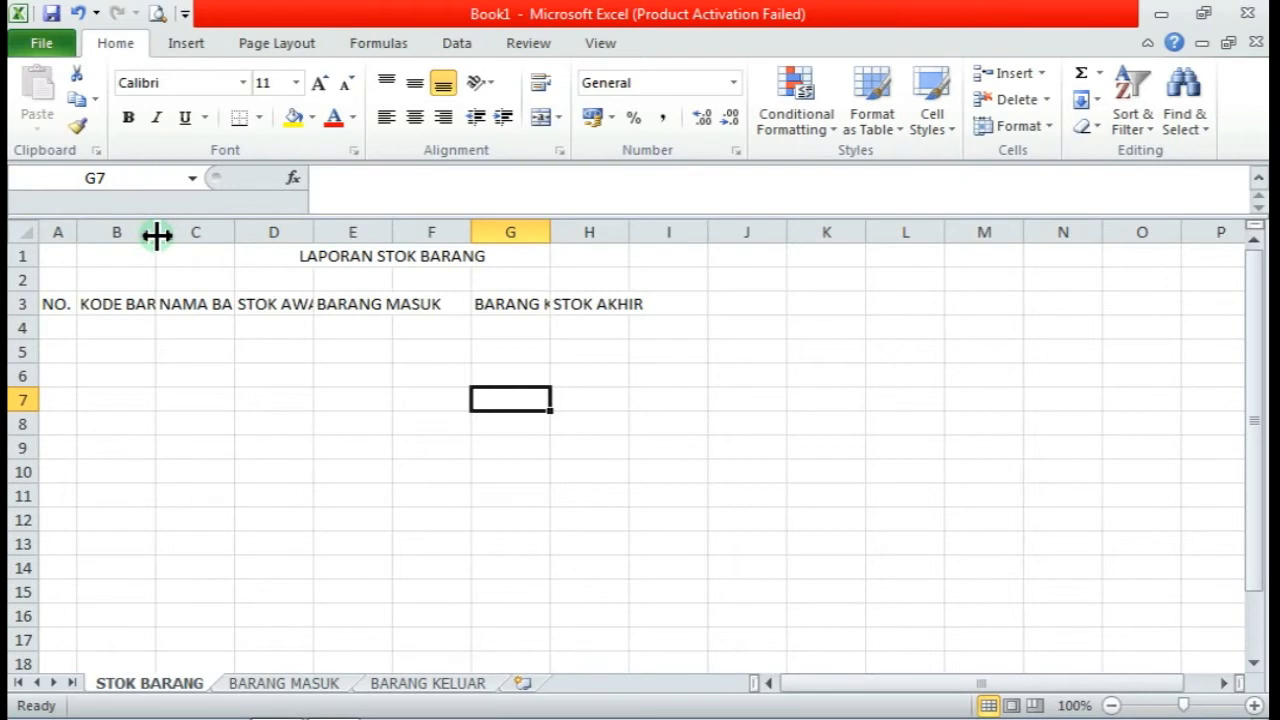
pyautogui.doubleClick(155, 233)
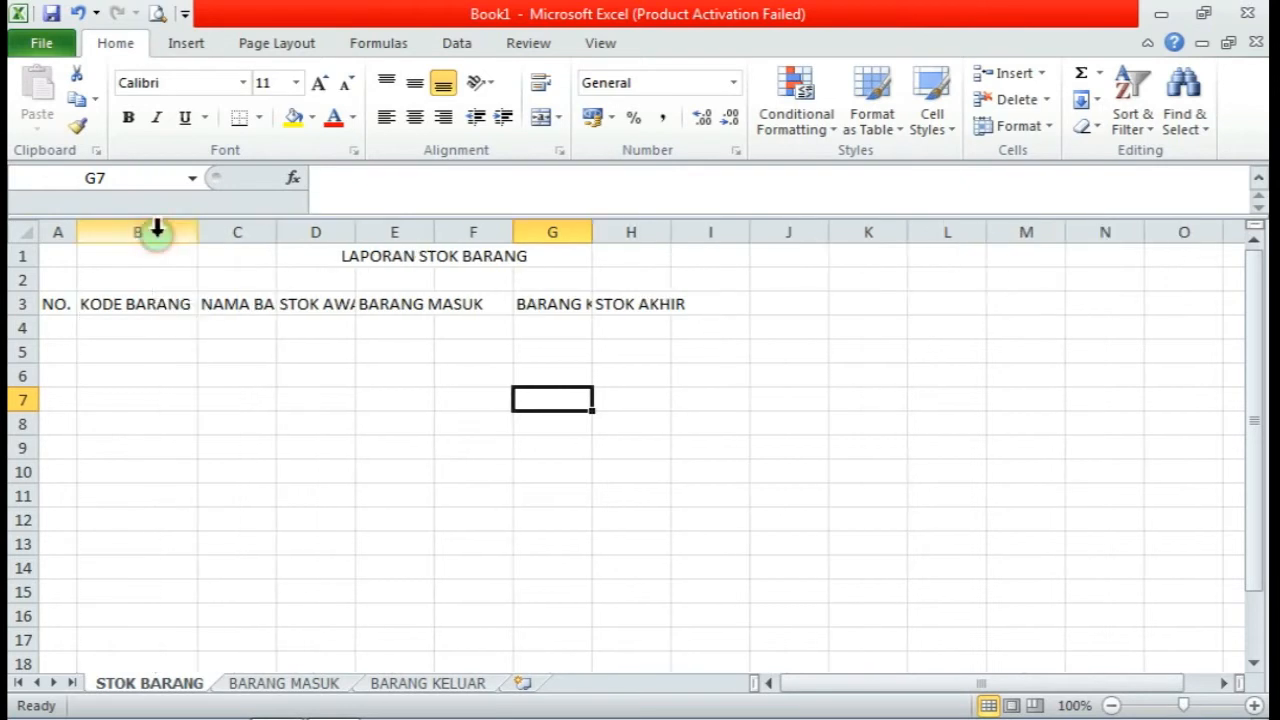
pyautogui.doubleClick(276, 229)
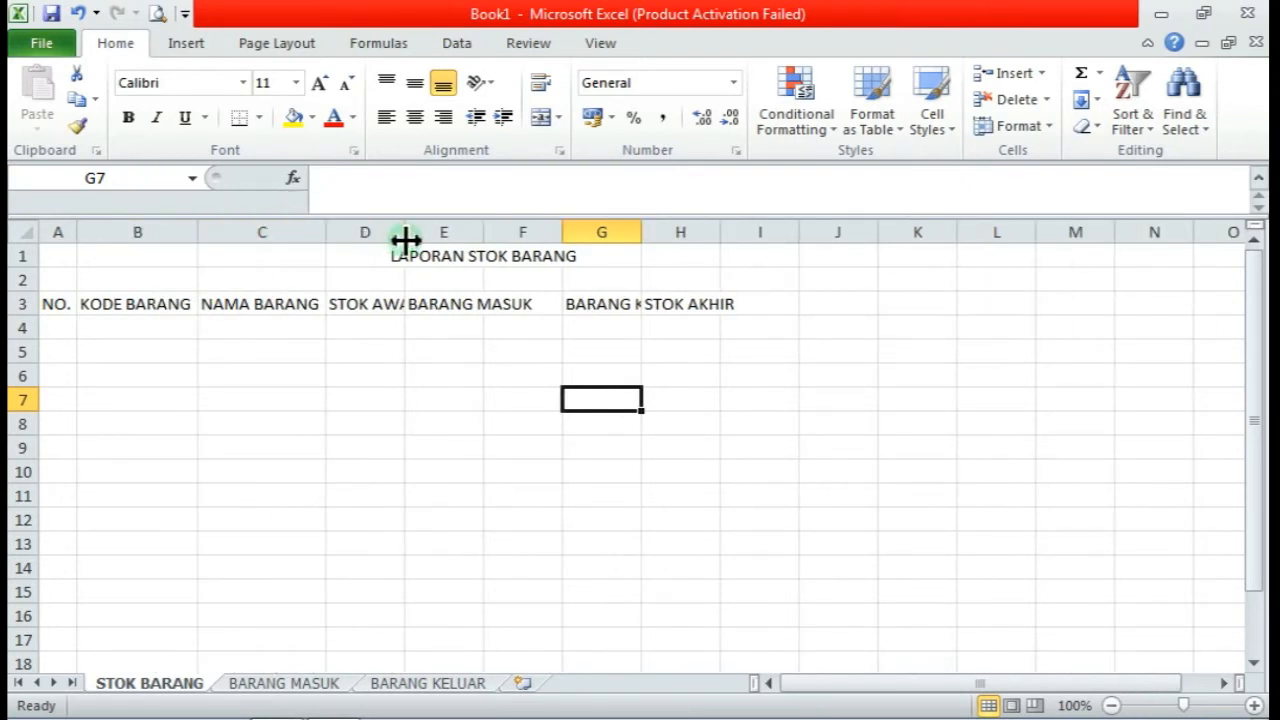
pyautogui.doubleClick(404, 232)
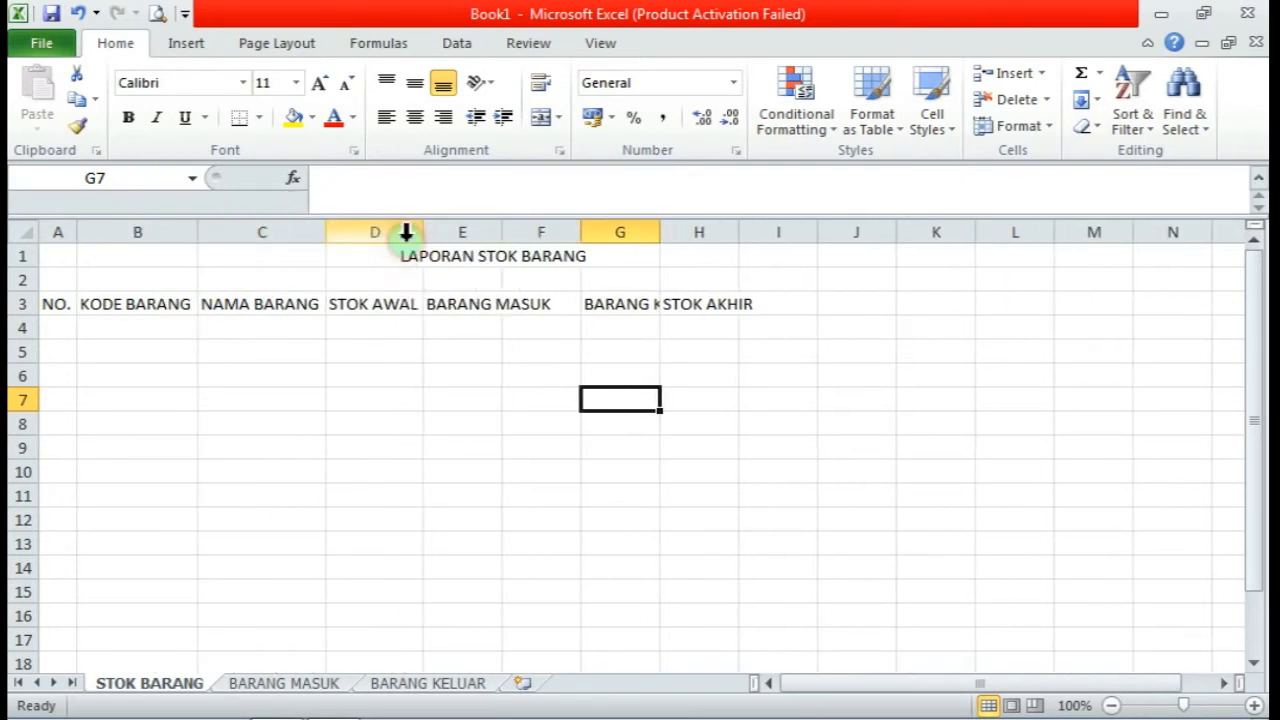
pyautogui.doubleClick(501, 230)
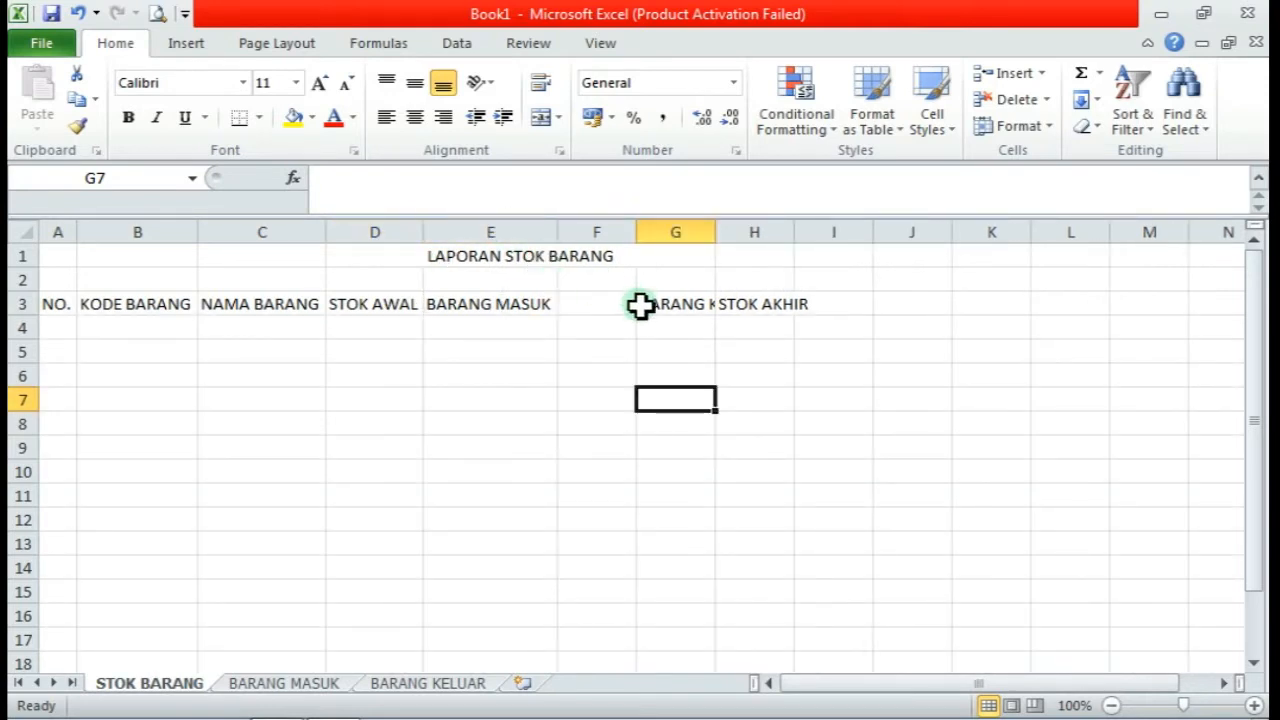
# Enter the header BARANG KELUAR in cell F3 and widen column F to fit it
pyautogui.click(578, 308)
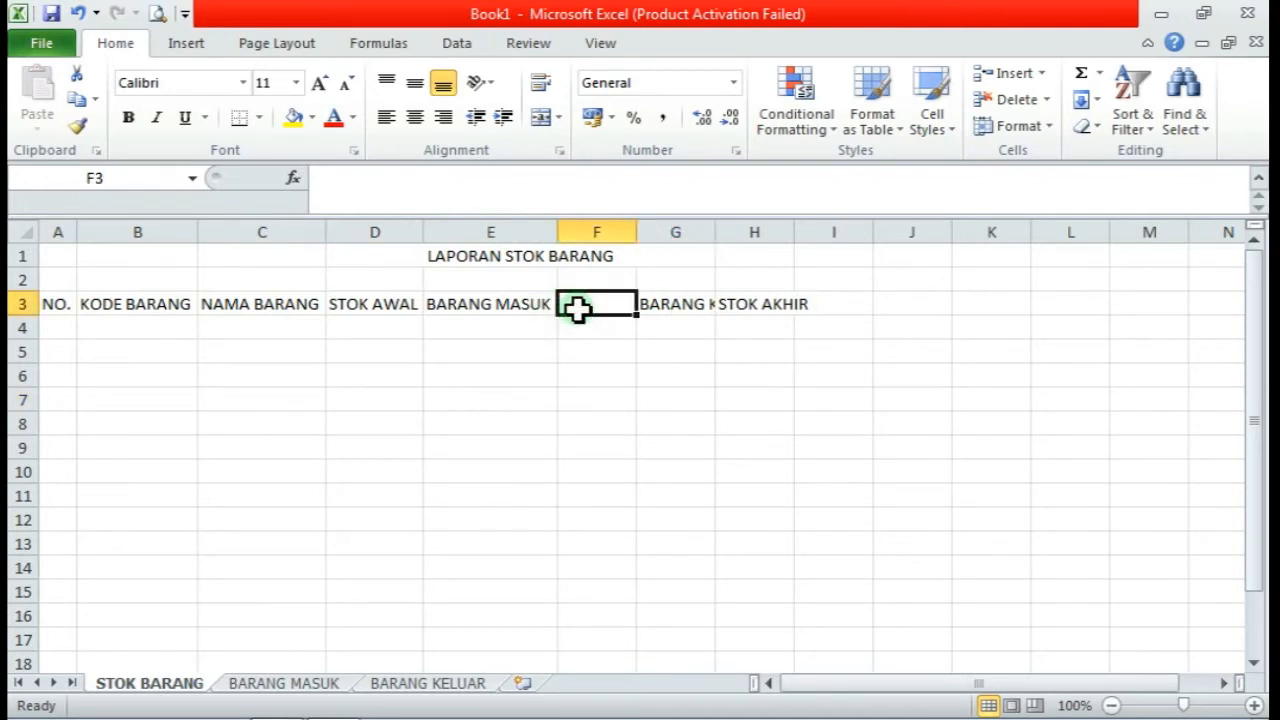
pyautogui.write('BARANG')
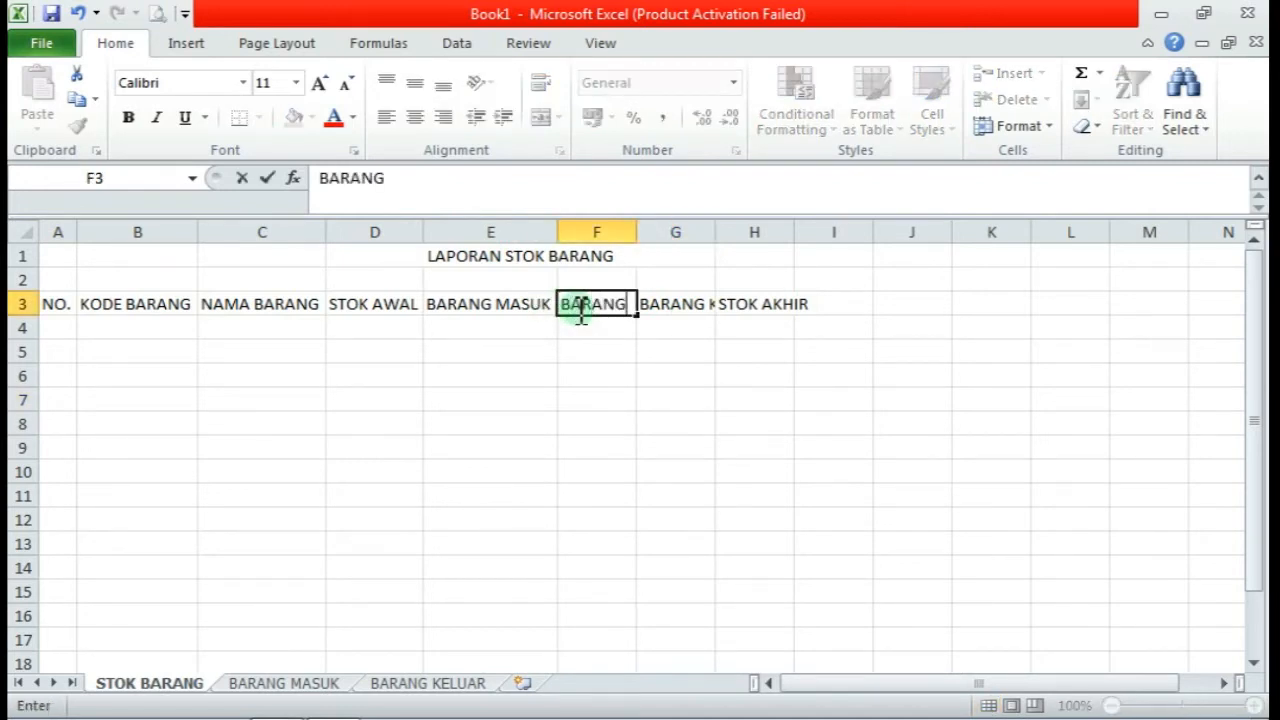
pyautogui.write(' KELUAR')
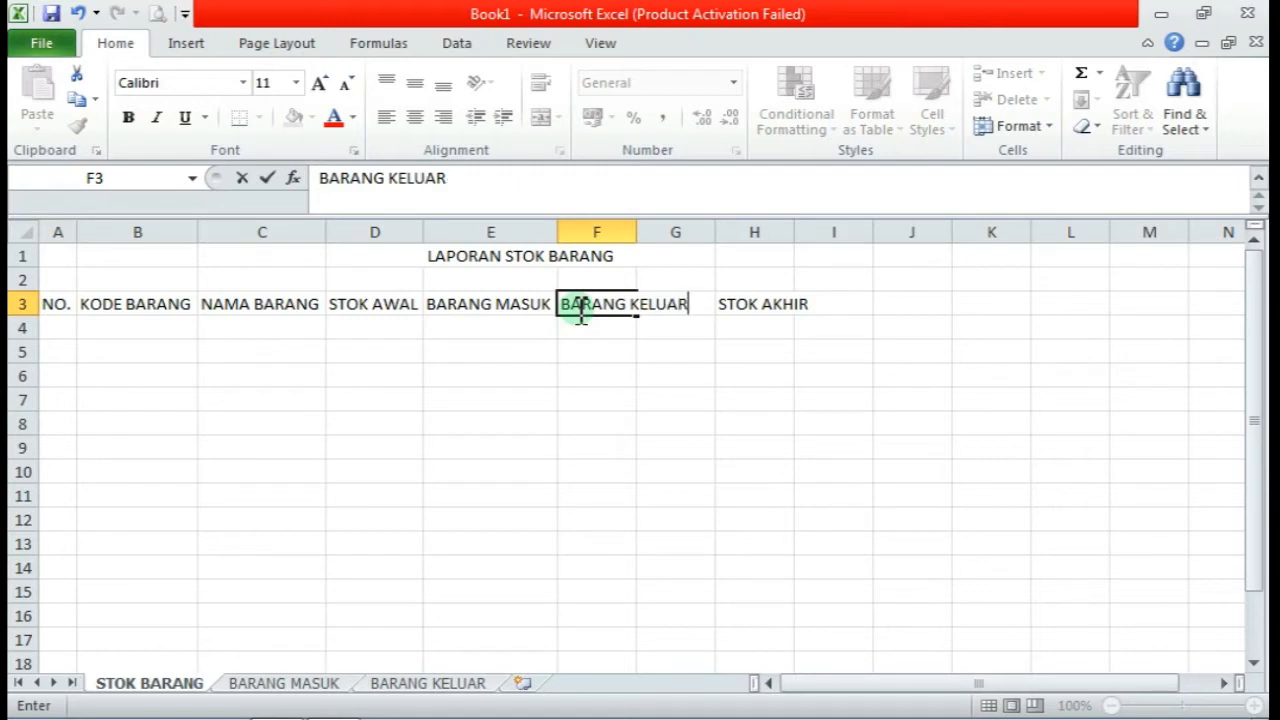
pyautogui.click(637, 254)
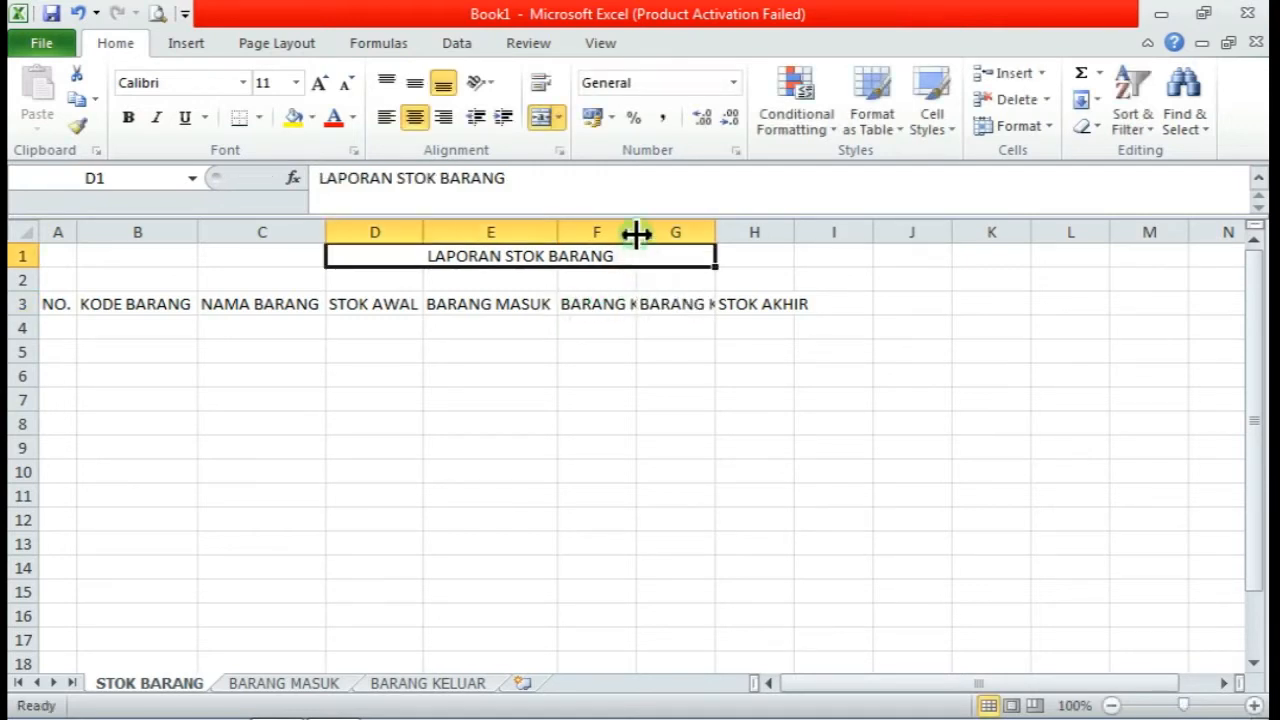
pyautogui.moveTo(637, 233); pyautogui.dragTo(694, 260)
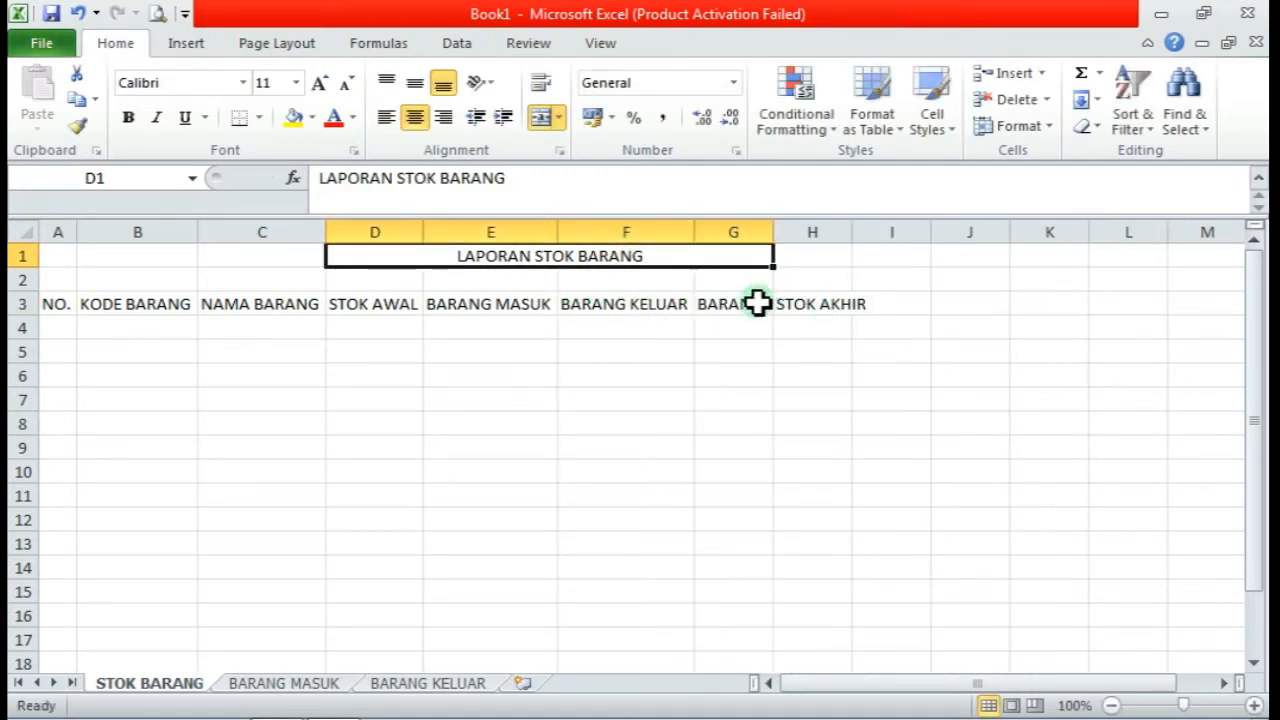
# Replace the header in cell G3 with STOK AKHIR and widen column G to fit it
pyautogui.click(744, 310)
pyautogui.write('STOK AKH')
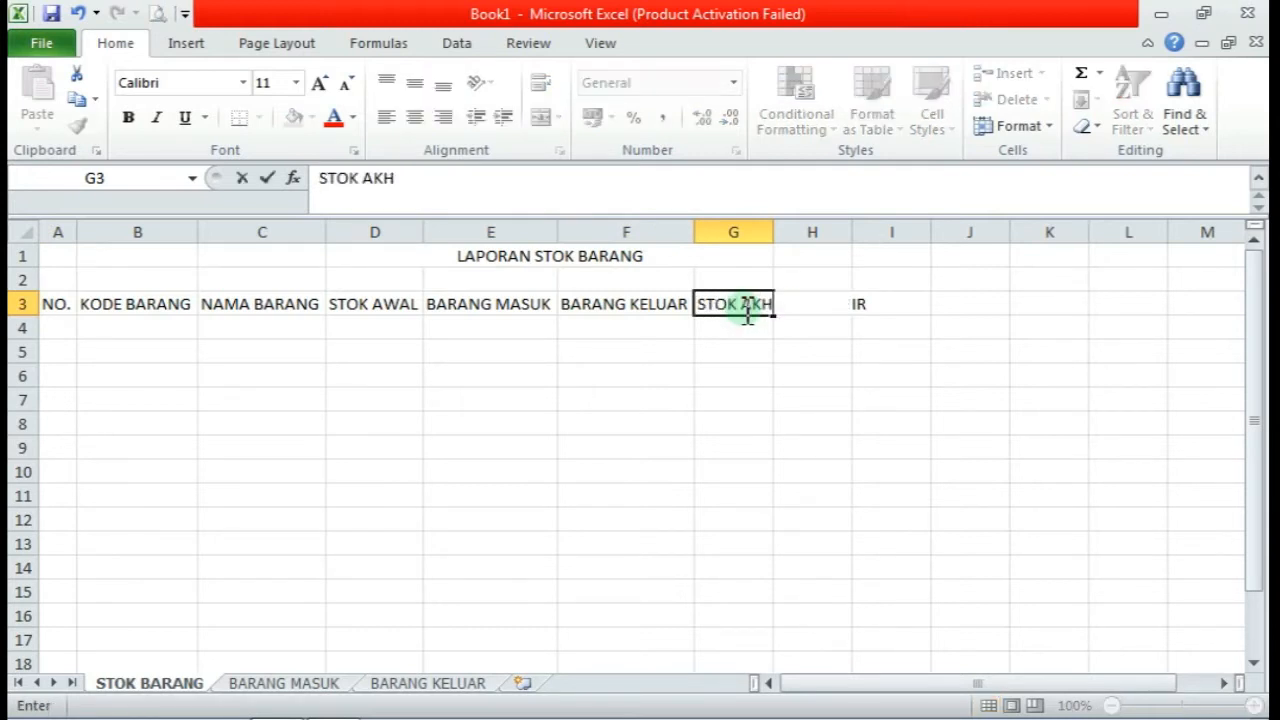
pyautogui.write('IR')
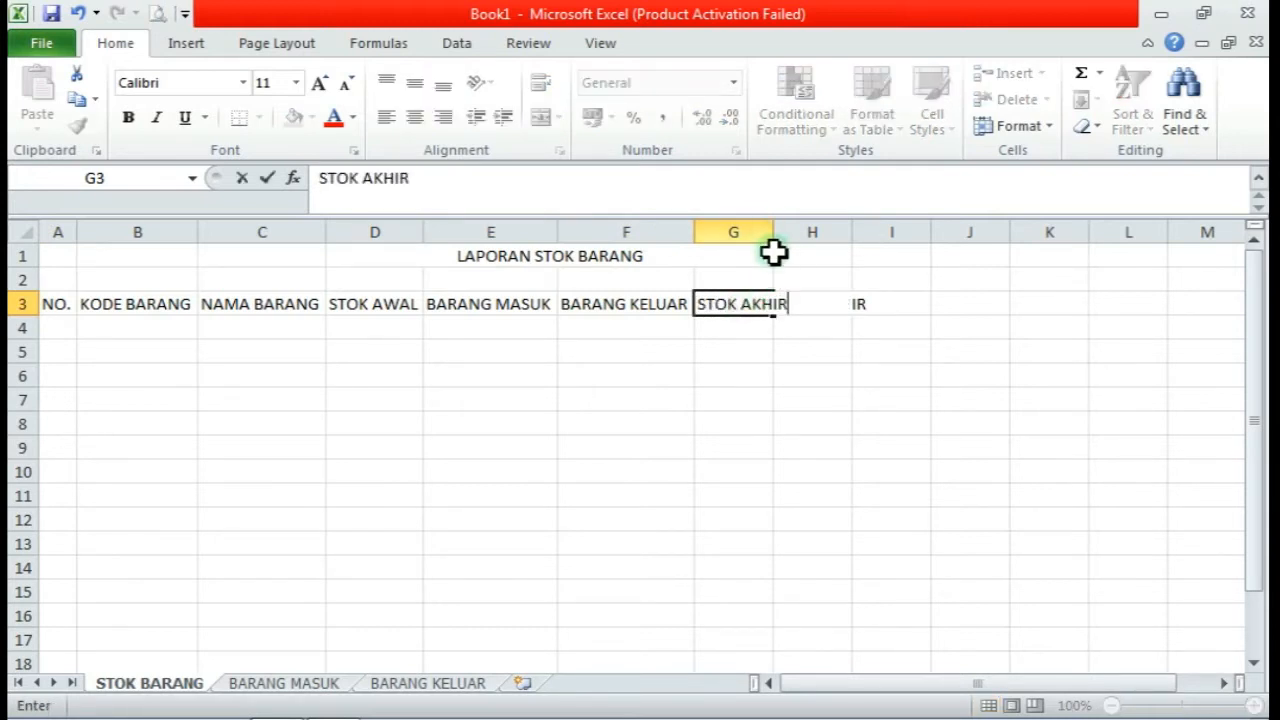
pyautogui.click(774, 254)
pyautogui.doubleClick(774, 232)
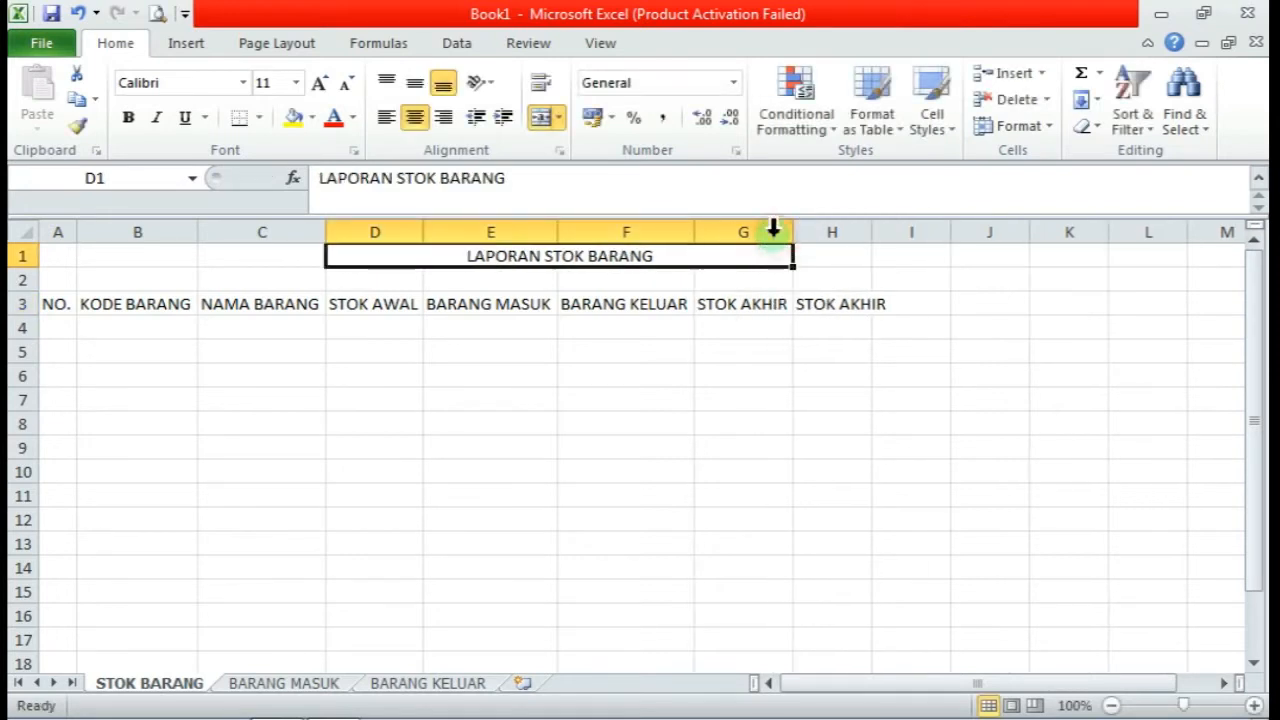
# Clear the duplicate STOK AKHIR header from cell H3
pyautogui.moveTo(880, 303); pyautogui.dragTo(840, 298)
pyautogui.press('BackSpace')
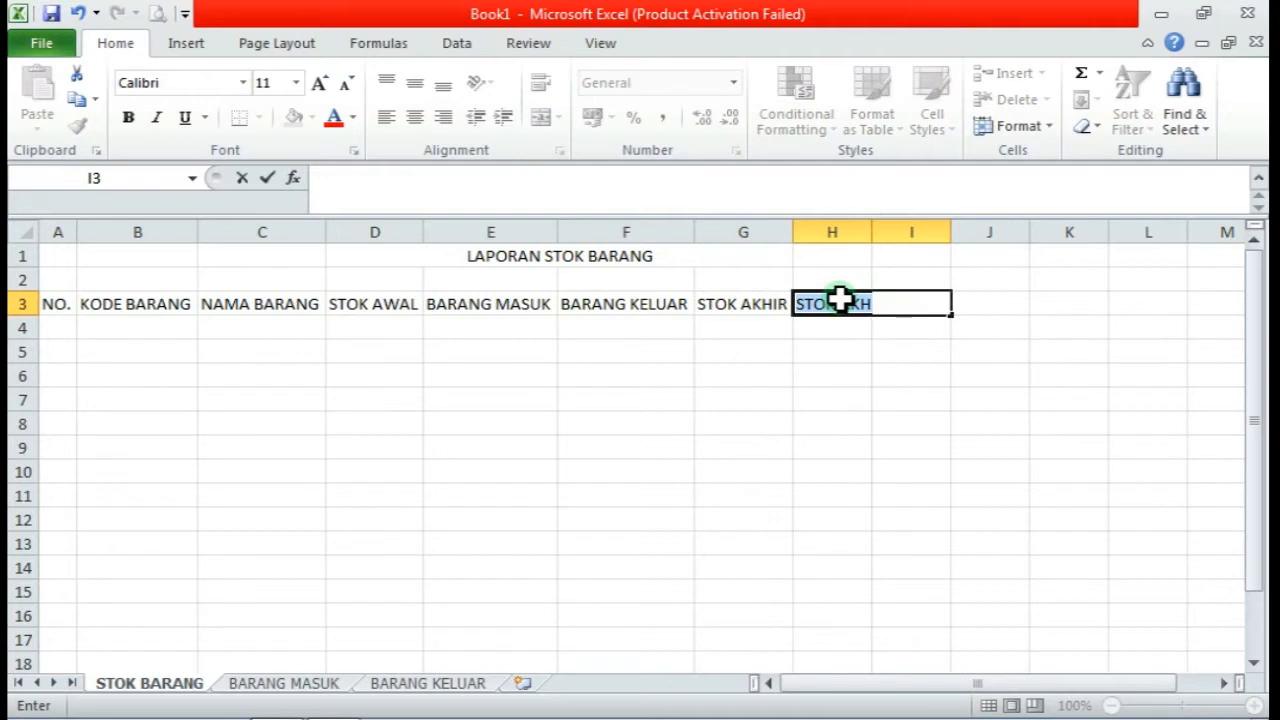
pyautogui.click(866, 344)
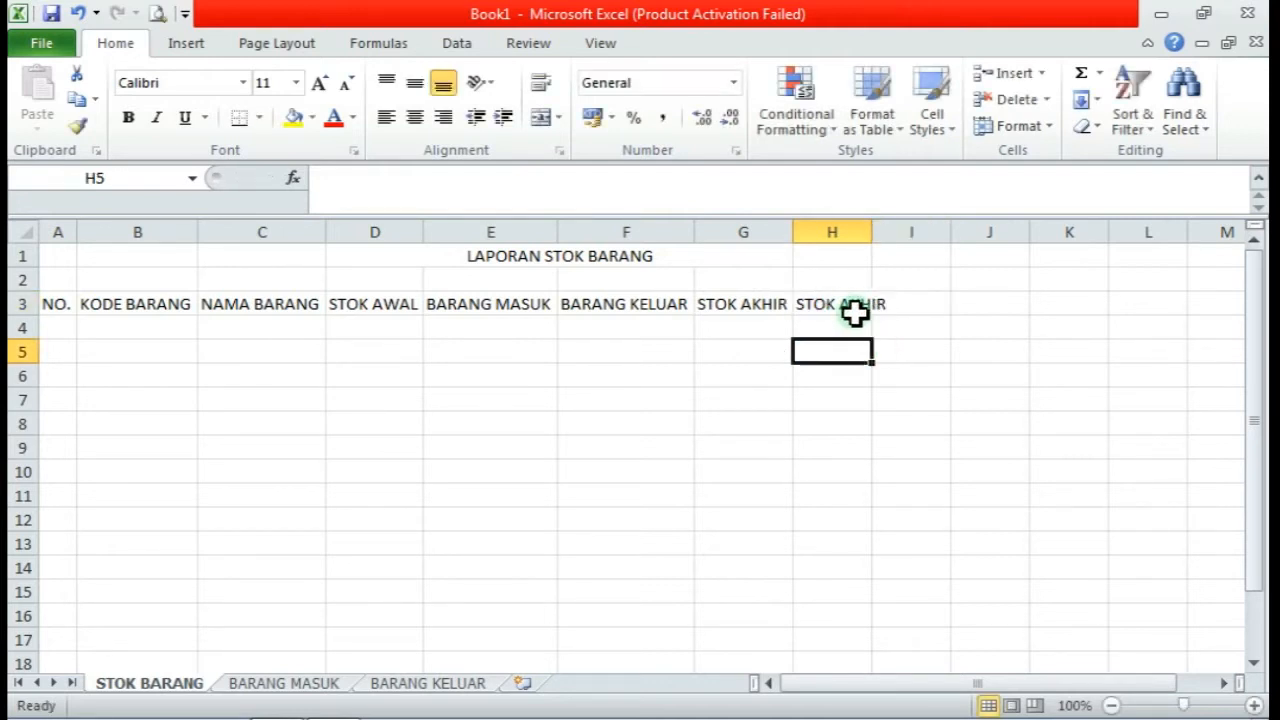
pyautogui.moveTo(903, 309); pyautogui.dragTo(848, 306)
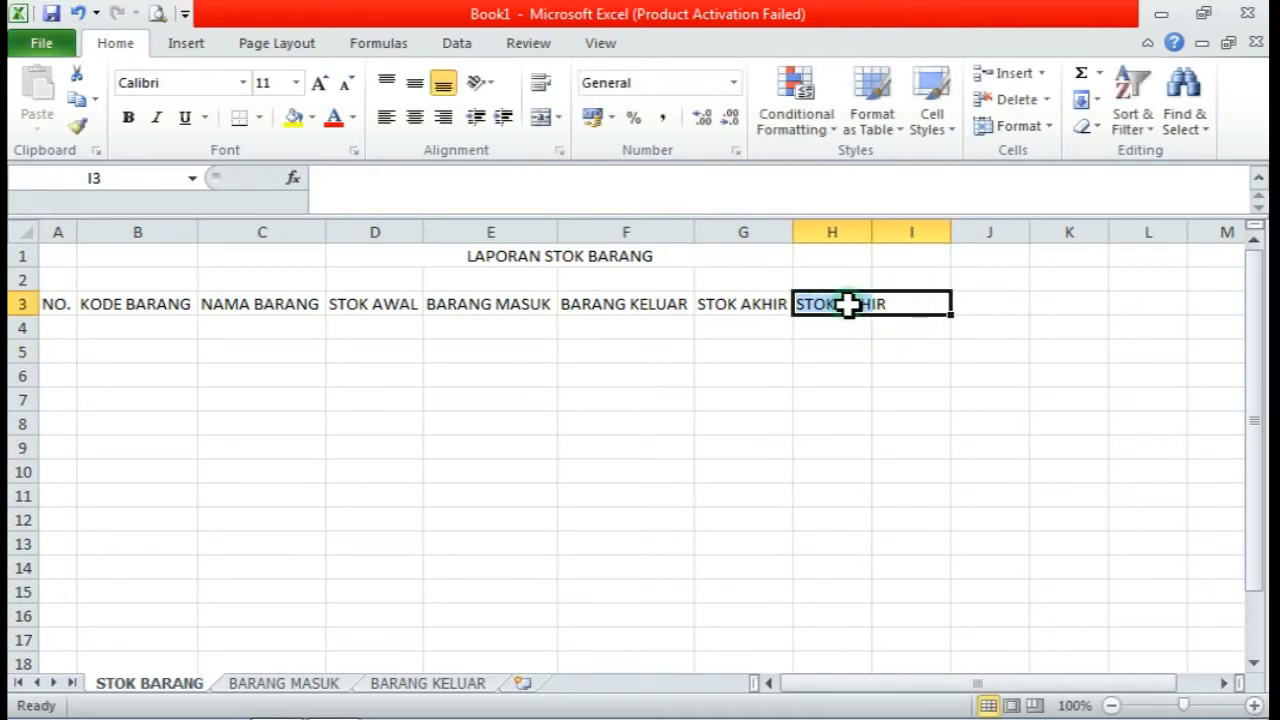
pyautogui.click(740, 417)
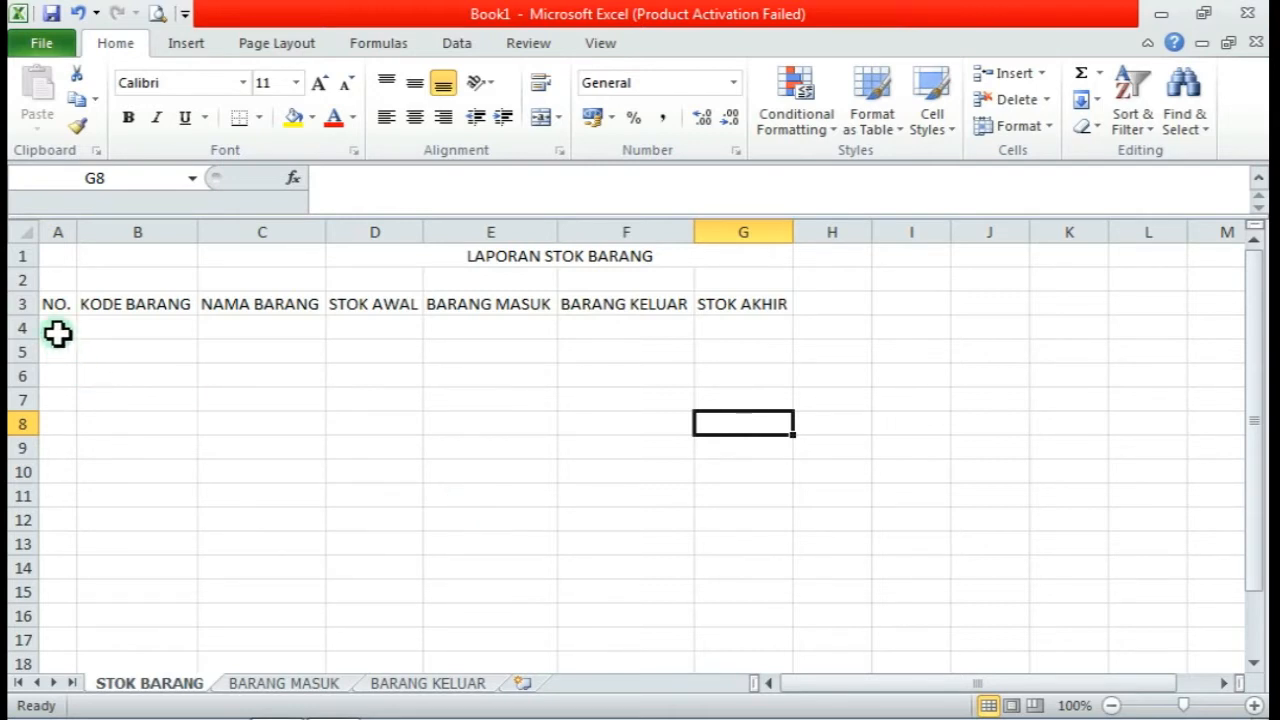
# Convert the header range A3:G3 into a table, using its first row as headers
pyautogui.moveTo(49, 308); pyautogui.dragTo(735, 308)
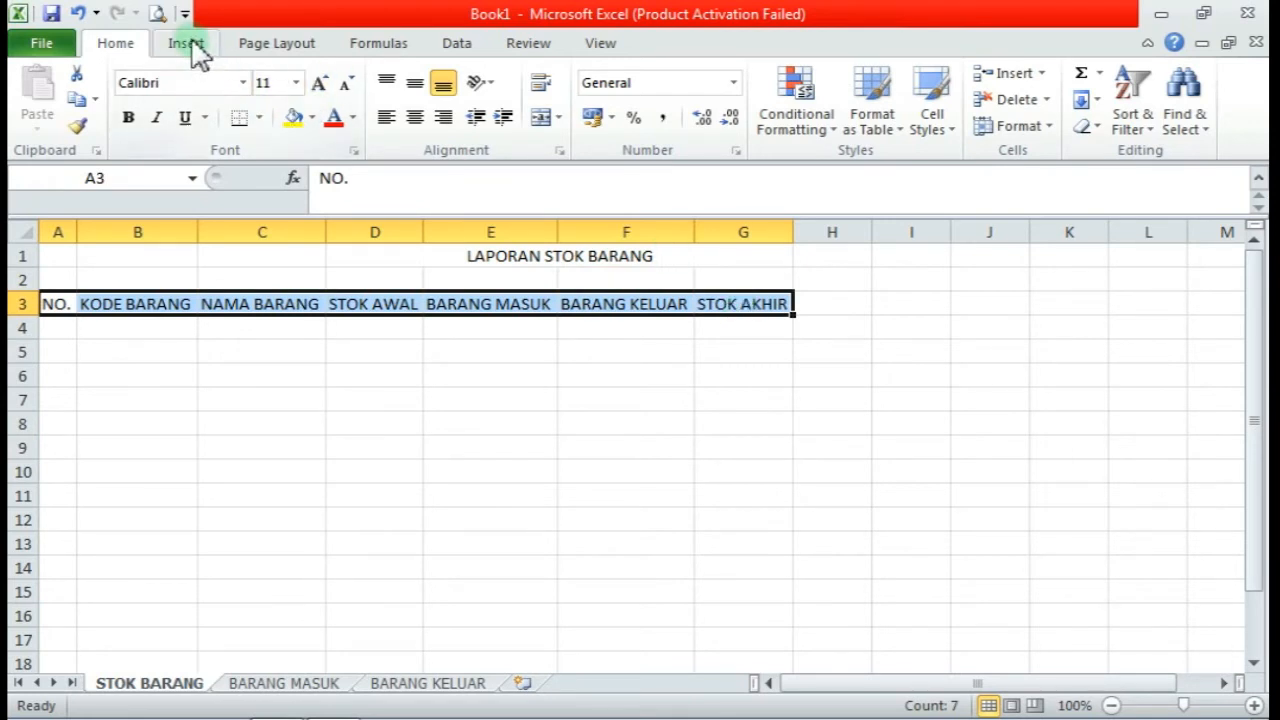
pyautogui.click(186, 43)
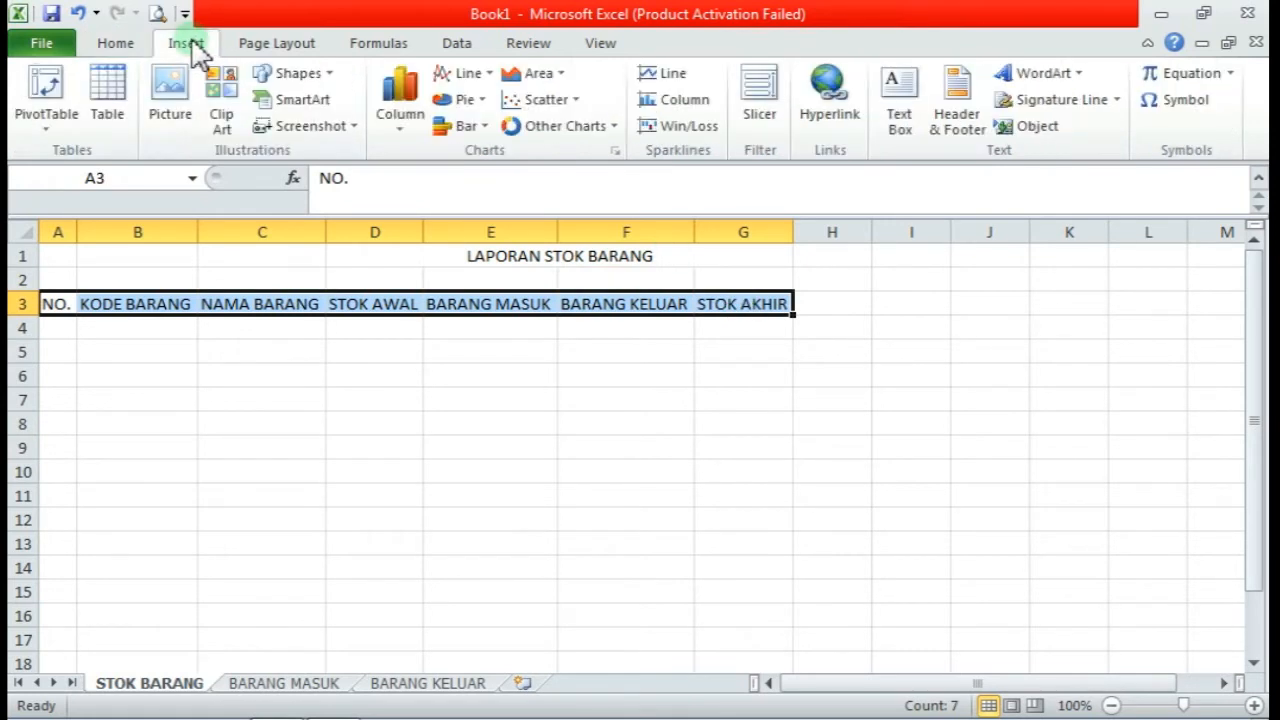
pyautogui.click(110, 98)
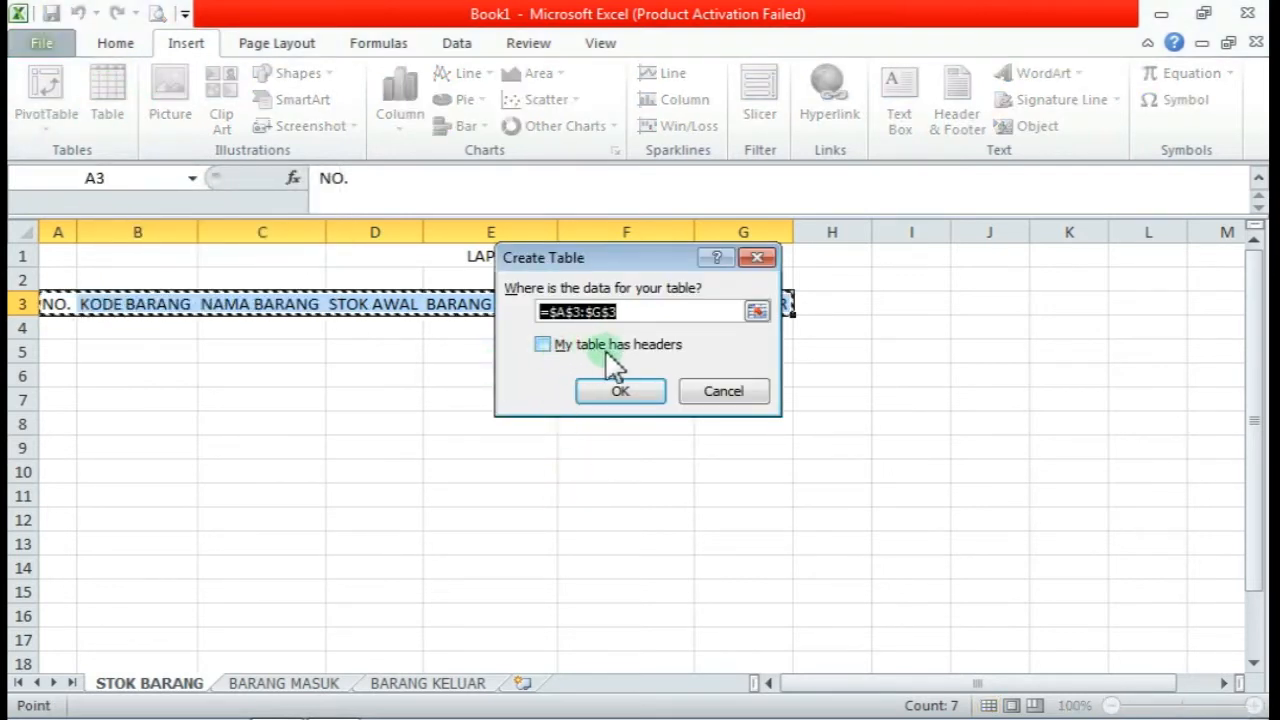
pyautogui.click(541, 345)
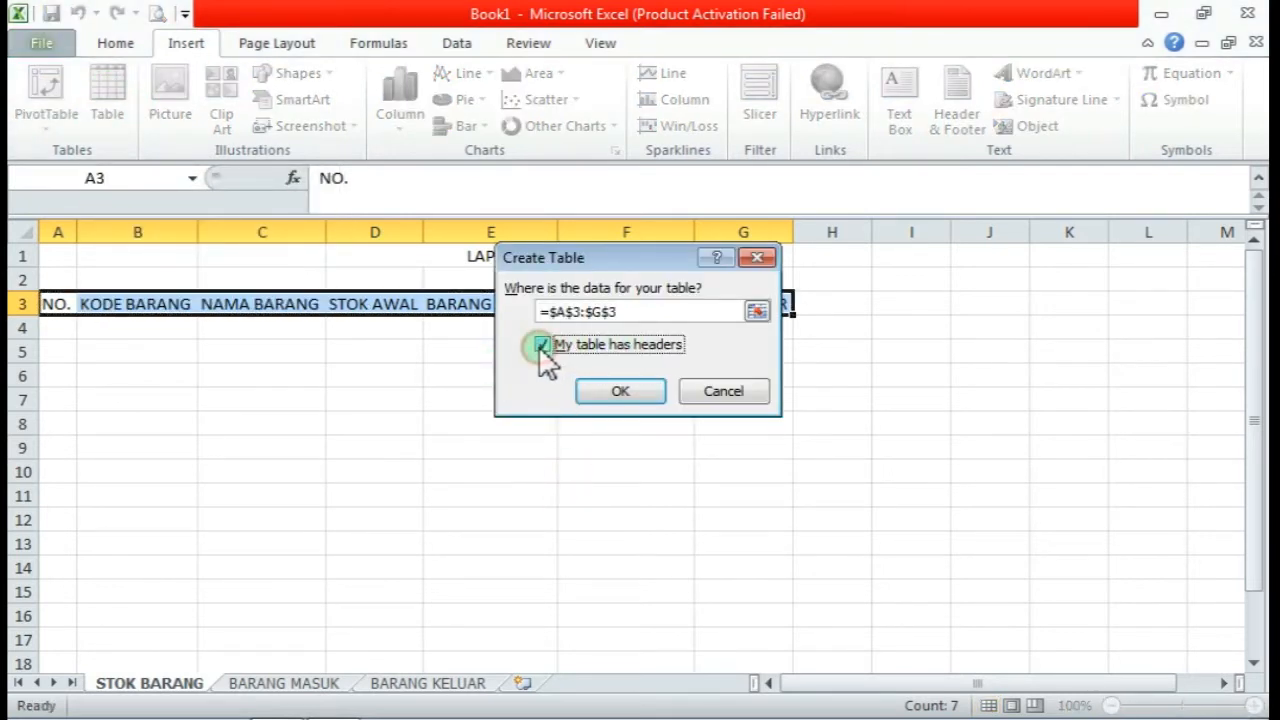
pyautogui.click(610, 392)
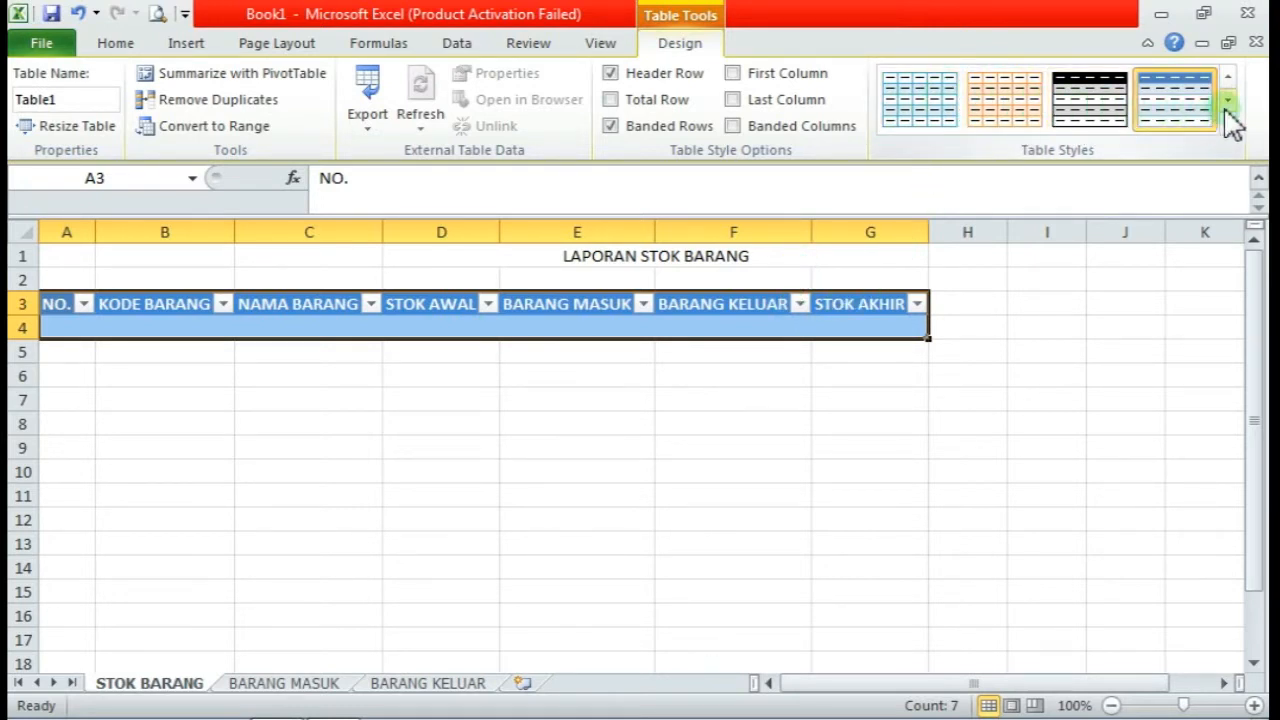
# Apply the light aqua table style with cell gridlines and banded rows to the stock table
pyautogui.click(1082, 103)
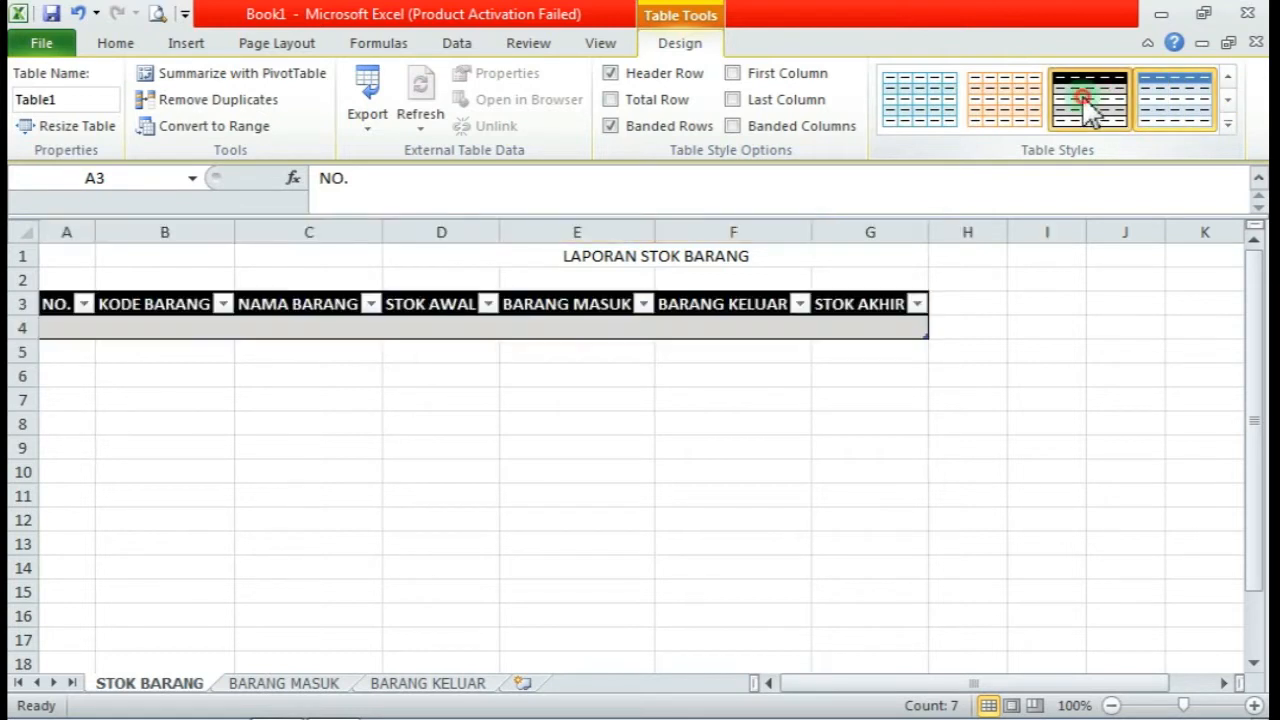
pyautogui.click(1152, 104)
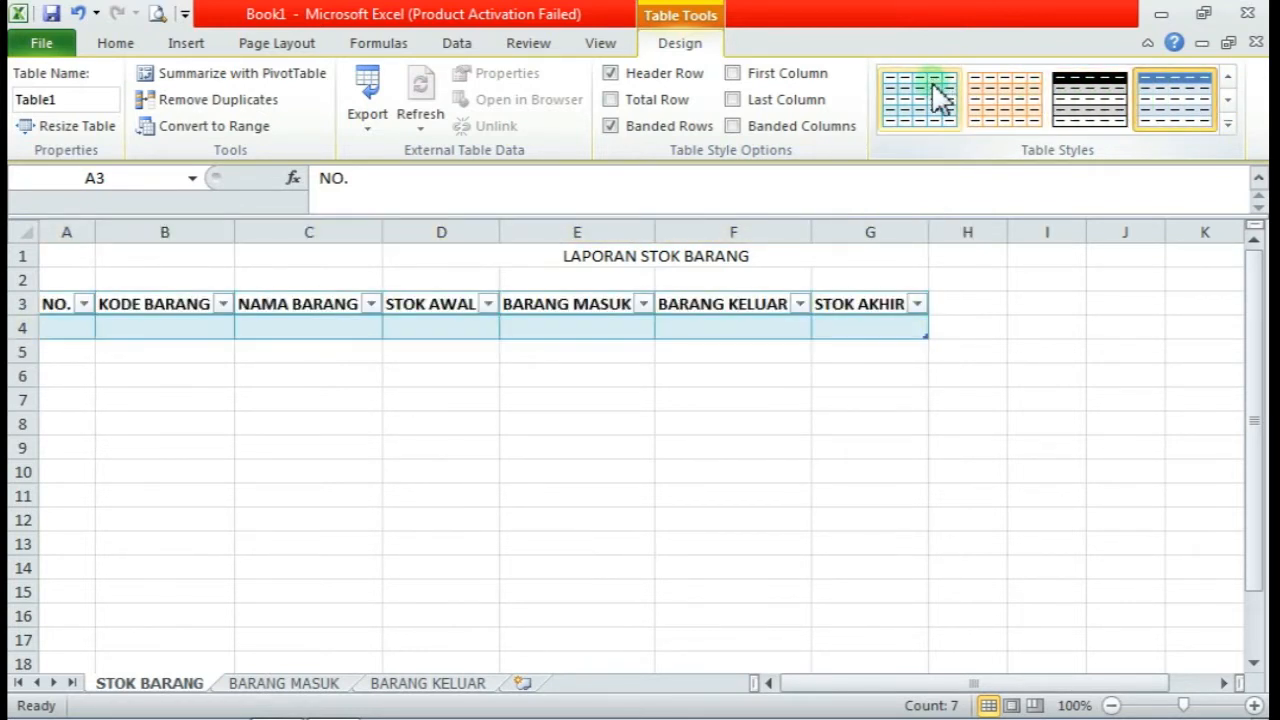
pyautogui.click(581, 374)
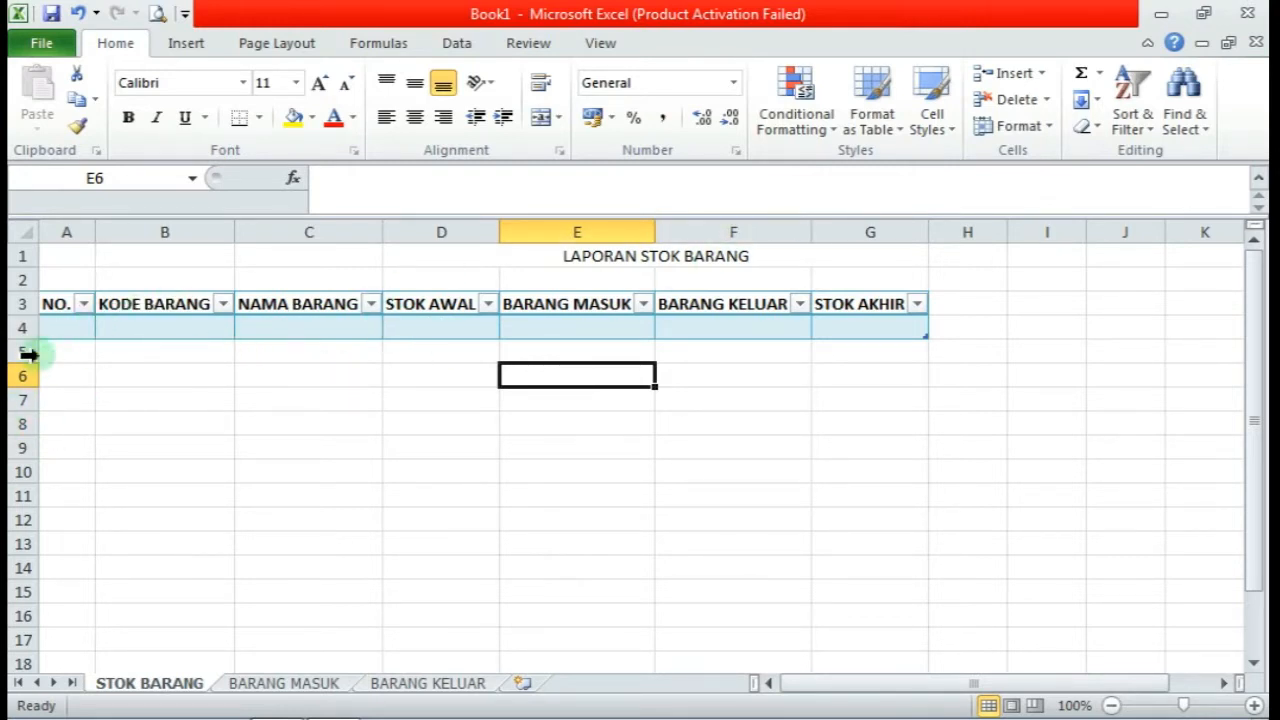
# Number the table rows 1 to 8 in the NO. column, cells A4 to A11
pyautogui.click(69, 334)
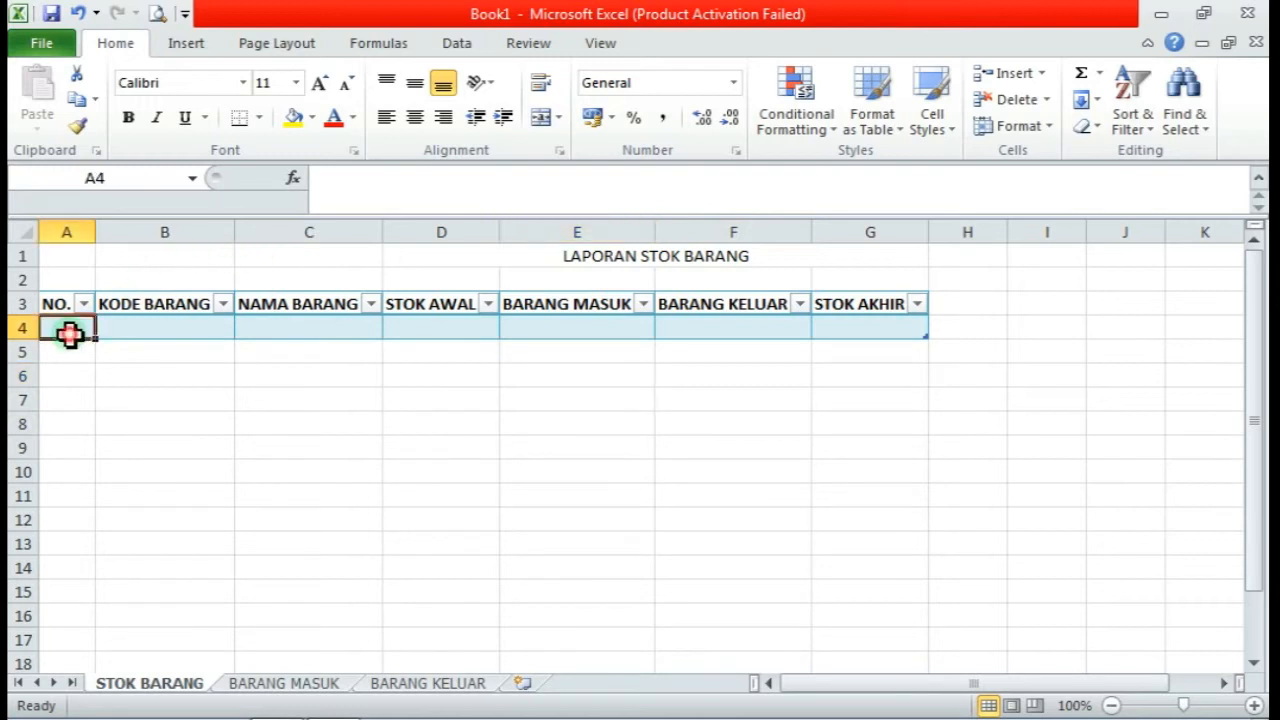
pyautogui.write('1')
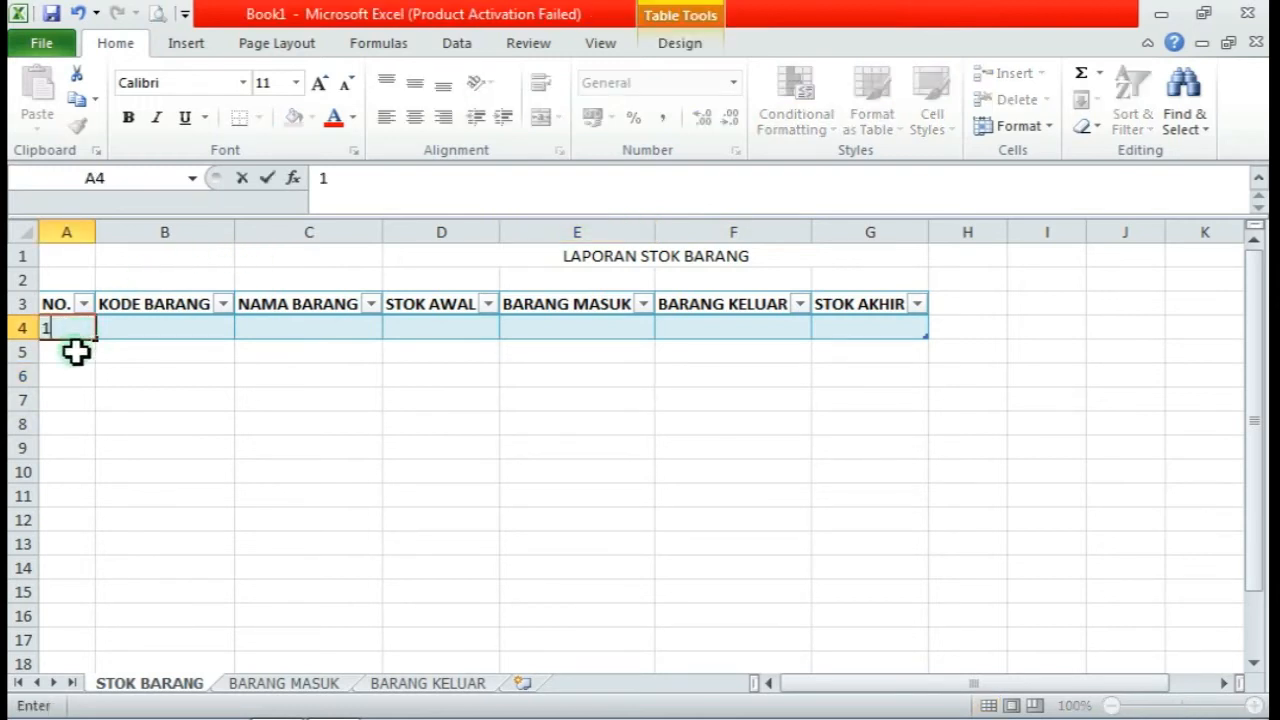
pyautogui.press('Return')
pyautogui.write('2')
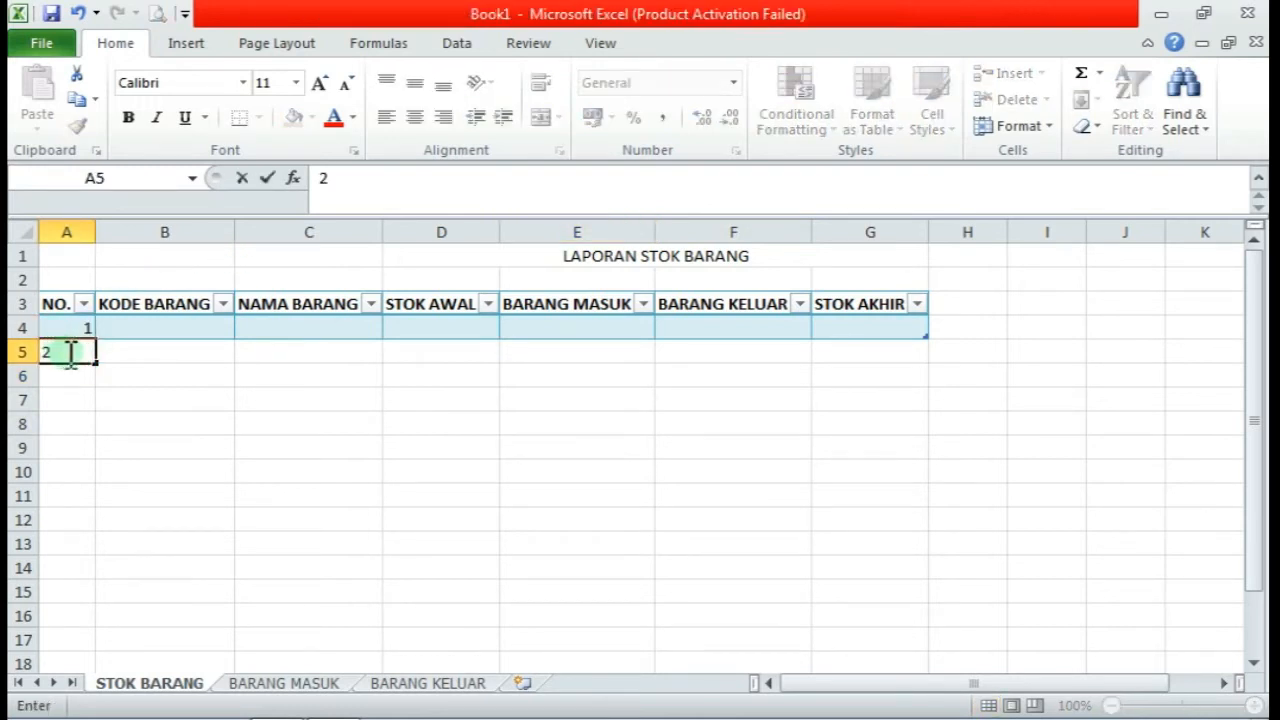
pyautogui.click(111, 365)
pyautogui.moveTo(68, 328); pyautogui.dragTo(98, 514)
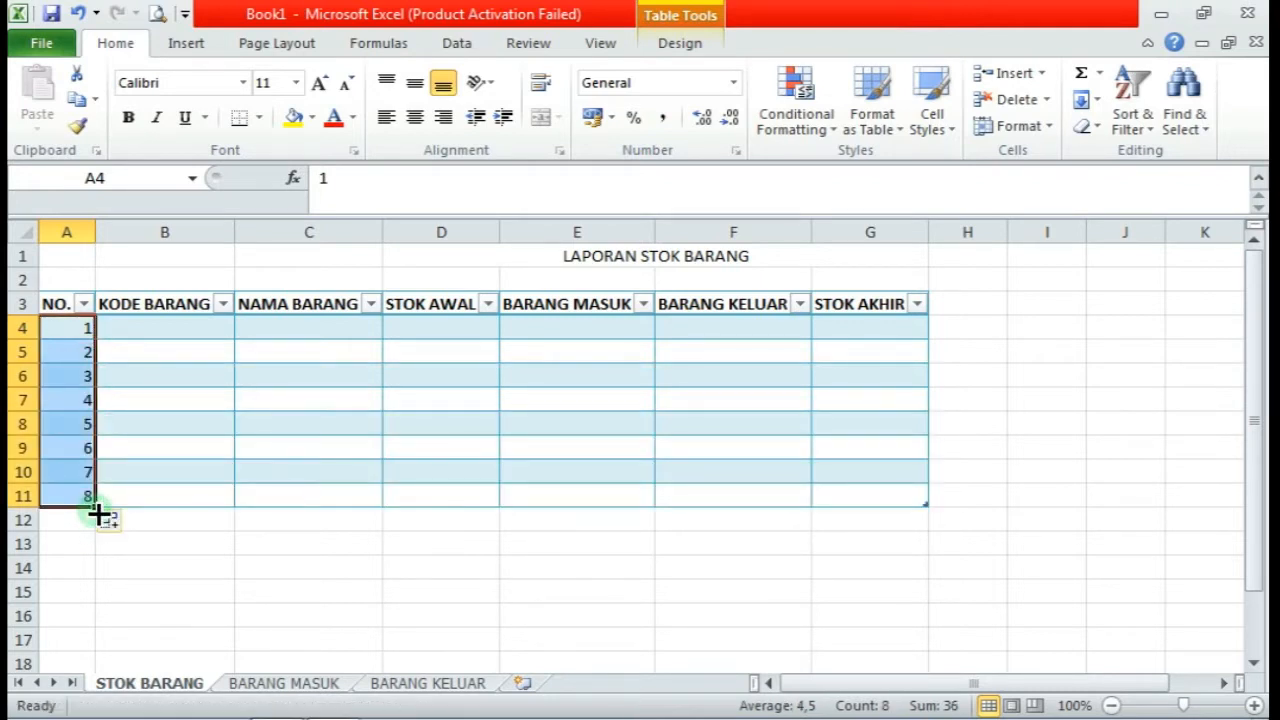
# Fill the KODE BARANG column with the item codes A001 to A008 in cells B4 to B11
pyautogui.click(149, 331)
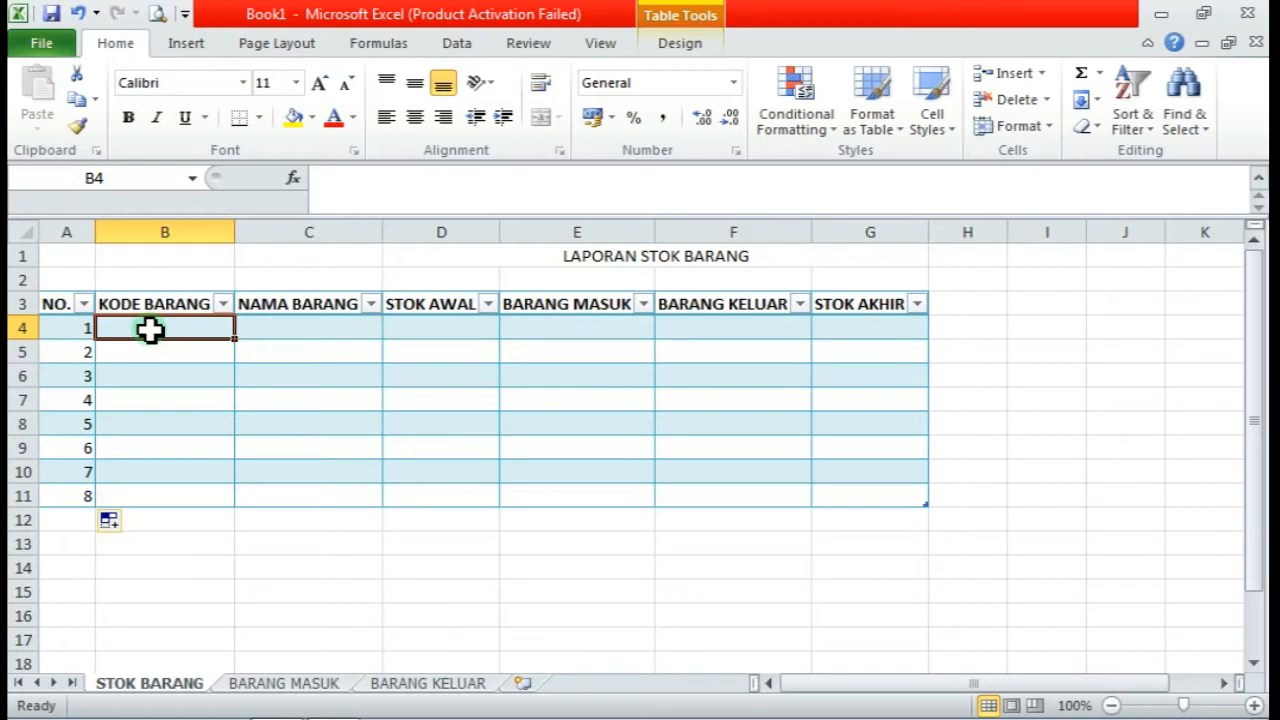
pyautogui.write('A001')
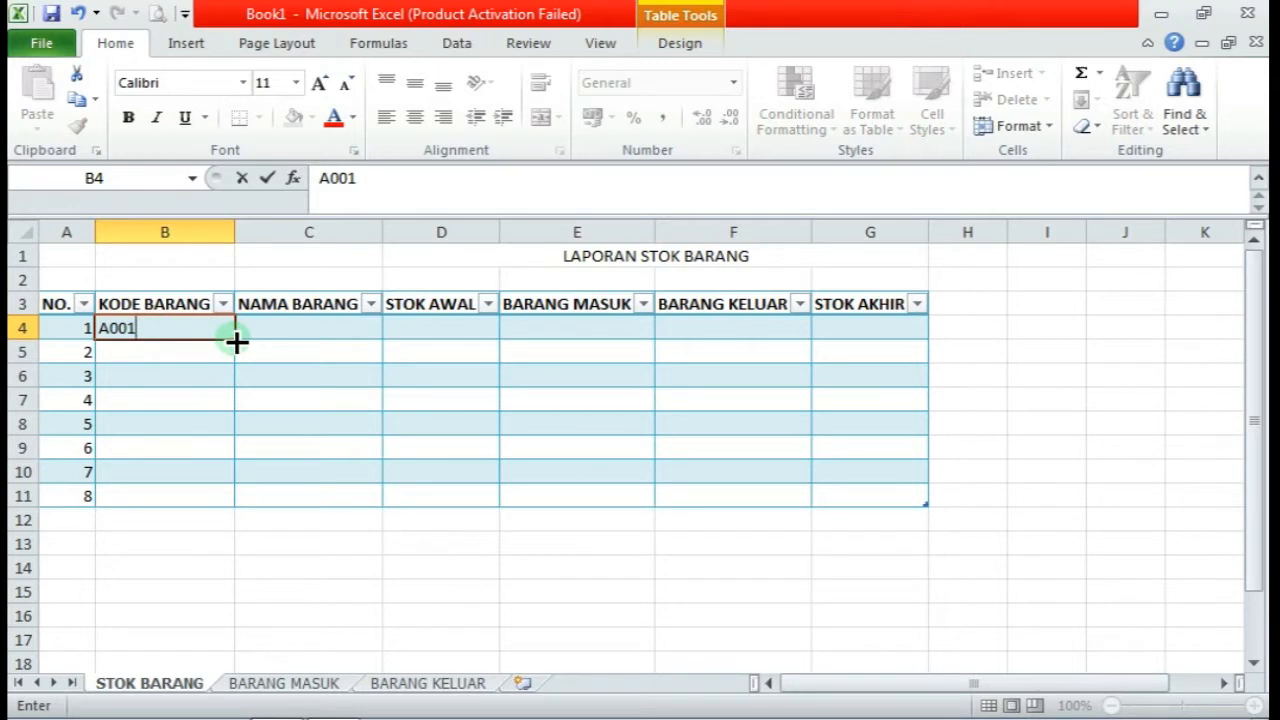
pyautogui.moveTo(236, 342); pyautogui.dragTo(236, 512)
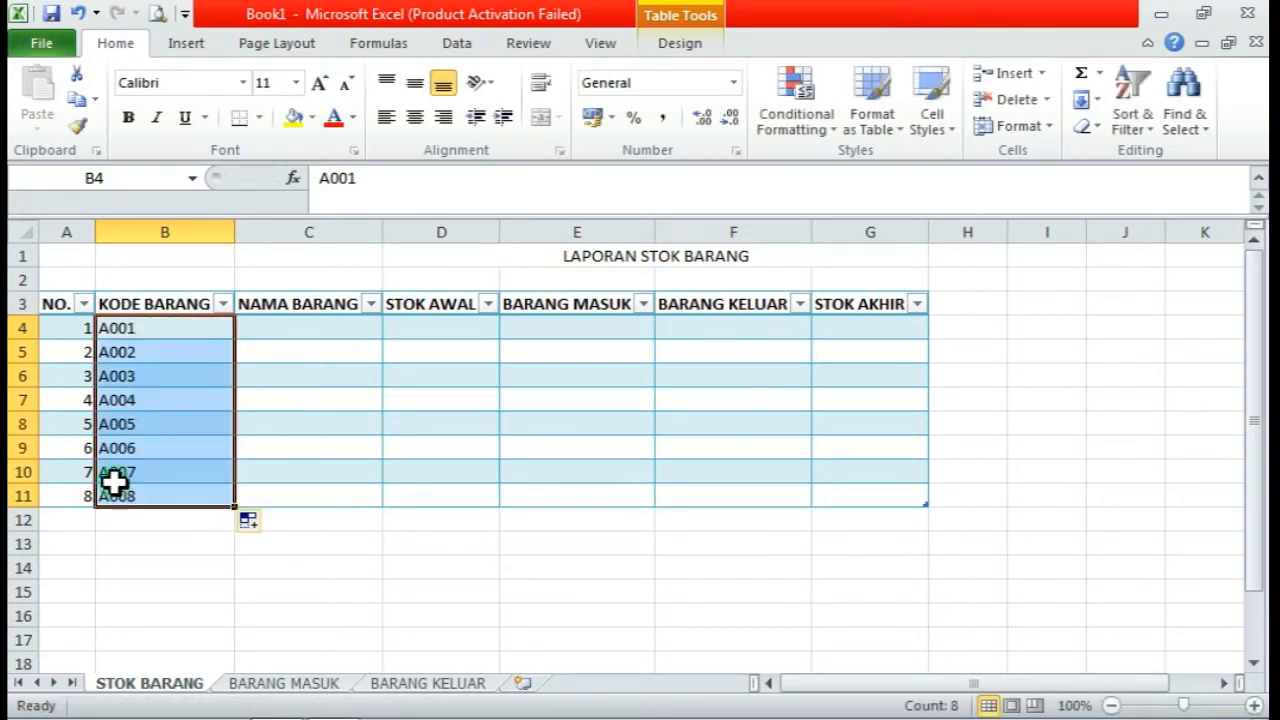
pyautogui.click(325, 541)
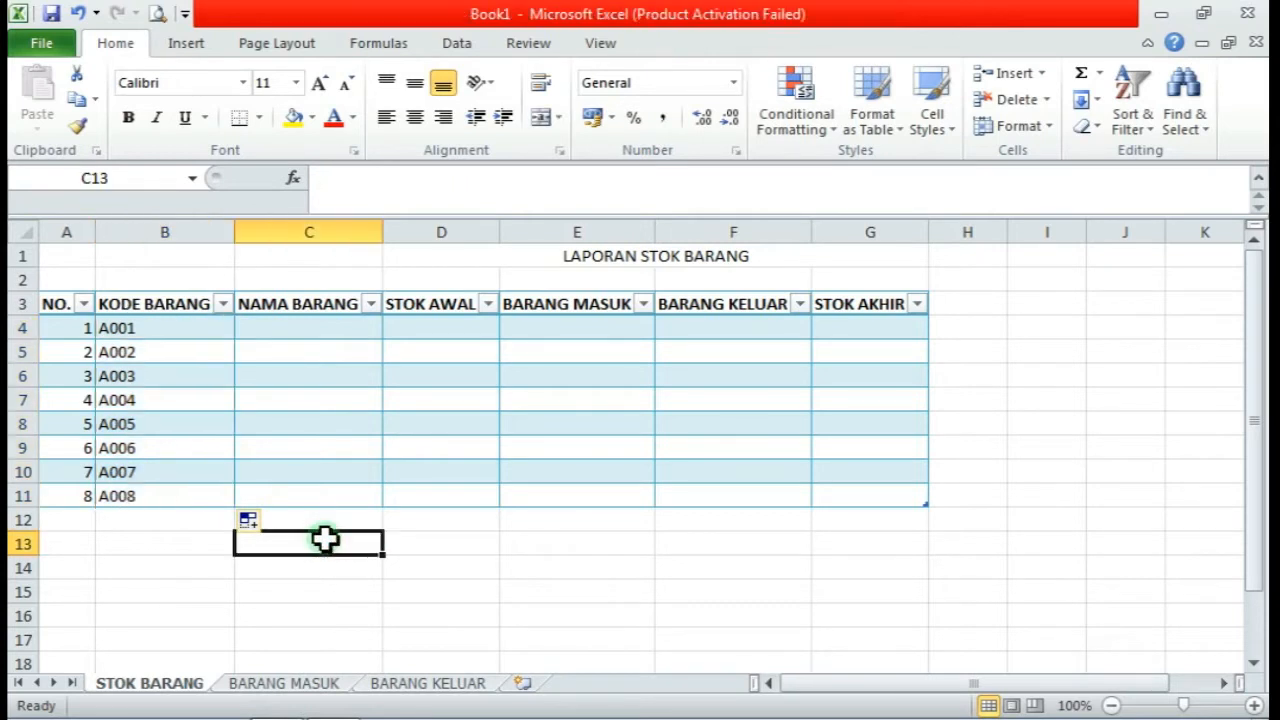
# Enter the product names SHAMPO, SABUN MANDI, MINYAK GORENG, TEPUNG TERIGU, PASTA GIGI, TISSU, PULPEN and BUKU in cells C4 to C11
pyautogui.click(292, 327)
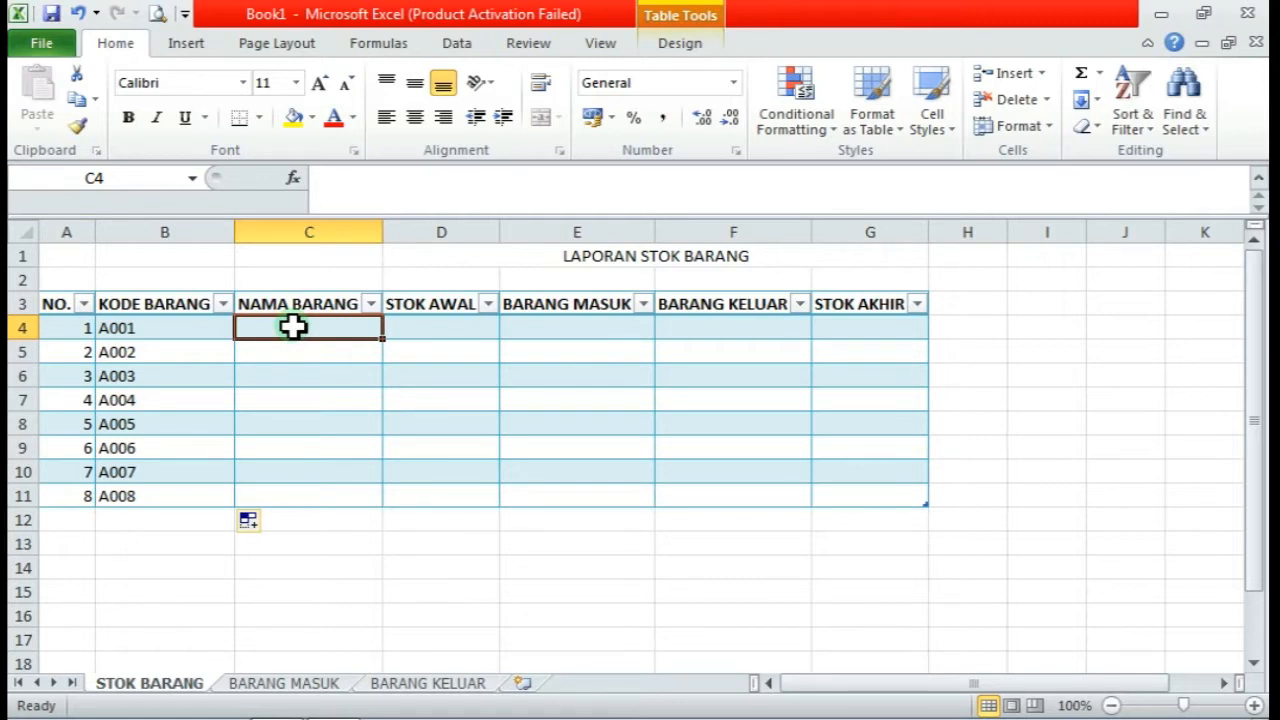
pyautogui.write('S')
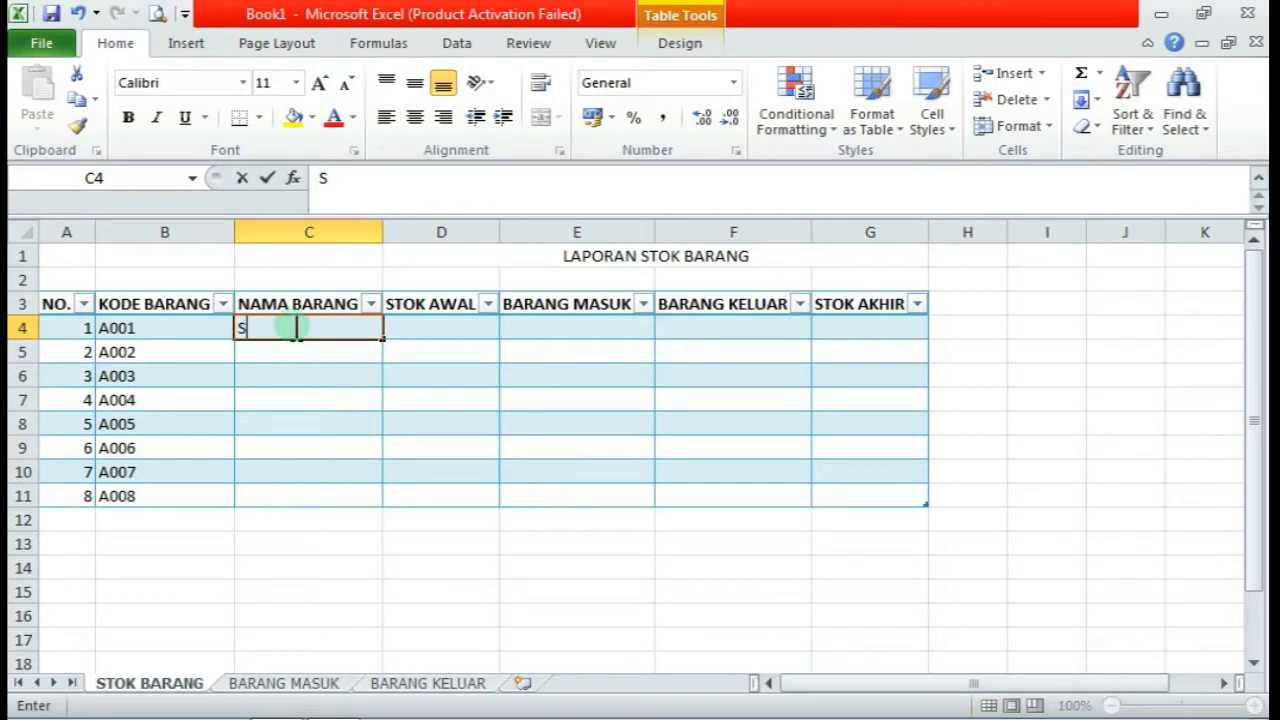
pyautogui.write('H')
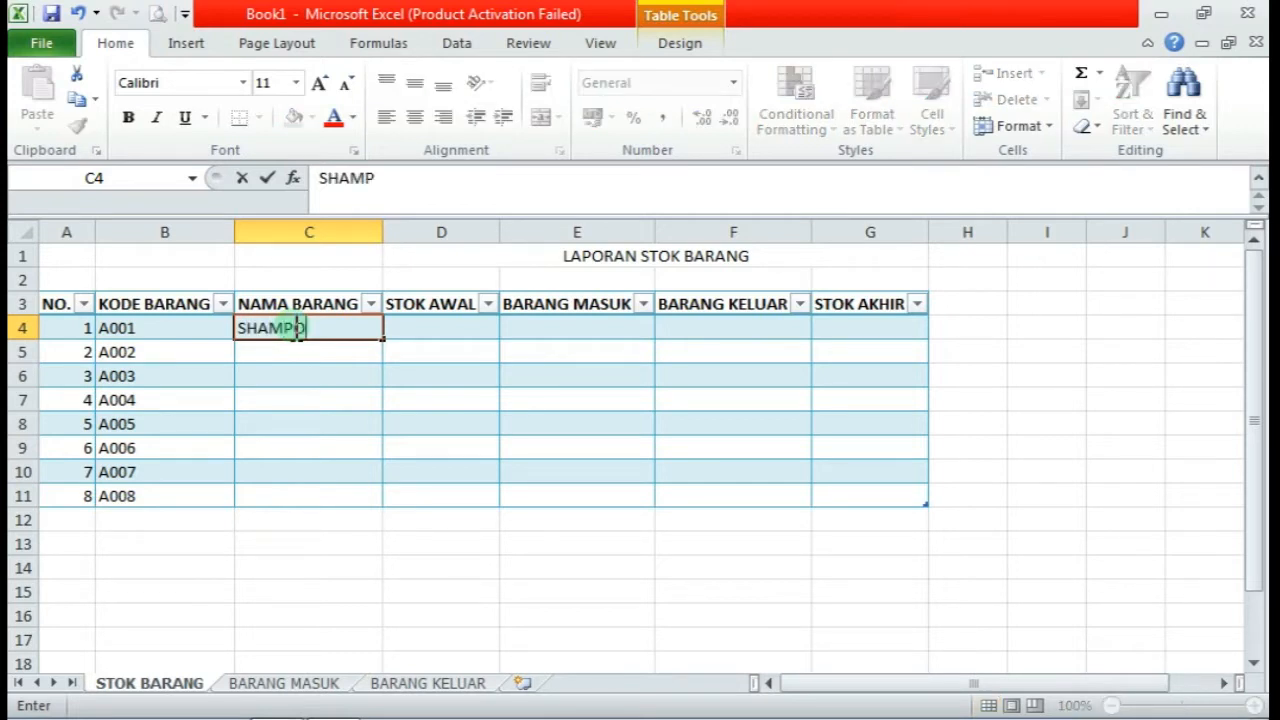
pyautogui.write('AMPO')
pyautogui.press('Return')
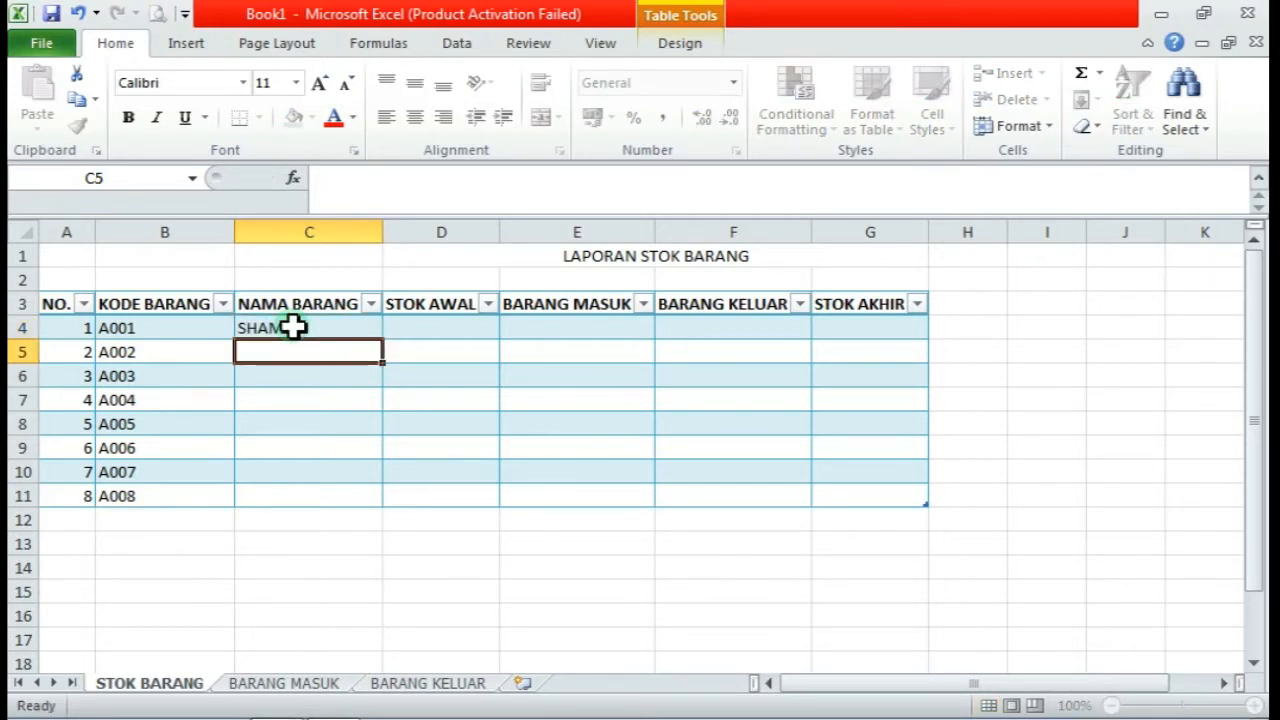
pyautogui.write('SABUN MANDI')
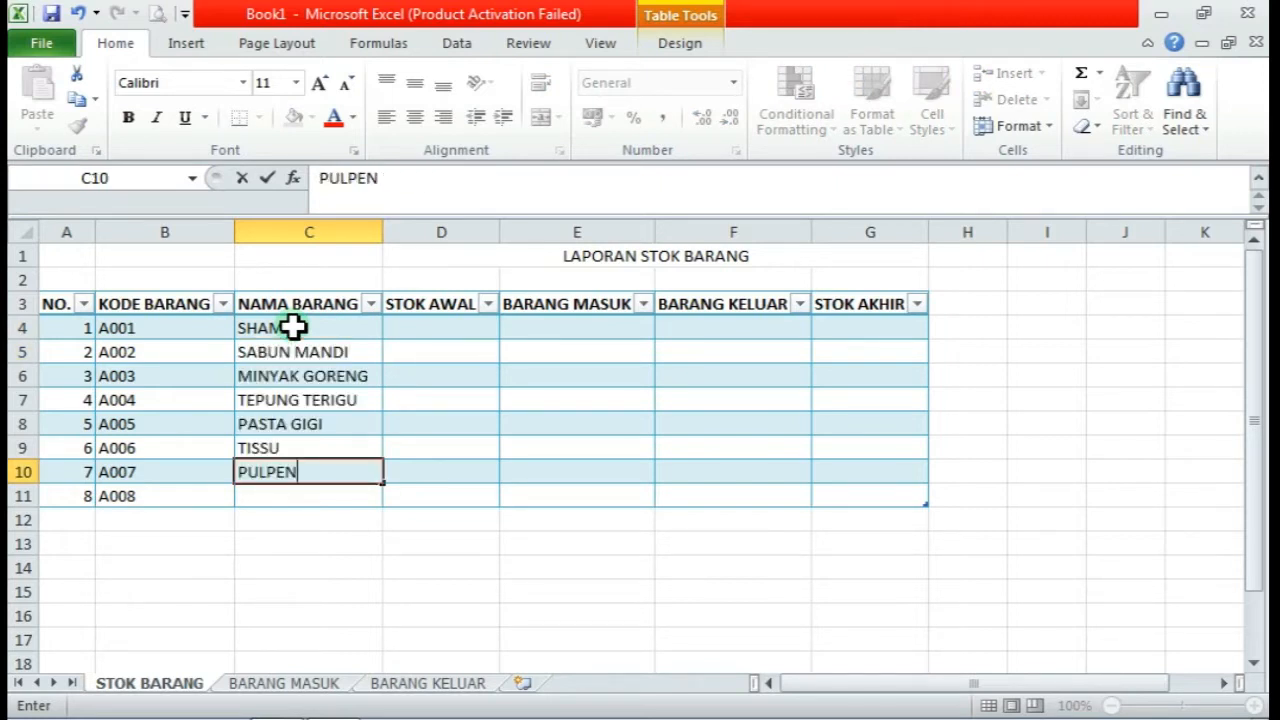
pyautogui.press('Return')
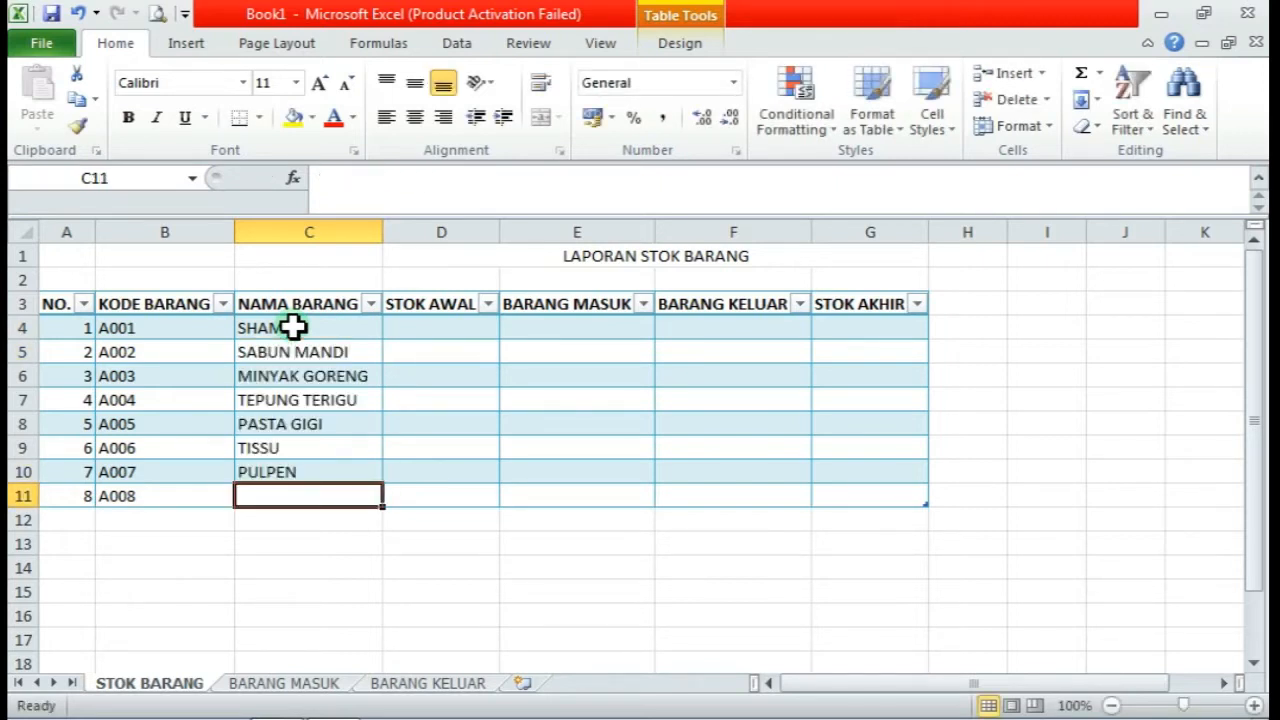
pyautogui.write('BUKU')
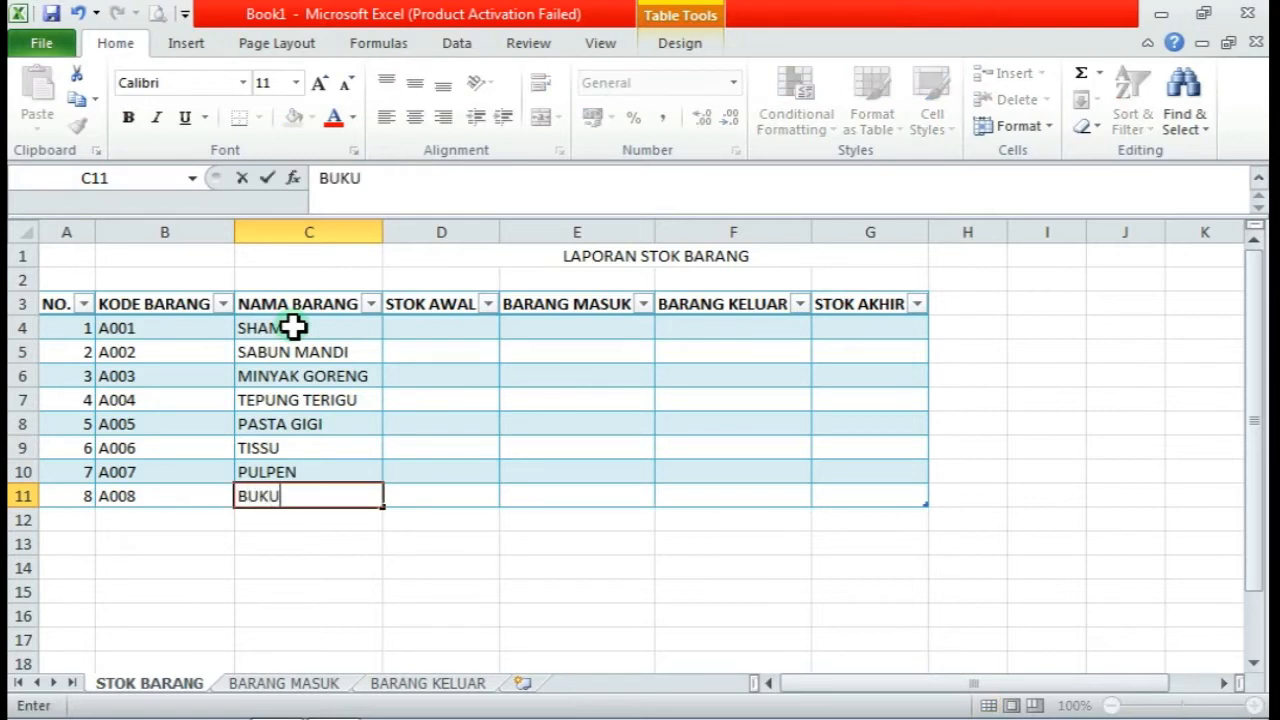
# Enter the opening quantities 200, 500, 300, 300, 300, 100, 800 and 600 in the STOK AWAL column, cells D4 to D11
pyautogui.click(416, 330)
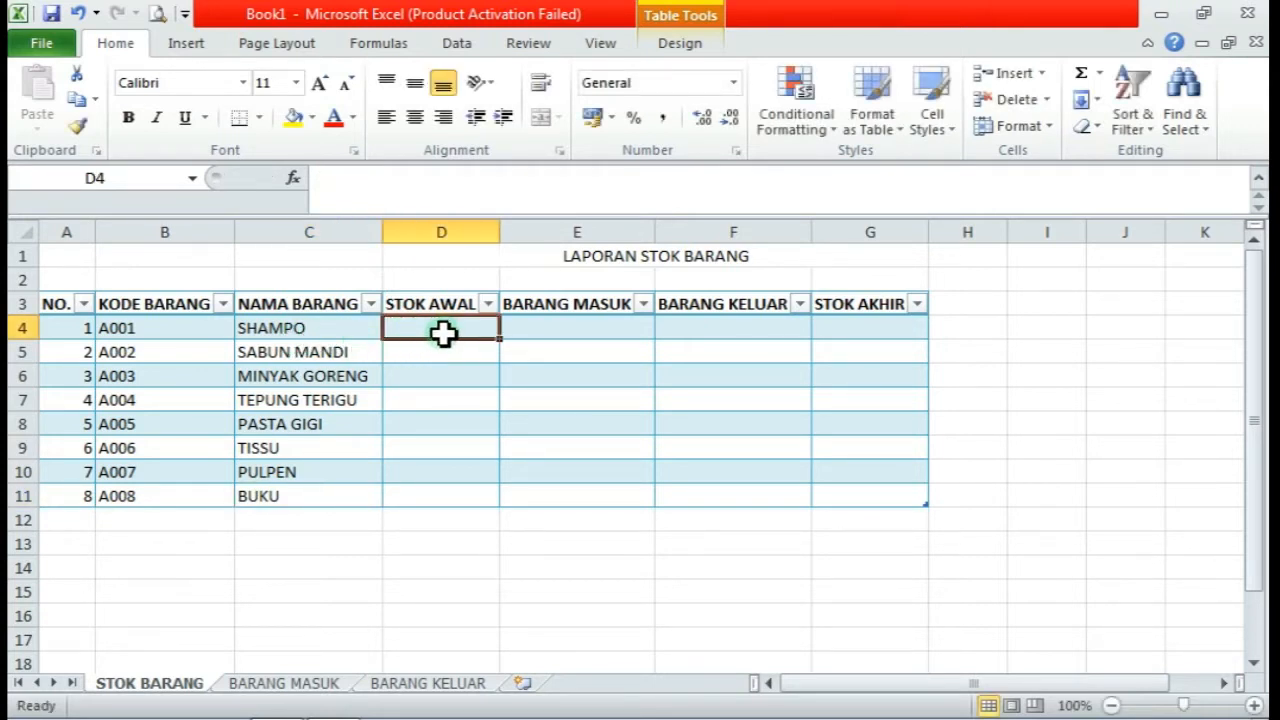
pyautogui.write('200')
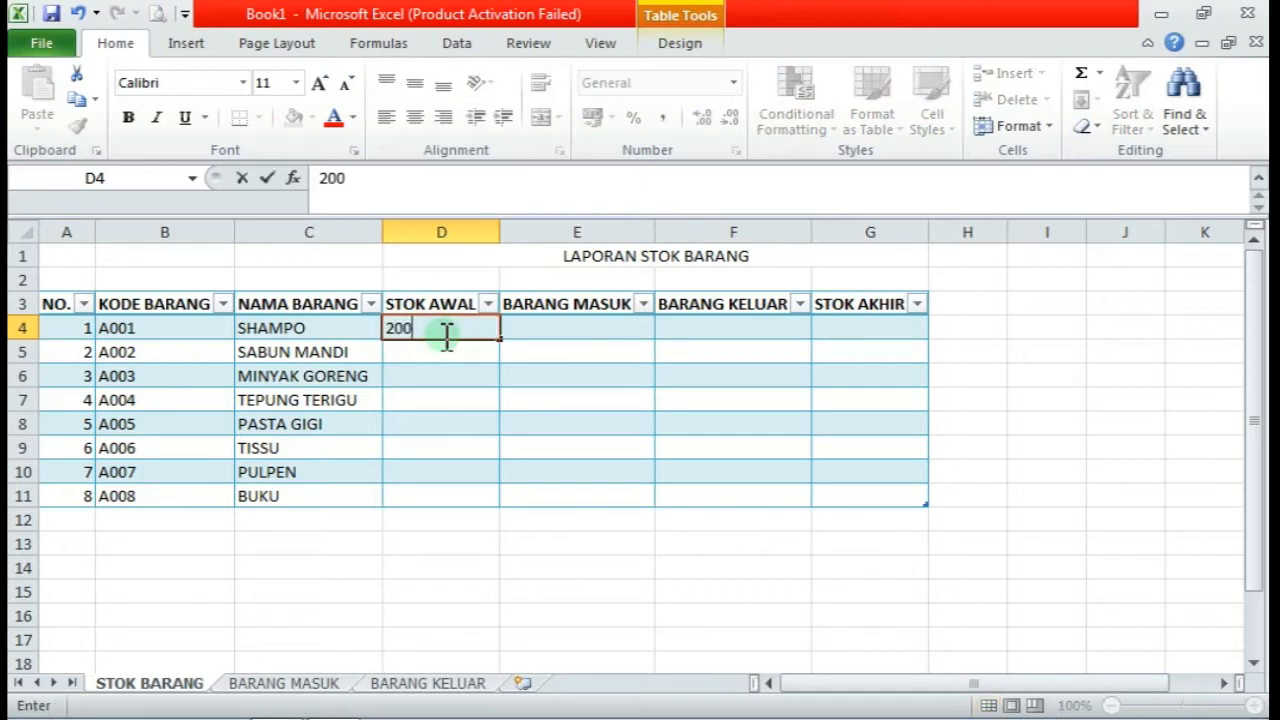
pyautogui.press('Return')
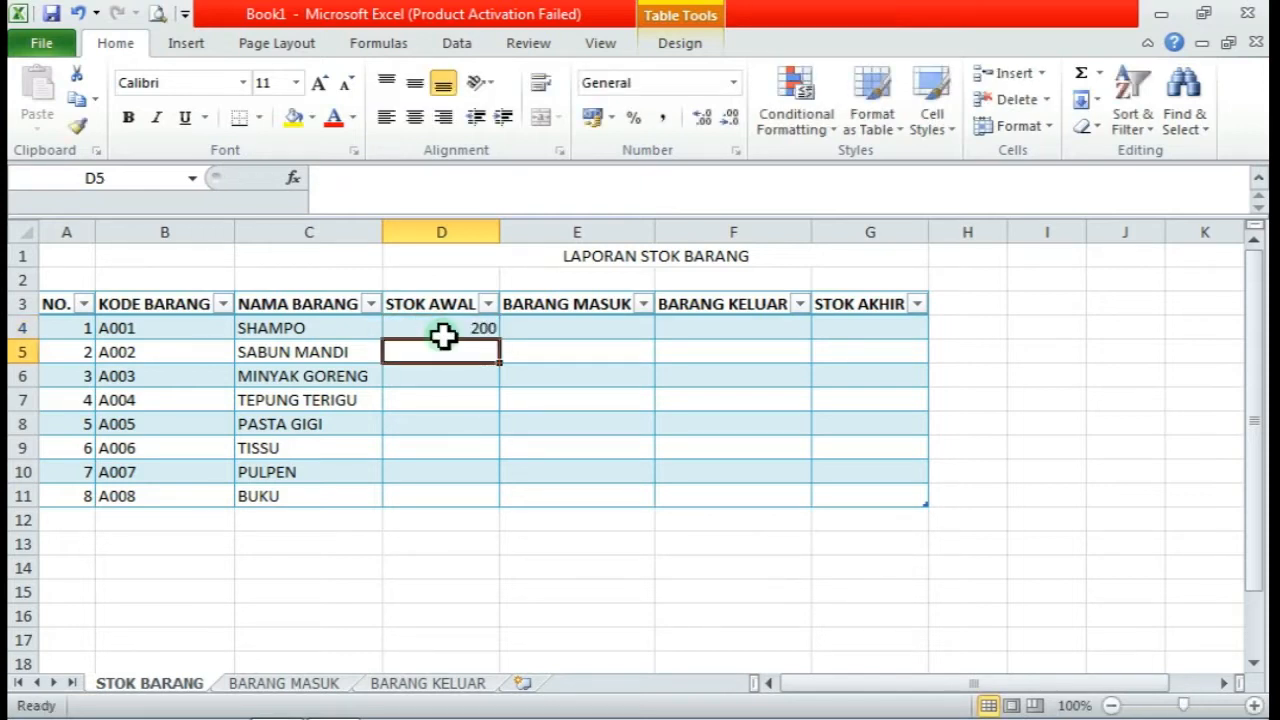
pyautogui.write('500')
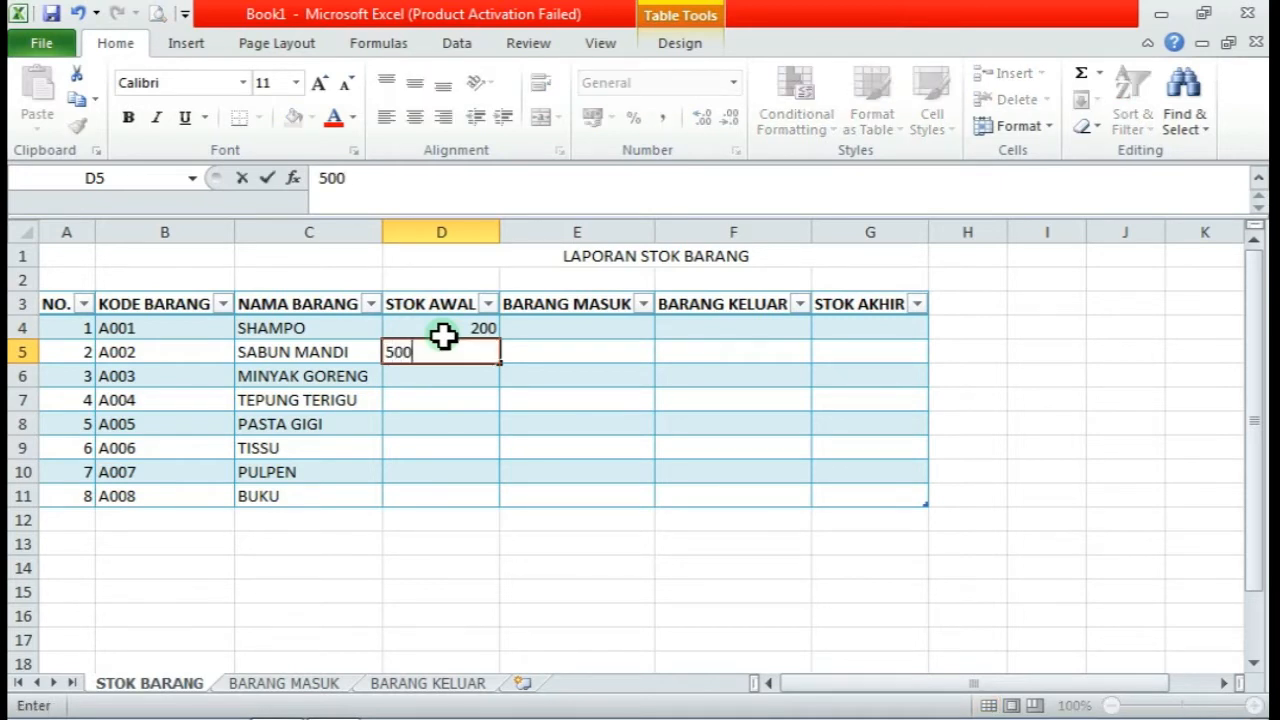
pyautogui.hotkey('ctrl', 'Return')
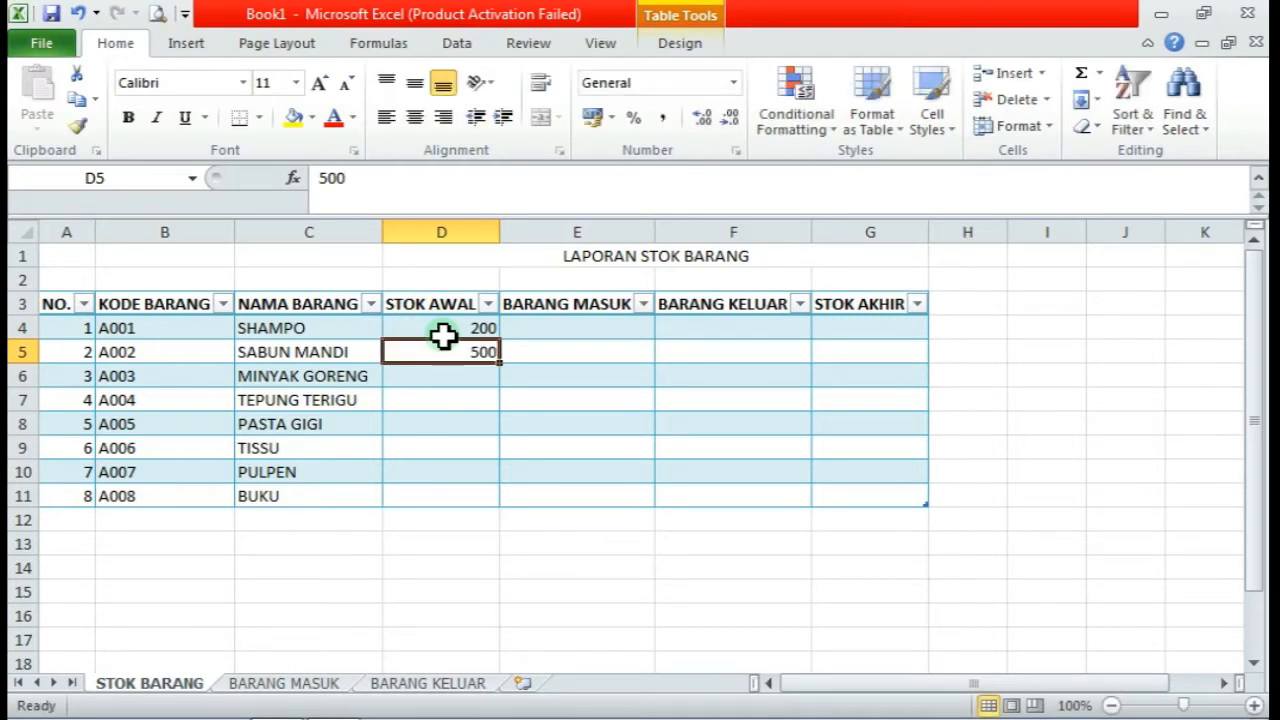
pyautogui.press('Return')
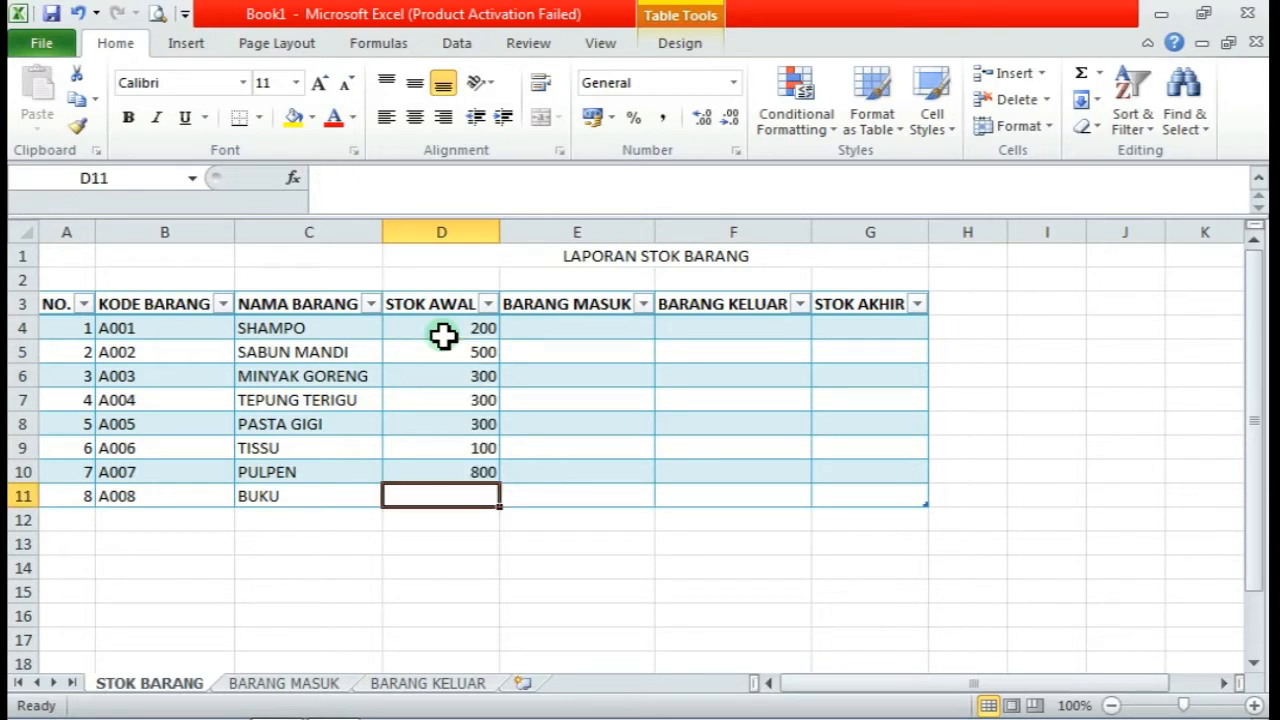
pyautogui.write('600')
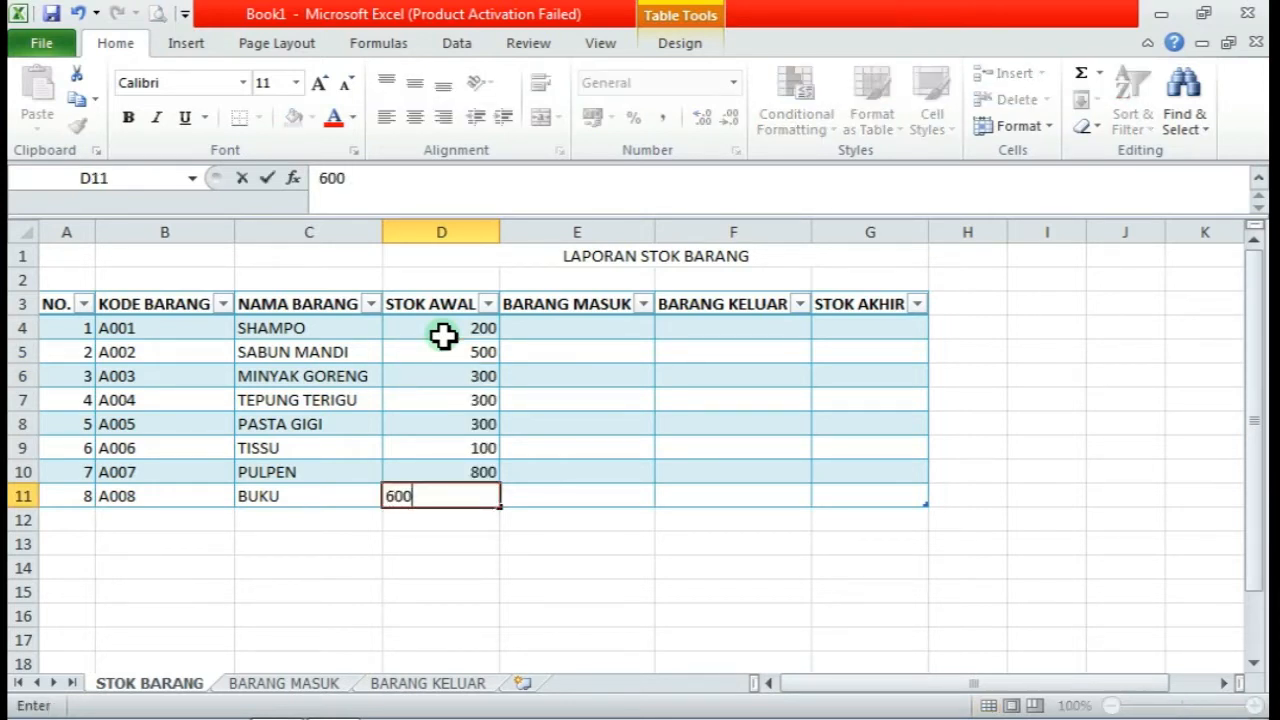
pyautogui.press('Return')
pyautogui.click(684, 545)
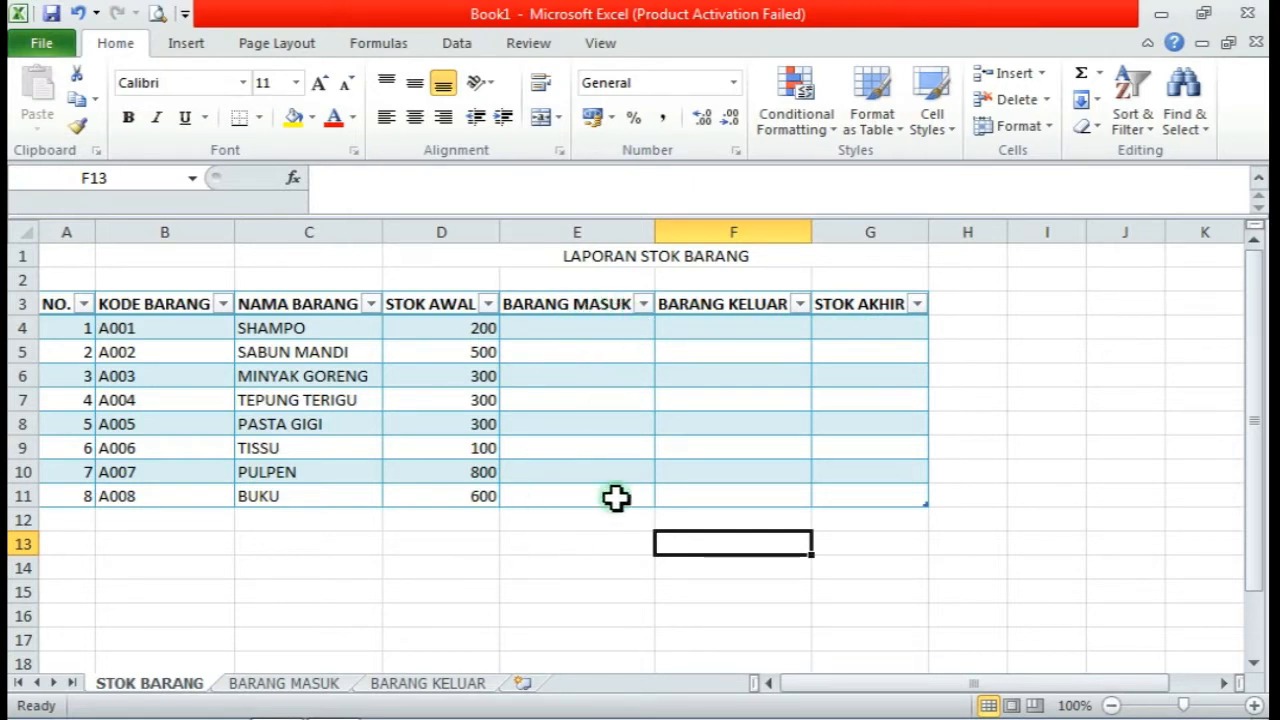
pyautogui.click(578, 547)
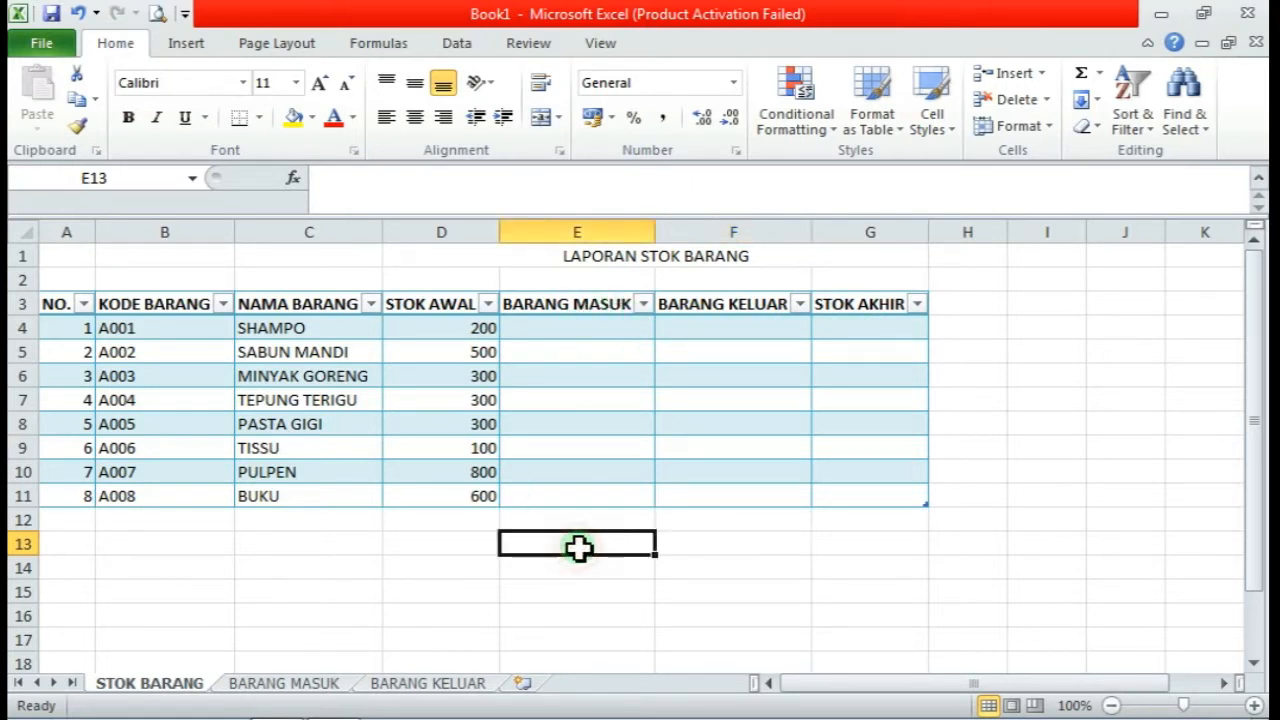
pyautogui.write('VLOOKUP')
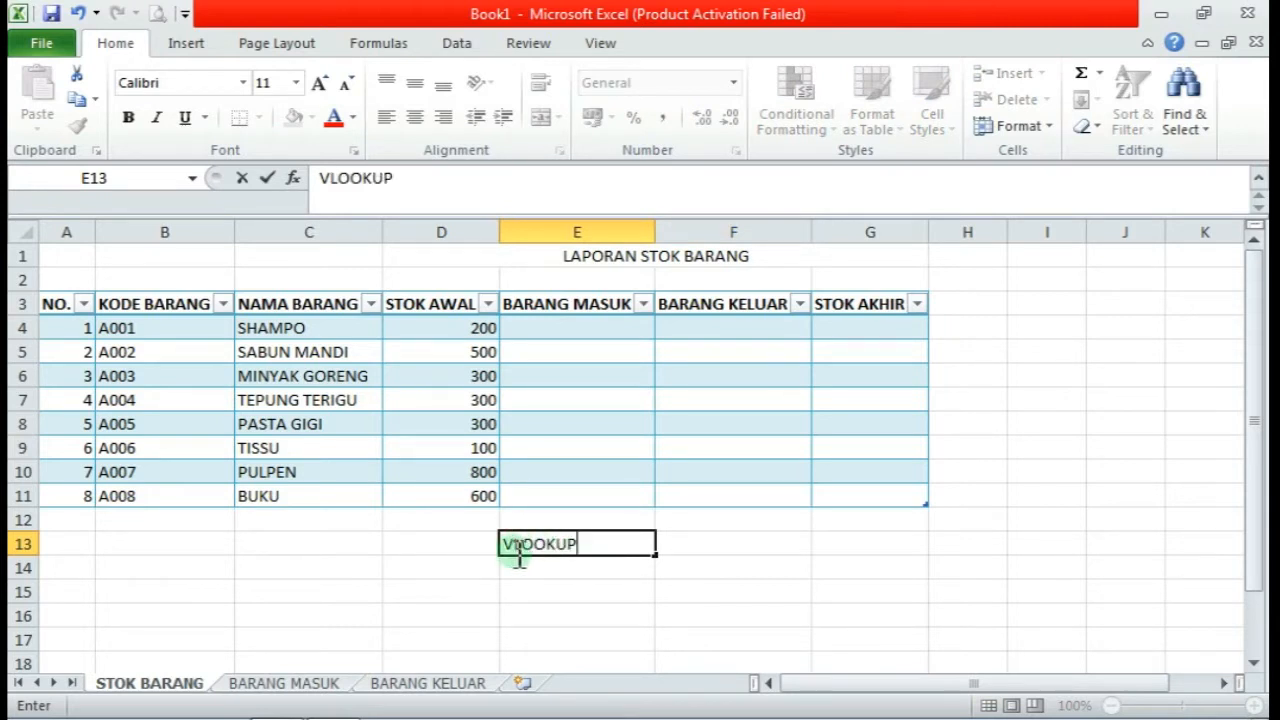
pyautogui.click(732, 539)
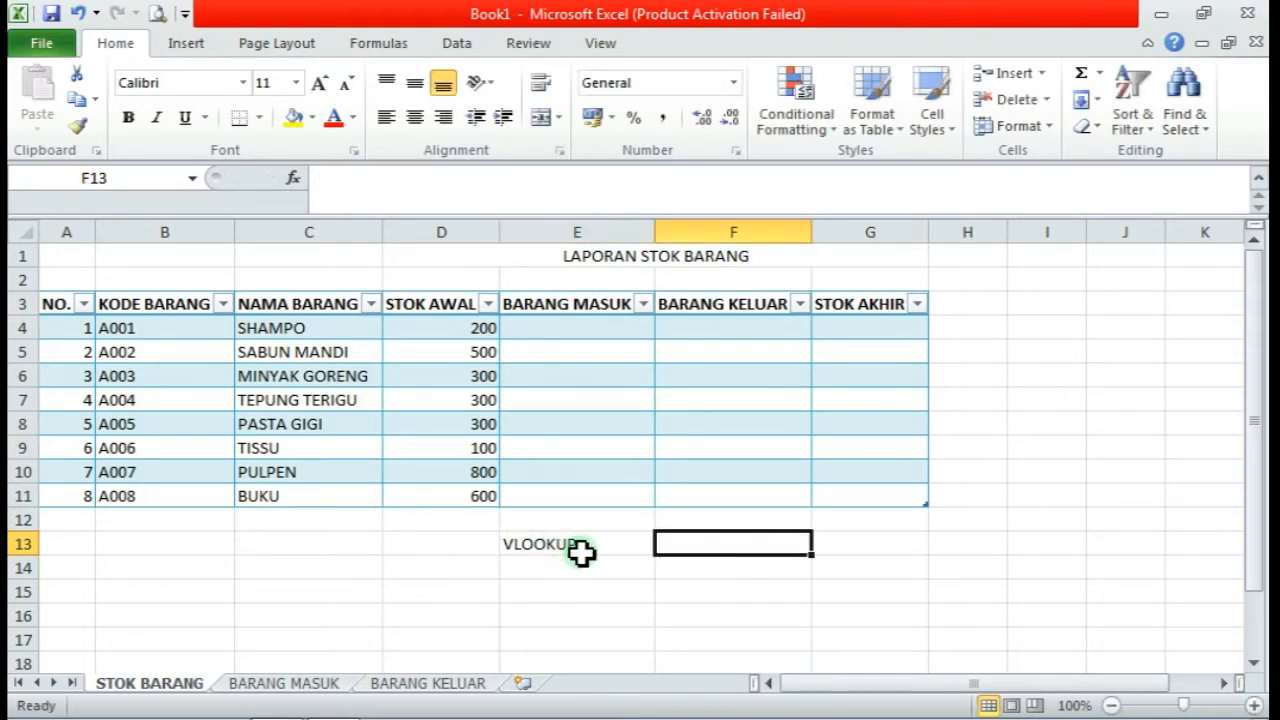
pyautogui.click(580, 550)
pyautogui.press('BackSpace')
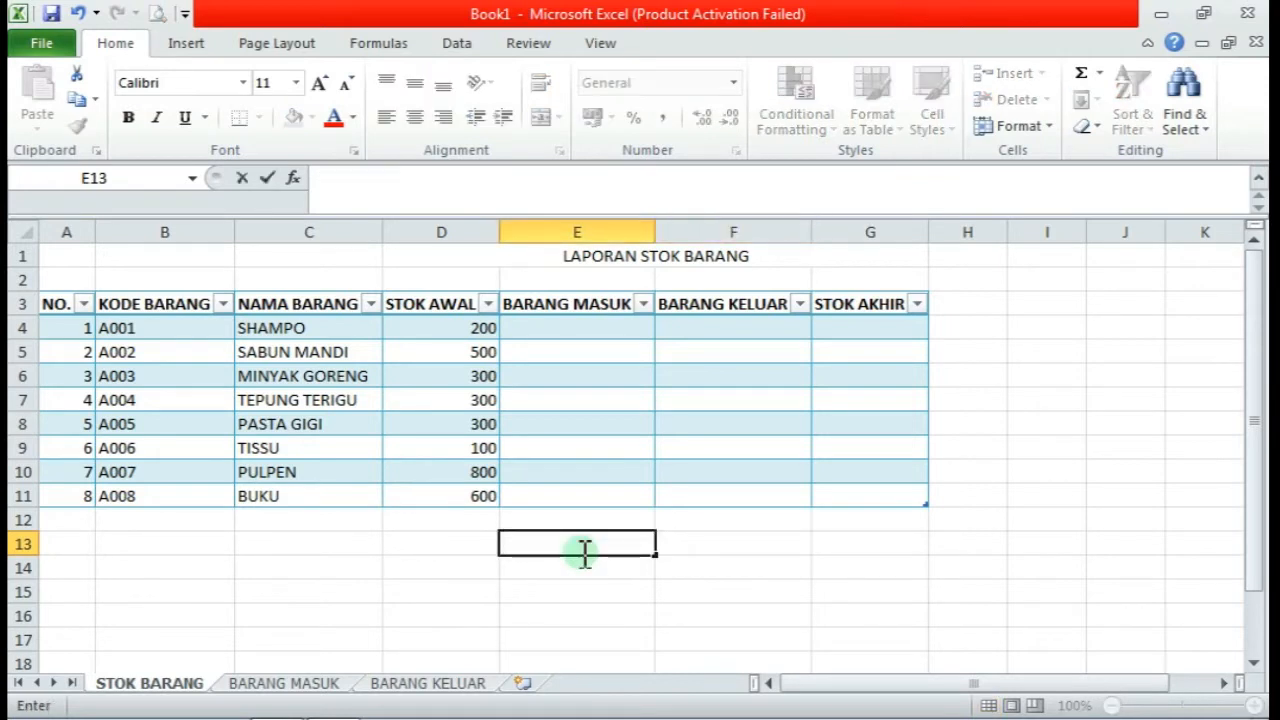
pyautogui.click(352, 588)
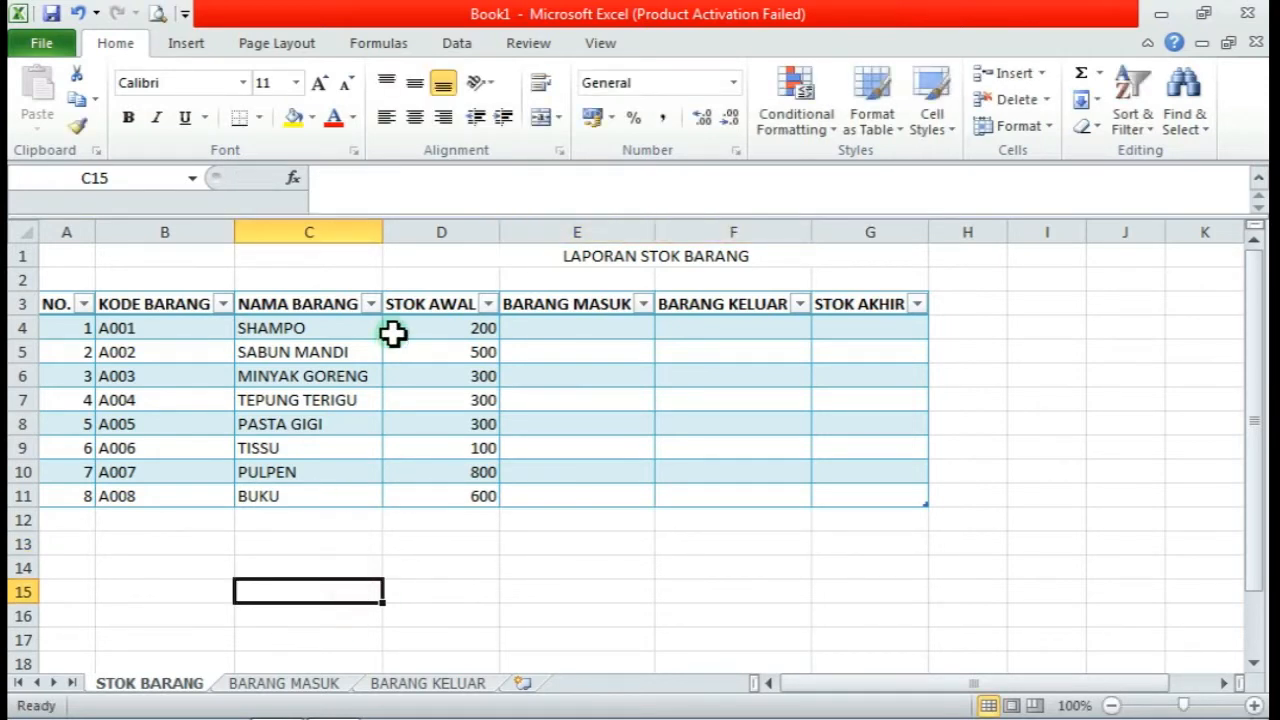
# Center the entries of the STOK AWAL, NO. and KODE BARANG columns in rows 4 to 11
pyautogui.moveTo(411, 325); pyautogui.dragTo(423, 488)
pyautogui.click(415, 117)
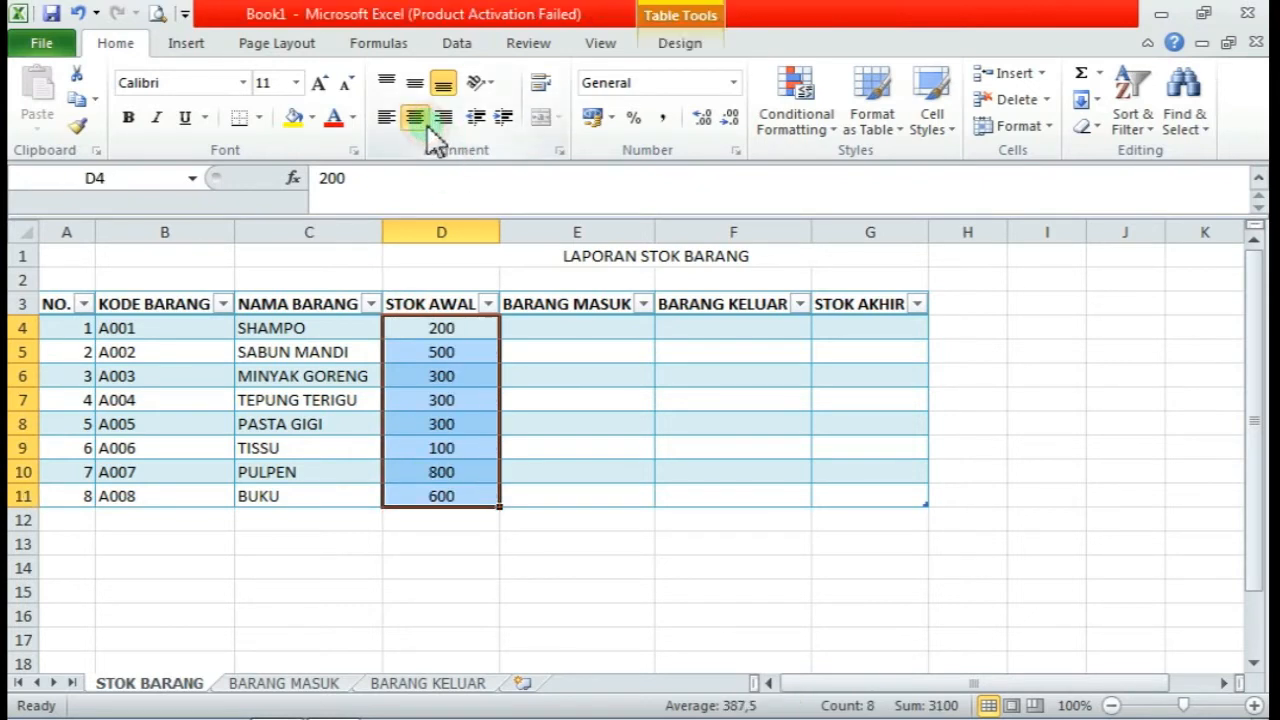
pyautogui.moveTo(74, 331); pyautogui.dragTo(72, 484)
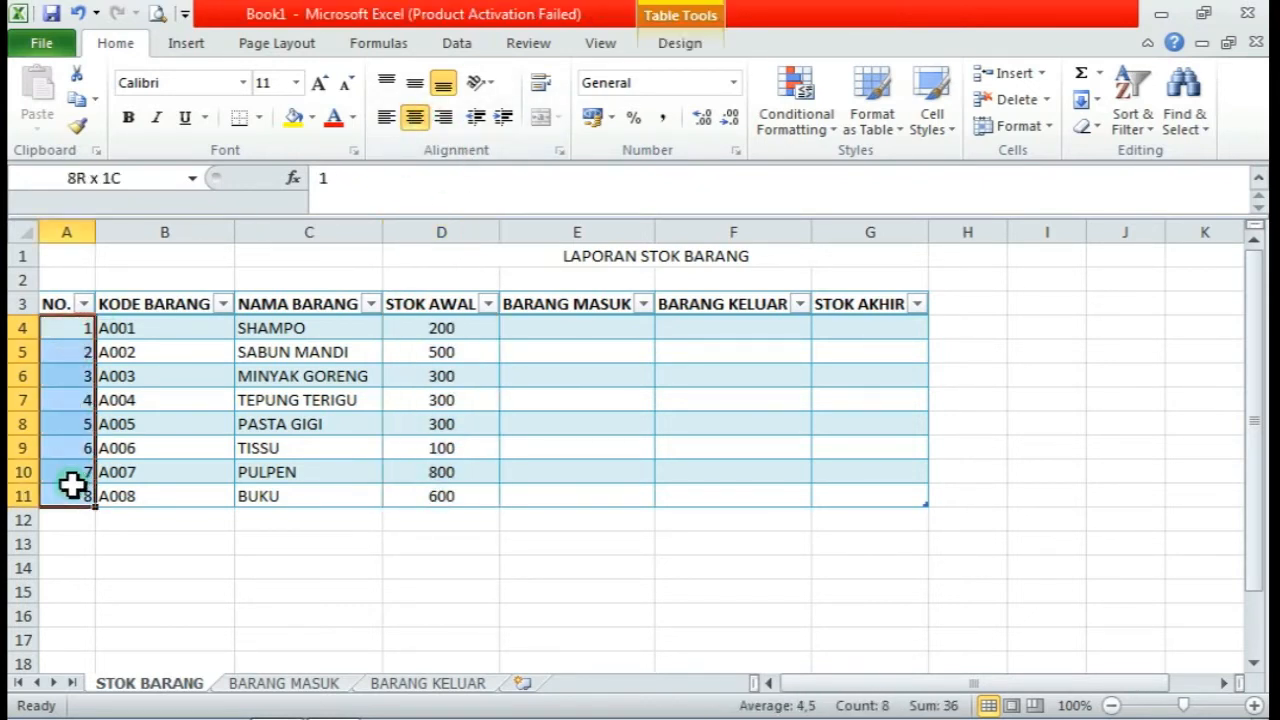
pyautogui.click(415, 117)
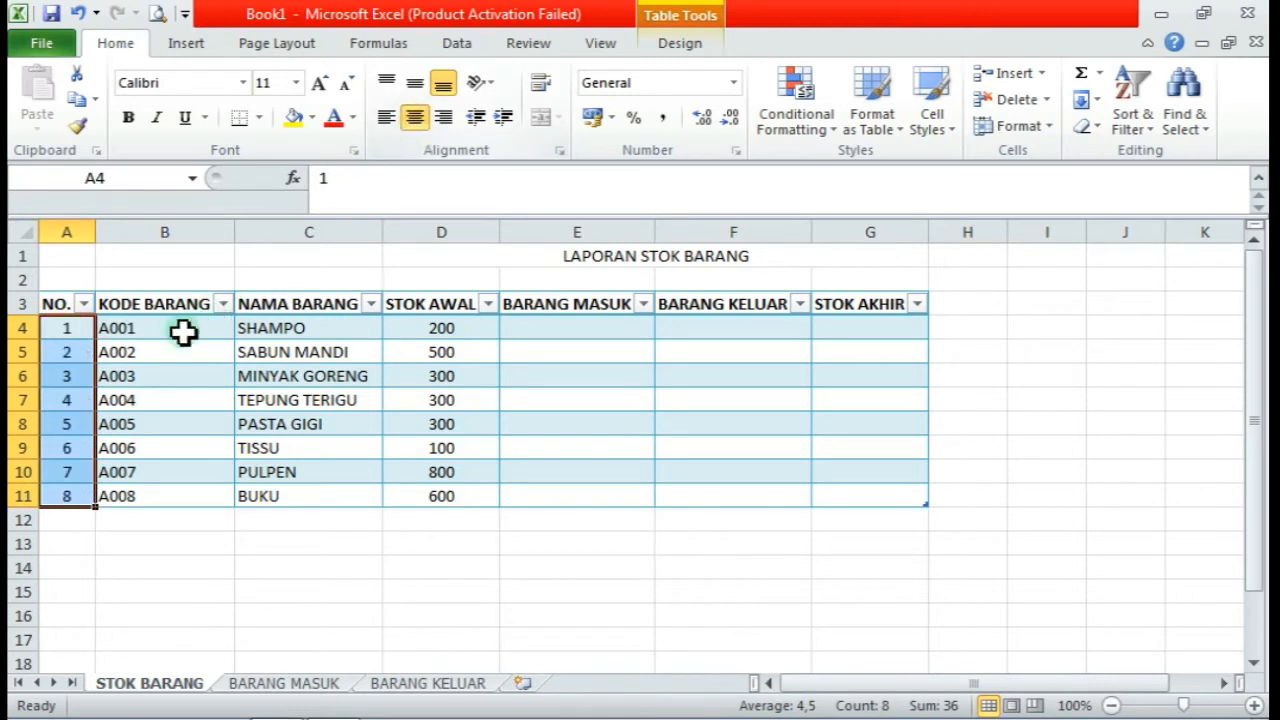
pyautogui.moveTo(184, 333); pyautogui.dragTo(180, 491)
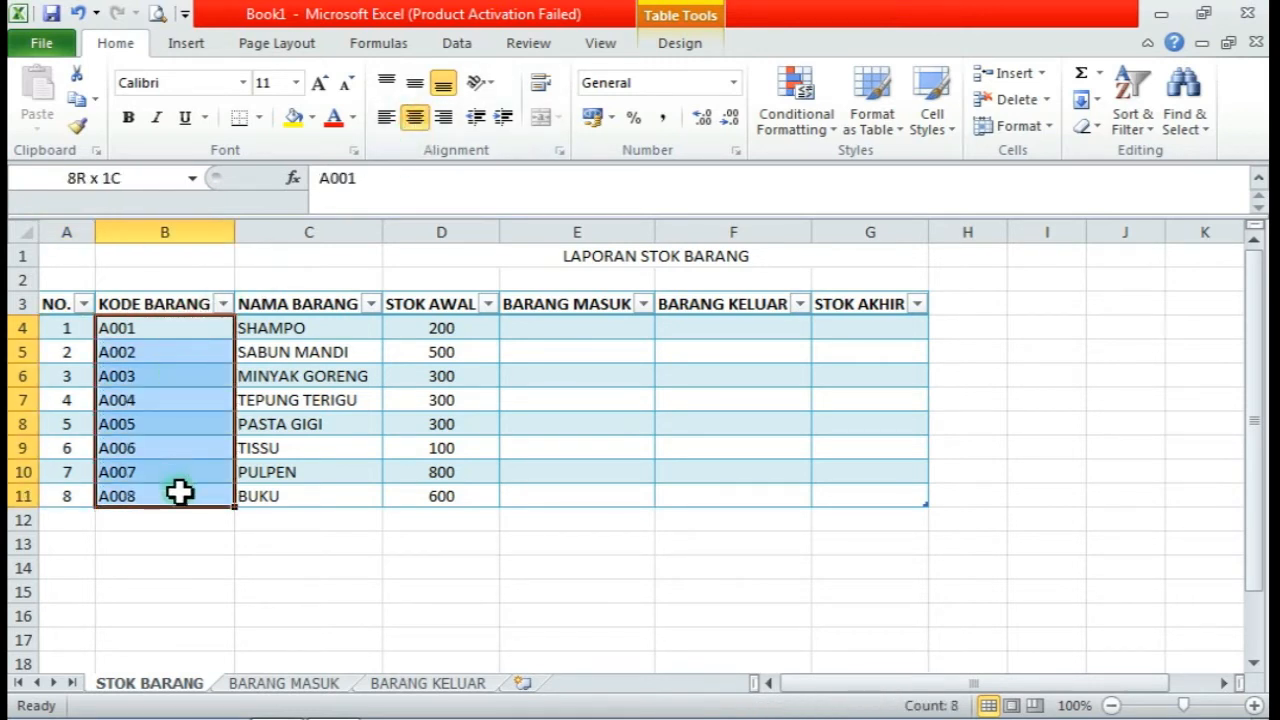
pyautogui.click(418, 117)
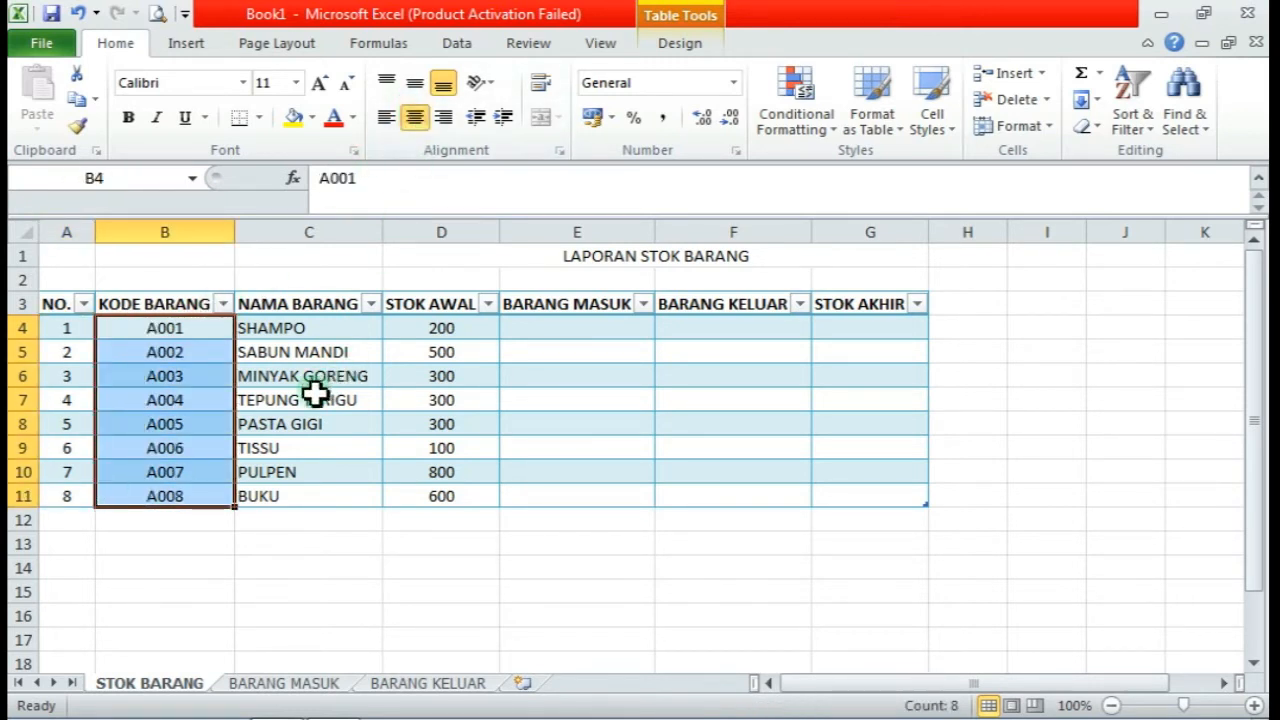
# Left-align the row numbers in the NO. column, cells A4 to A11
pyautogui.moveTo(63, 331); pyautogui.dragTo(71, 491)
pyautogui.click(386, 117)
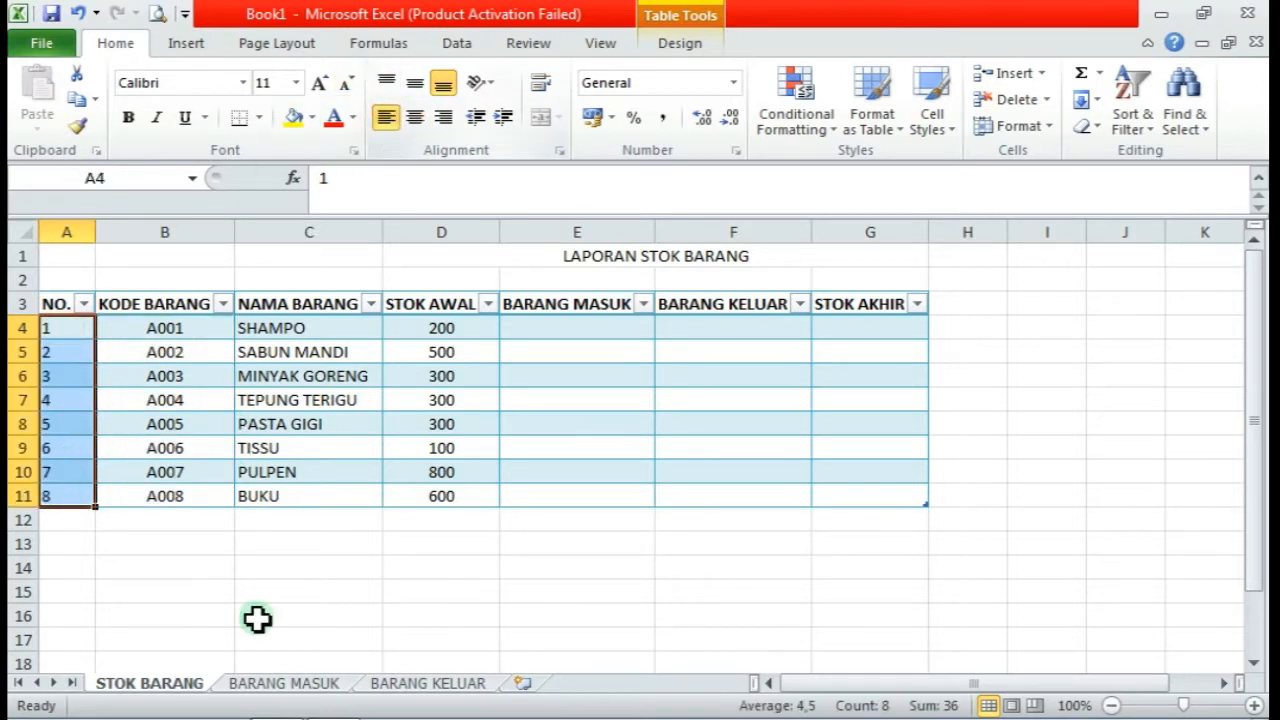
pyautogui.click(327, 578)
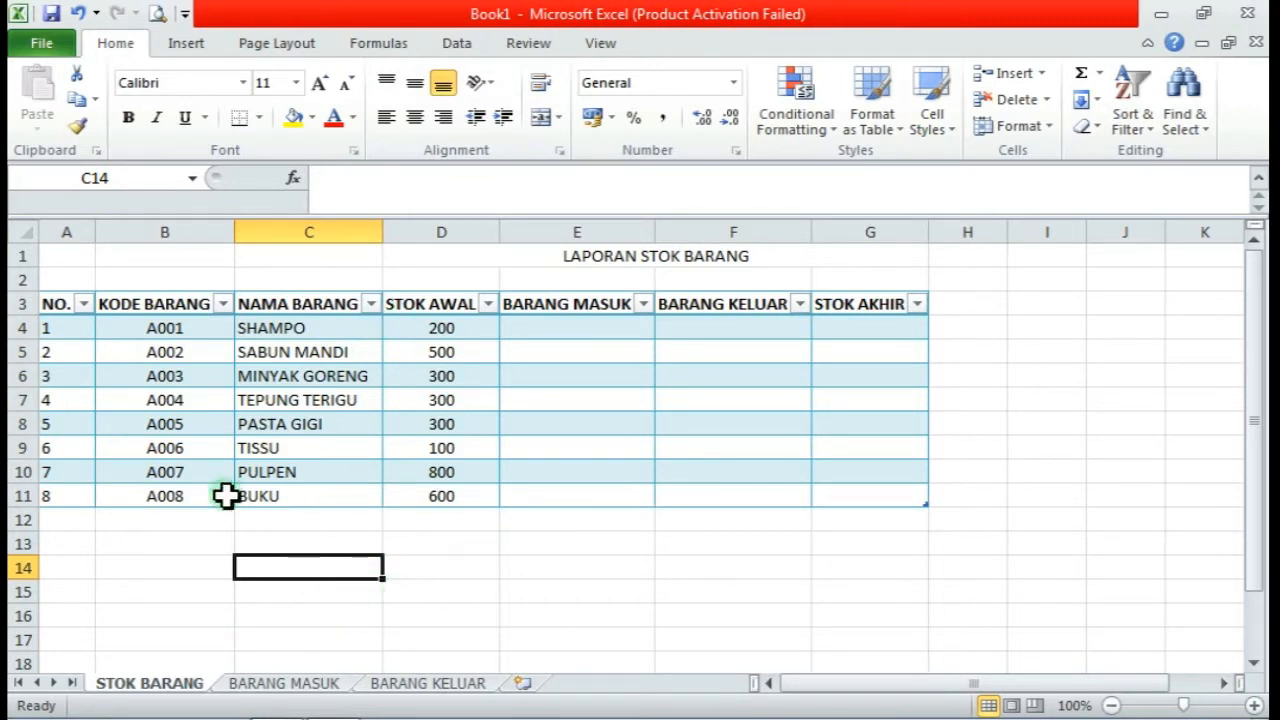
# On the BARANG MASUK sheet, enter the title BARANG MASUK in cell F1 and merge and center it across E1 to G1
pyautogui.click(287, 684)
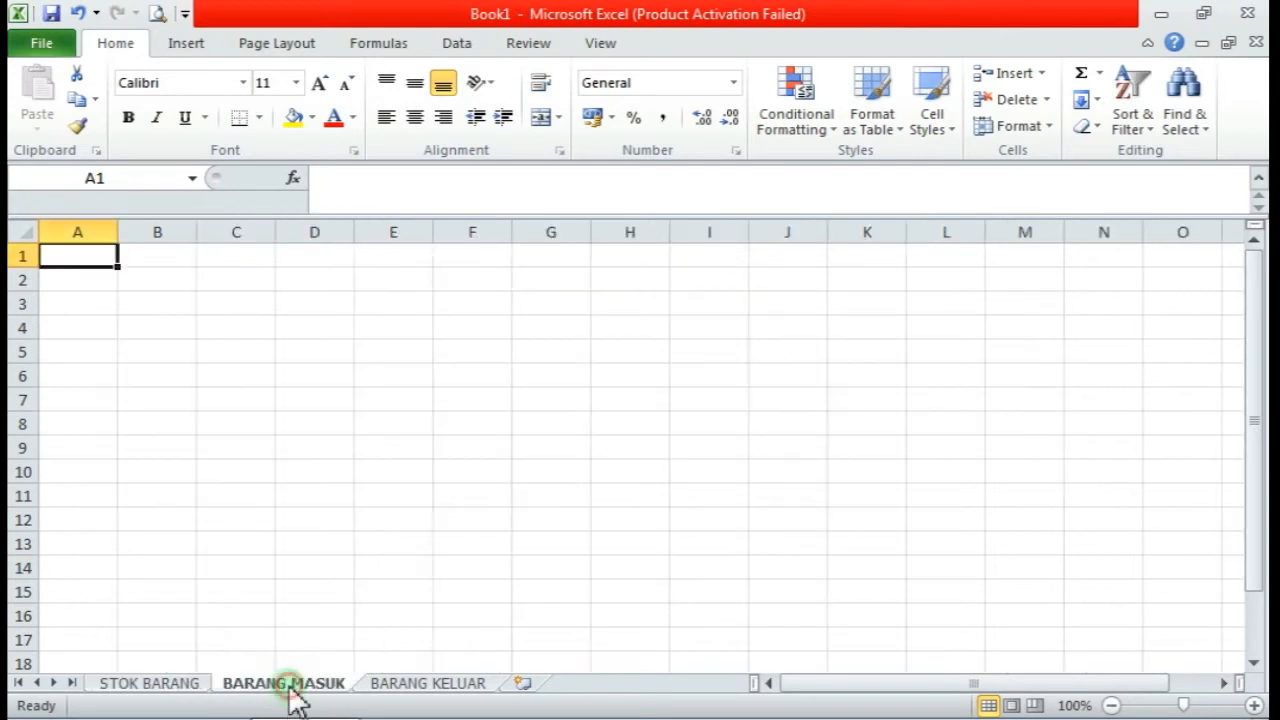
pyautogui.click(471, 259)
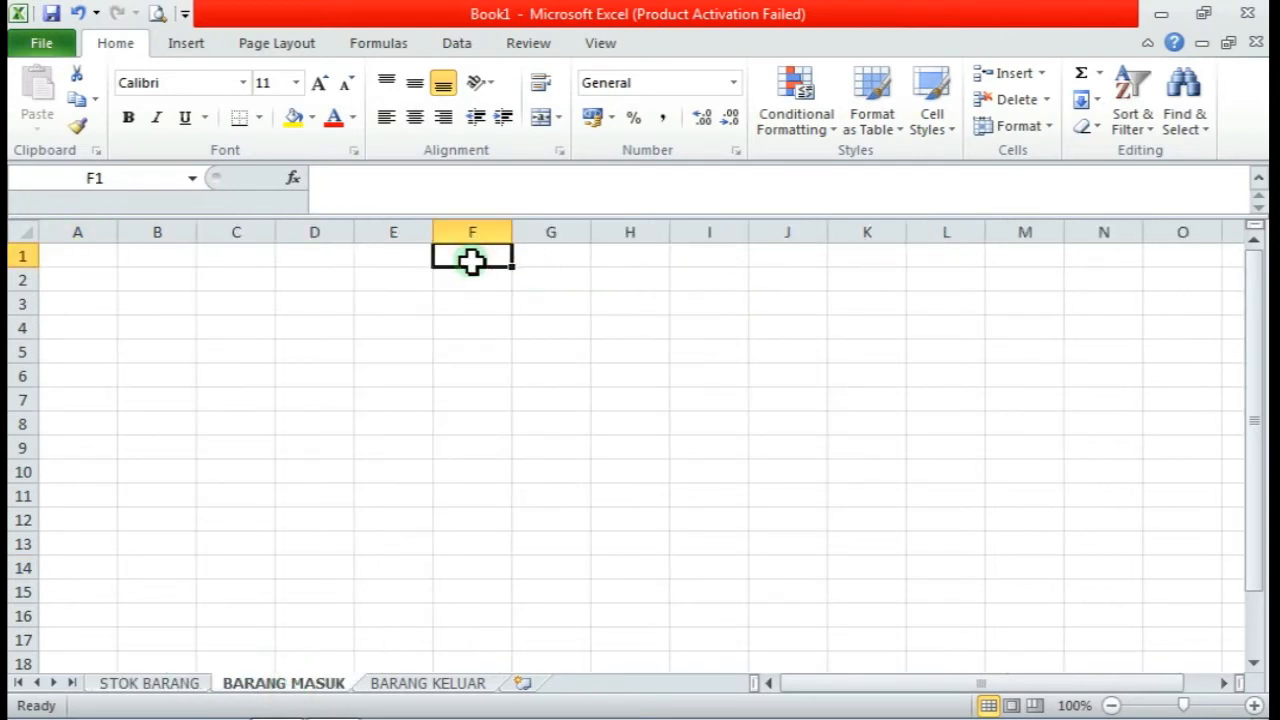
pyautogui.write('BA')
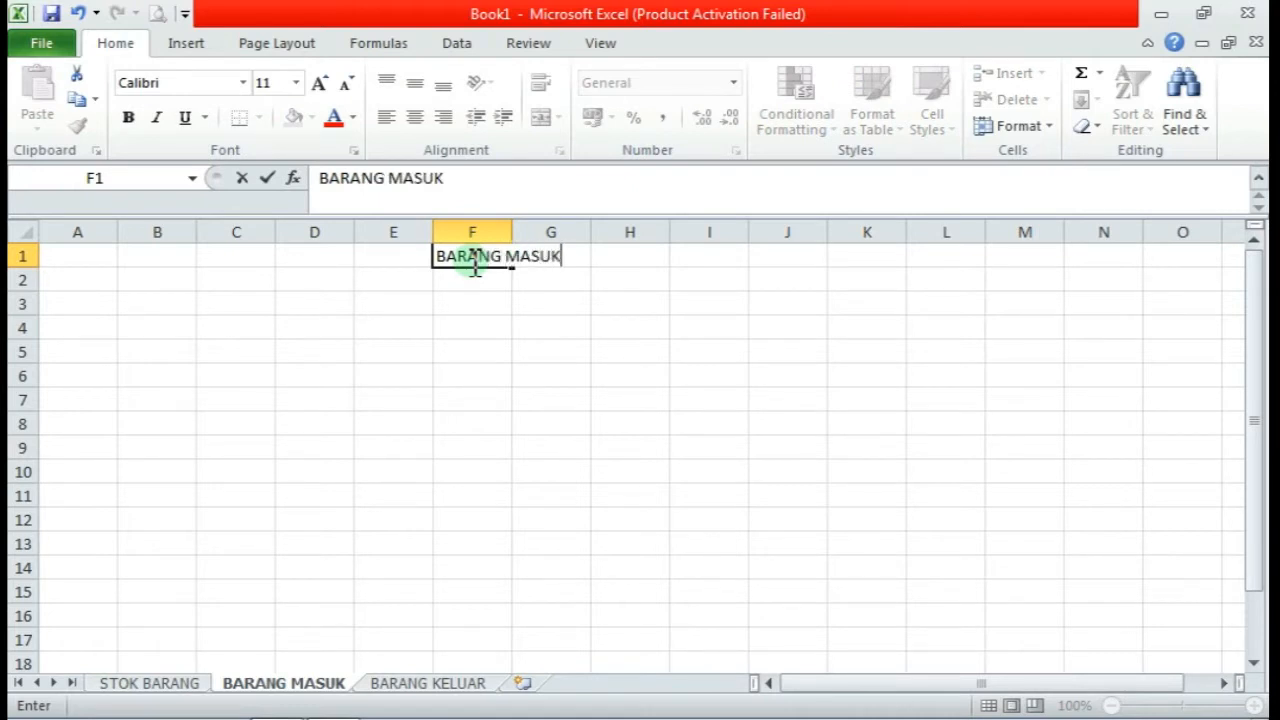
pyautogui.write('RANG MASUK')
pyautogui.moveTo(383, 264); pyautogui.dragTo(569, 249)
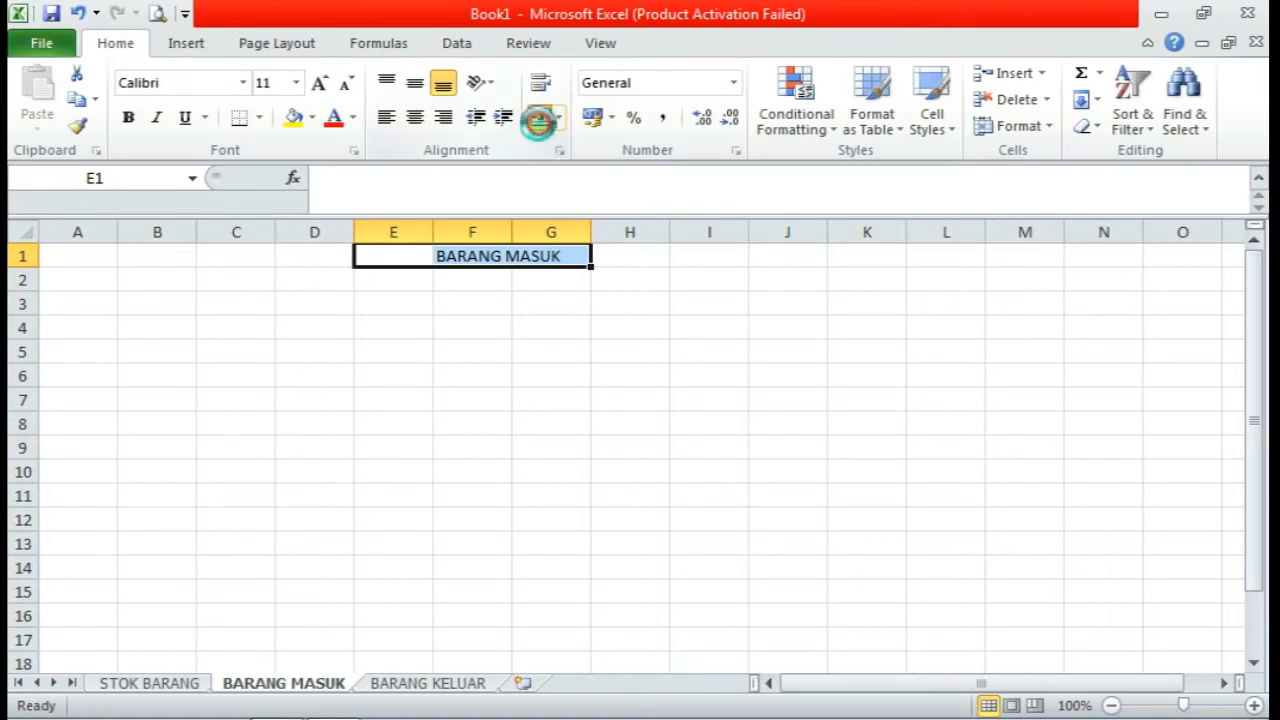
pyautogui.click(538, 120)
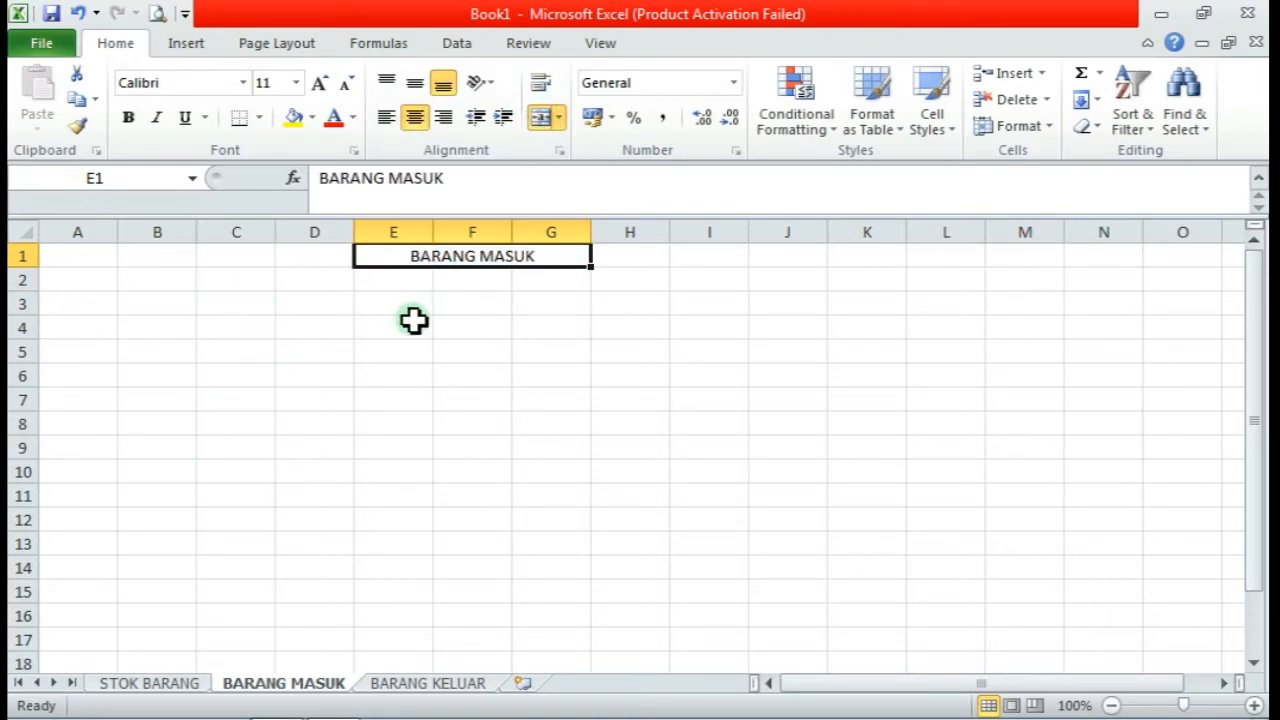
# Enter the headers TANGGAL, KODE BARANG, NAMA BARANG and JUMLAH BARANG MASUK in cells A3 to D3
pyautogui.click(95, 301)
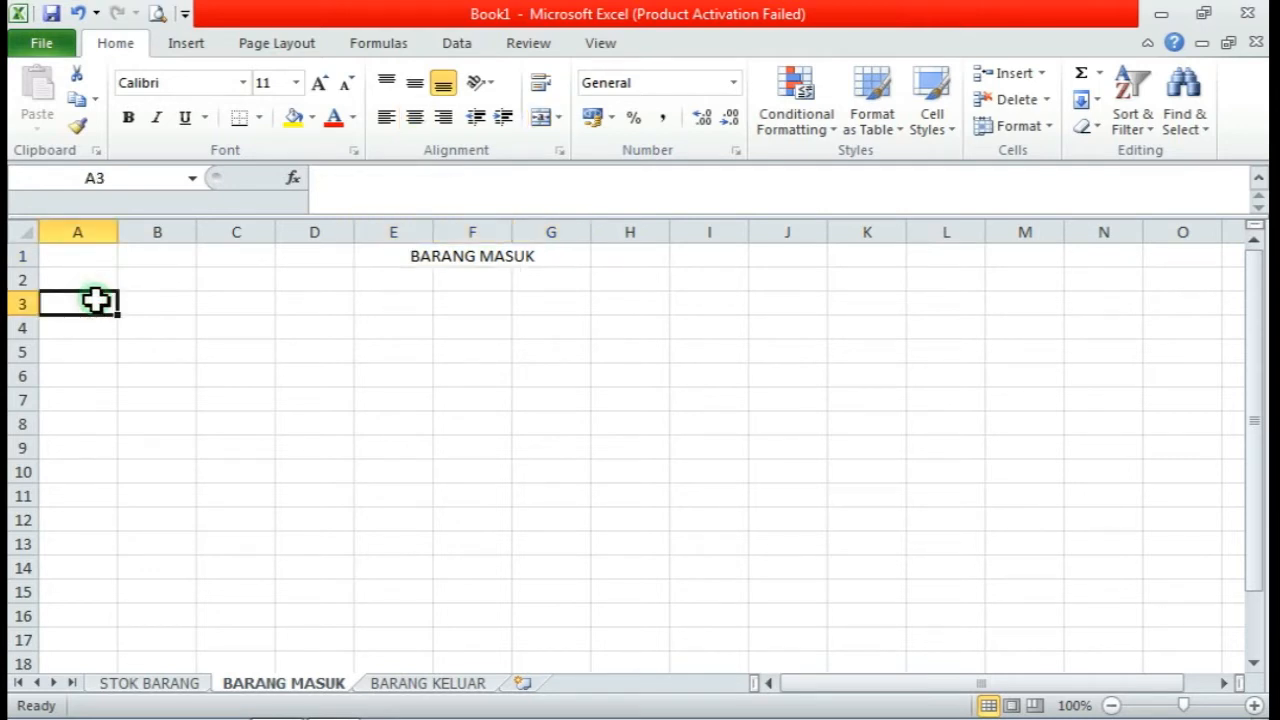
pyautogui.write('TANGGAL')
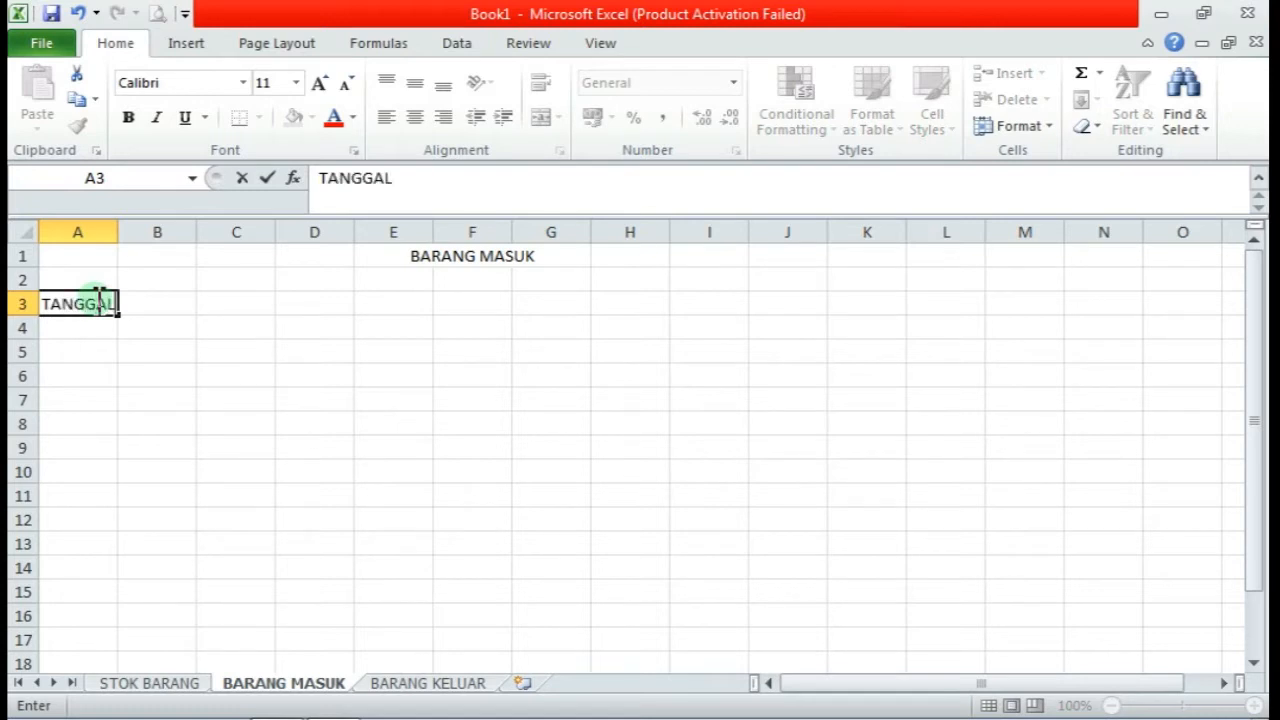
pyautogui.press('Tab')
pyautogui.write('K')
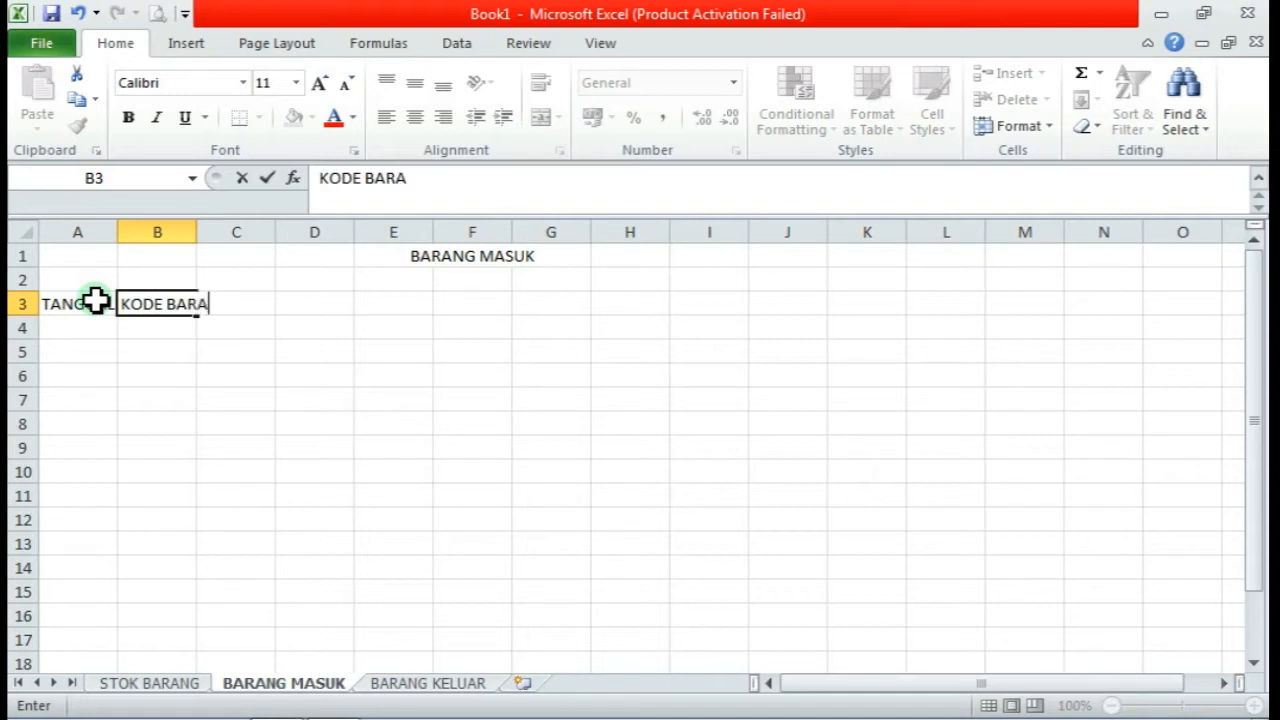
pyautogui.write('ODE BARANG')
pyautogui.press('Tab')
pyautogui.write('N')
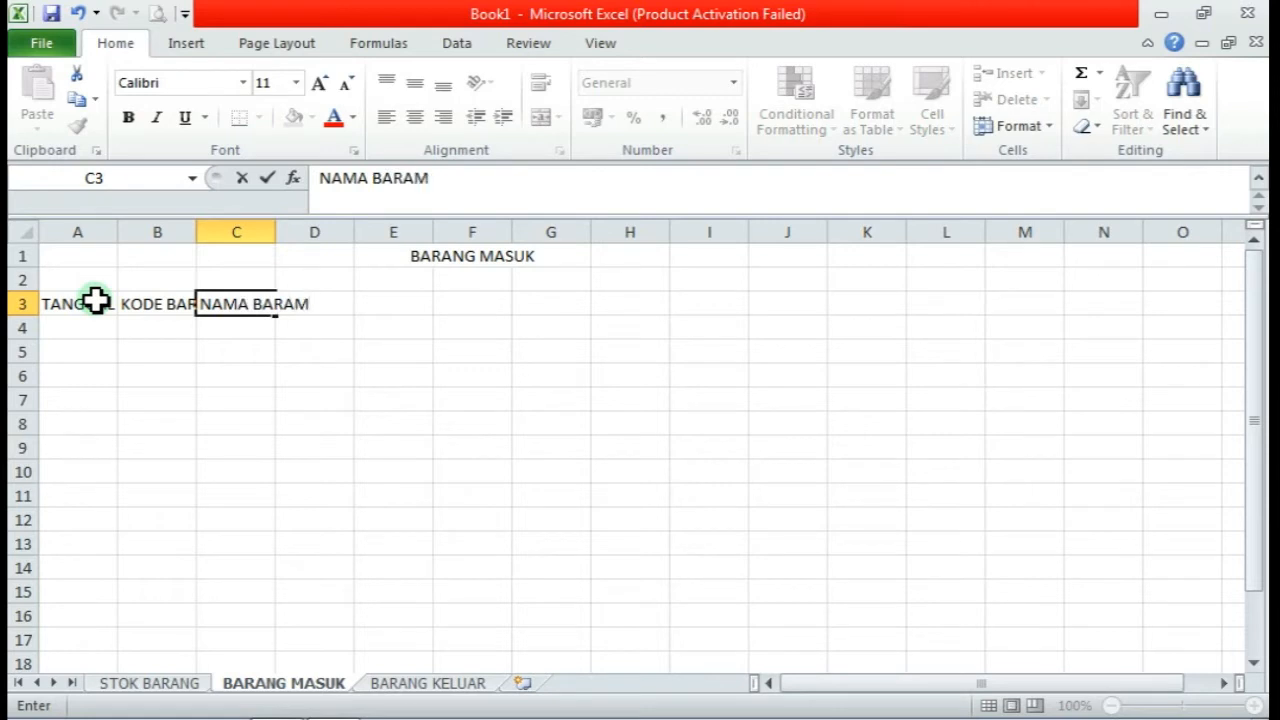
pyautogui.write('AMA BARANG')
pyautogui.press('Tab')
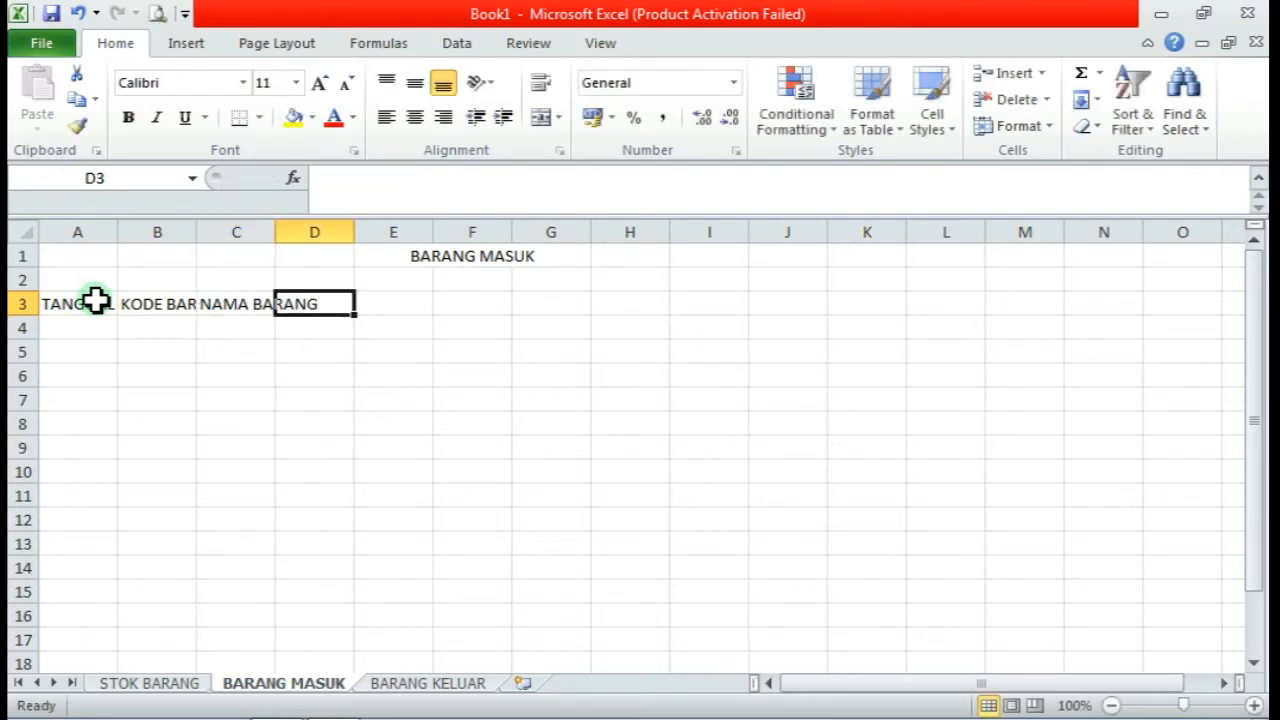
pyautogui.write('JUMLAH BARANG MASUK')
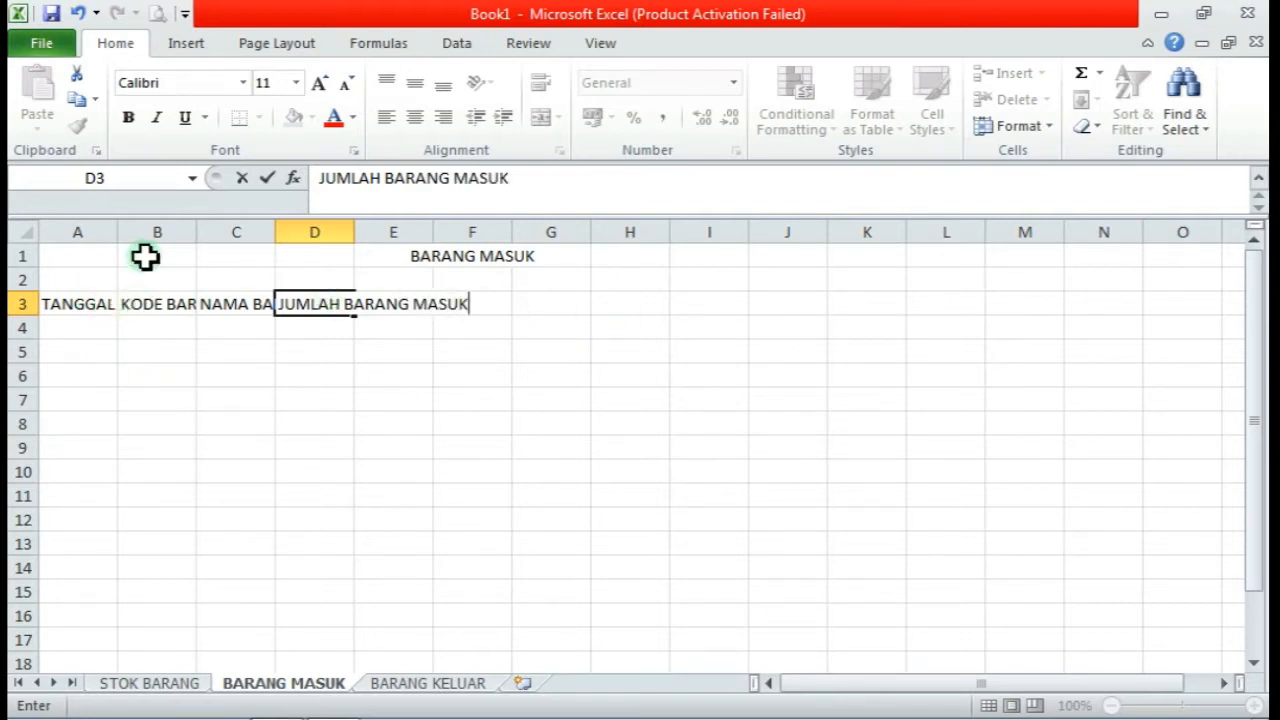
# Widen column A slightly and fit the widths of columns B, C and D to their headers on the BARANG MASUK sheet
pyautogui.click(122, 233)
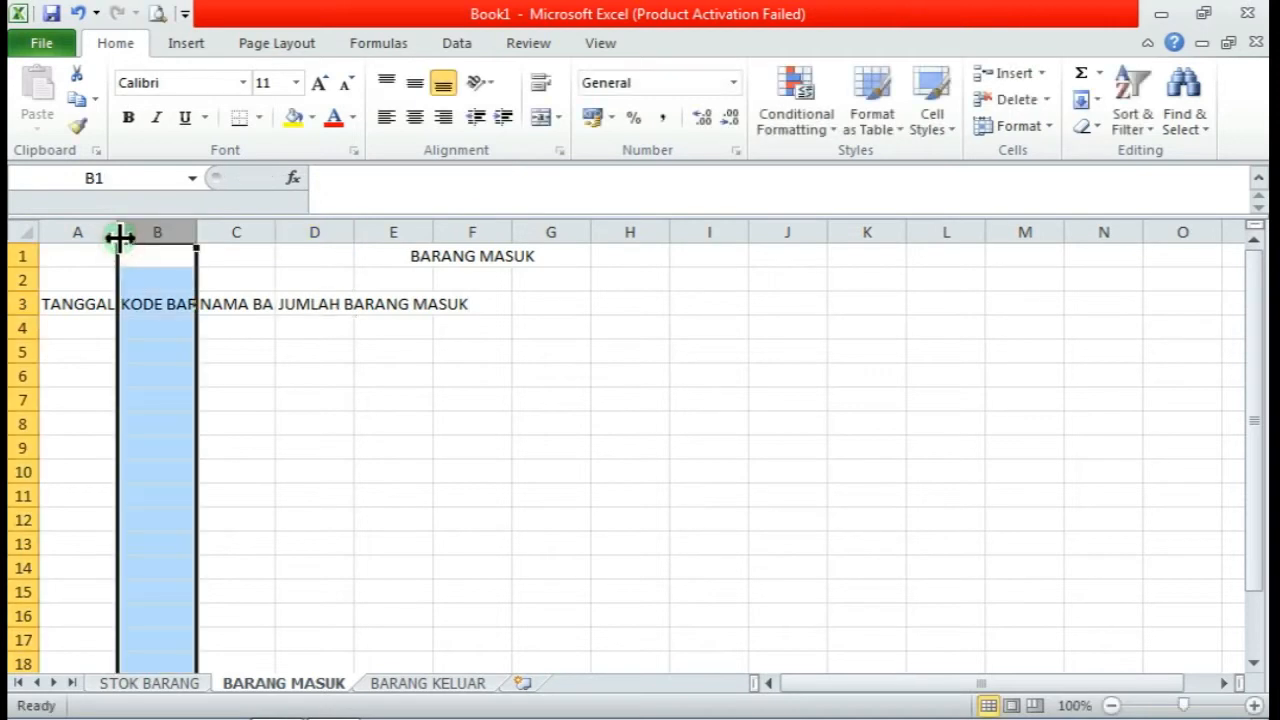
pyautogui.moveTo(120, 241); pyautogui.dragTo(123, 241)
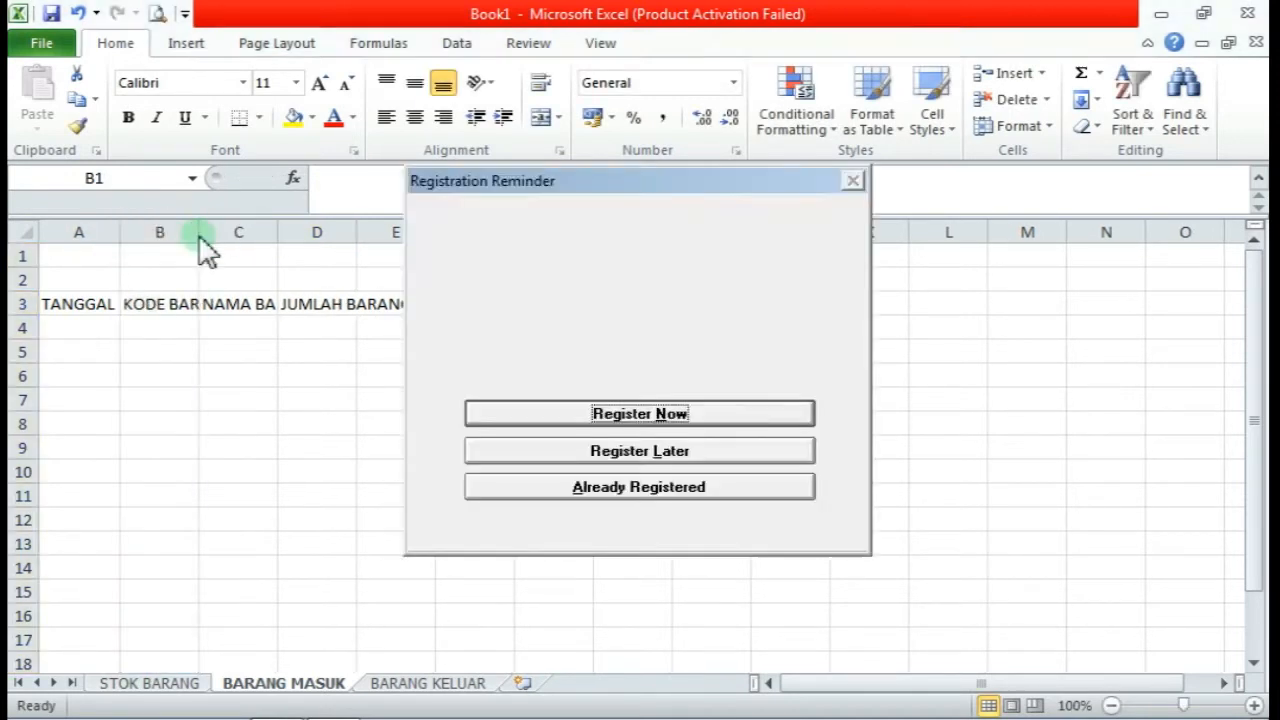
pyautogui.doubleClick(200, 234)
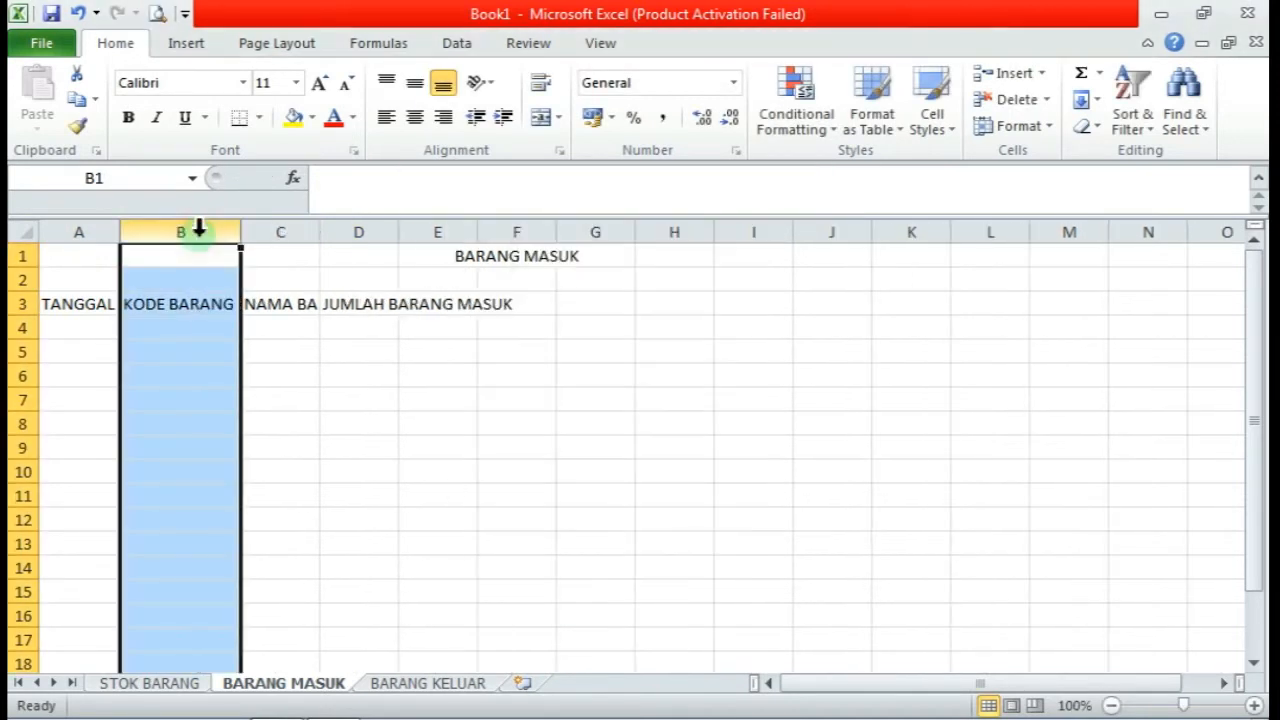
pyautogui.doubleClick(320, 236)
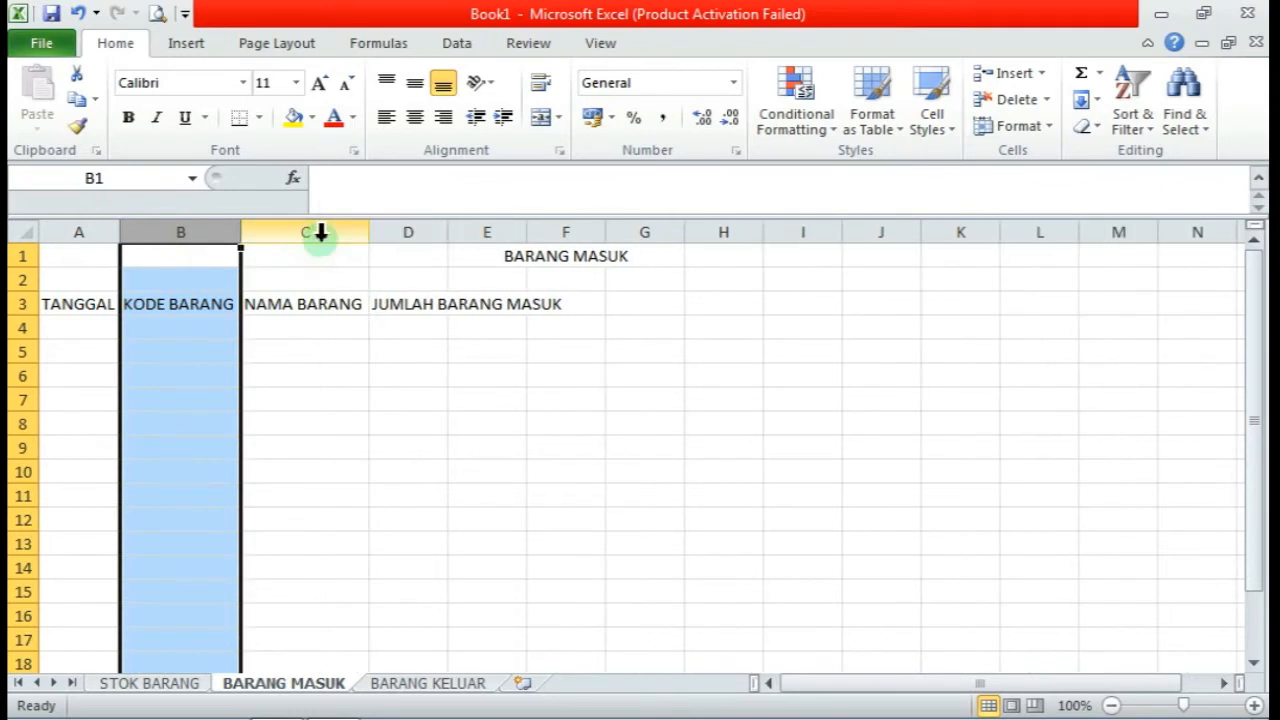
pyautogui.doubleClick(447, 234)
pyautogui.click(530, 376)
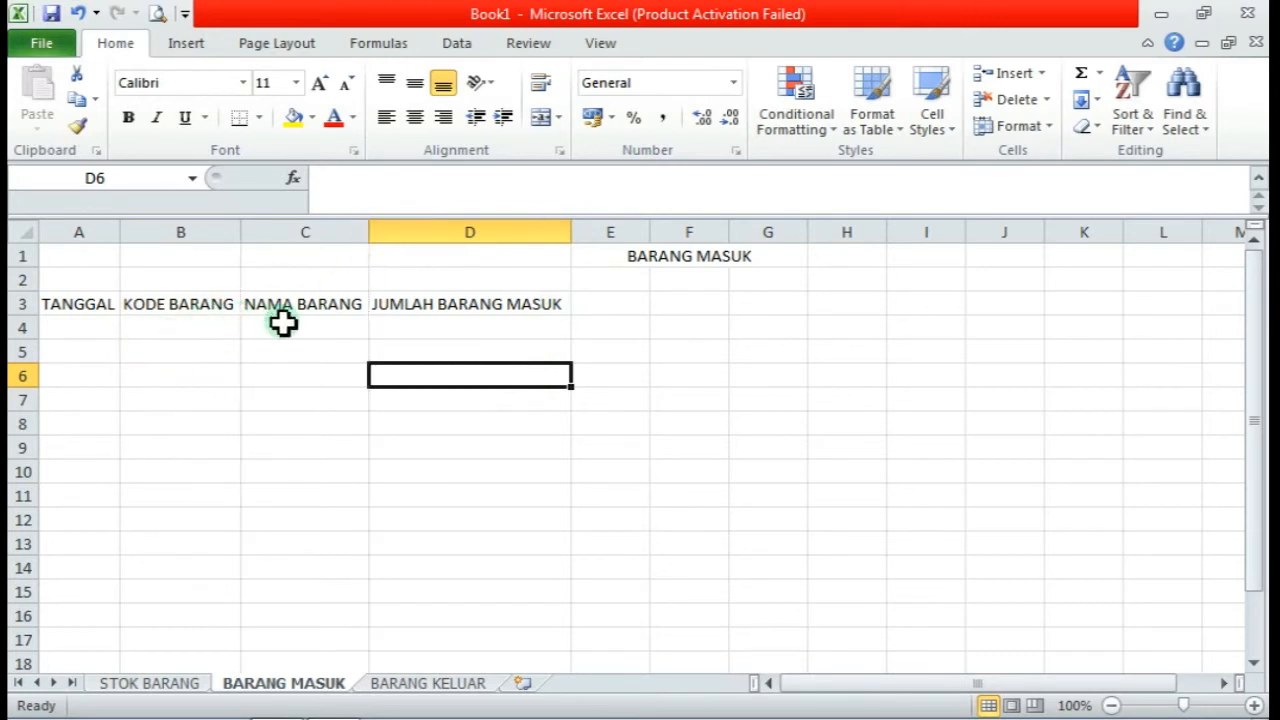
pyautogui.click(628, 350)
# Convert the header range A3 to D3 on the BARANG MASUK sheet into a table with headers
pyautogui.click(70, 307)
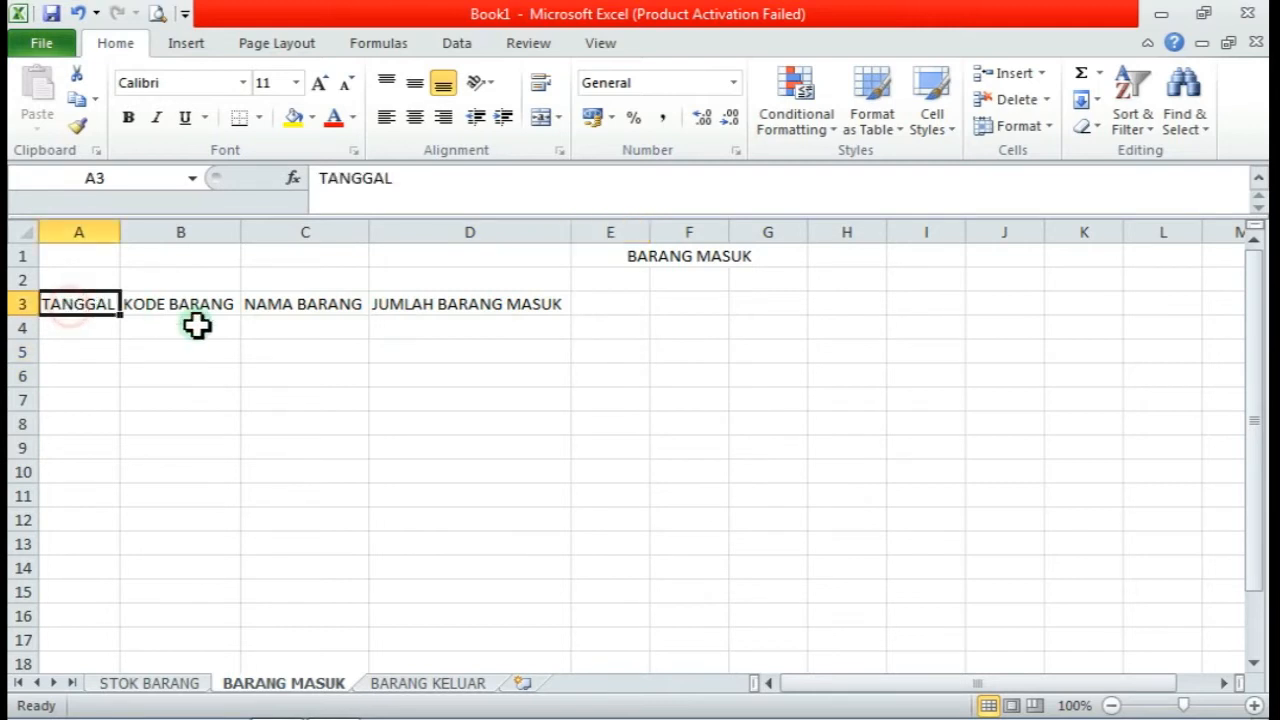
pyautogui.moveTo(197, 325); pyautogui.dragTo(527, 310)
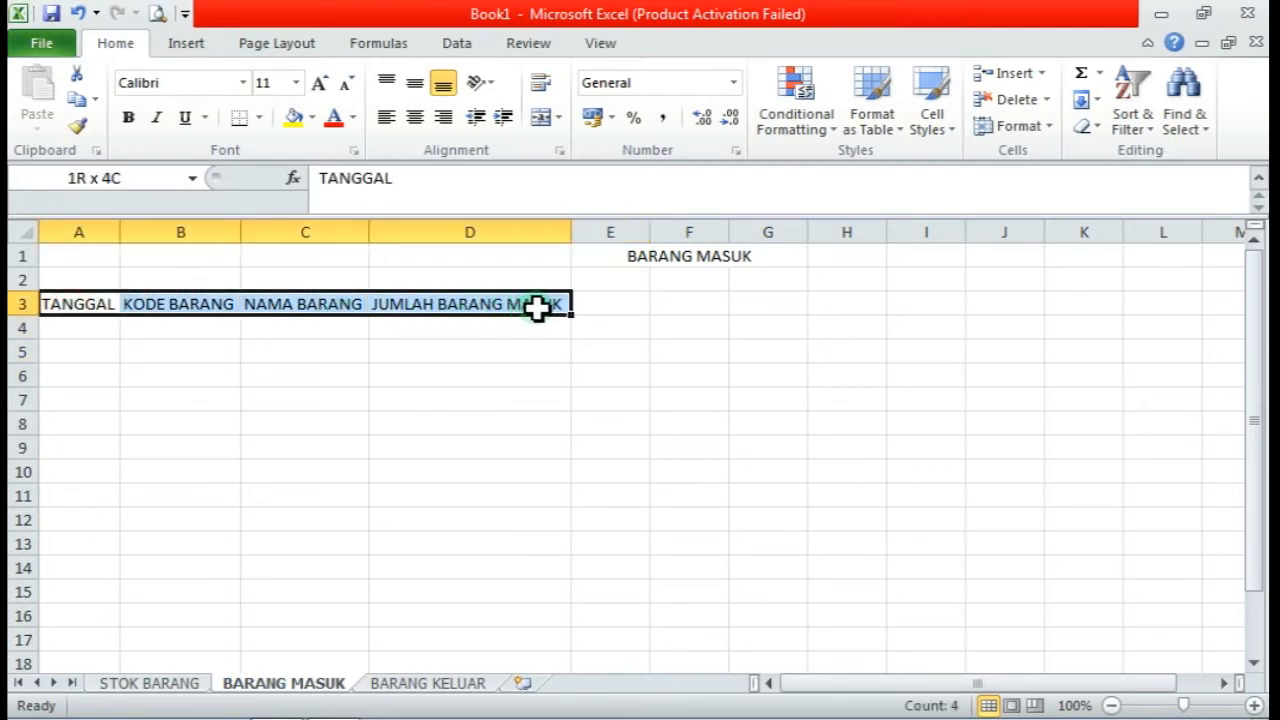
pyautogui.click(186, 45)
pyautogui.click(106, 95)
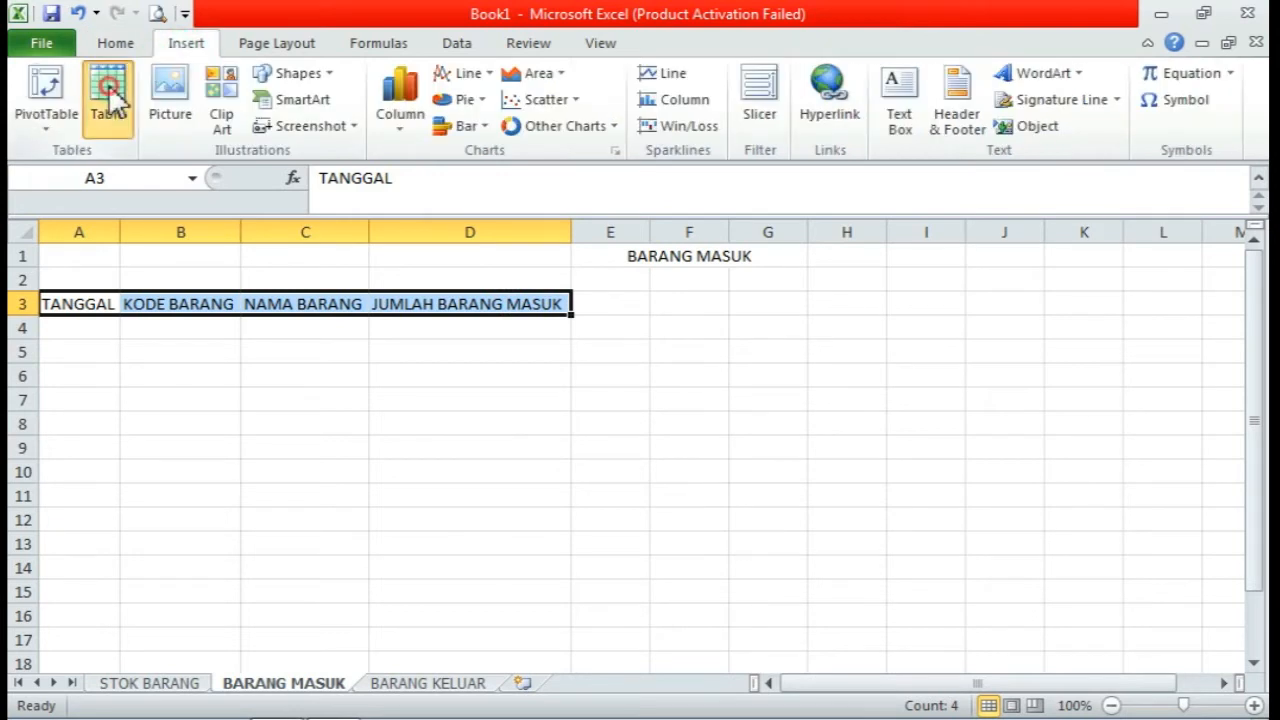
pyautogui.click(541, 345)
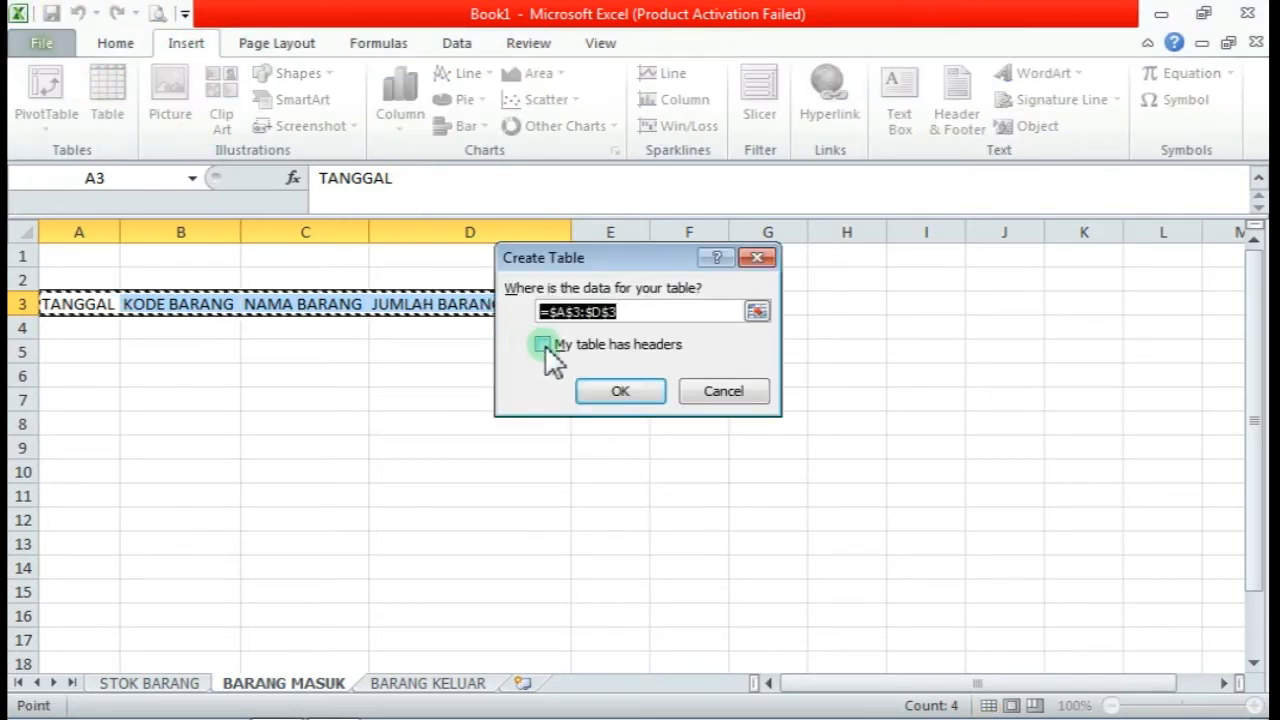
pyautogui.click(624, 391)
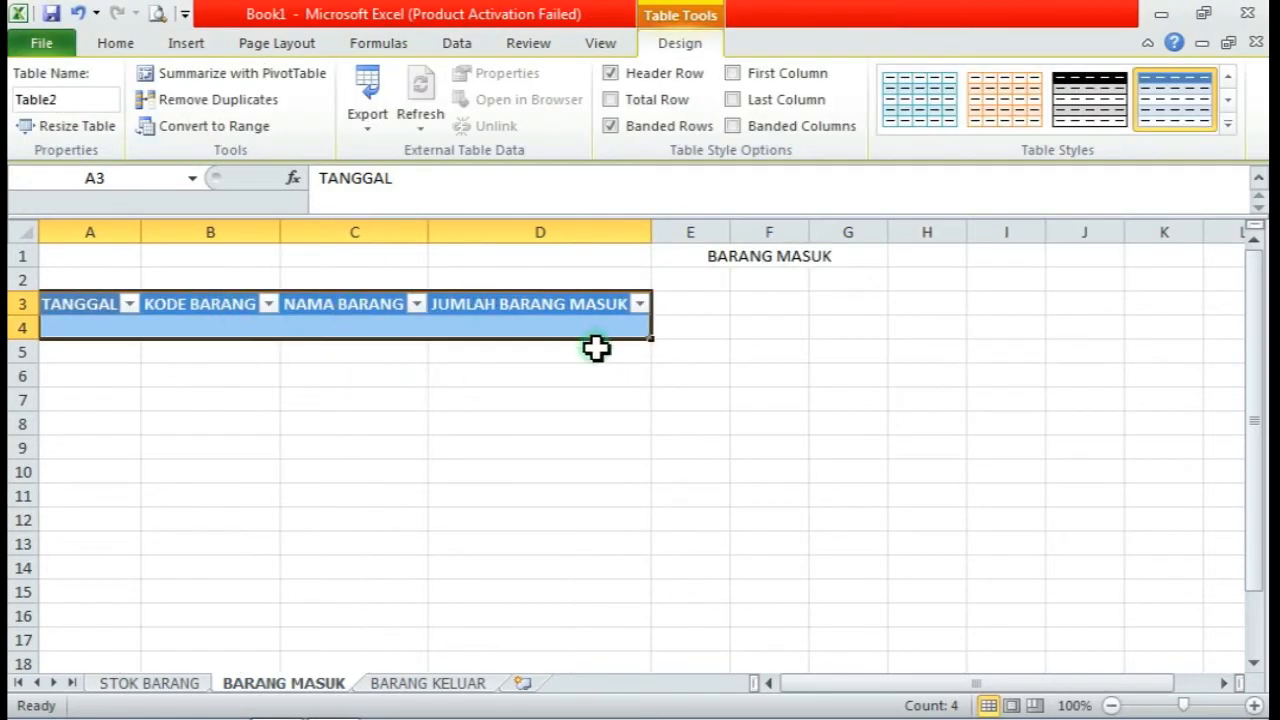
pyautogui.click(624, 379)
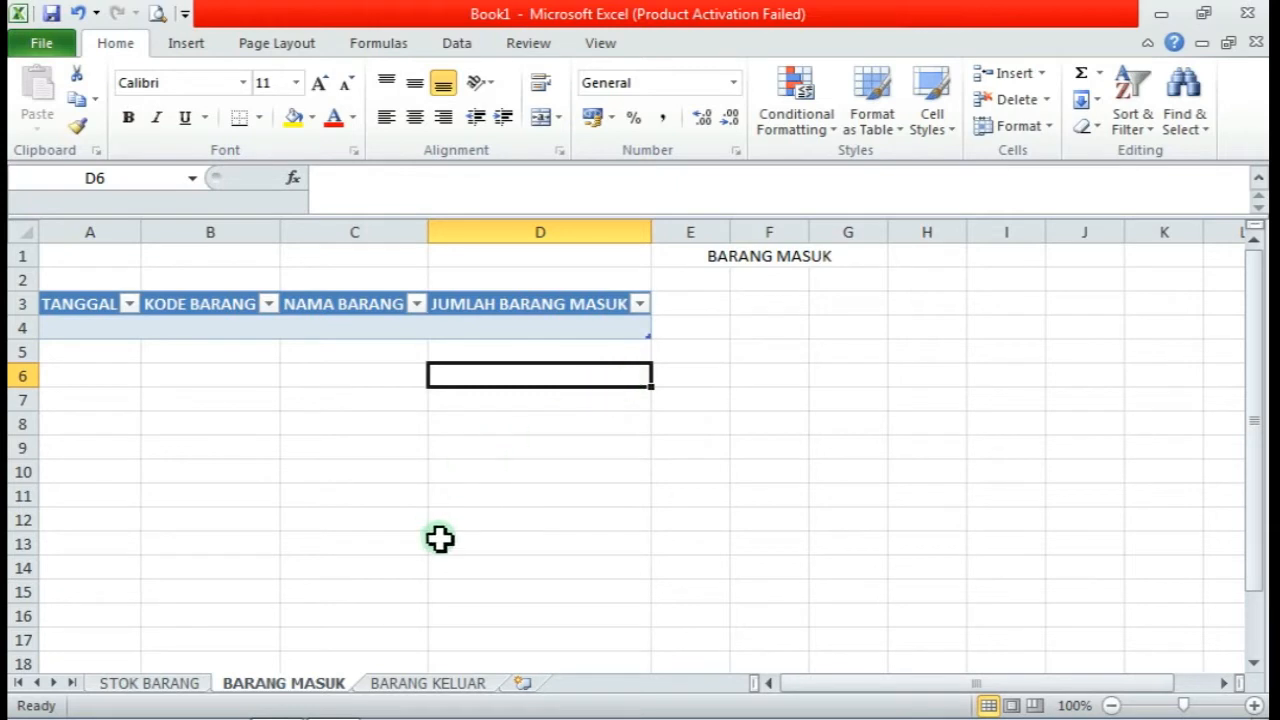
# On the BARANG KELUAR sheet, enter the title BARANG KELUAR in cell F1 and merge and center it across E1 to H1
pyautogui.click(430, 684)
pyautogui.click(460, 260)
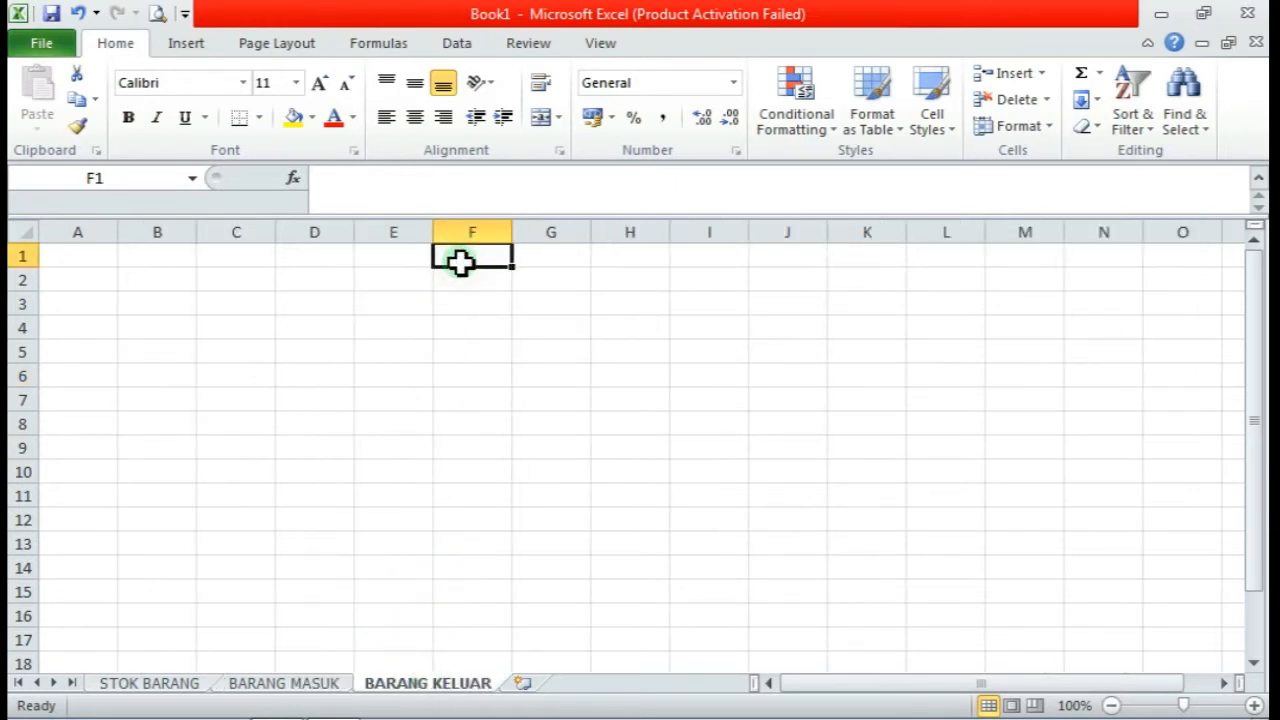
pyautogui.write('BARANG KELUAR')
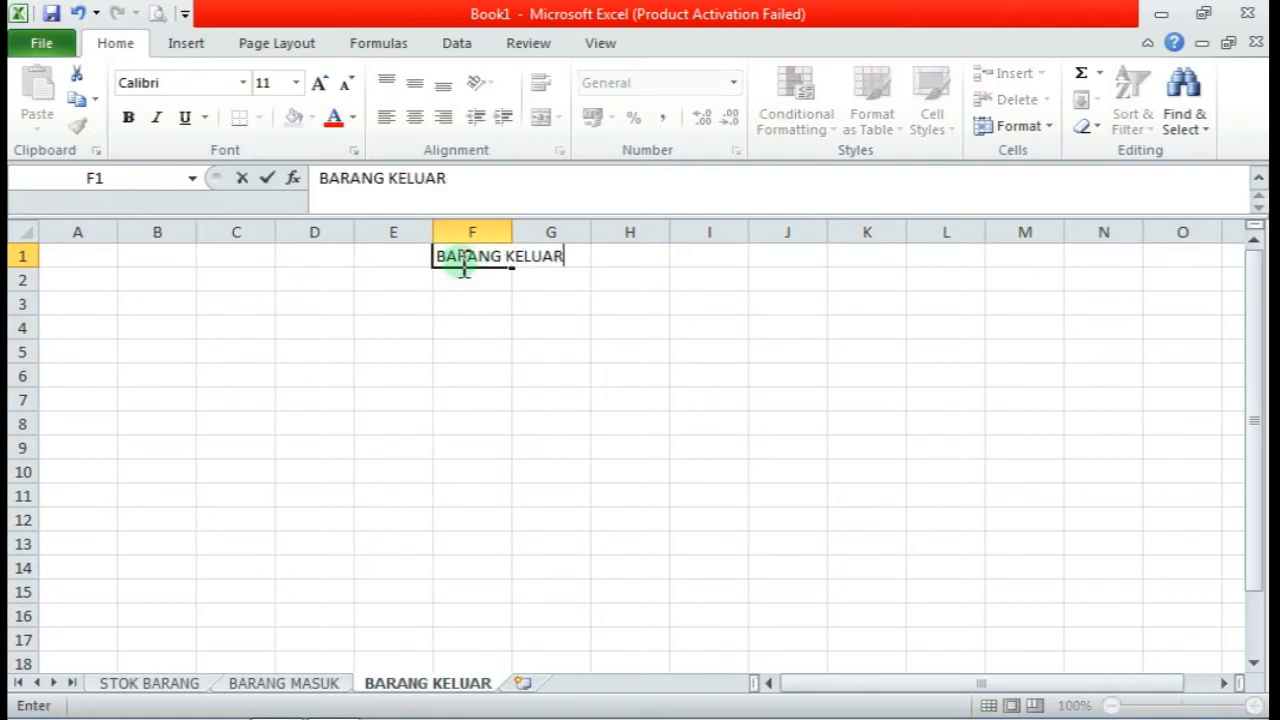
pyautogui.moveTo(406, 254); pyautogui.dragTo(598, 260)
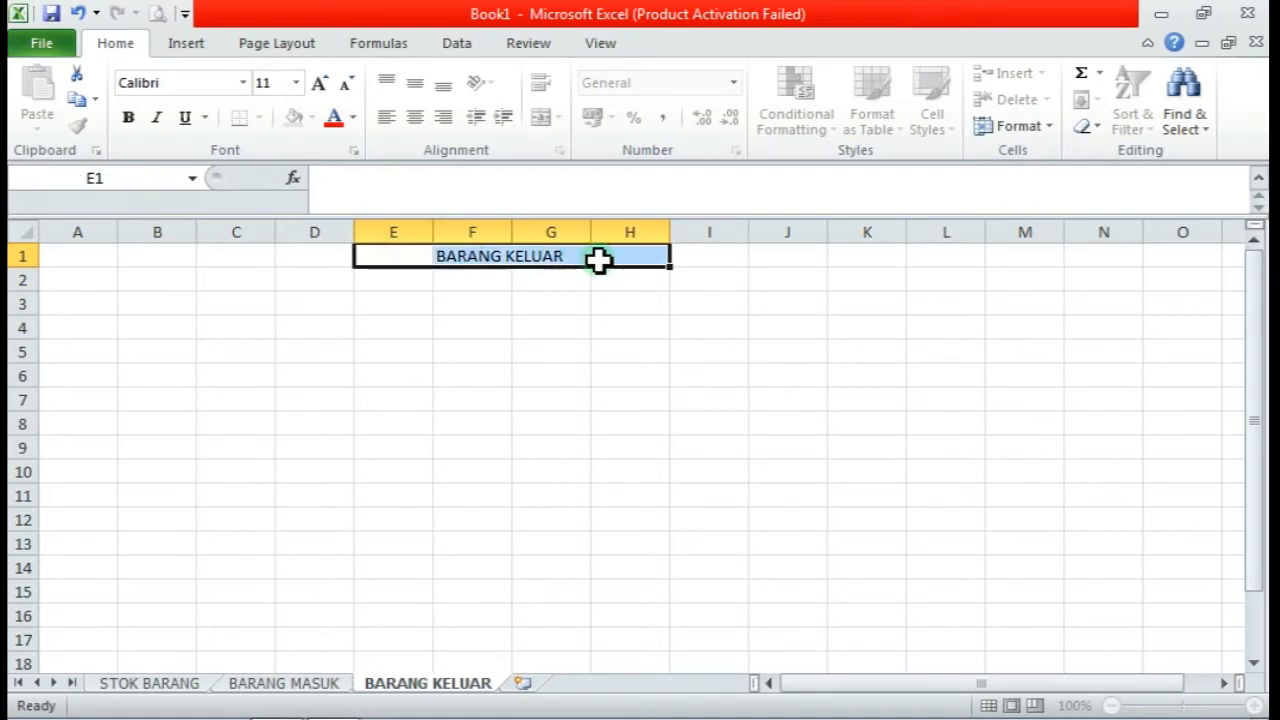
pyautogui.click(541, 117)
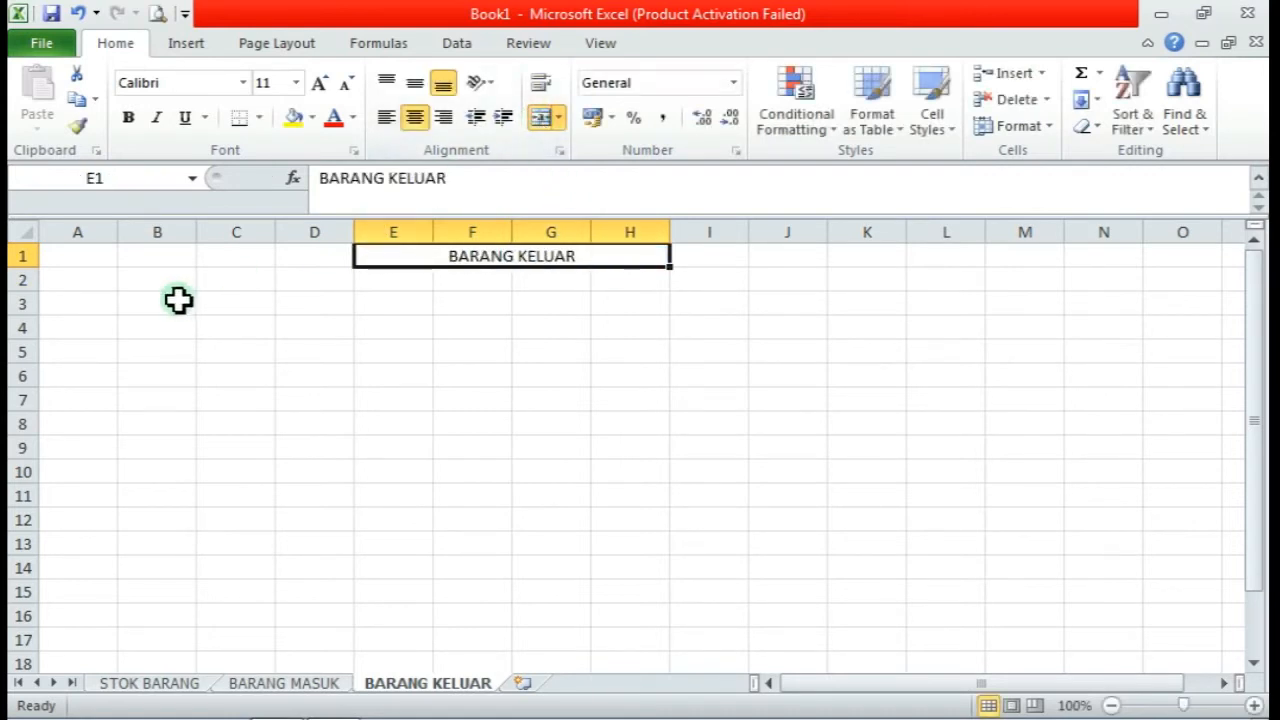
# Enter the headers TANGGAL, KODE BARANG, NAMA BARANG and JUMLAH BARANG KELUAR in cells A3 to D3
pyautogui.click(85, 304)
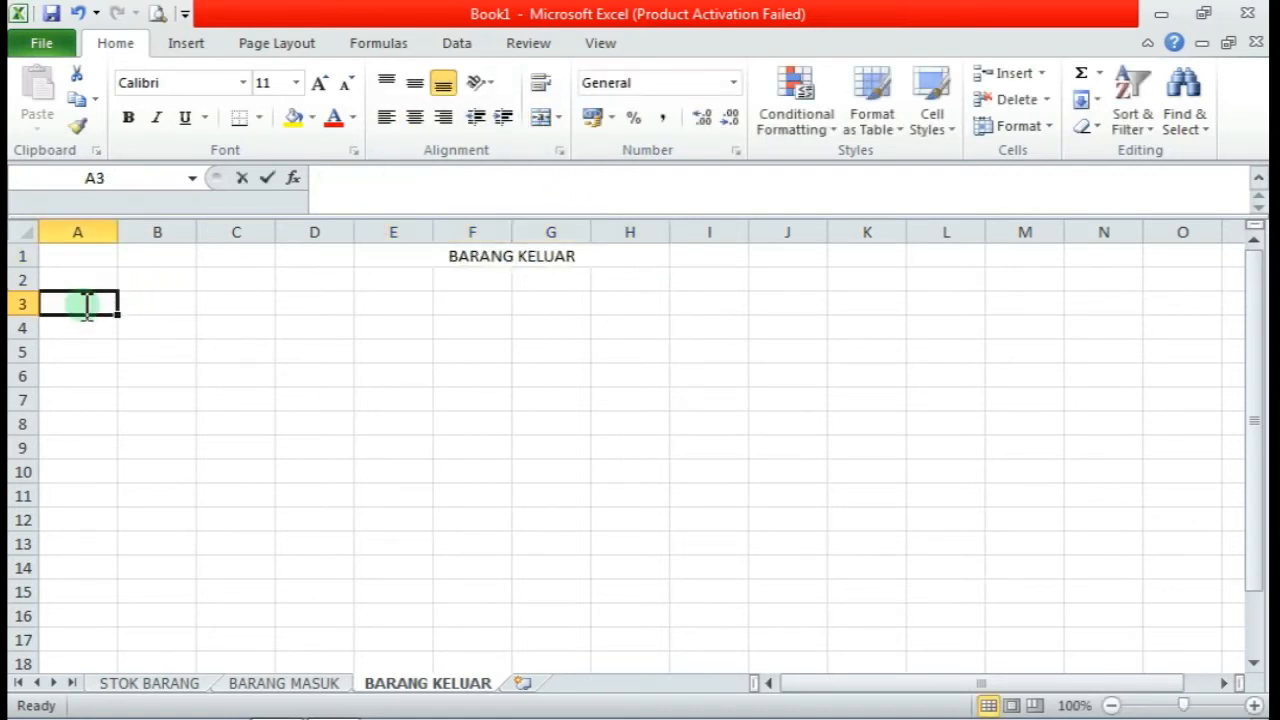
pyautogui.write('TANGGAL')
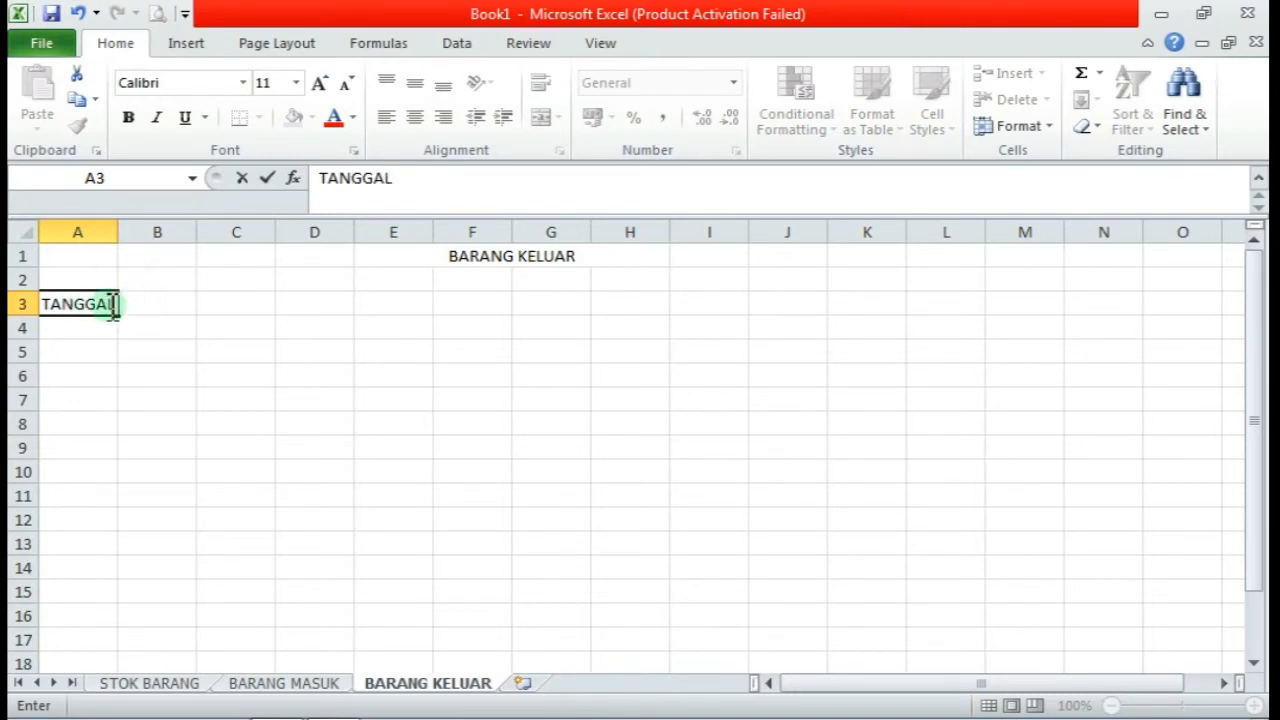
pyautogui.click(121, 305)
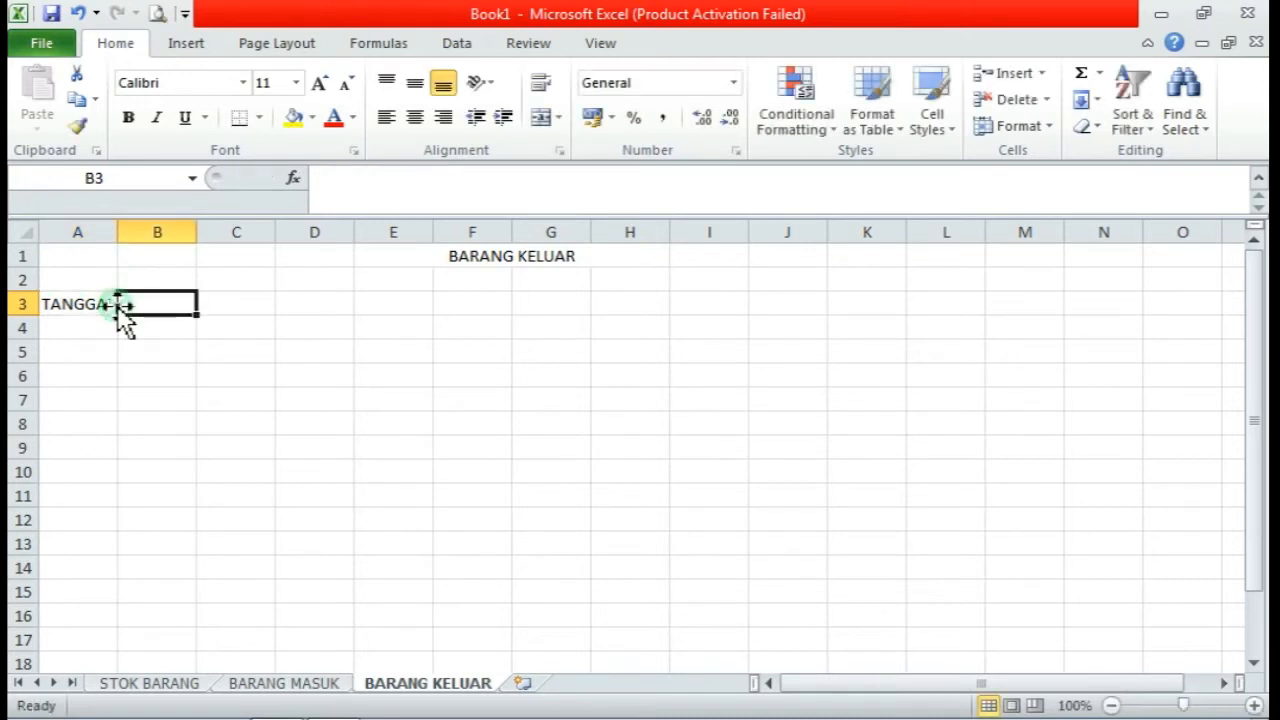
pyautogui.write('K')
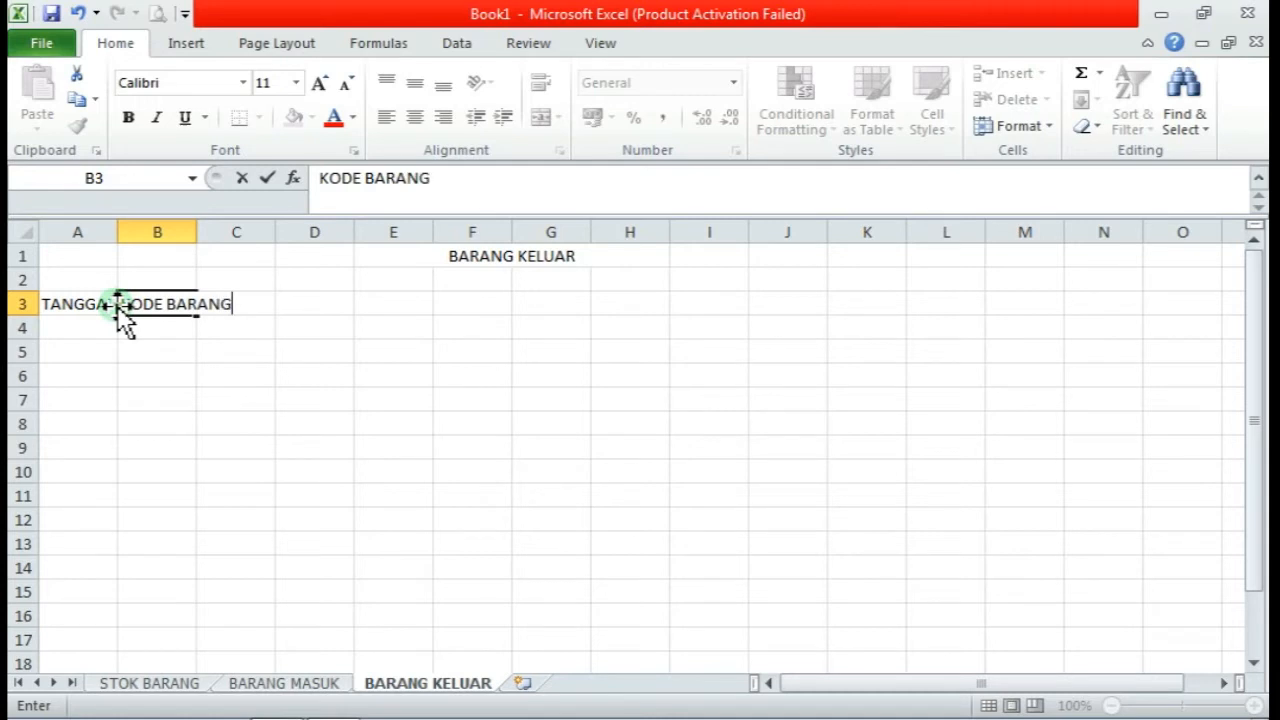
pyautogui.write('ODE BARANG')
pyautogui.press('Tab')
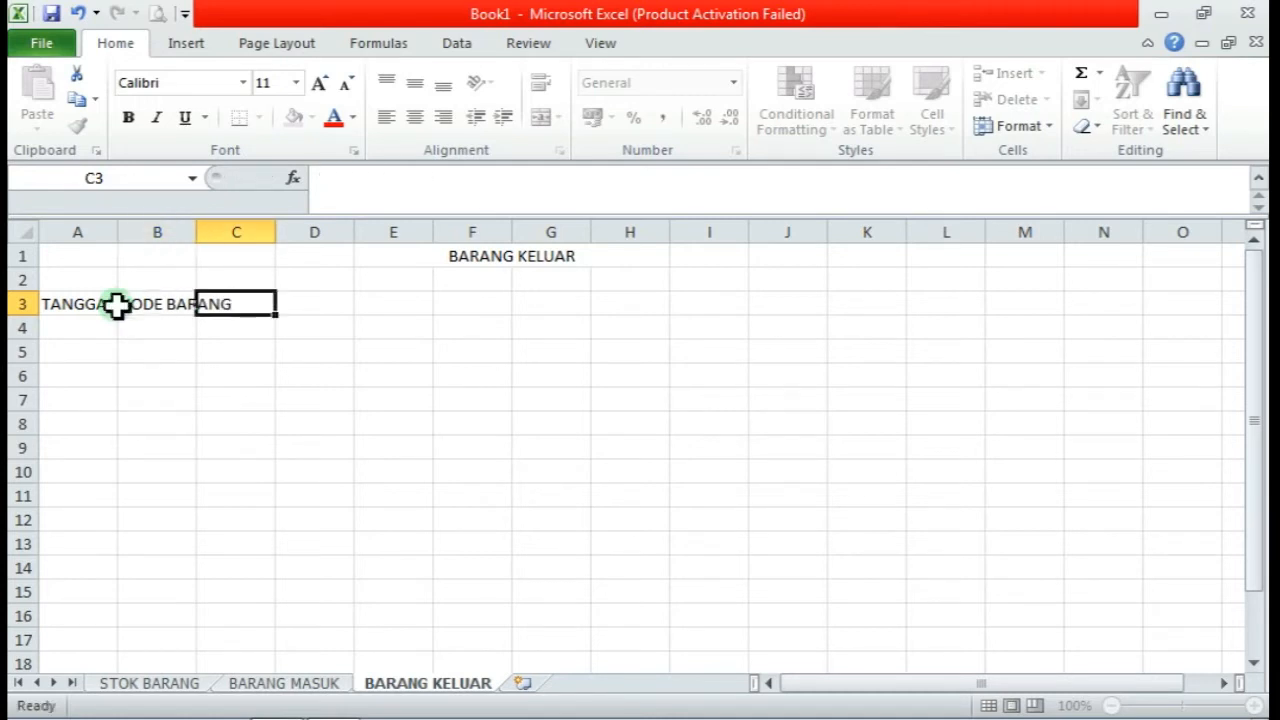
pyautogui.write('NAMA BARANG')
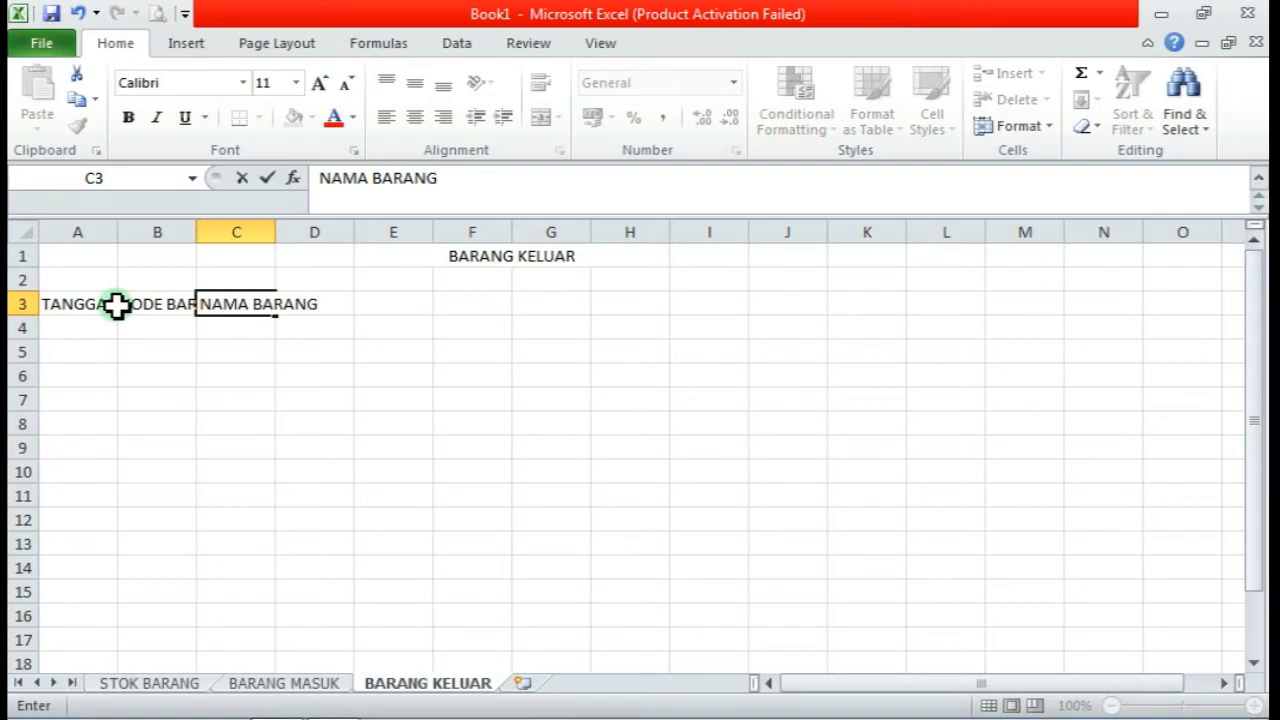
pyautogui.press('Tab')
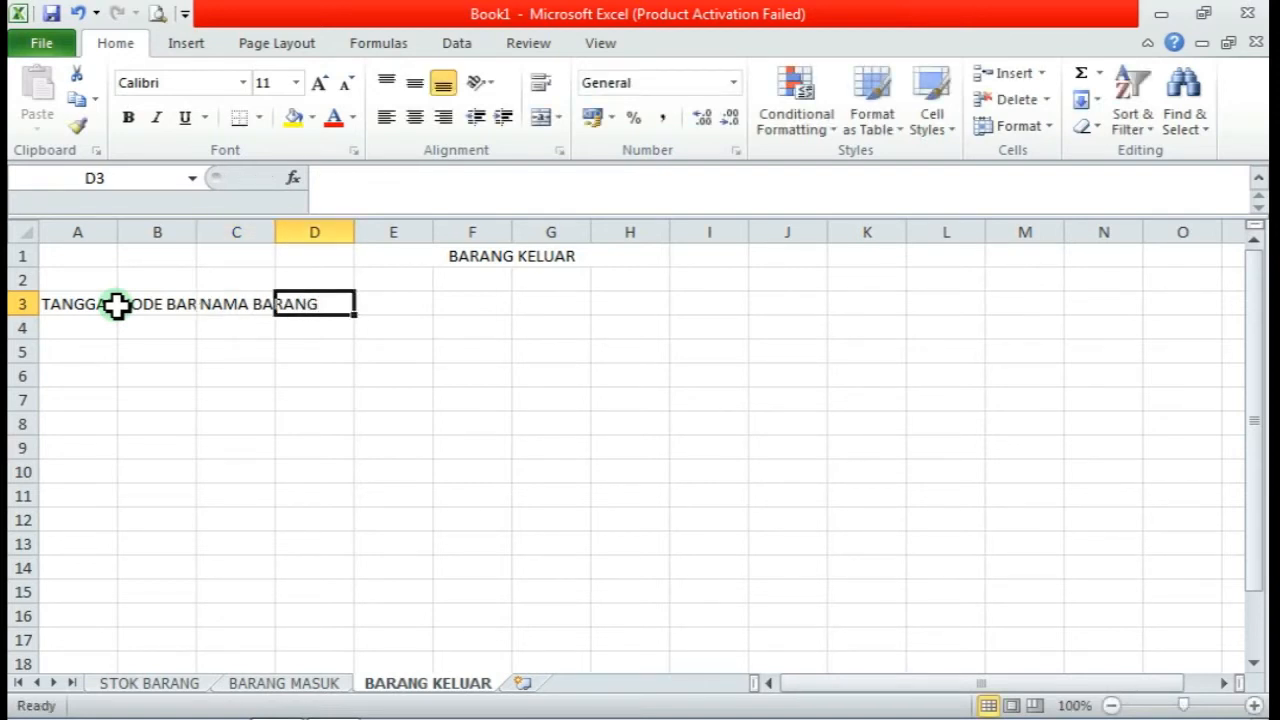
pyautogui.write('JU')
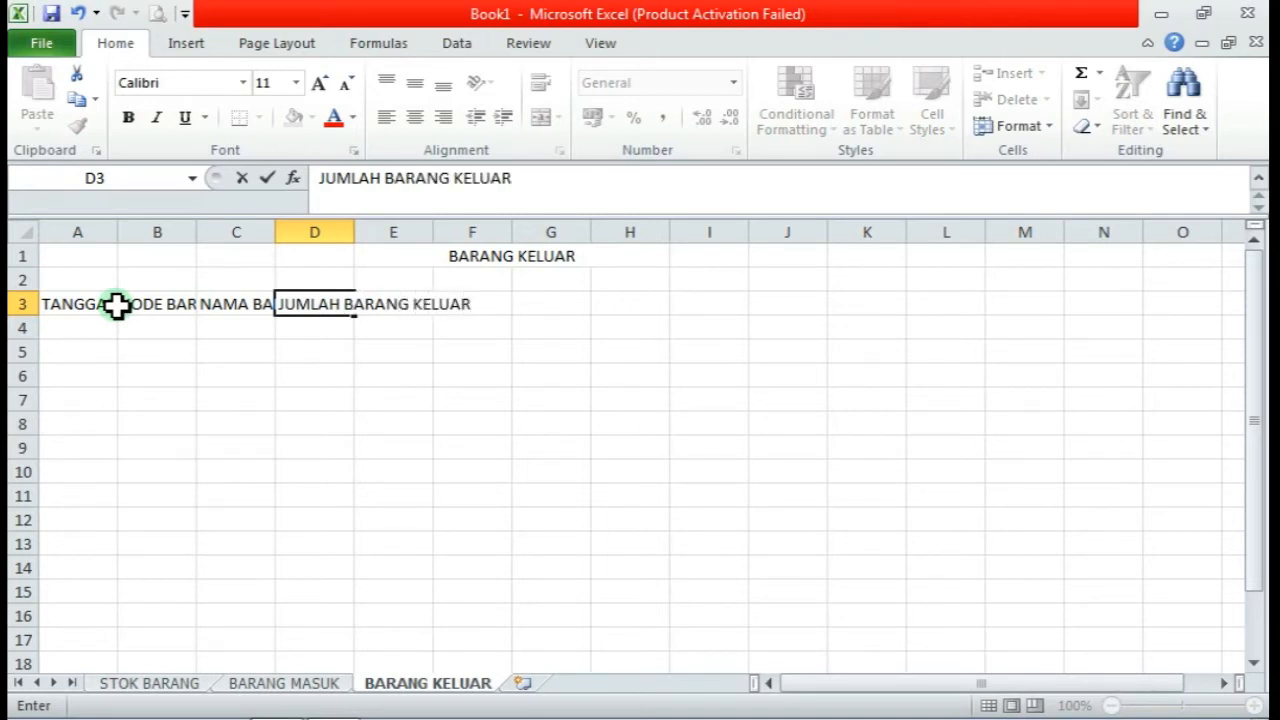
pyautogui.write('MLAH BARANG KELUAR')
pyautogui.click(120, 372)
# Try converting the range A3 to F3 on the BARANG KELUAR sheet into a table with headers, and undo it
pyautogui.click(49, 305)
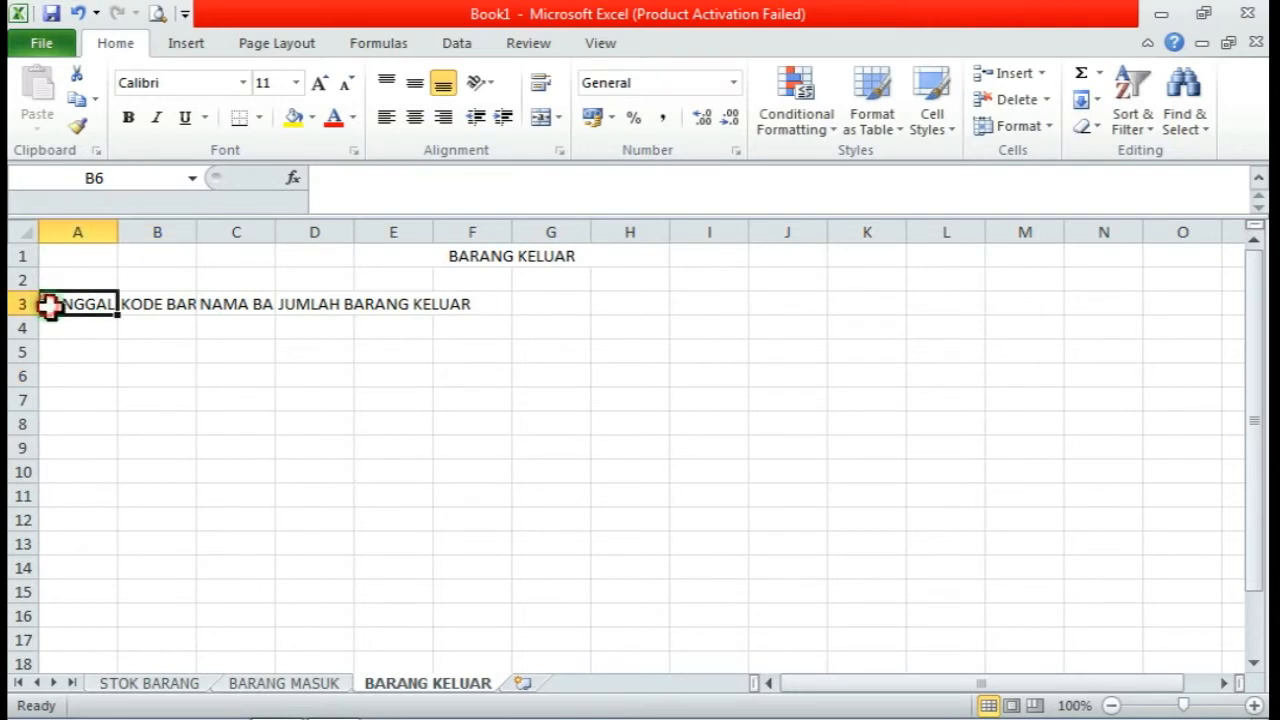
pyautogui.moveTo(49, 305); pyautogui.dragTo(445, 298)
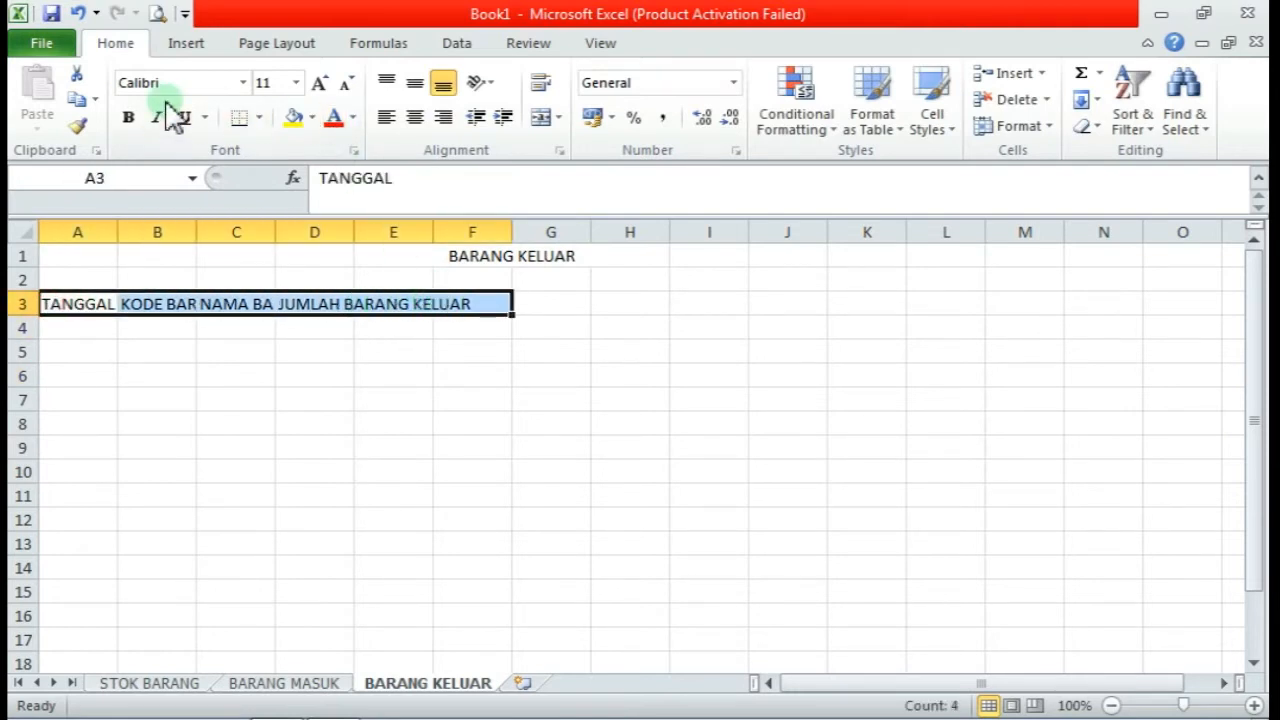
pyautogui.click(185, 45)
pyautogui.click(106, 94)
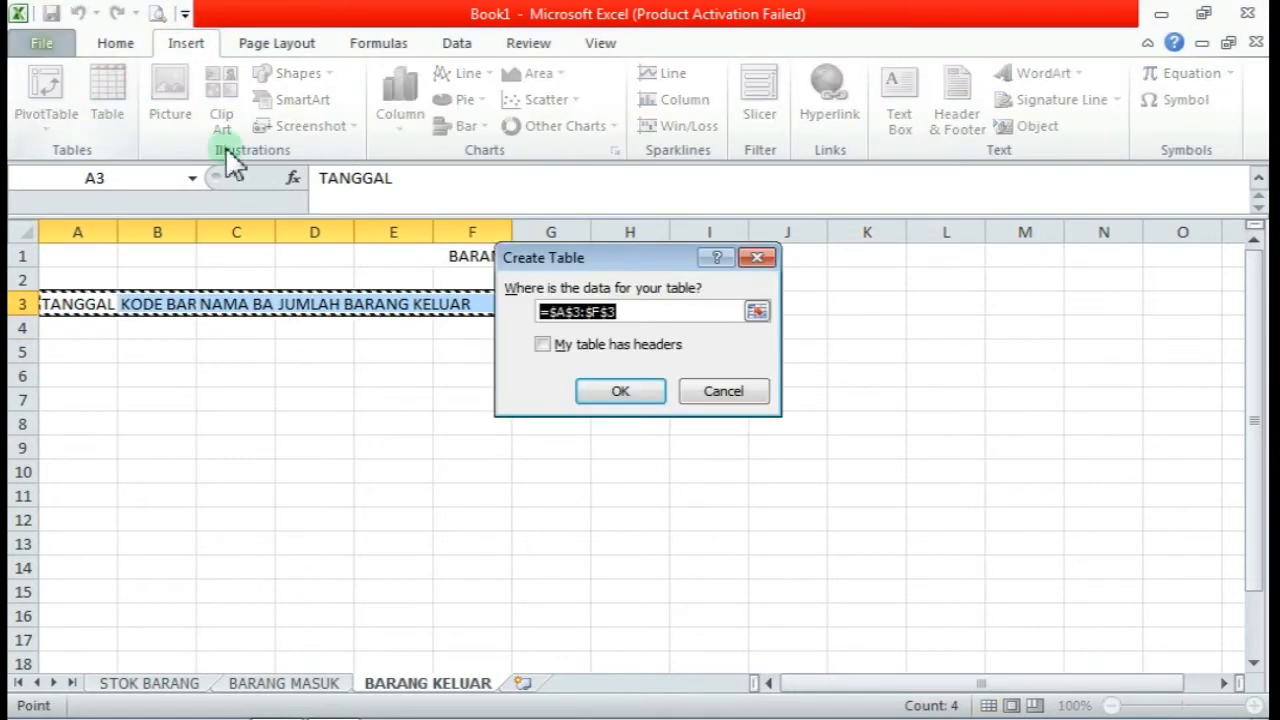
pyautogui.click(550, 346)
pyautogui.click(619, 391)
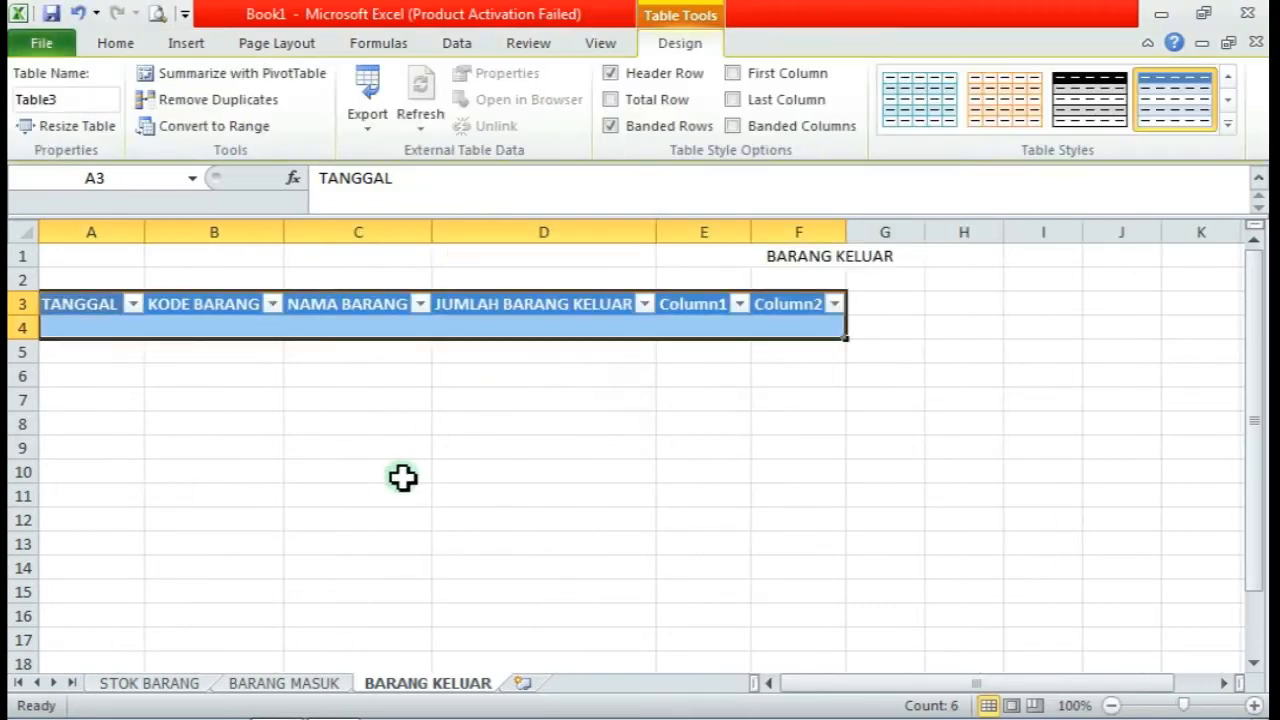
pyautogui.click(402, 477)
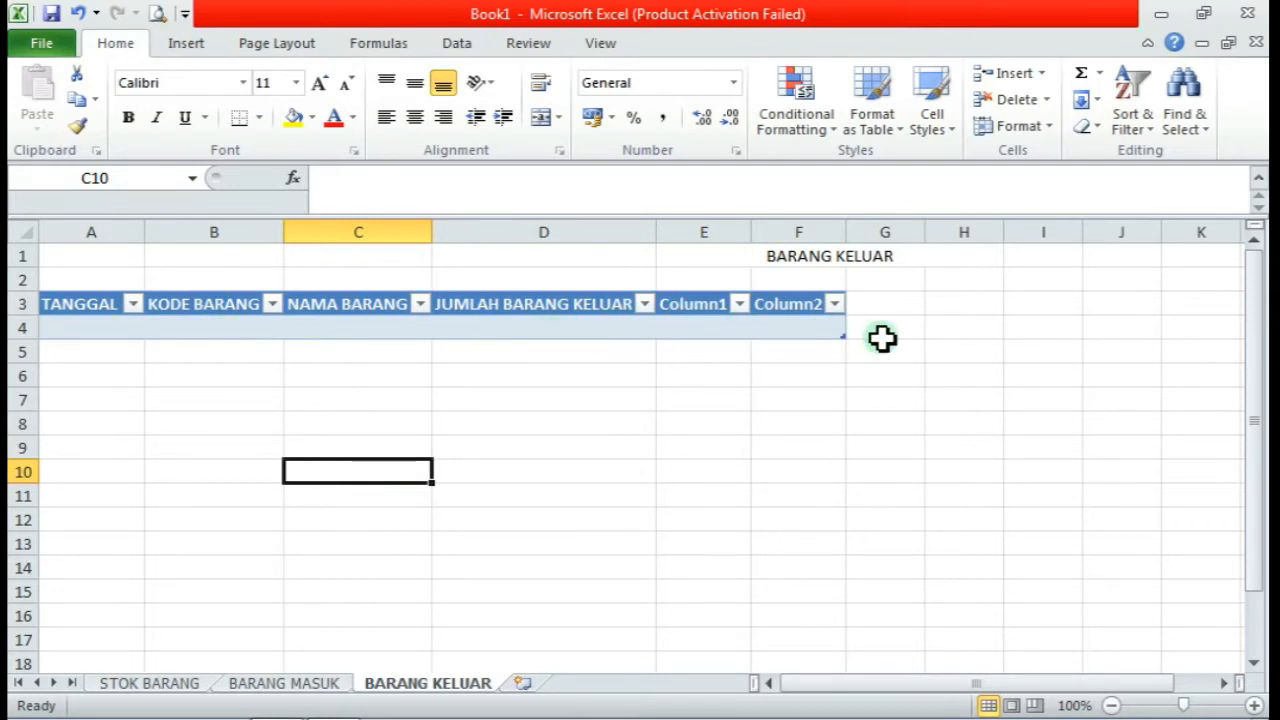
pyautogui.click(921, 312)
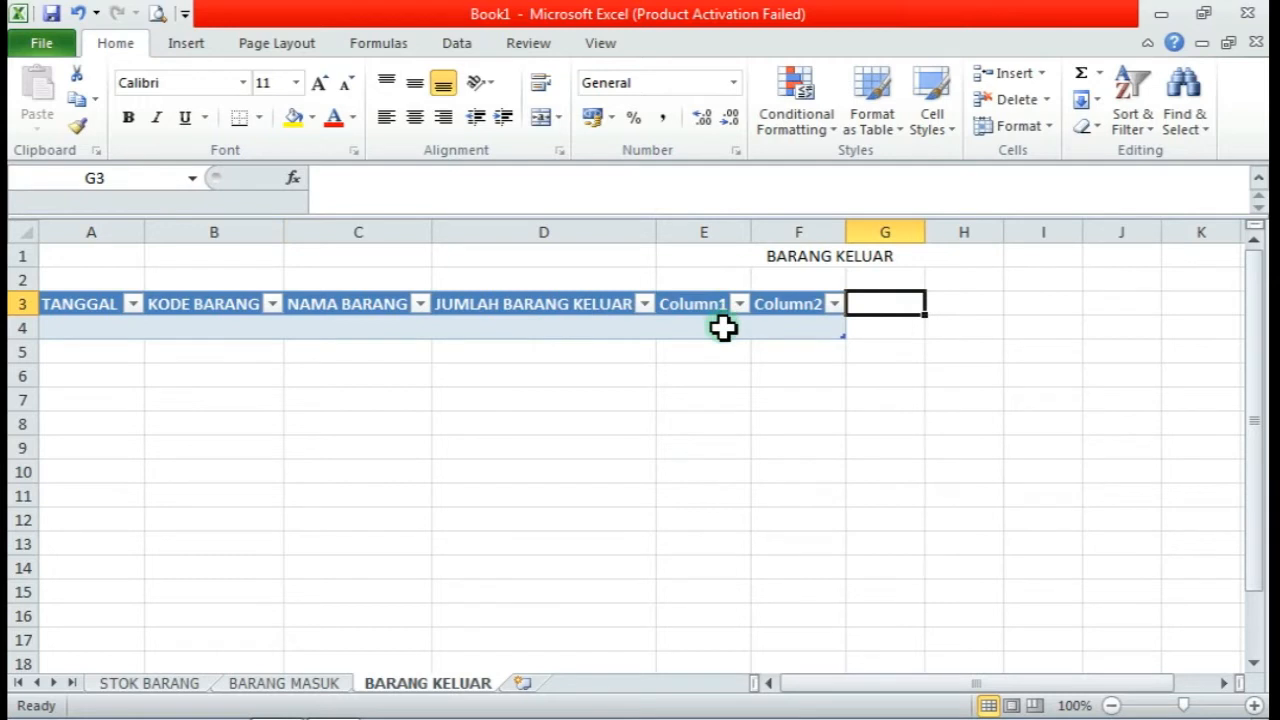
pyautogui.hotkey('ctrl', 'z')
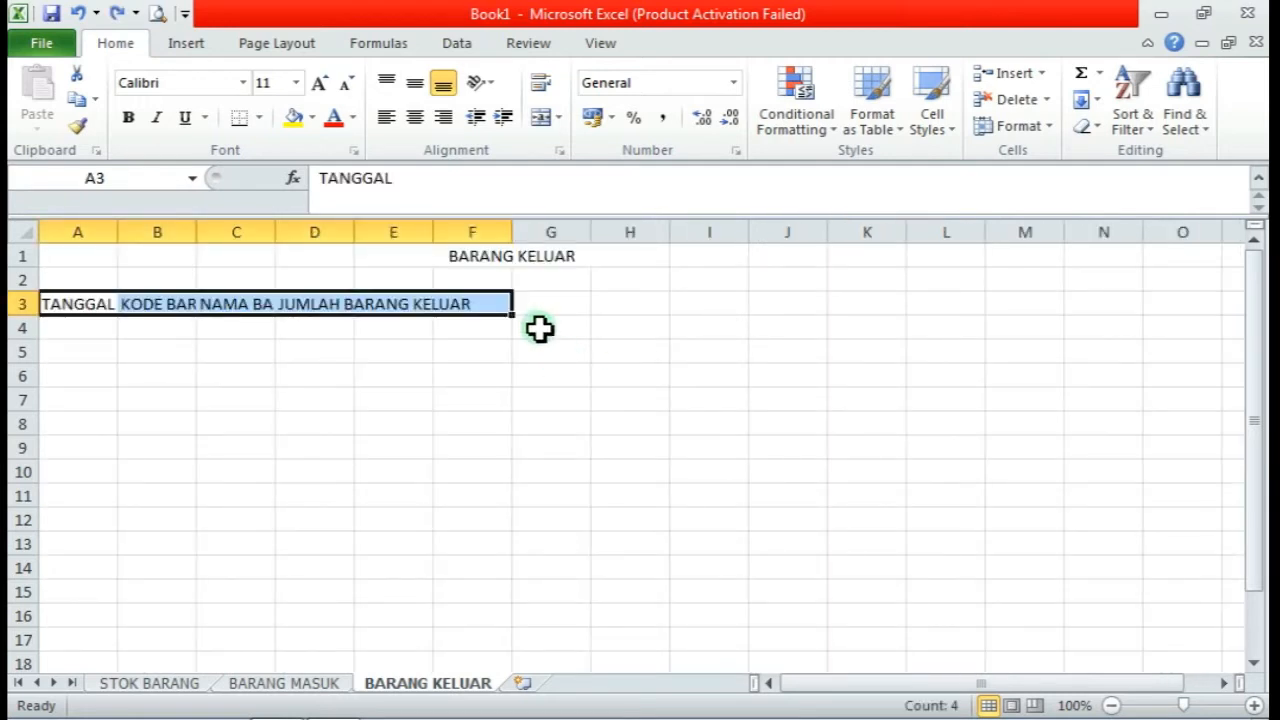
pyautogui.click(561, 351)
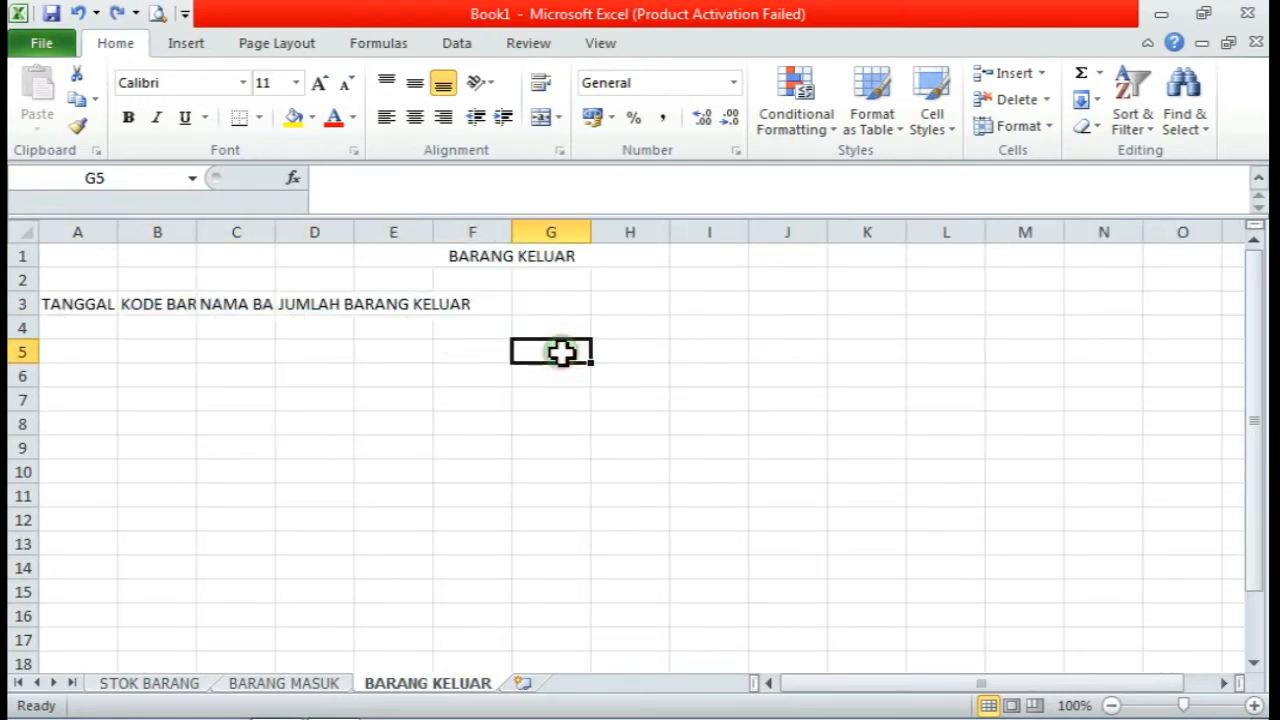
# Autofit columns B, C and D on the BARANG KELUAR sheet to the width of their headers
pyautogui.click(179, 306)
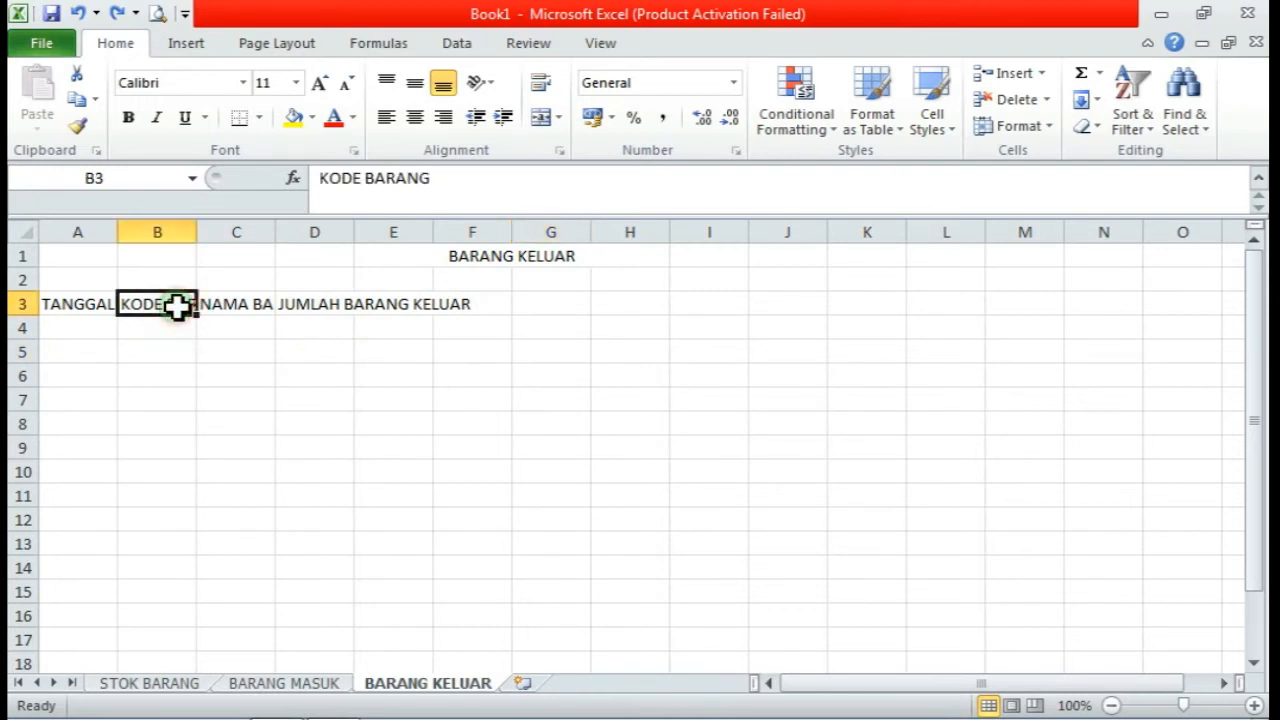
pyautogui.click(224, 336)
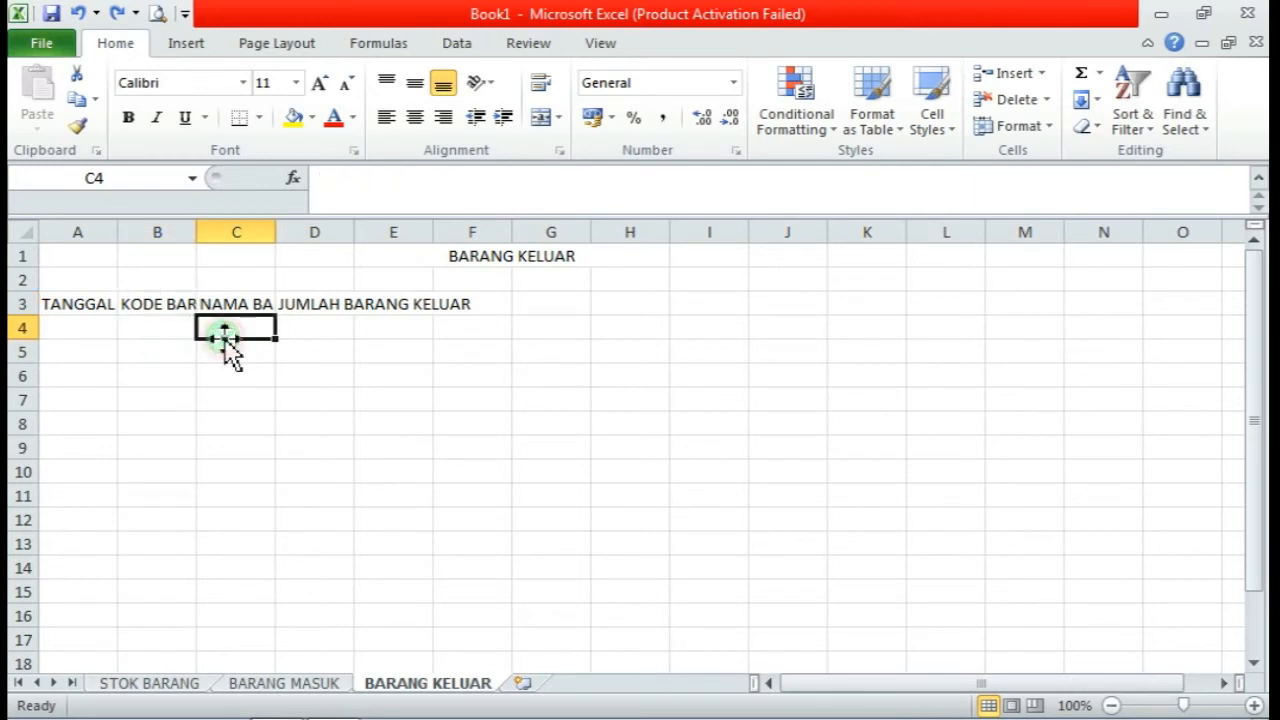
pyautogui.doubleClick(197, 233)
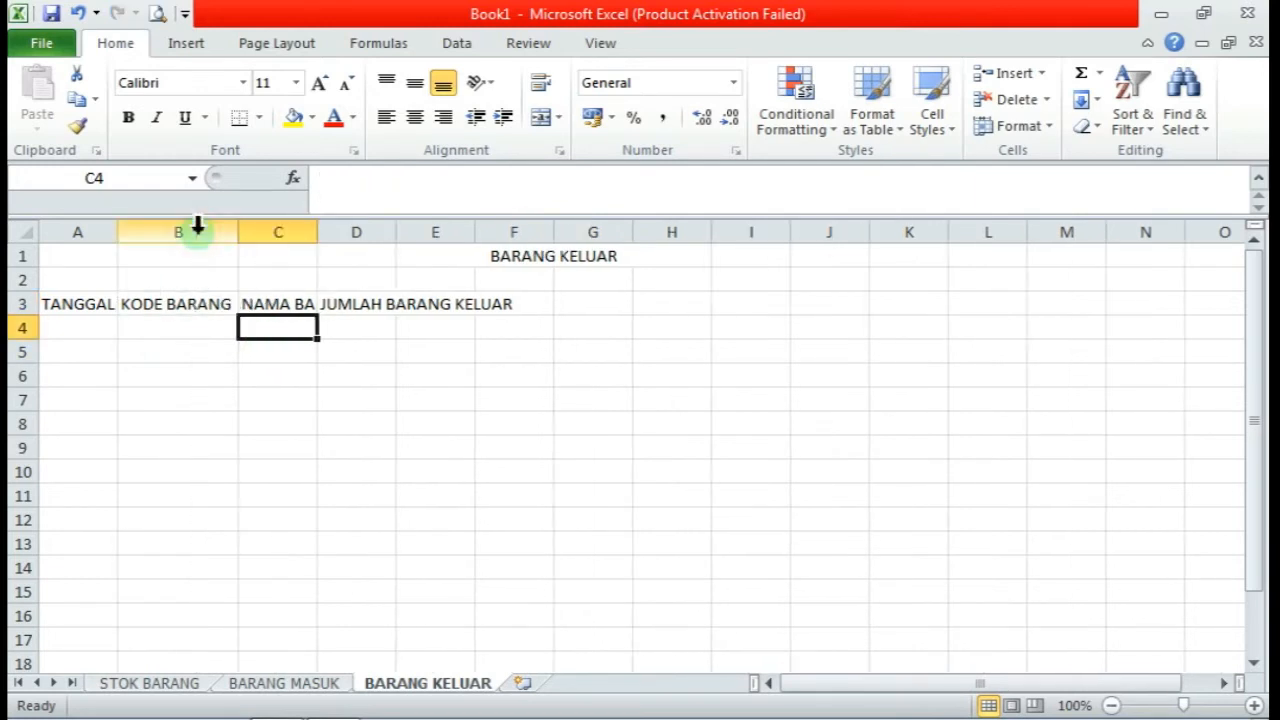
pyautogui.doubleClick(317, 234)
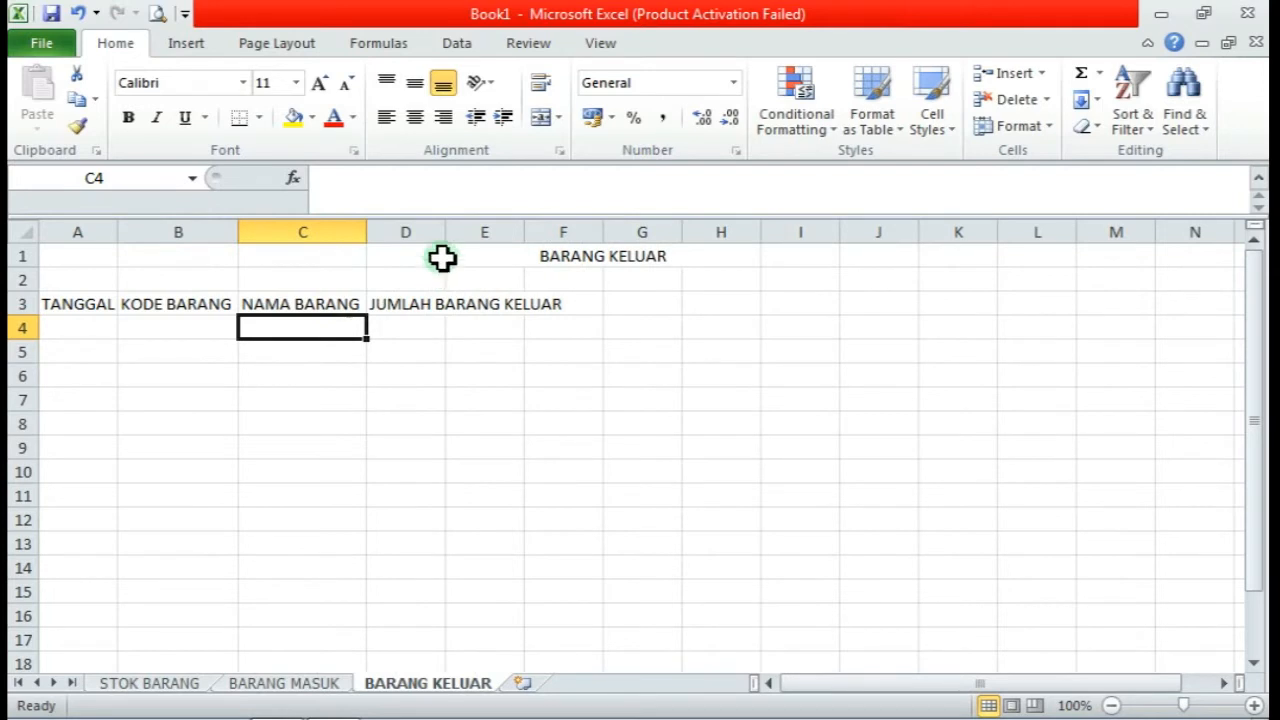
pyautogui.doubleClick(446, 233)
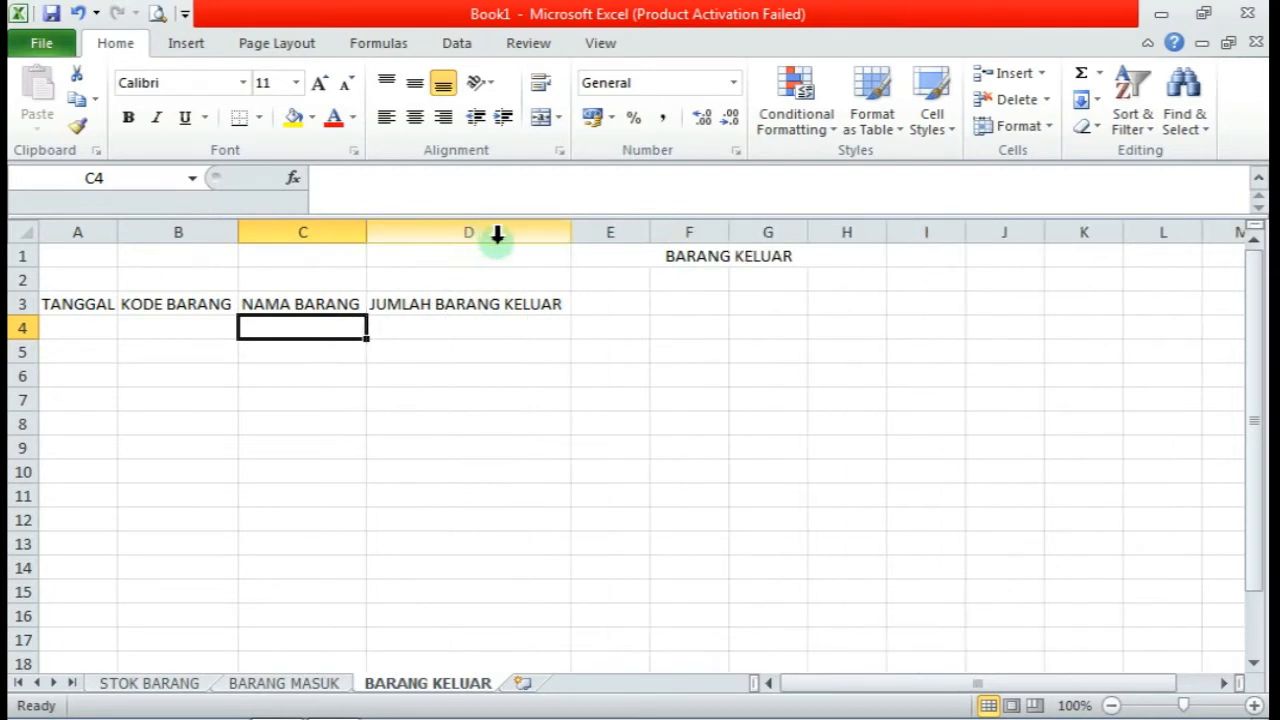
pyautogui.click(527, 346)
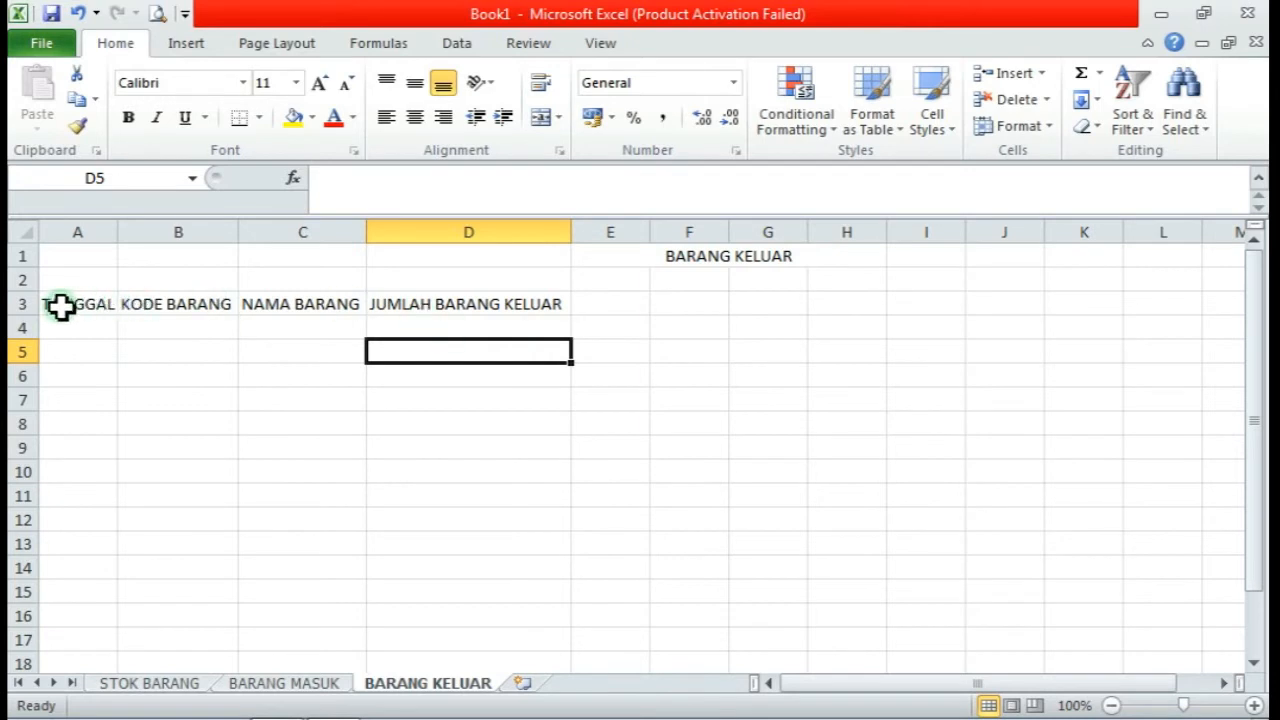
# Convert the header range A3 to D3 on the BARANG KELUAR sheet into a table with headers
pyautogui.moveTo(60, 306); pyautogui.dragTo(497, 309)
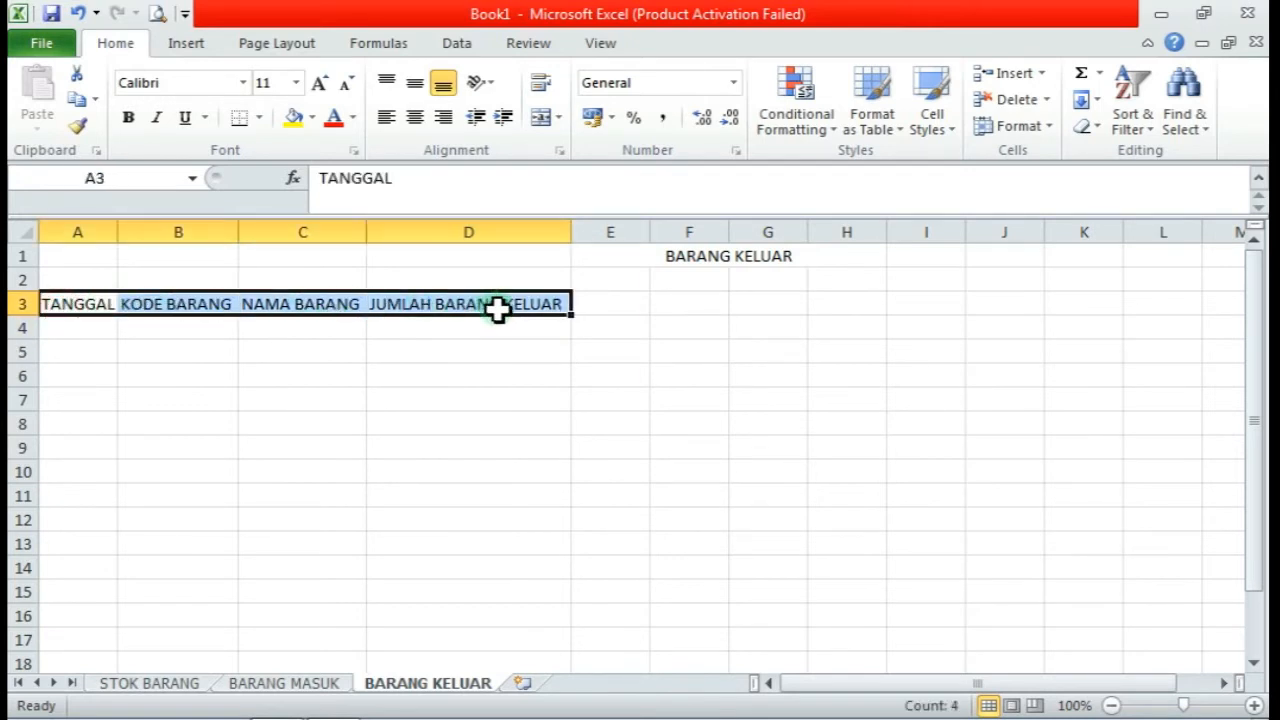
pyautogui.click(193, 43)
pyautogui.click(105, 100)
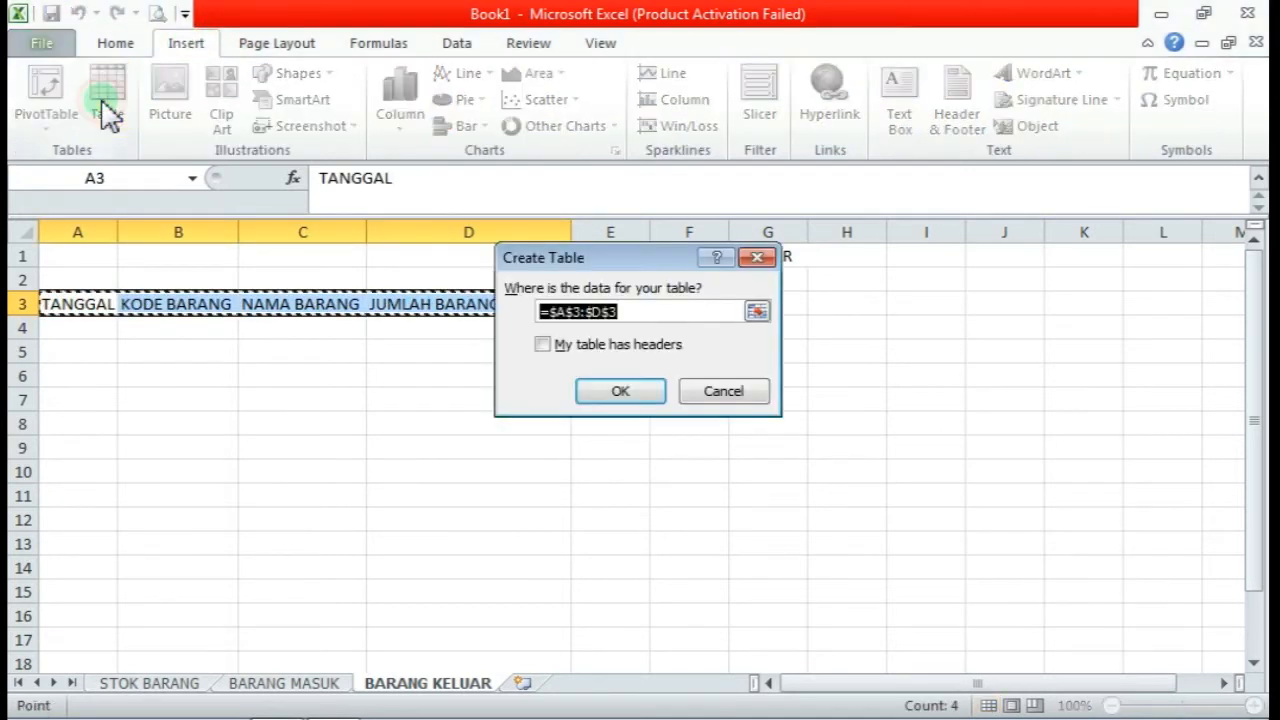
pyautogui.click(565, 347)
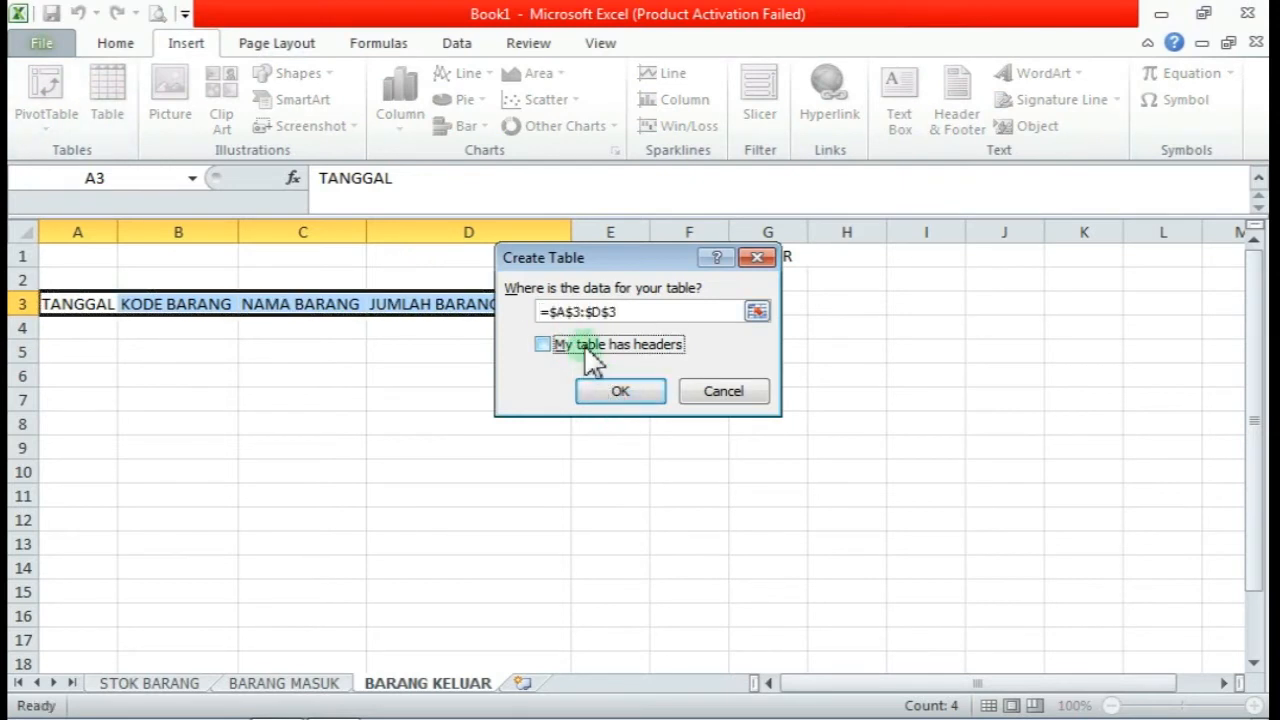
pyautogui.click(584, 346)
pyautogui.click(607, 393)
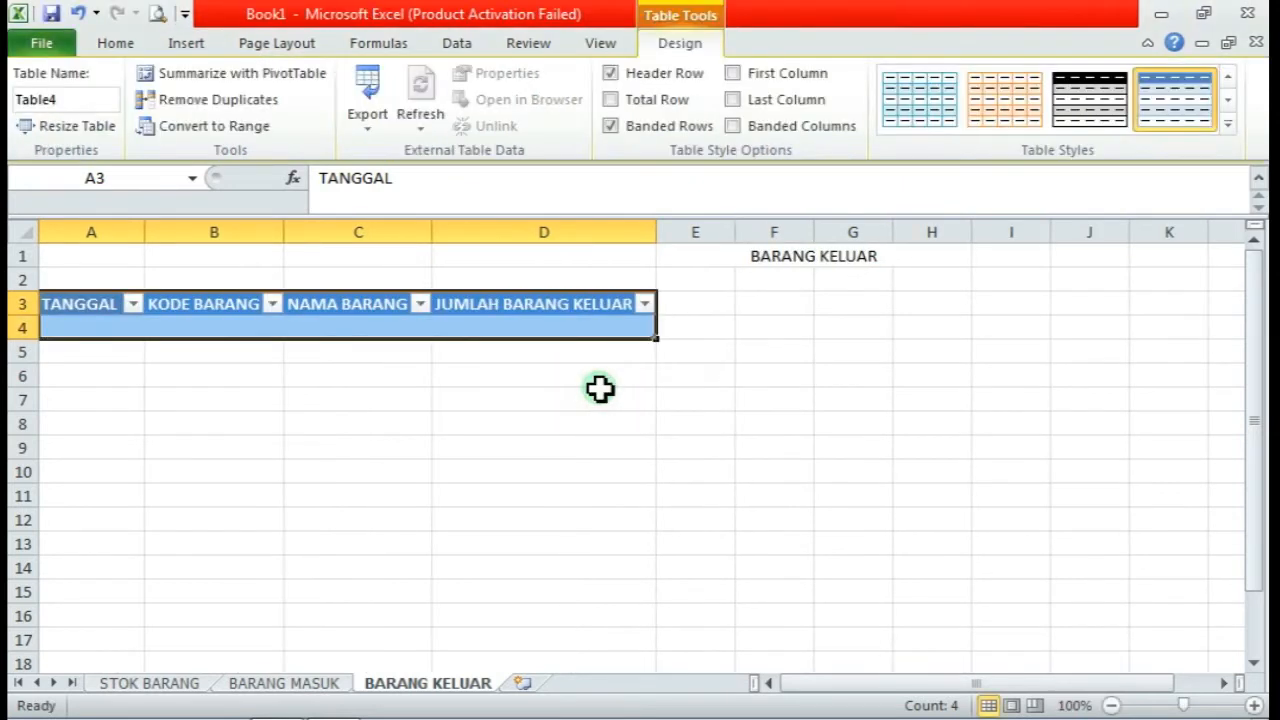
pyautogui.click(394, 372)
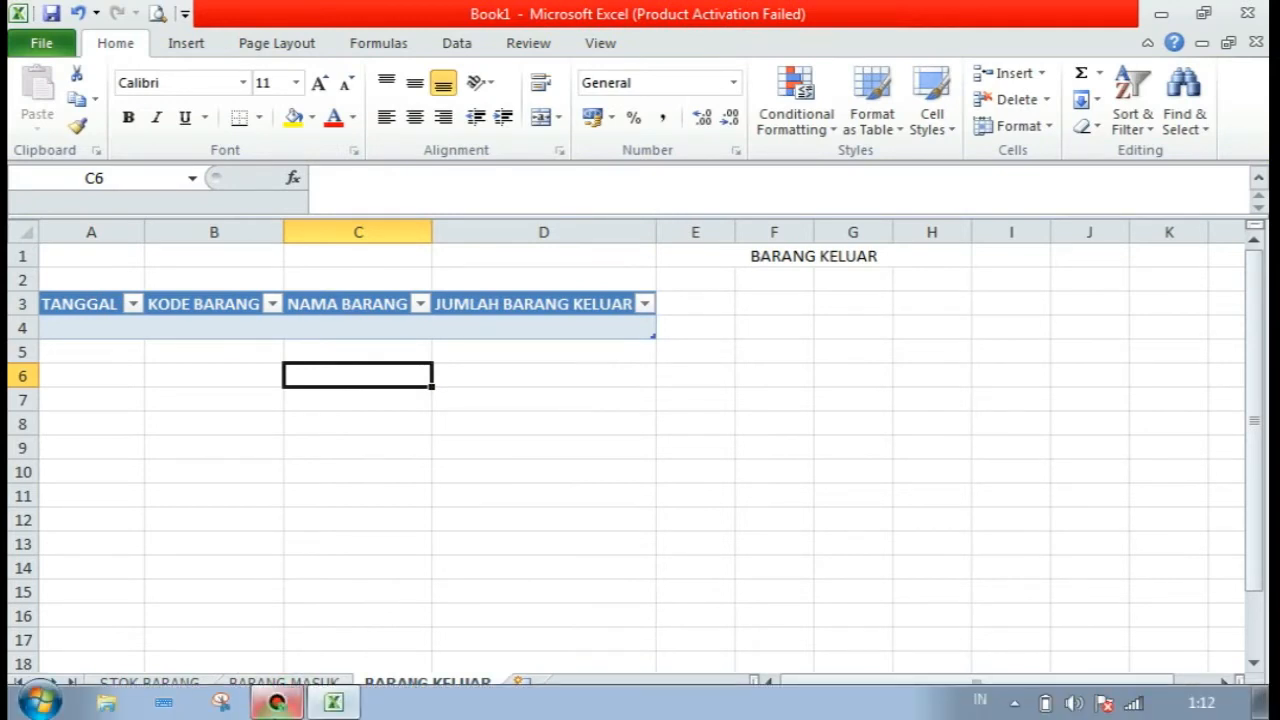
# Name the table on the STOK BARANG sheet TblStokbarang
pyautogui.click(125, 685)
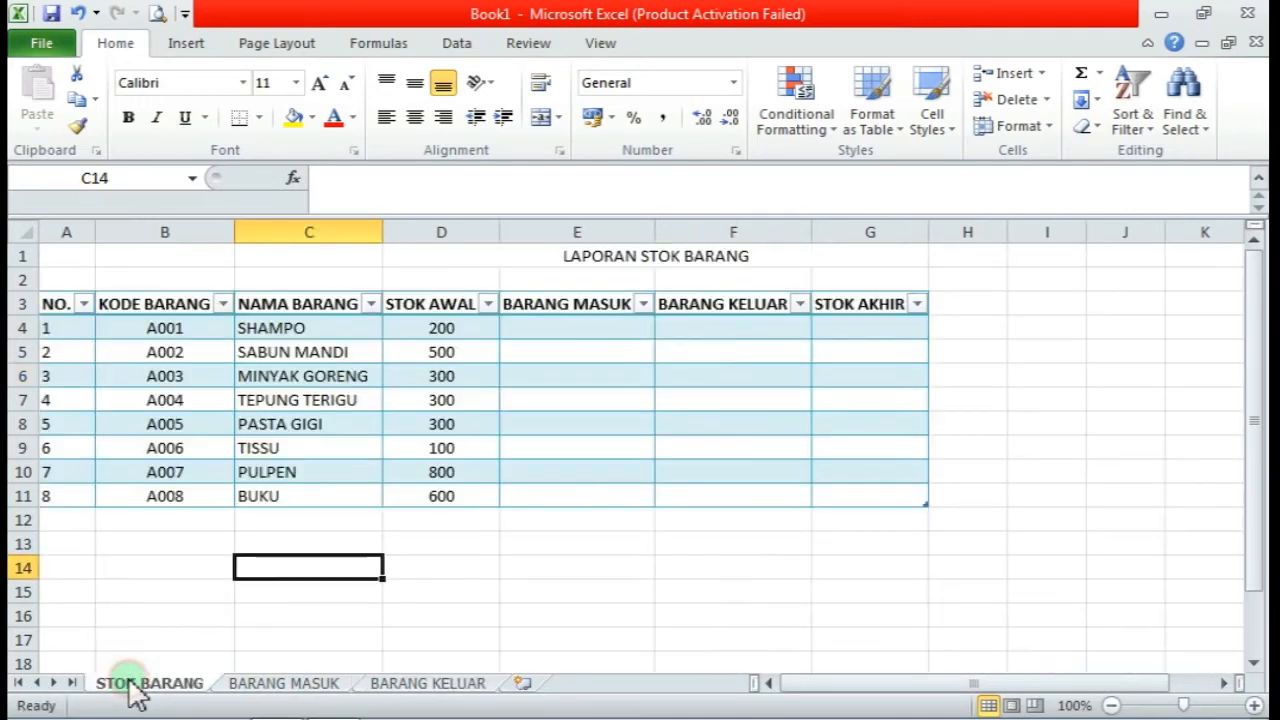
pyautogui.click(573, 566)
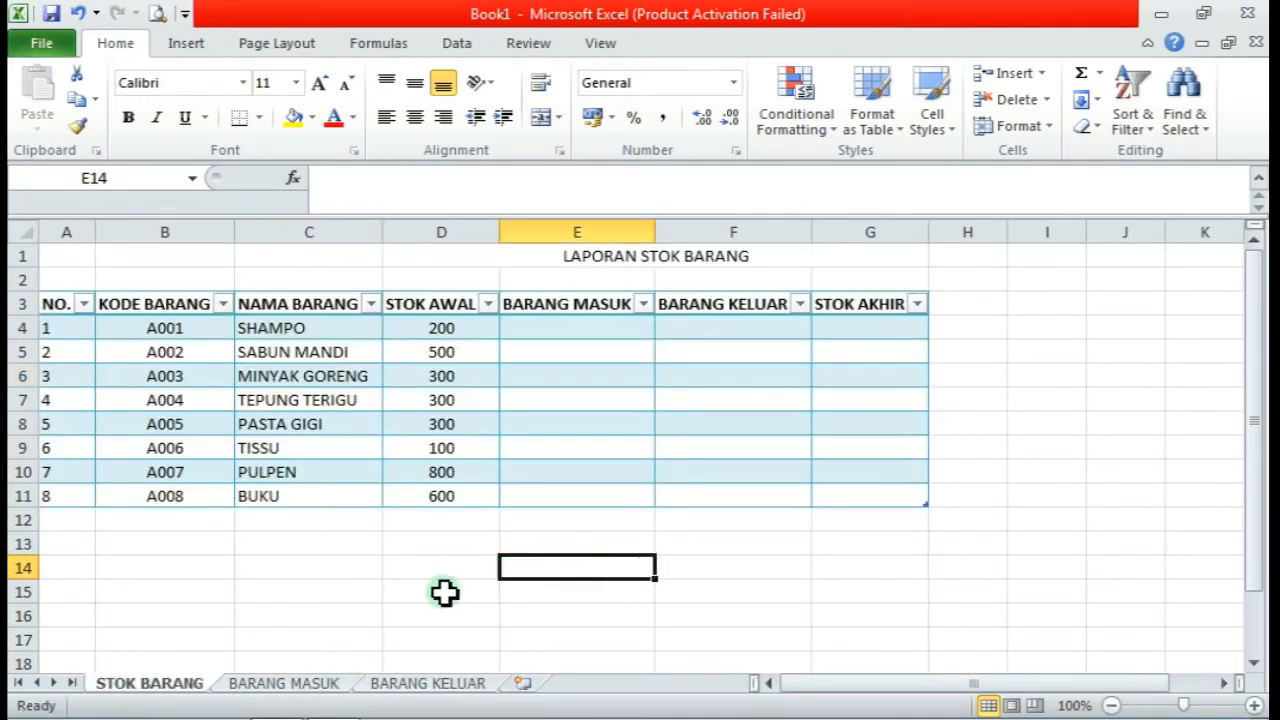
pyautogui.click(300, 684)
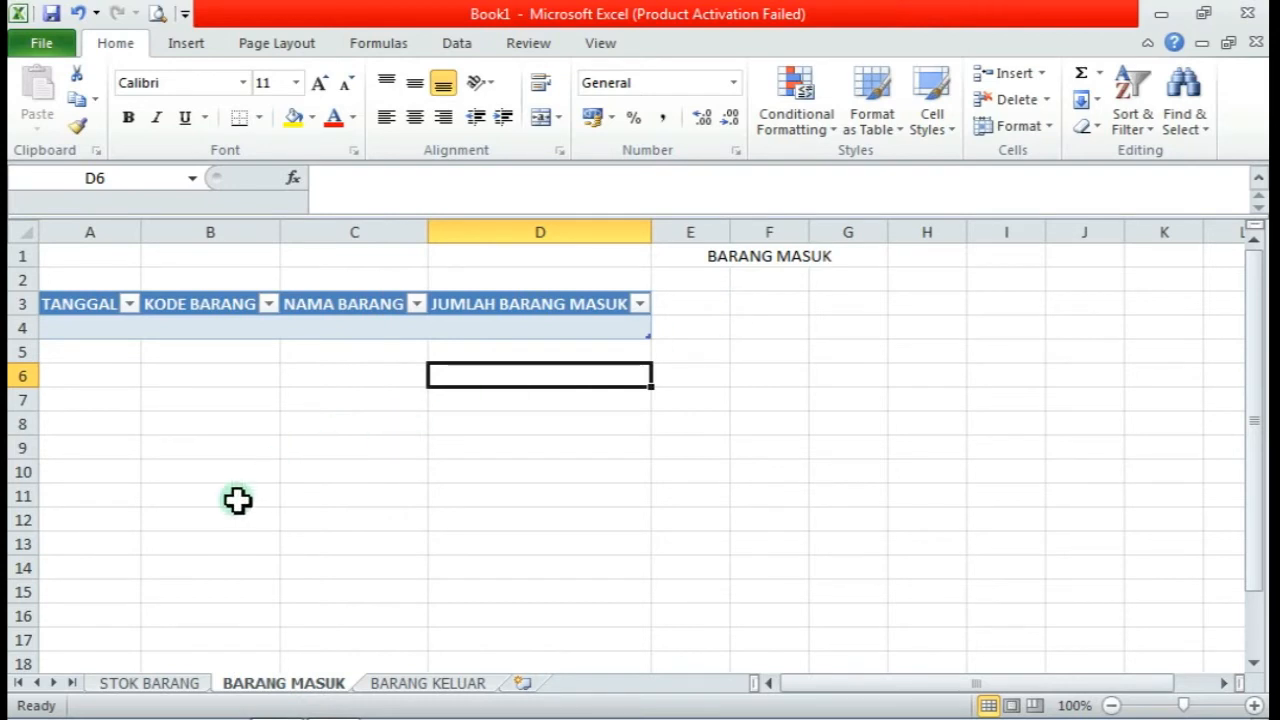
pyautogui.click(124, 684)
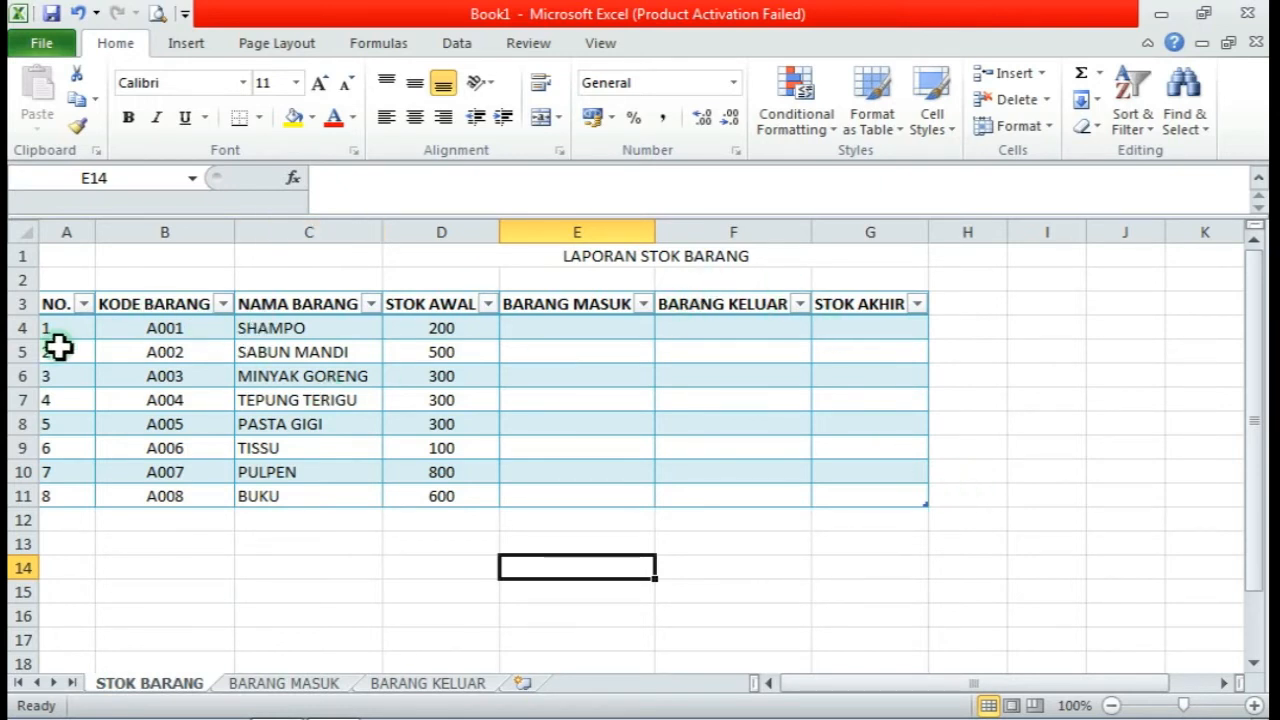
pyautogui.moveTo(60, 303); pyautogui.dragTo(907, 316)
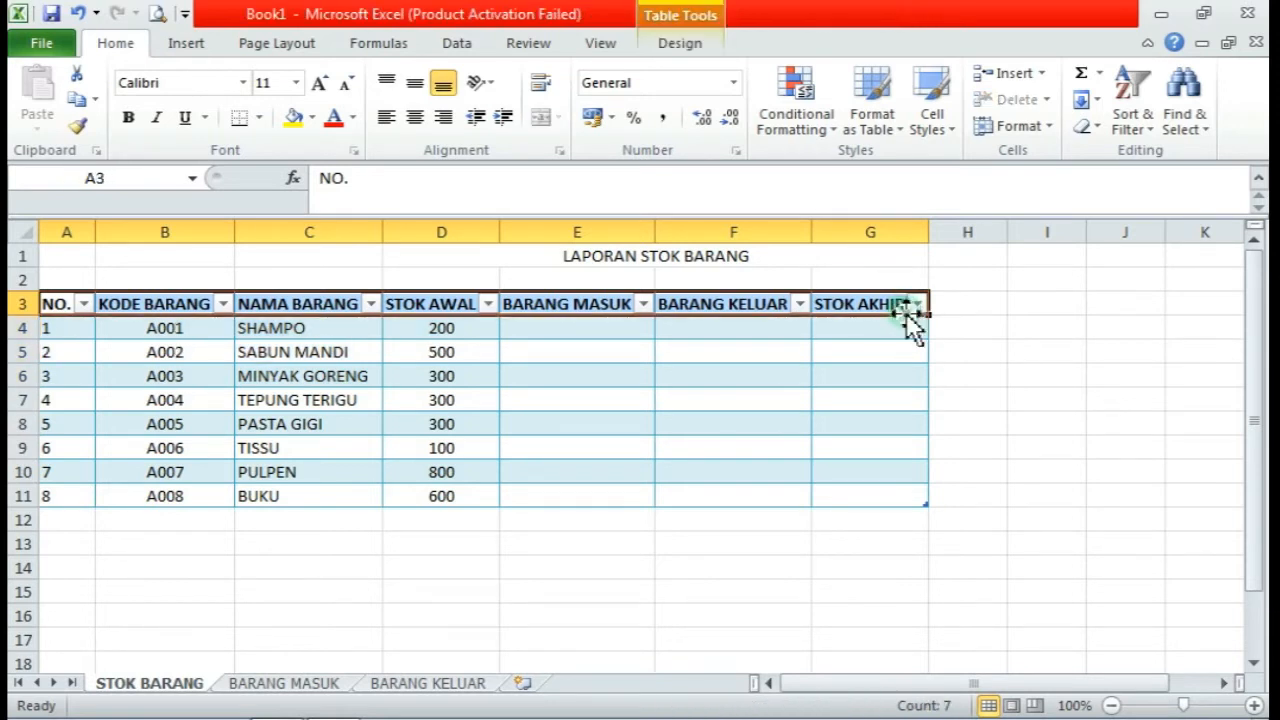
pyautogui.click(690, 50)
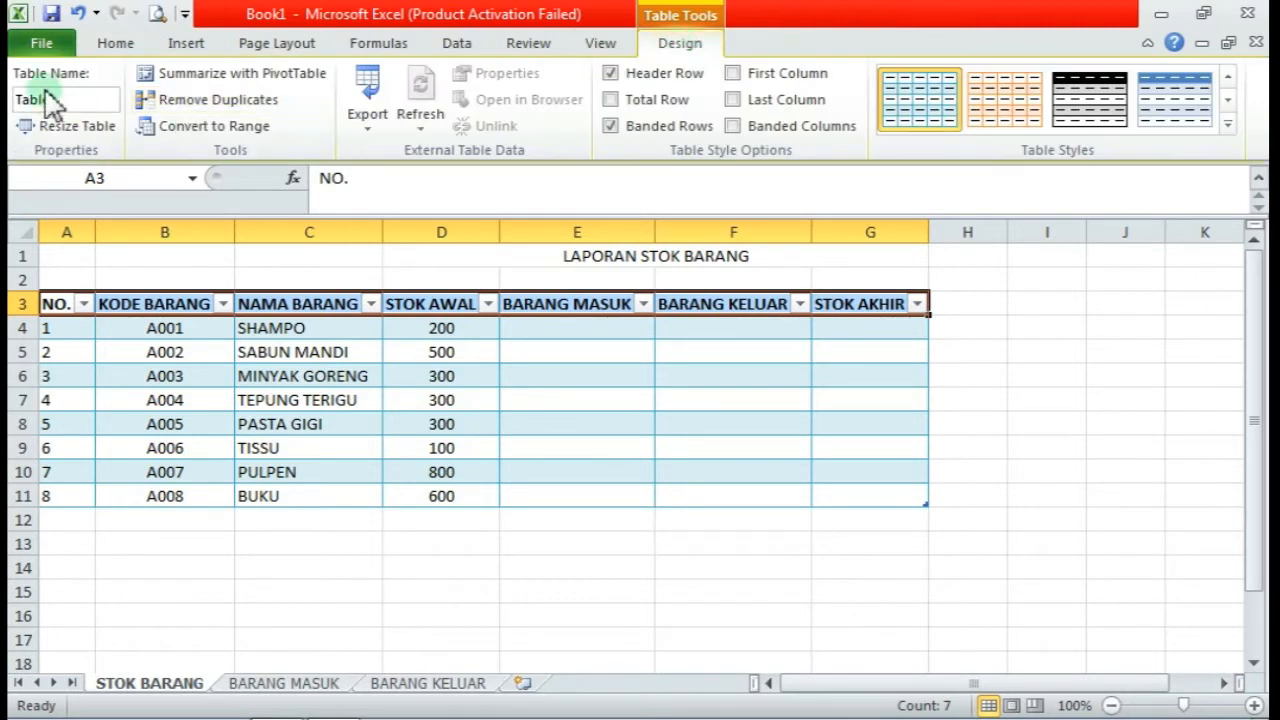
pyautogui.click(73, 101)
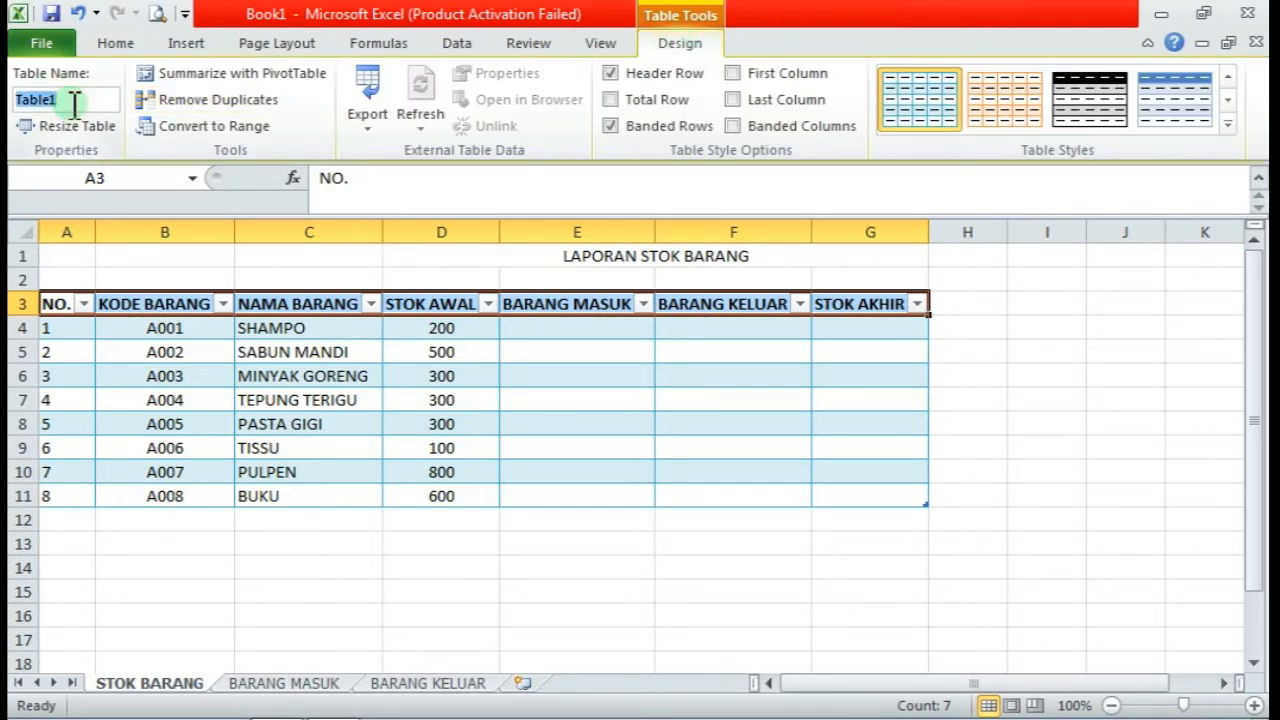
pyautogui.write('T')
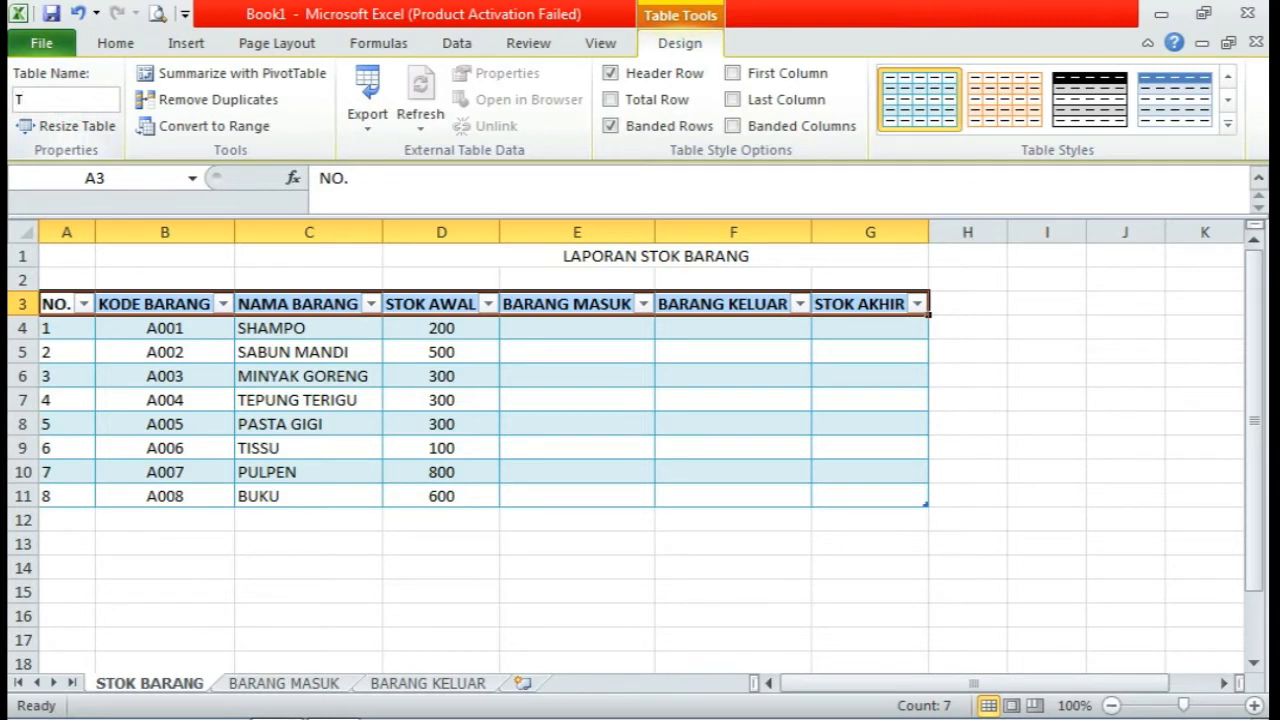
pyautogui.write('blStokbarang')
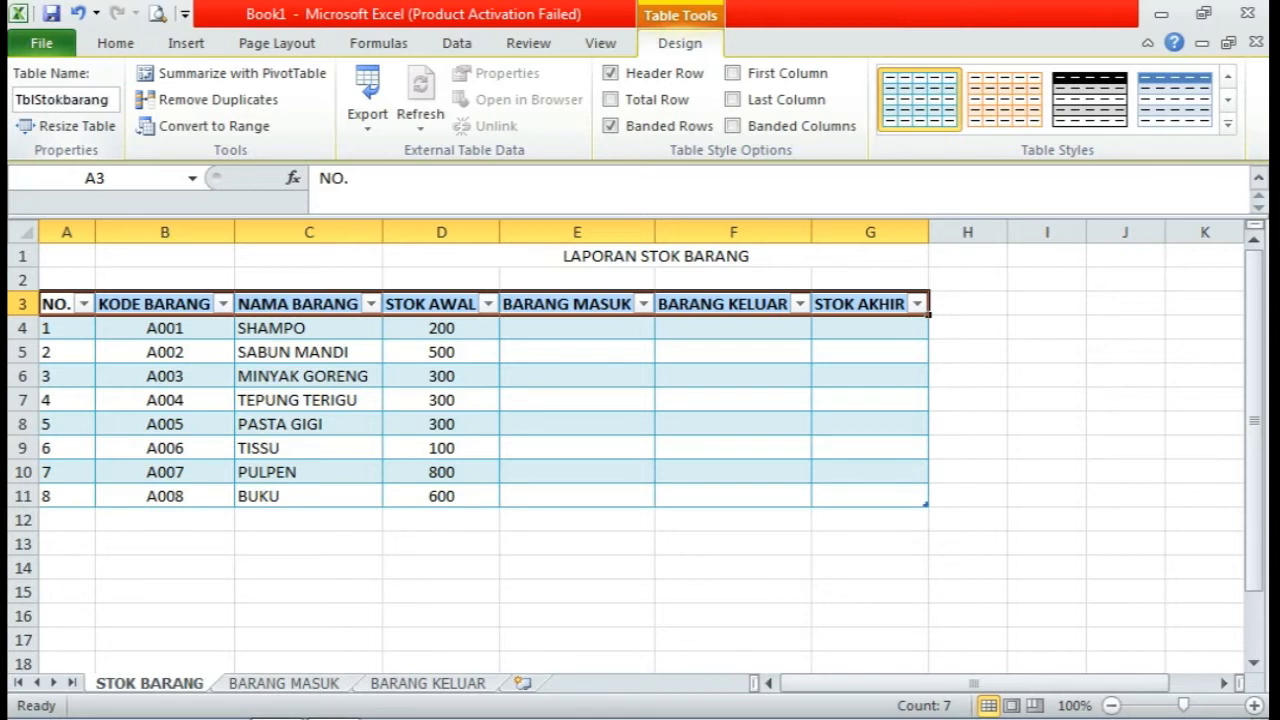
pyautogui.press('Return')
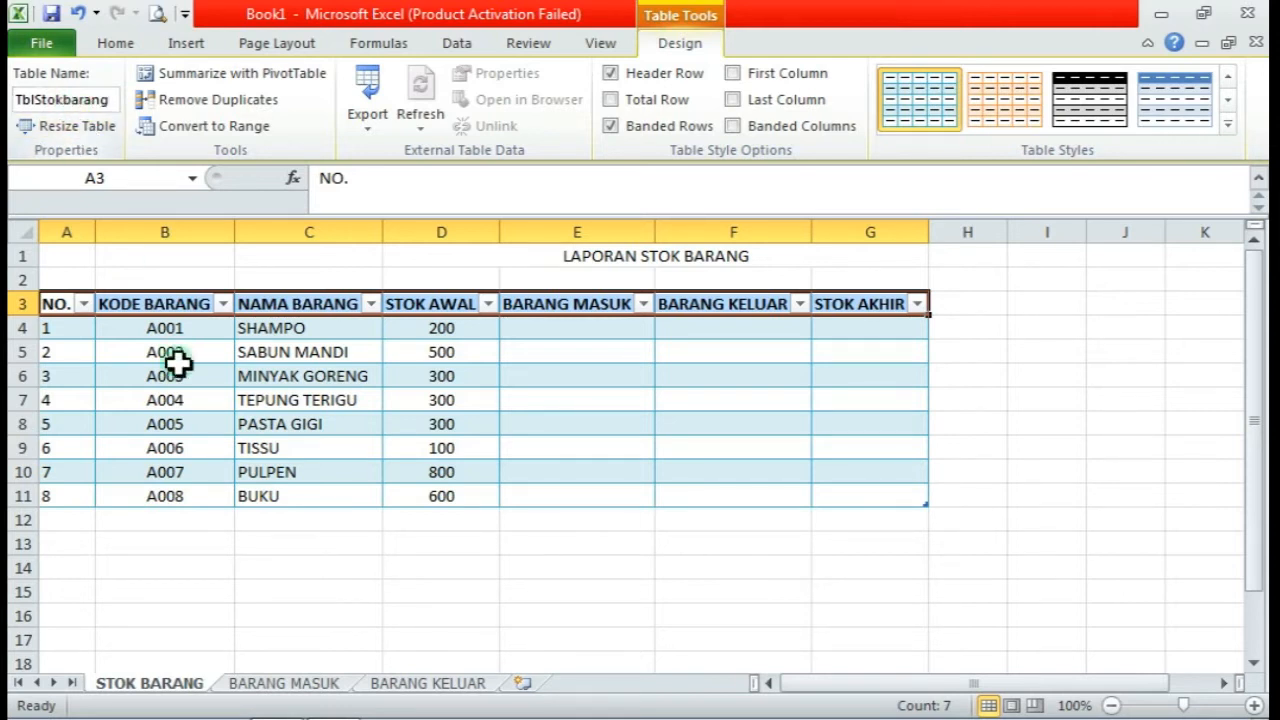
# Name the table on the BARANG MASUK sheet TblBarangmasuk
pyautogui.click(276, 684)
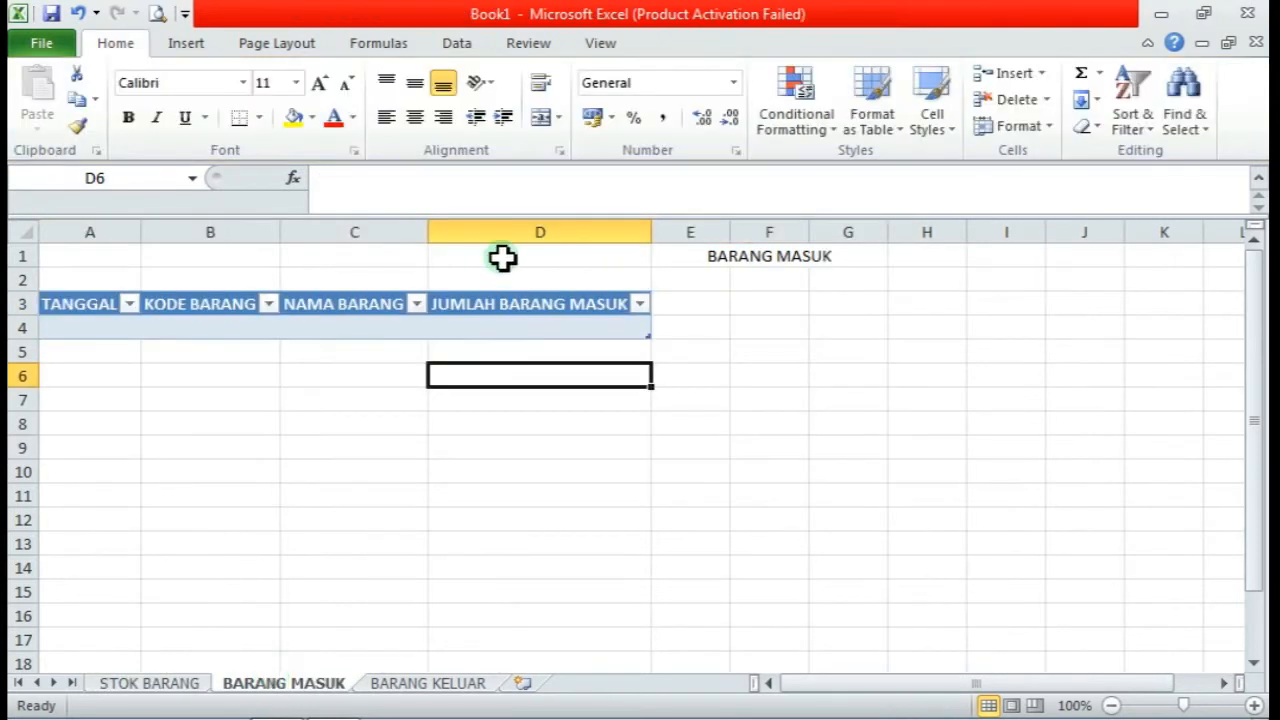
pyautogui.moveTo(86, 309); pyautogui.dragTo(597, 293)
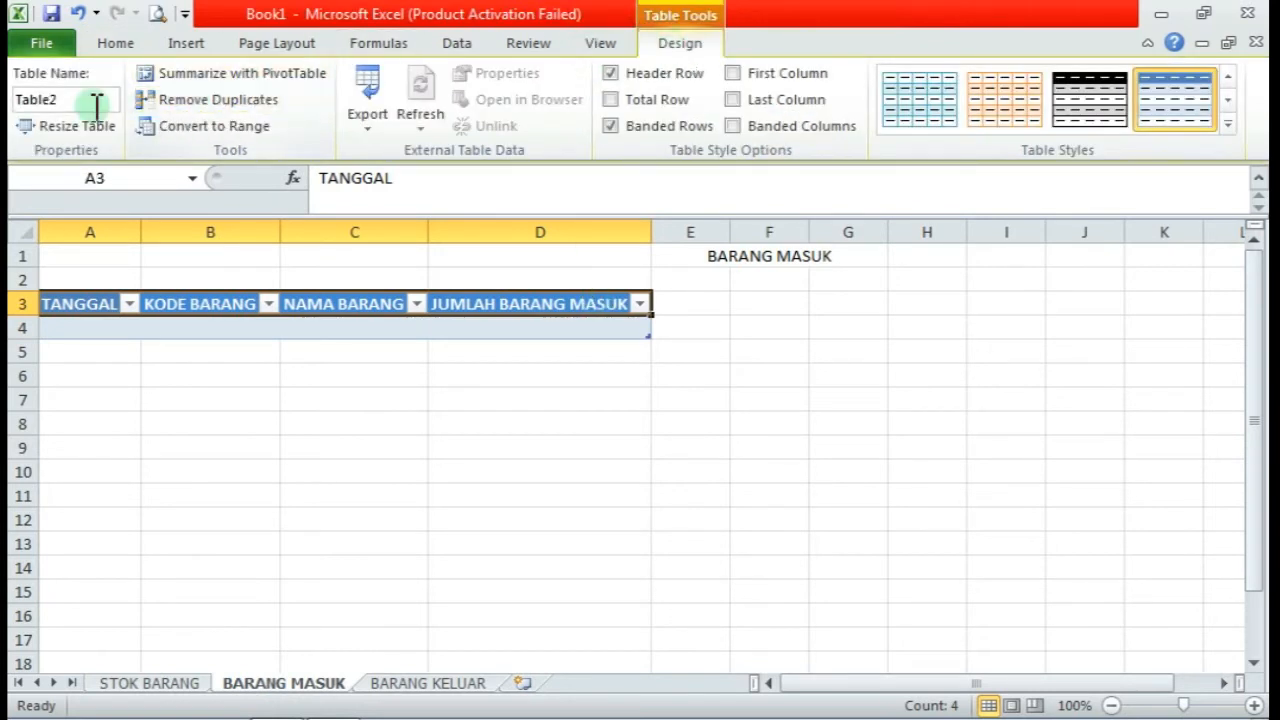
pyautogui.doubleClick(37, 100)
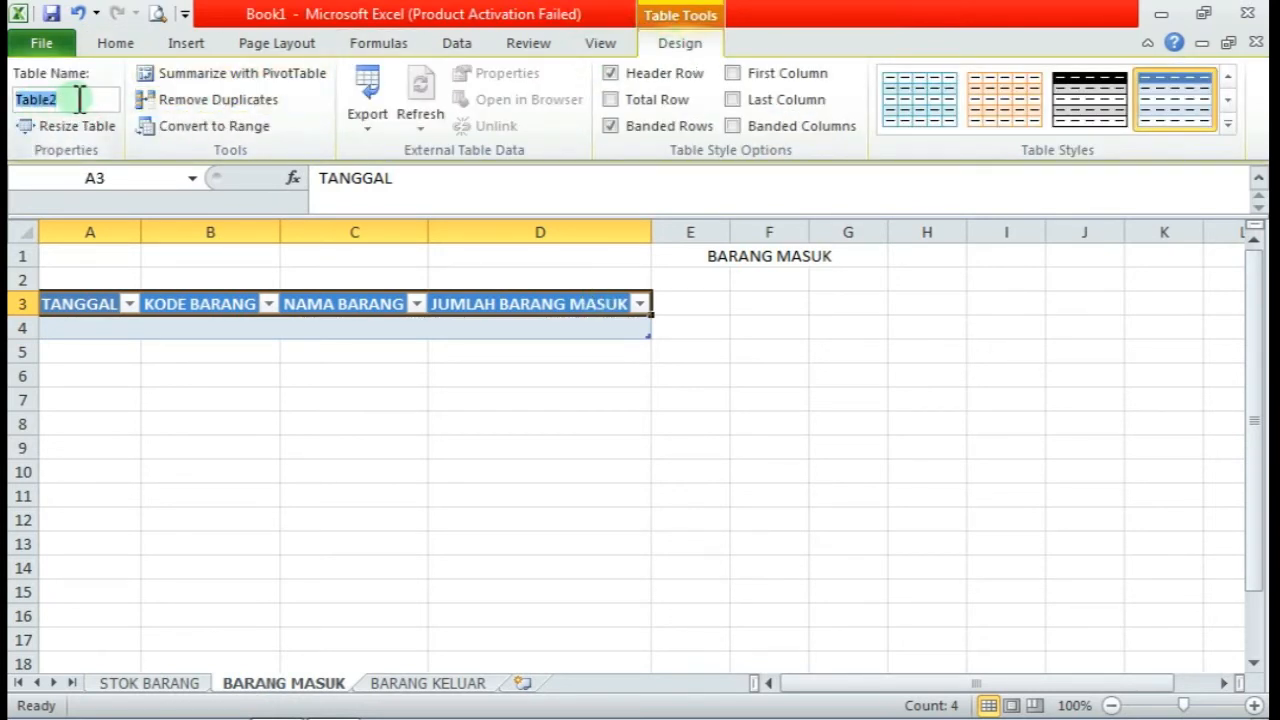
pyautogui.write('Tbl')
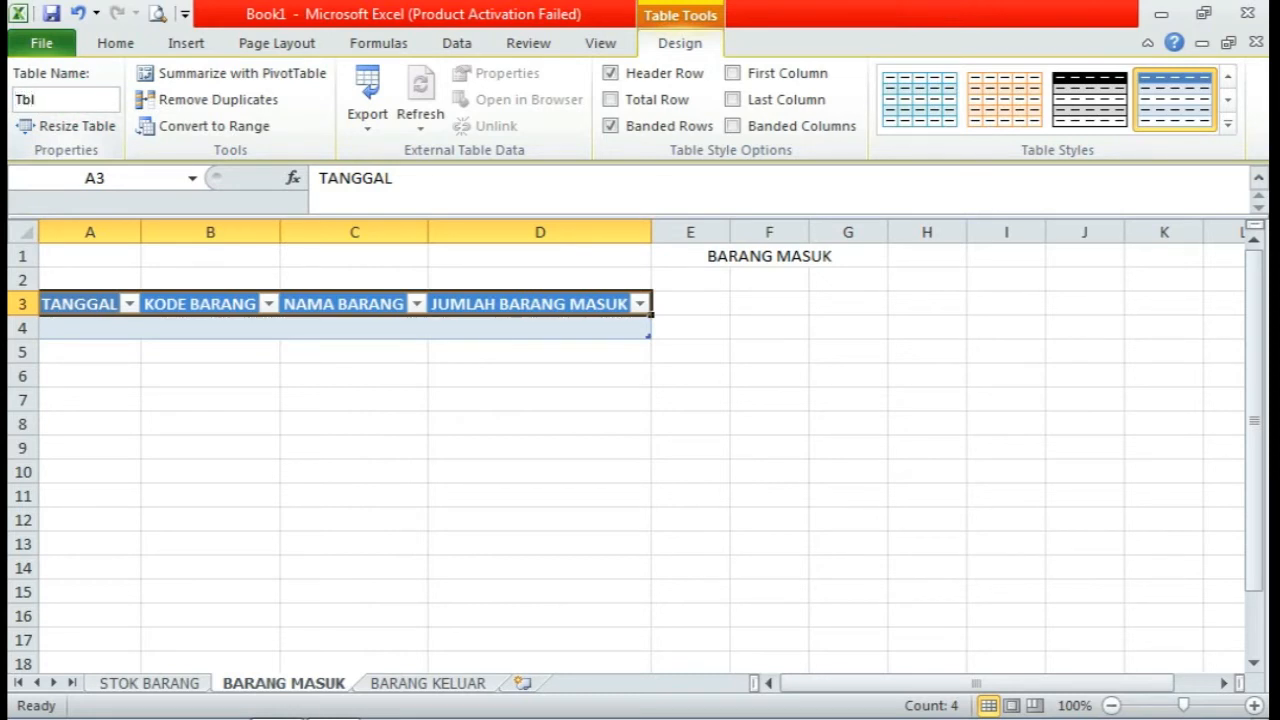
pyautogui.write('Barangmasuk')
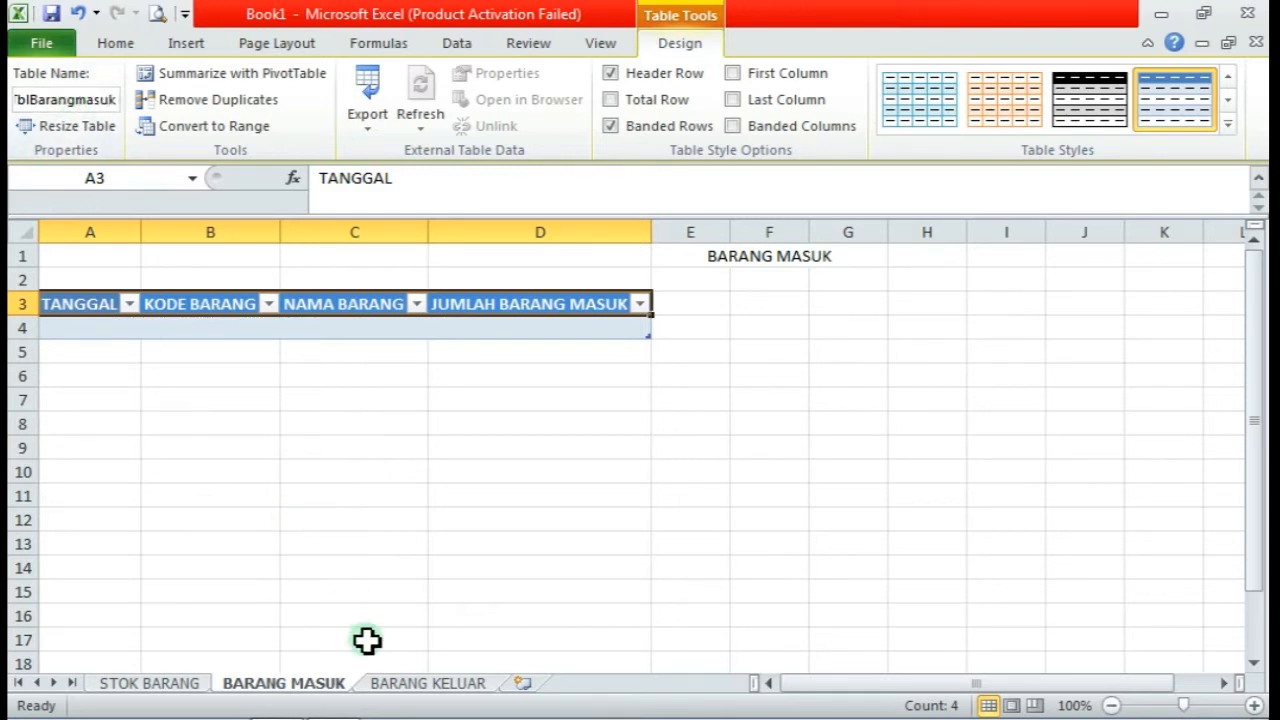
# Name the table on the BARANG KELUAR sheet TblBarangkeluar
pyautogui.click(405, 686)
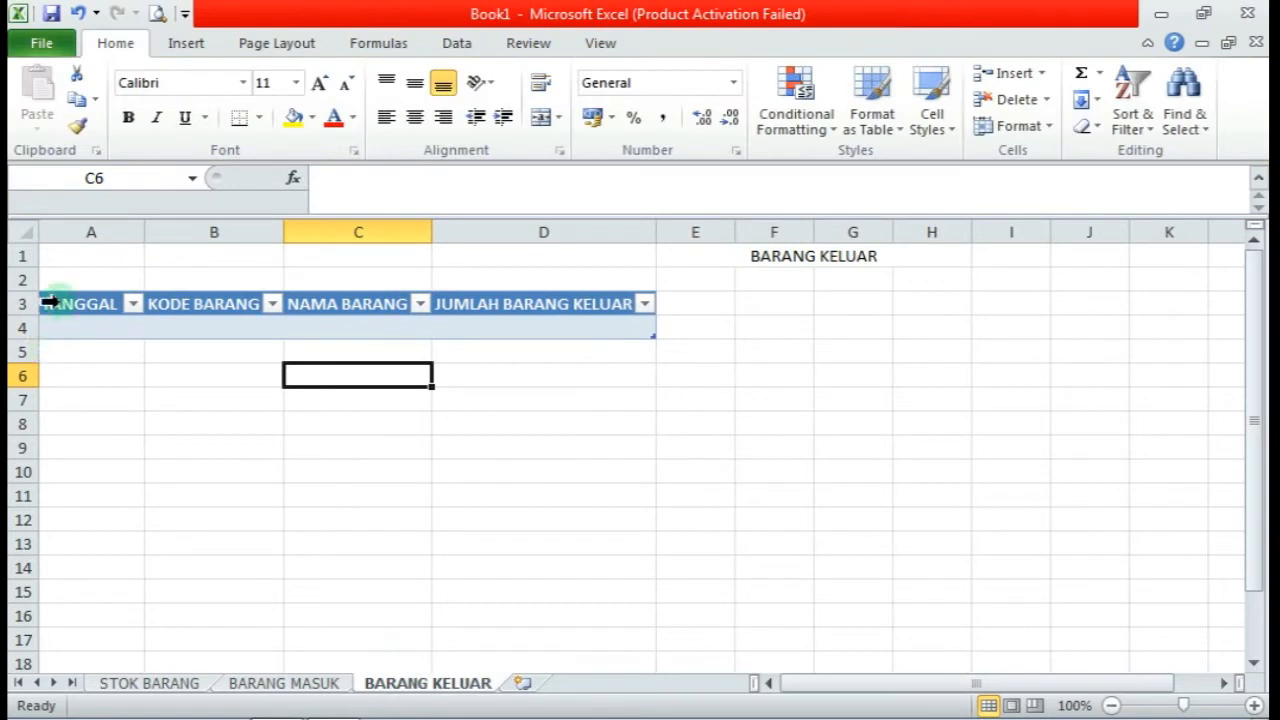
pyautogui.moveTo(63, 300); pyautogui.dragTo(529, 303)
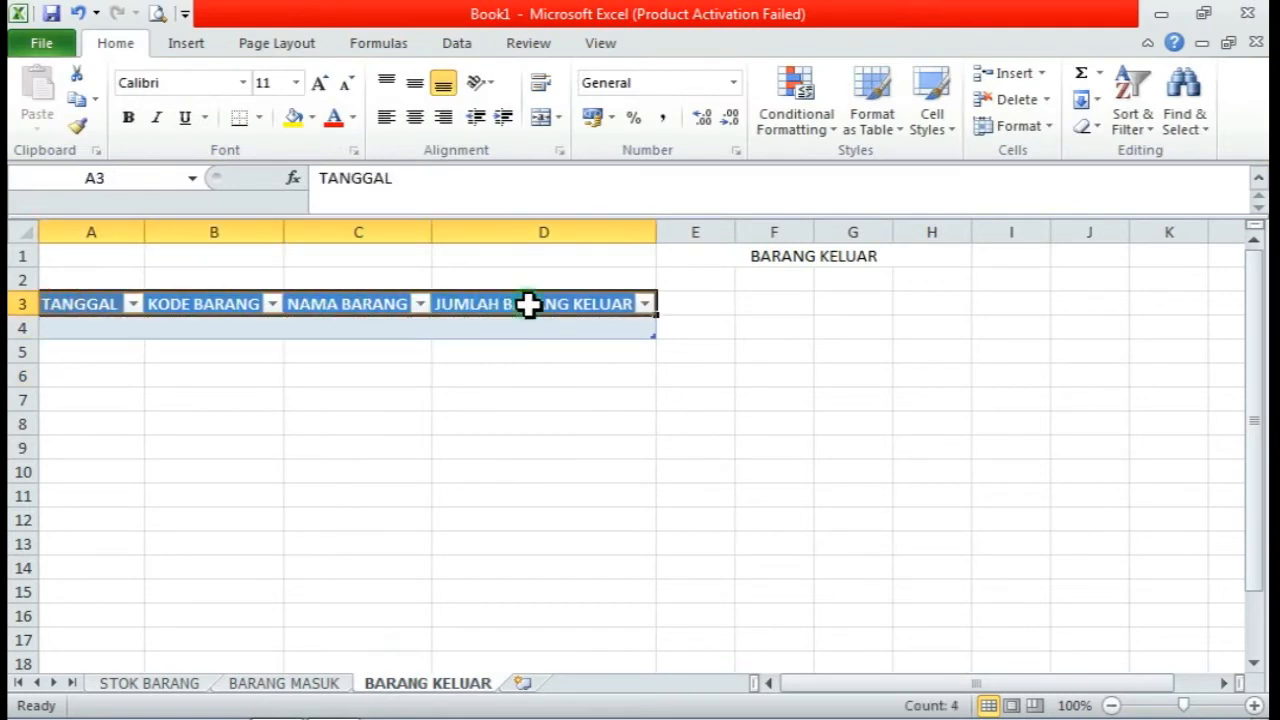
pyautogui.click(87, 101)
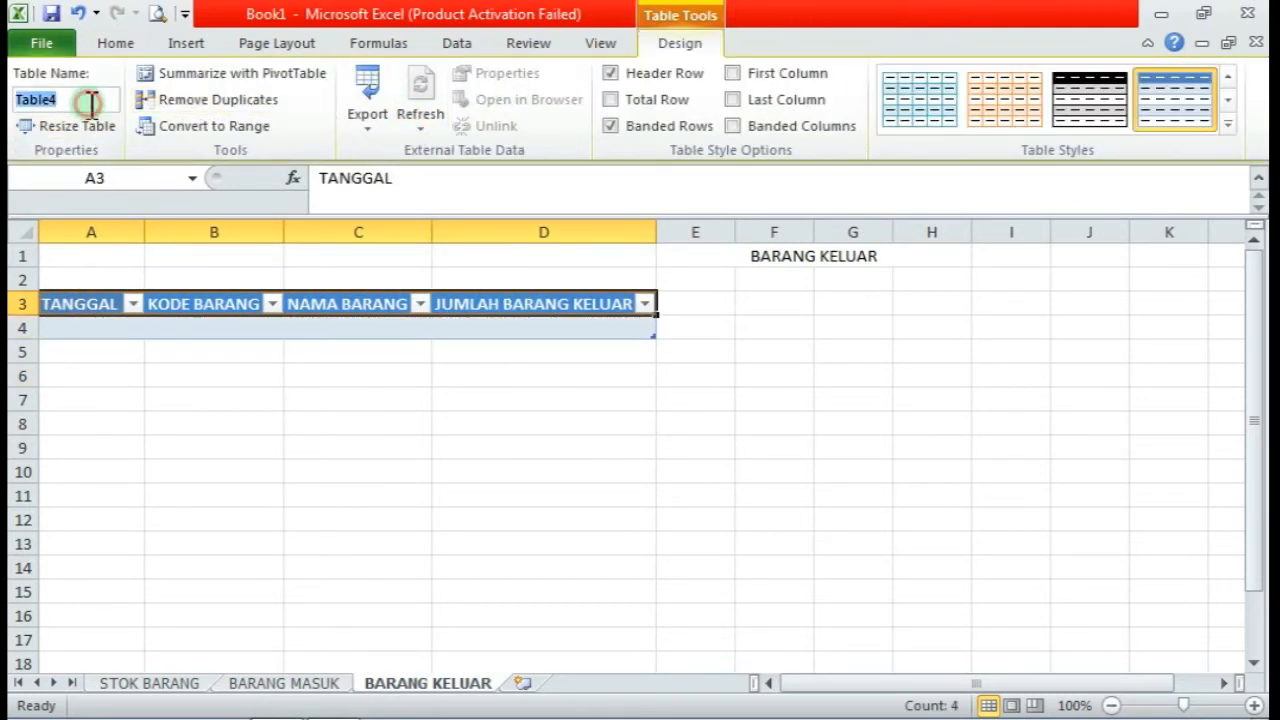
pyautogui.write('Tbl')
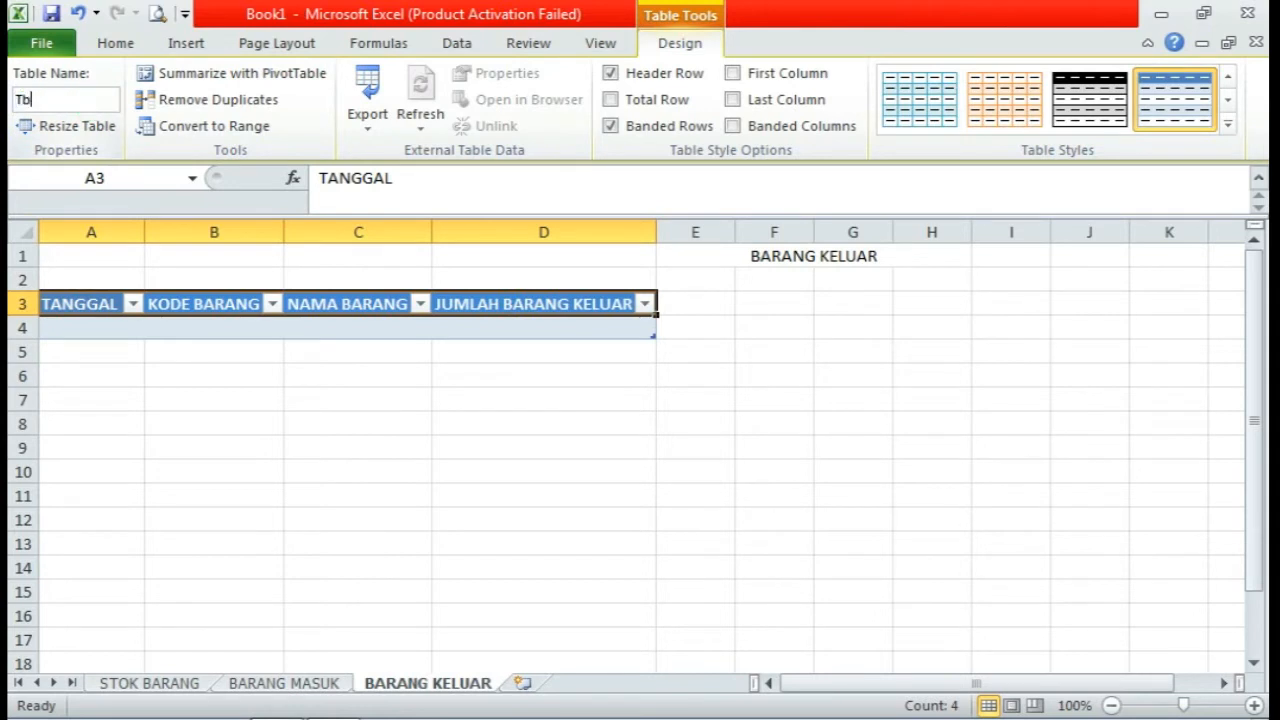
pyautogui.write('Barangkeluar')
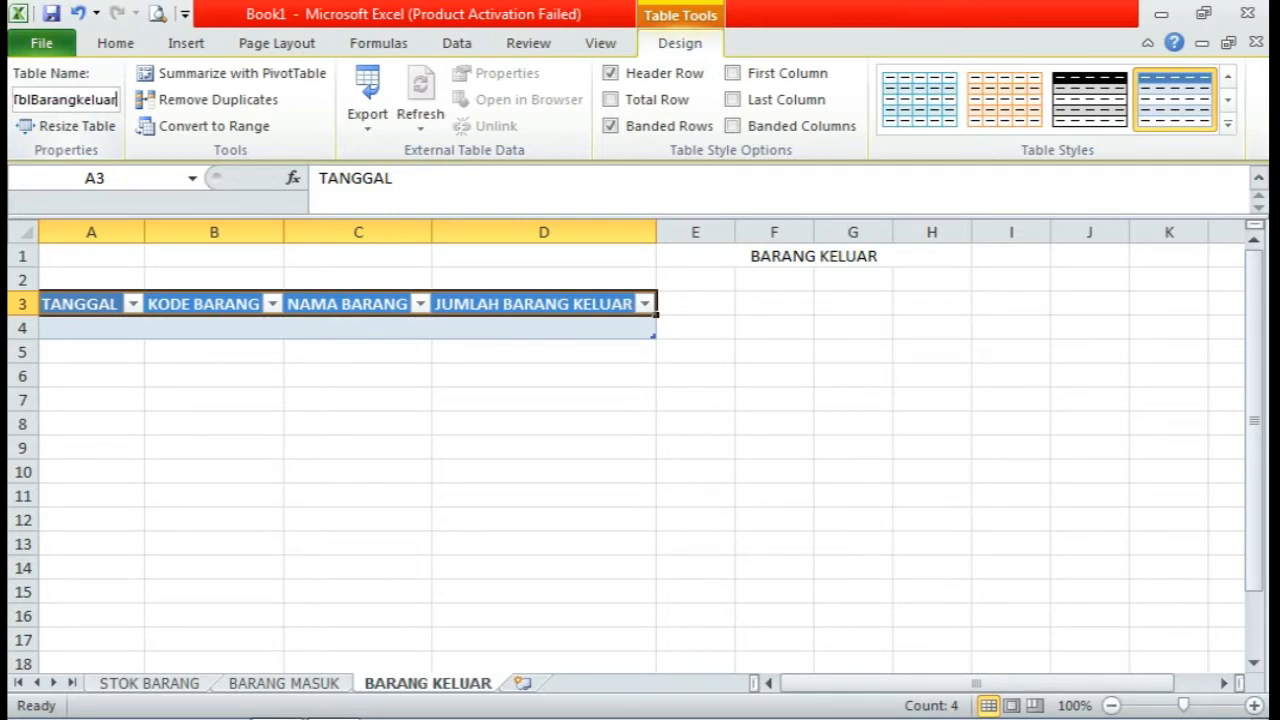
pyautogui.click(290, 615)
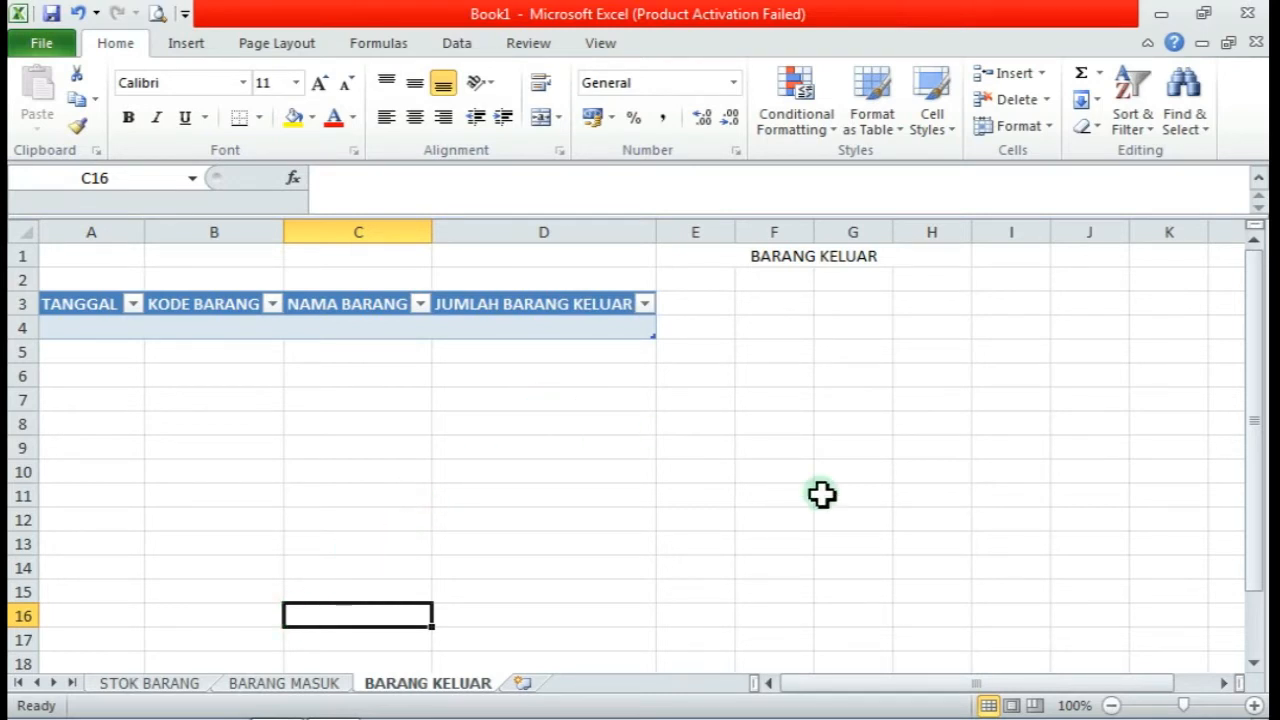
# Begin a VLOOKUP formula in cell C4 on the BARANG MASUK sheet with the row's KODE BARANG cell as the lookup value
pyautogui.click(278, 686)
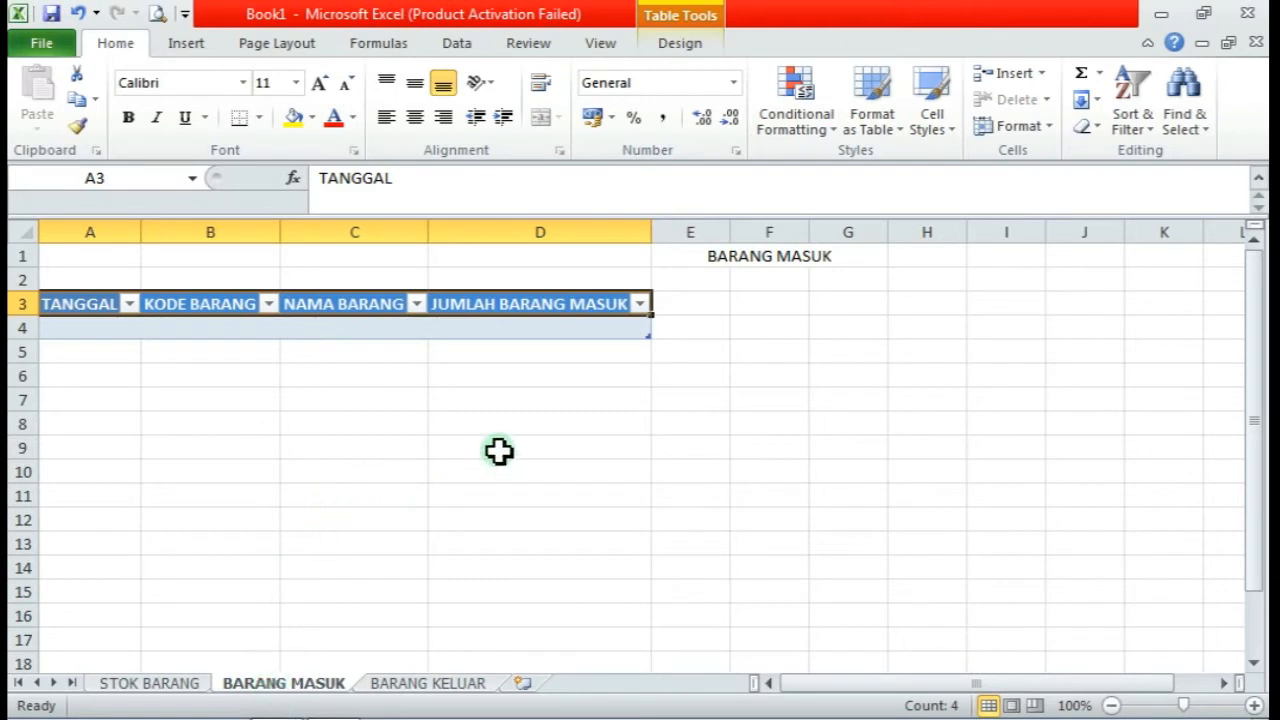
pyautogui.click(358, 330)
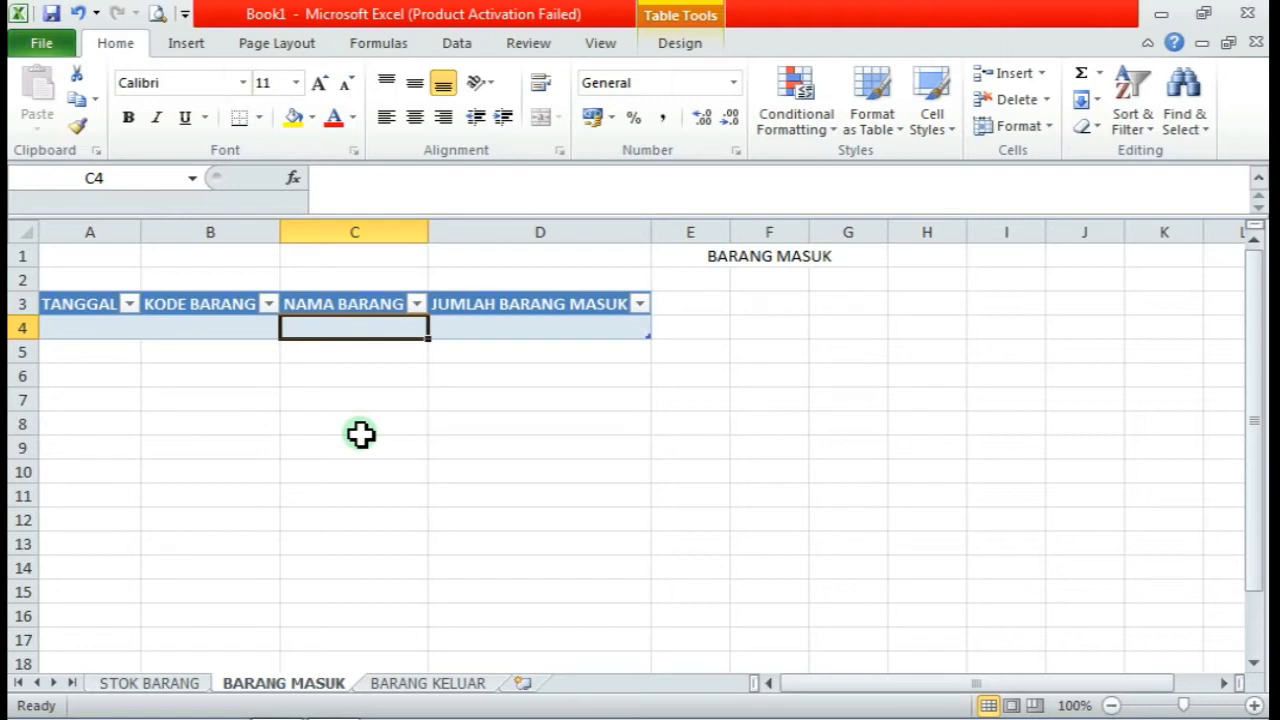
pyautogui.write('=v')
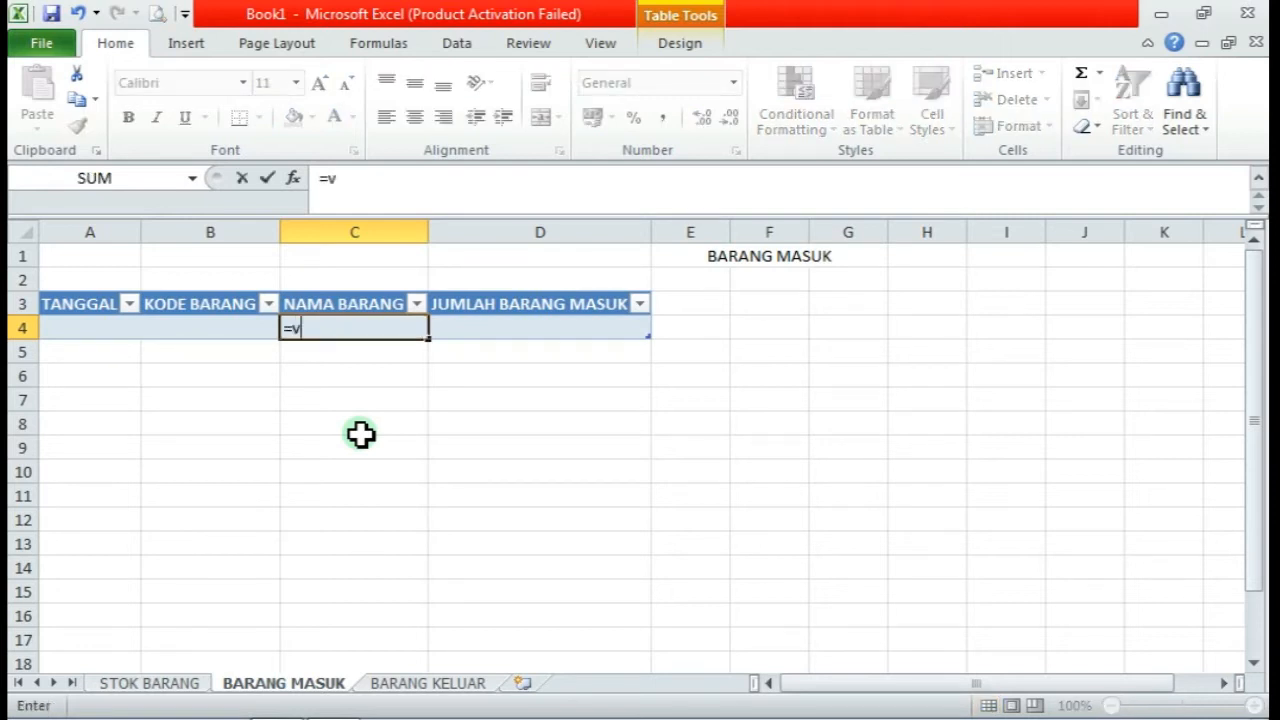
pyautogui.write('lookup')
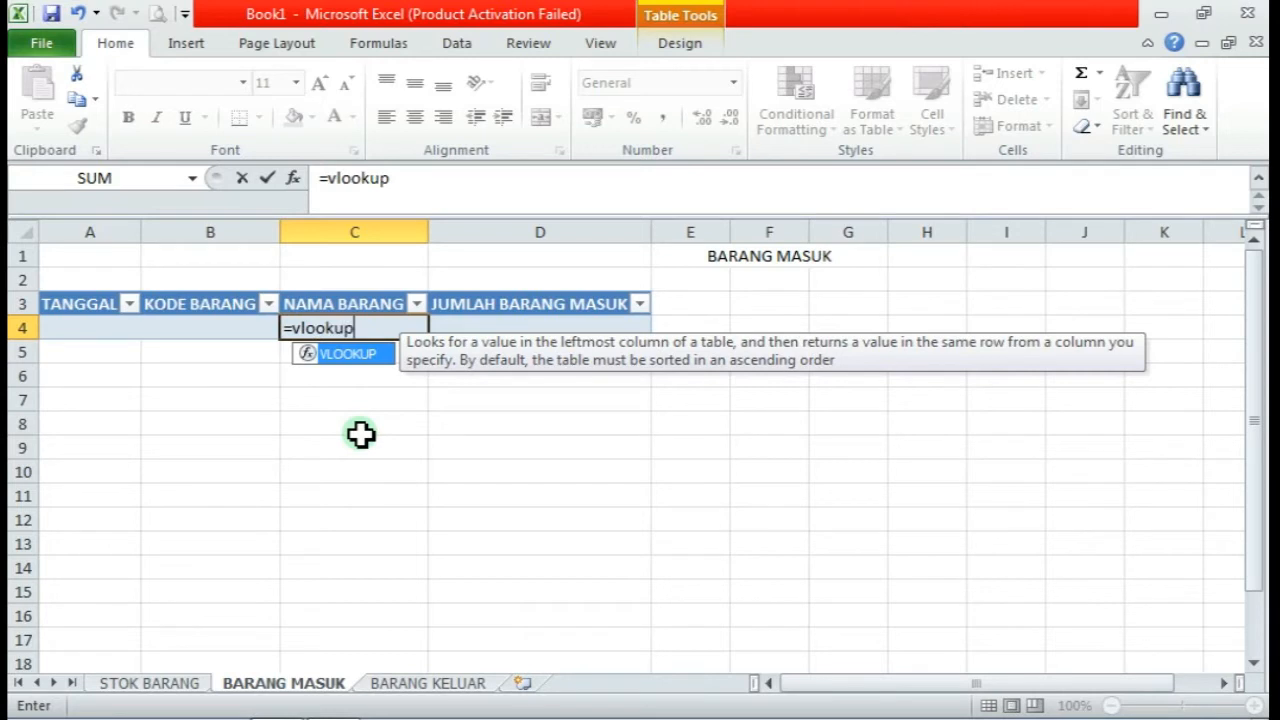
pyautogui.write('(')
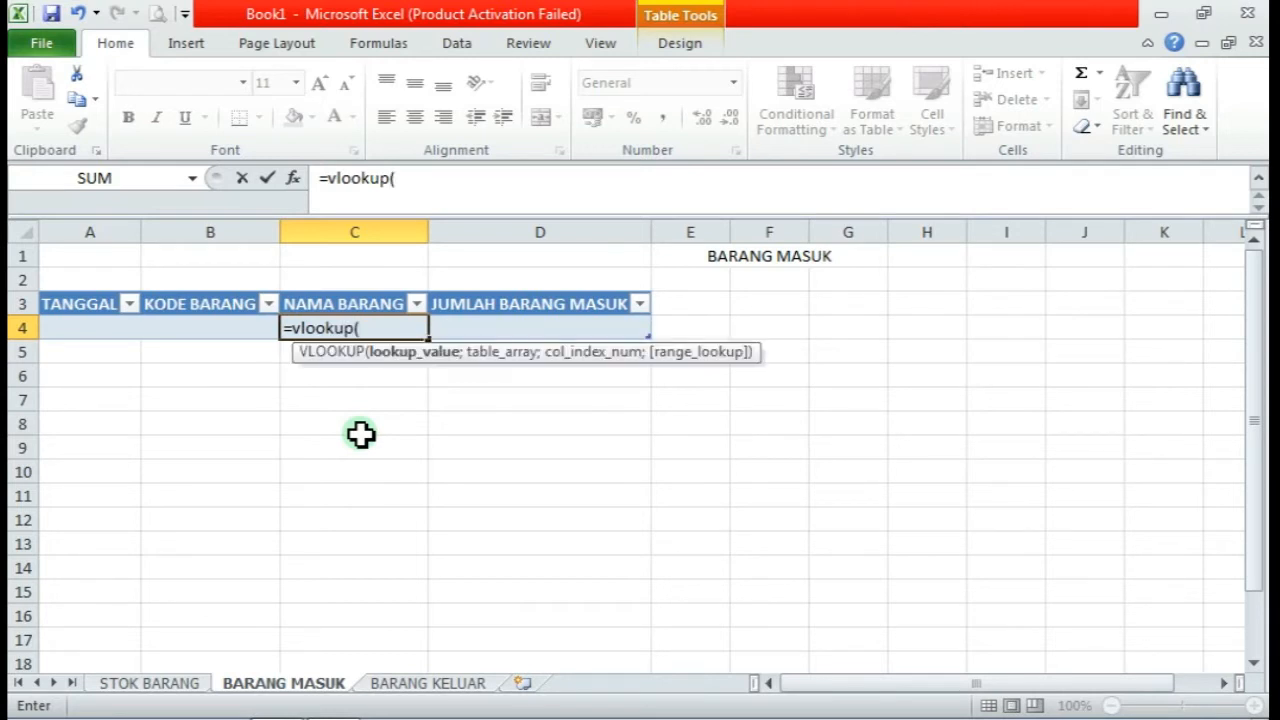
pyautogui.click(210, 326)
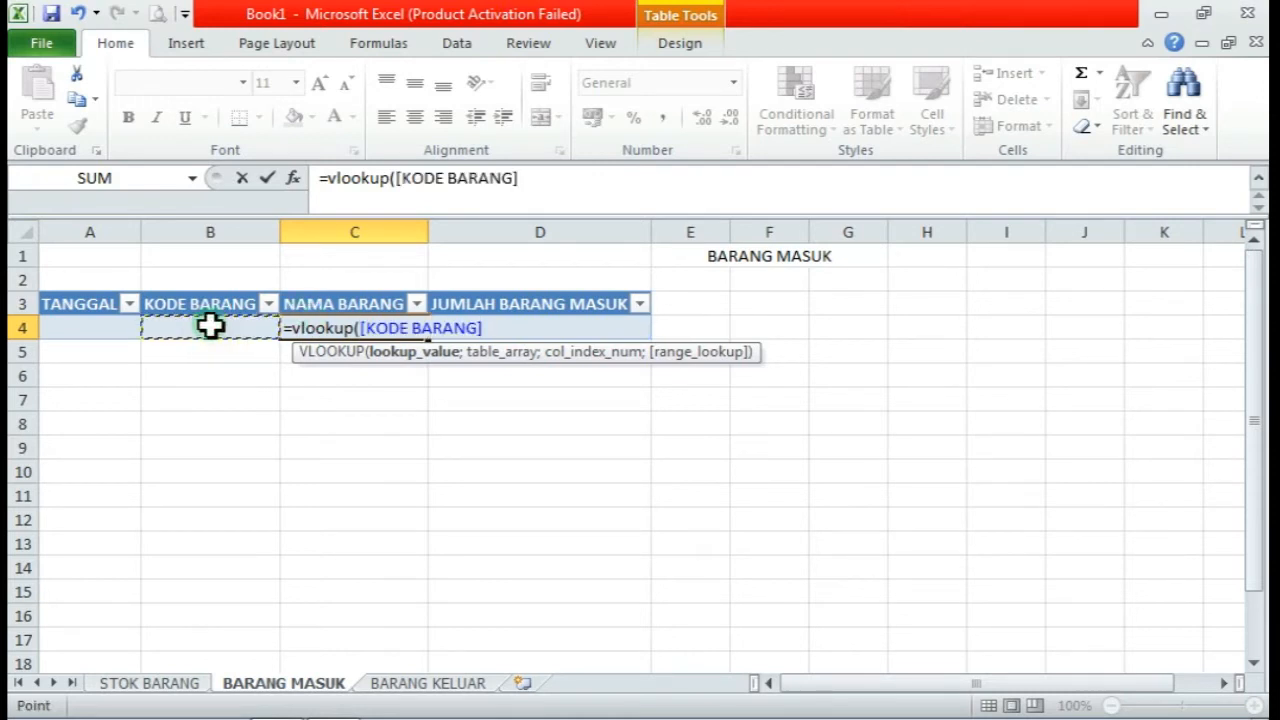
pyautogui.write(';')
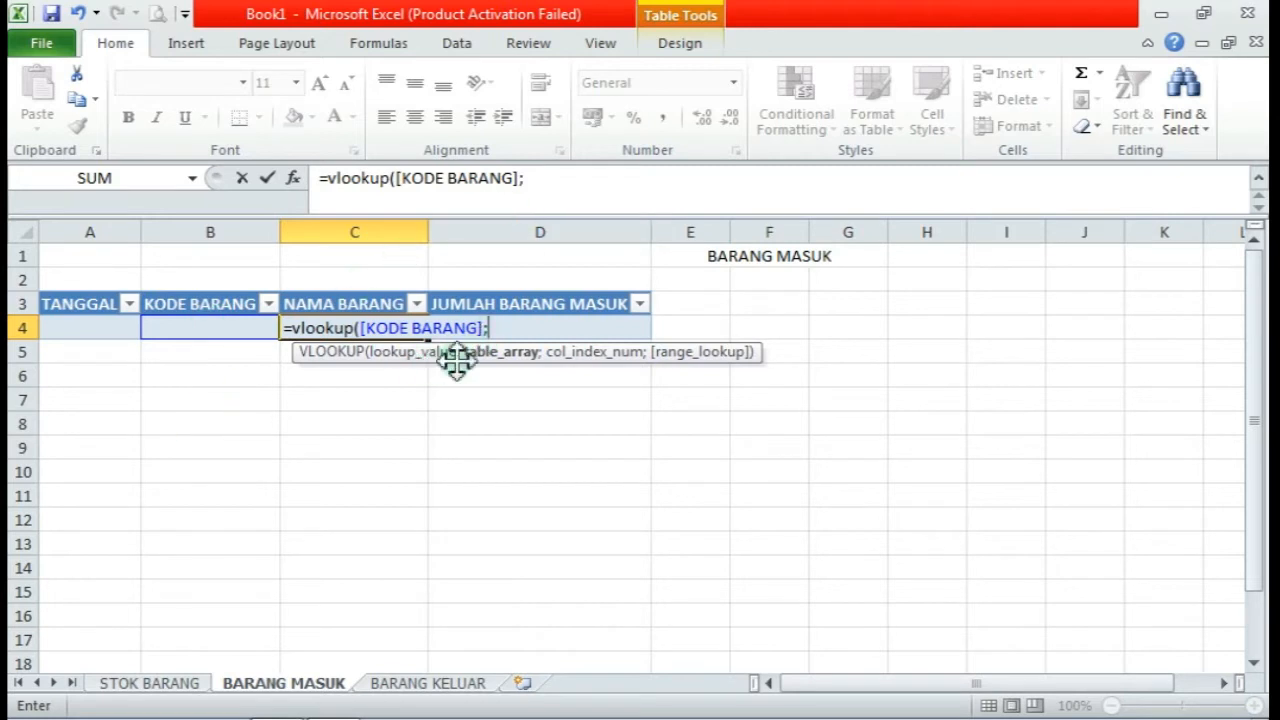
# Complete the BARANG MASUK VLOOKUP with TblStokbarang's KODE BARANG to NAMA BARANG columns as table array, column index 2 and FALSE for exact match
pyautogui.click(148, 684)
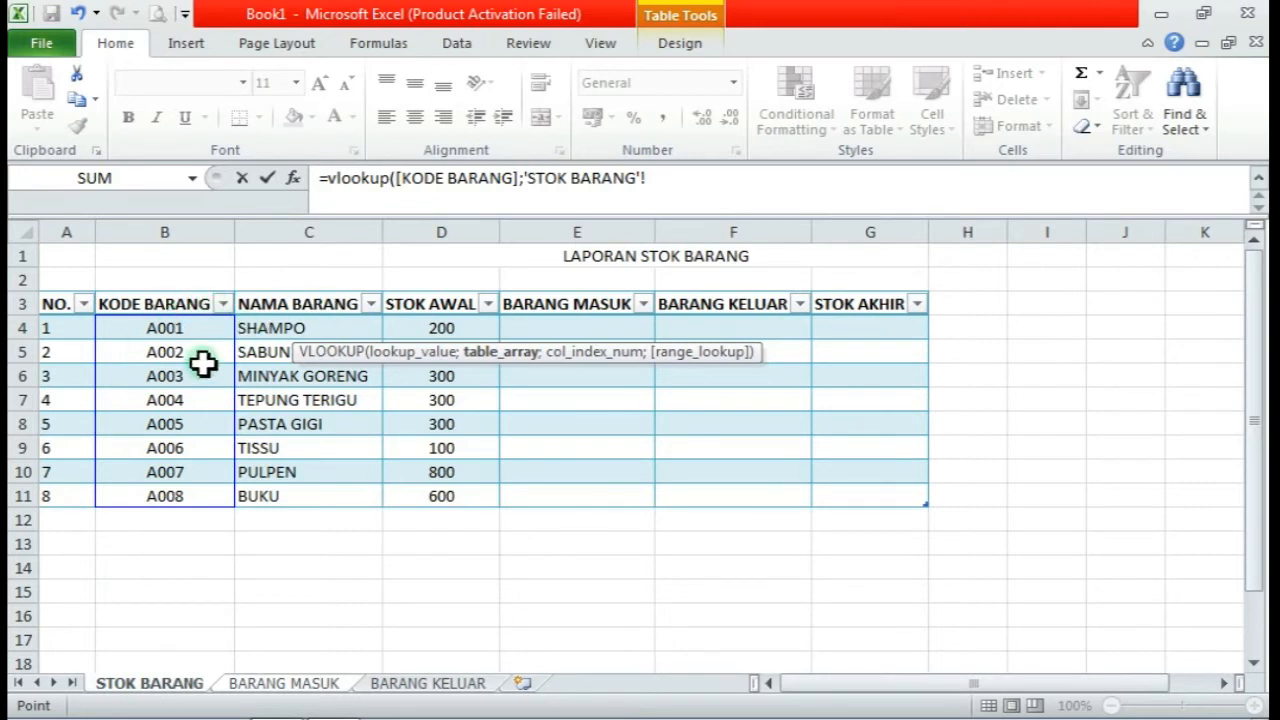
pyautogui.moveTo(185, 334); pyautogui.dragTo(309, 492)
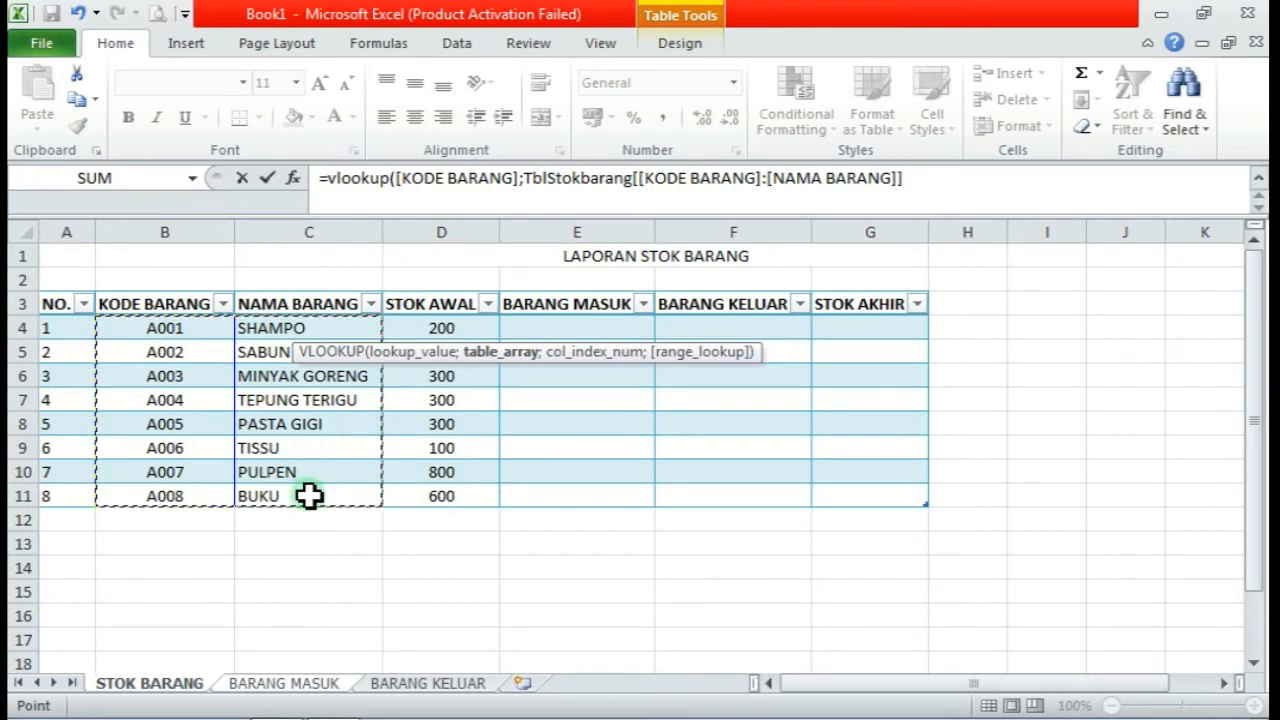
pyautogui.write(';2')
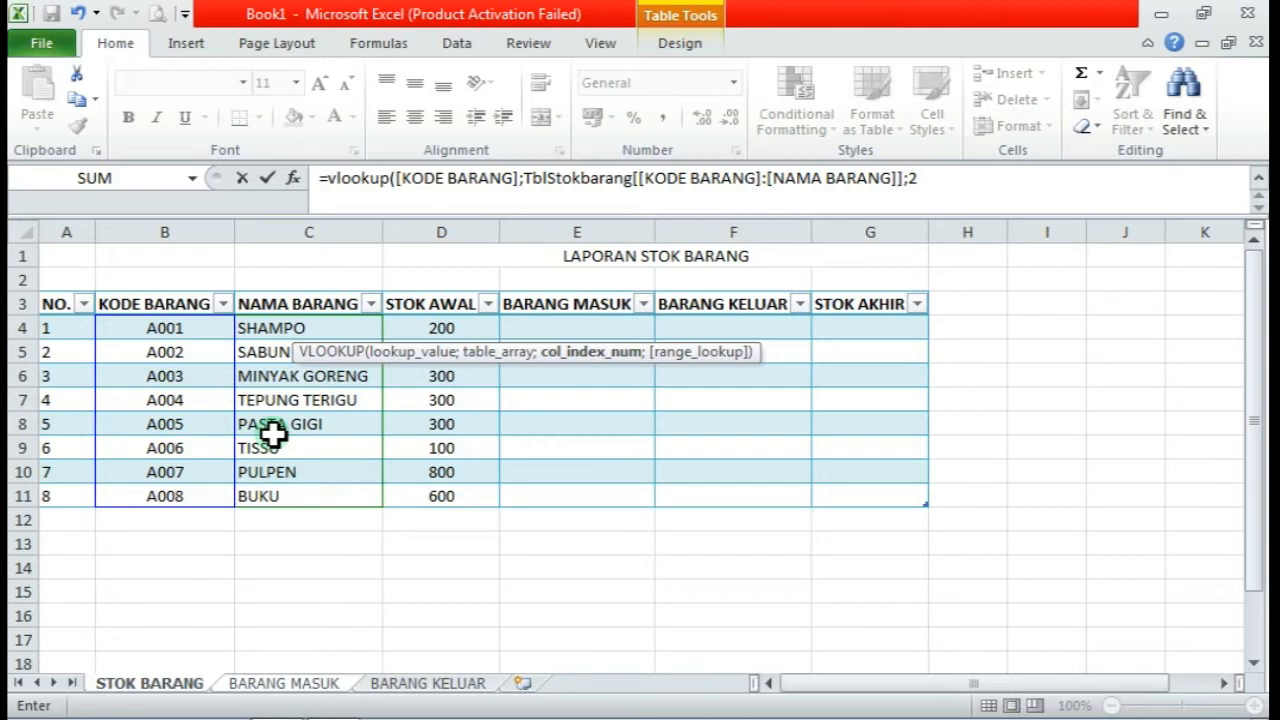
pyautogui.write(';')
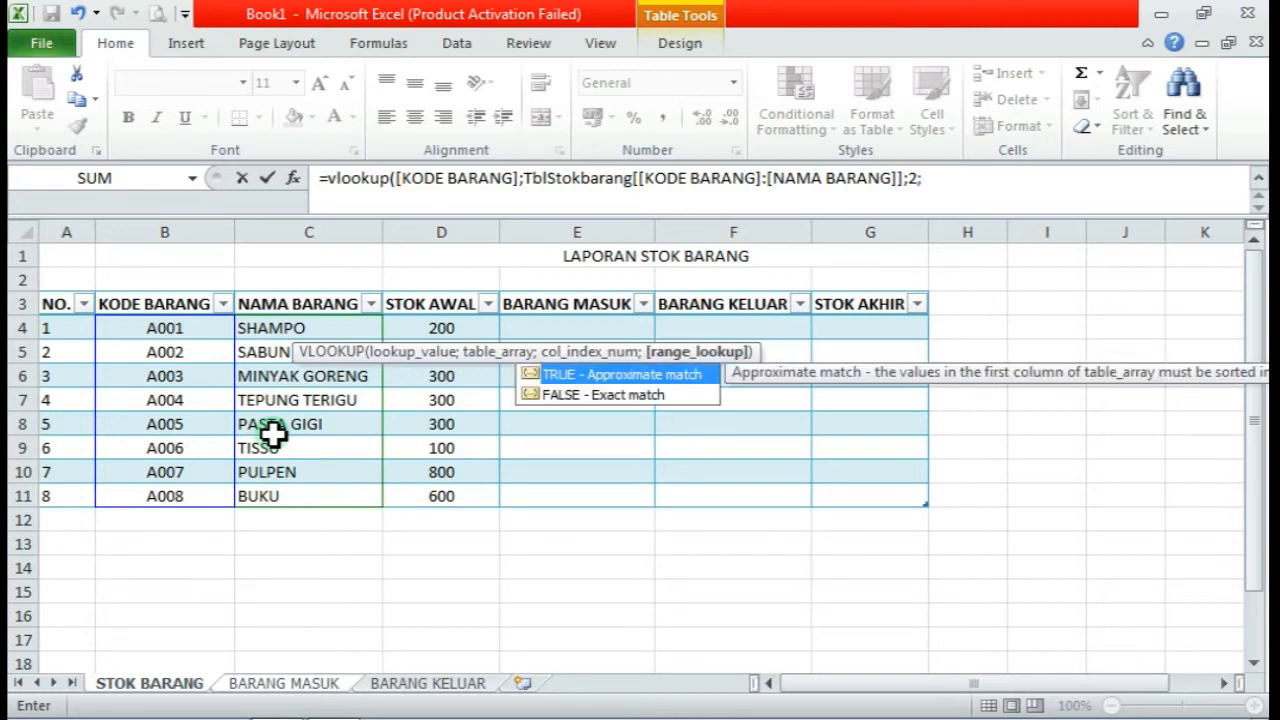
pyautogui.write('false)')
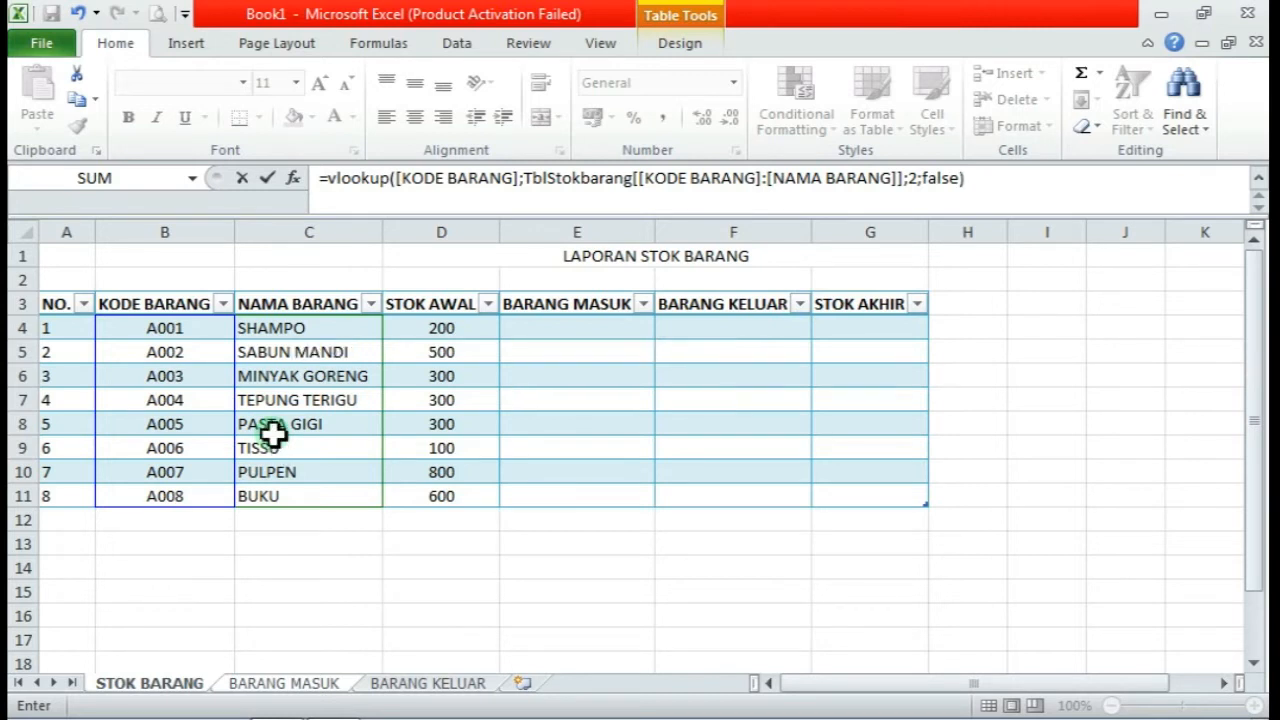
pyautogui.press('Return')
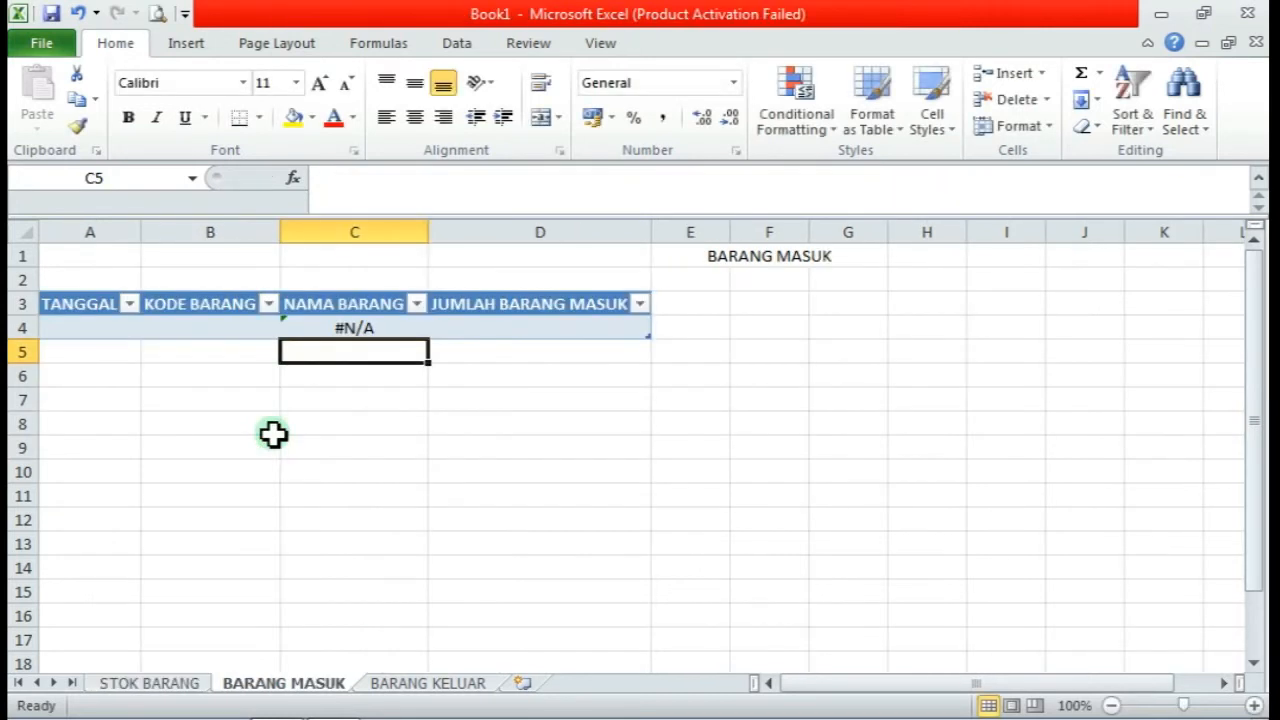
pyautogui.click(333, 329)
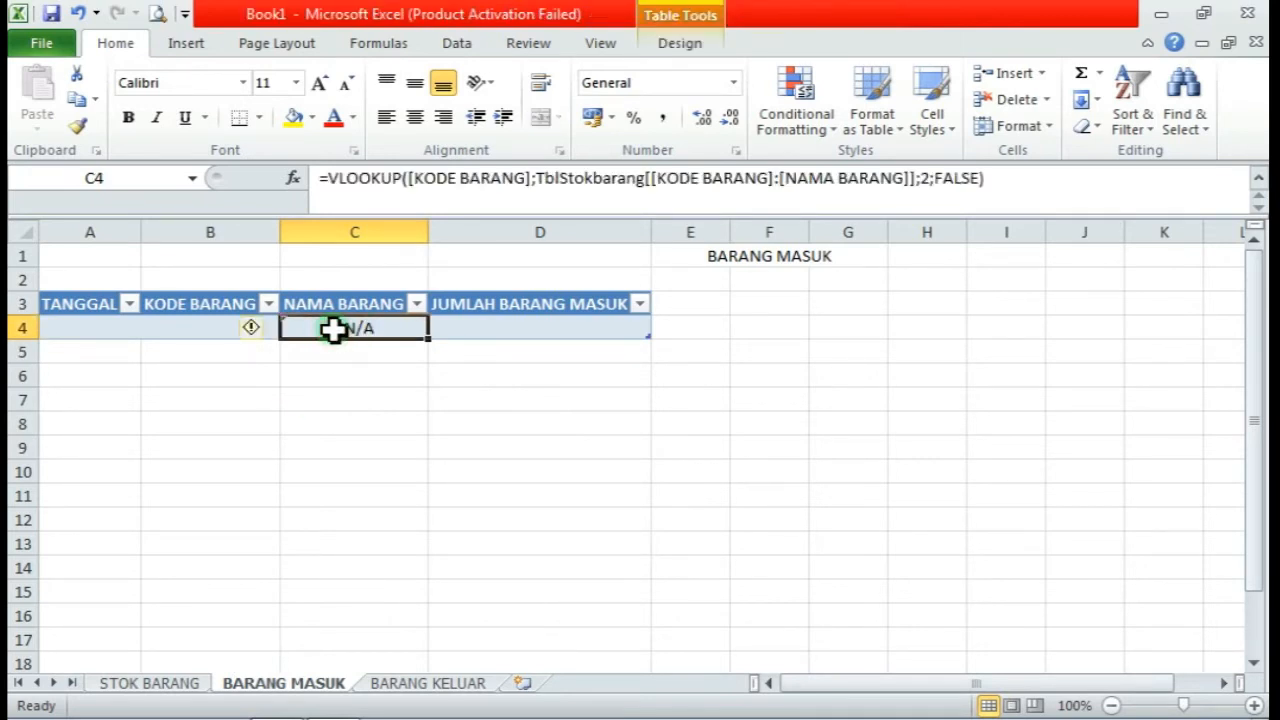
pyautogui.click(342, 372)
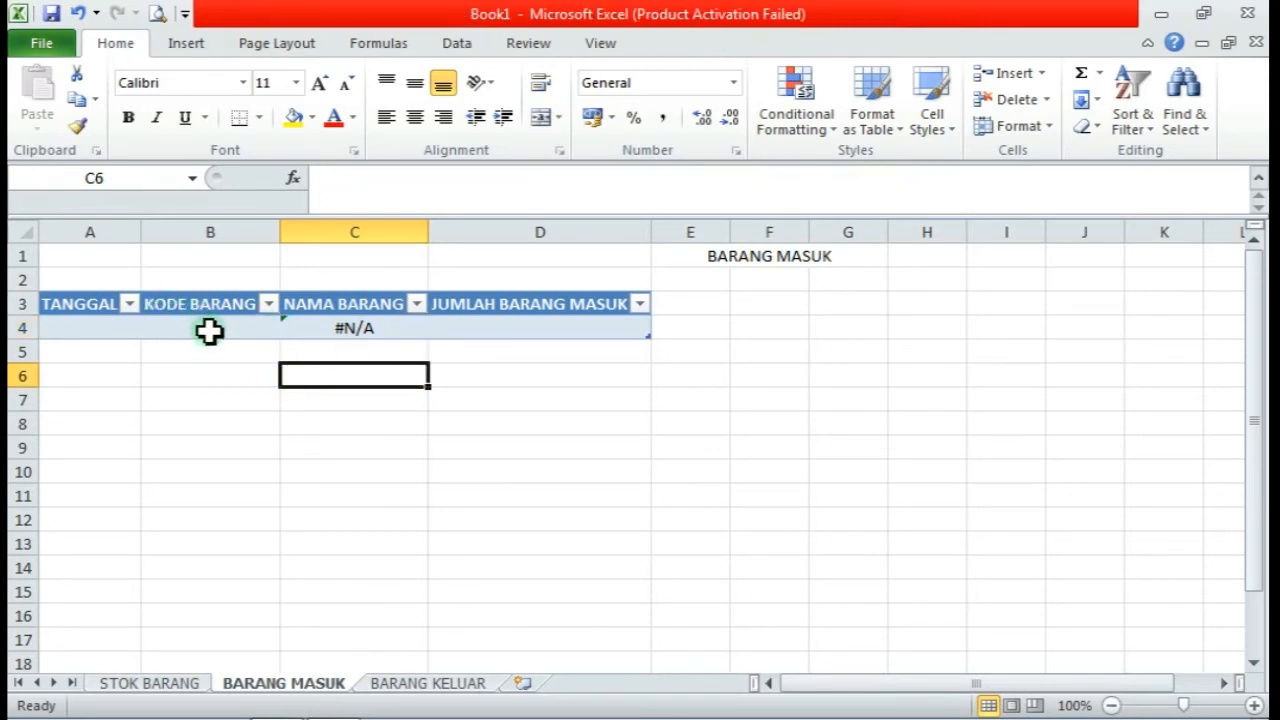
# Enter the item code A001 in KODE BARANG cell B4 on the BARANG MASUK sheet to test the lookup
pyautogui.click(208, 331)
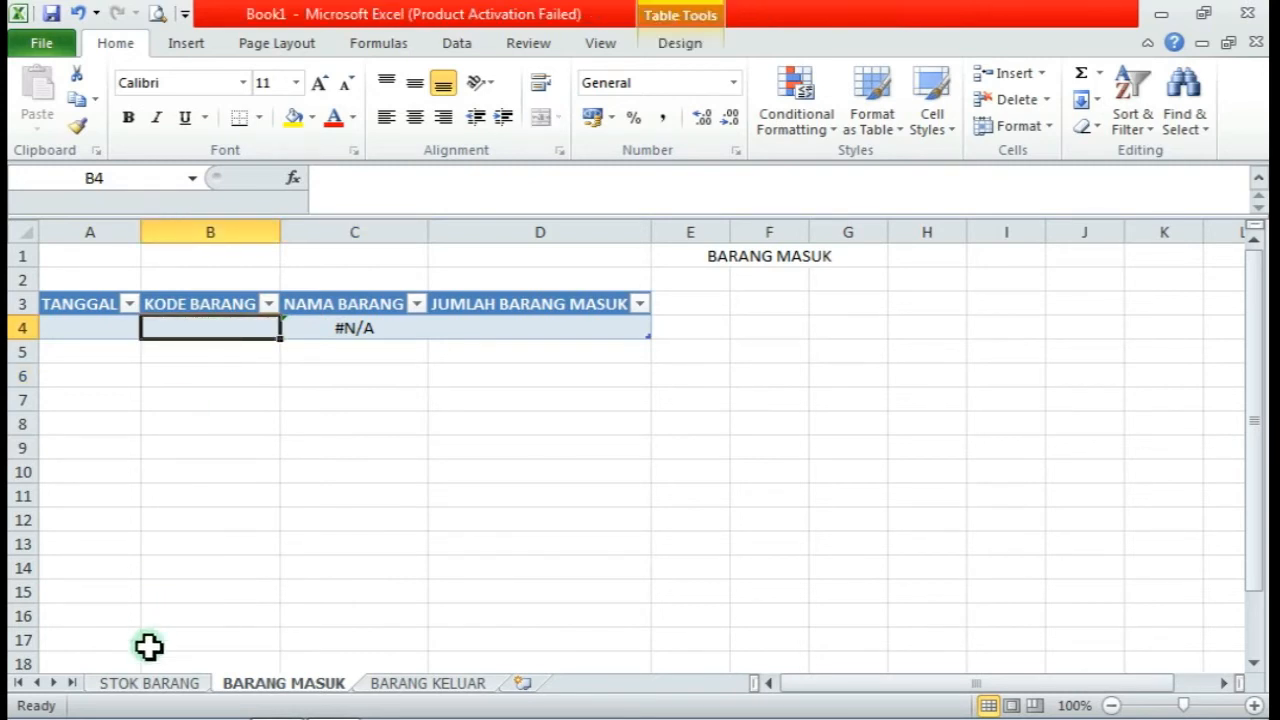
pyautogui.click(150, 683)
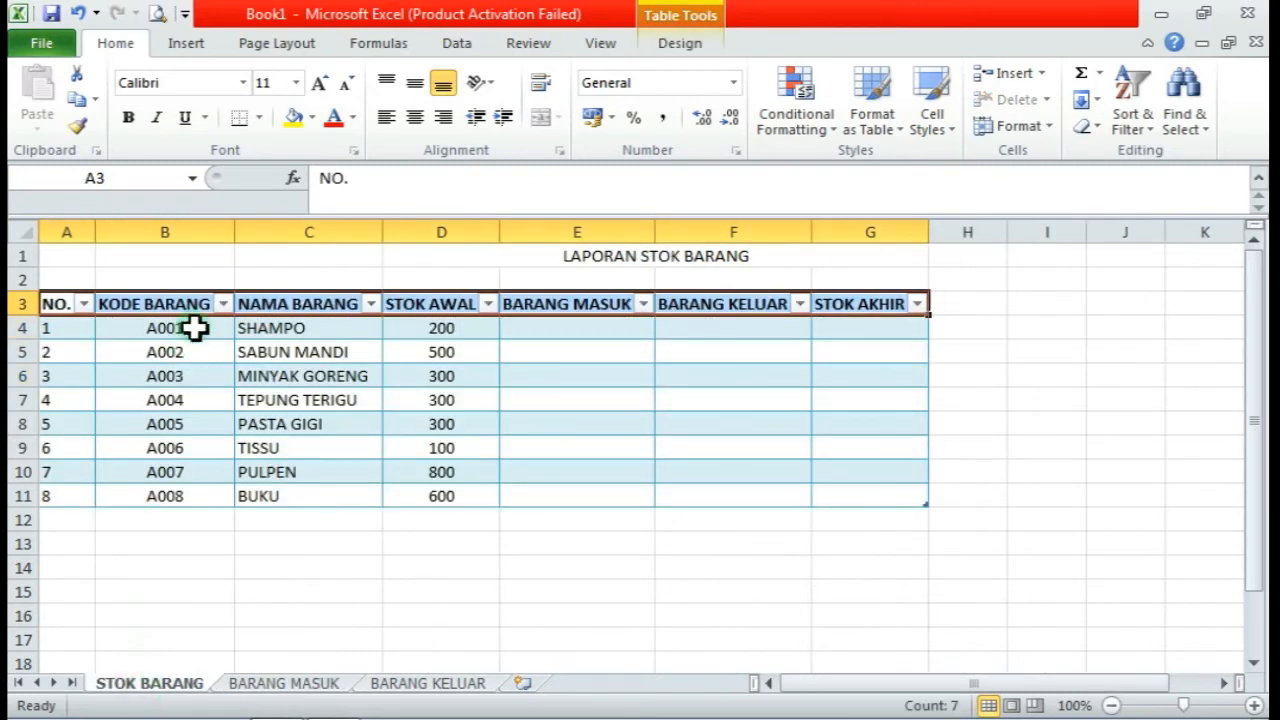
pyautogui.click(285, 684)
pyautogui.write('a')
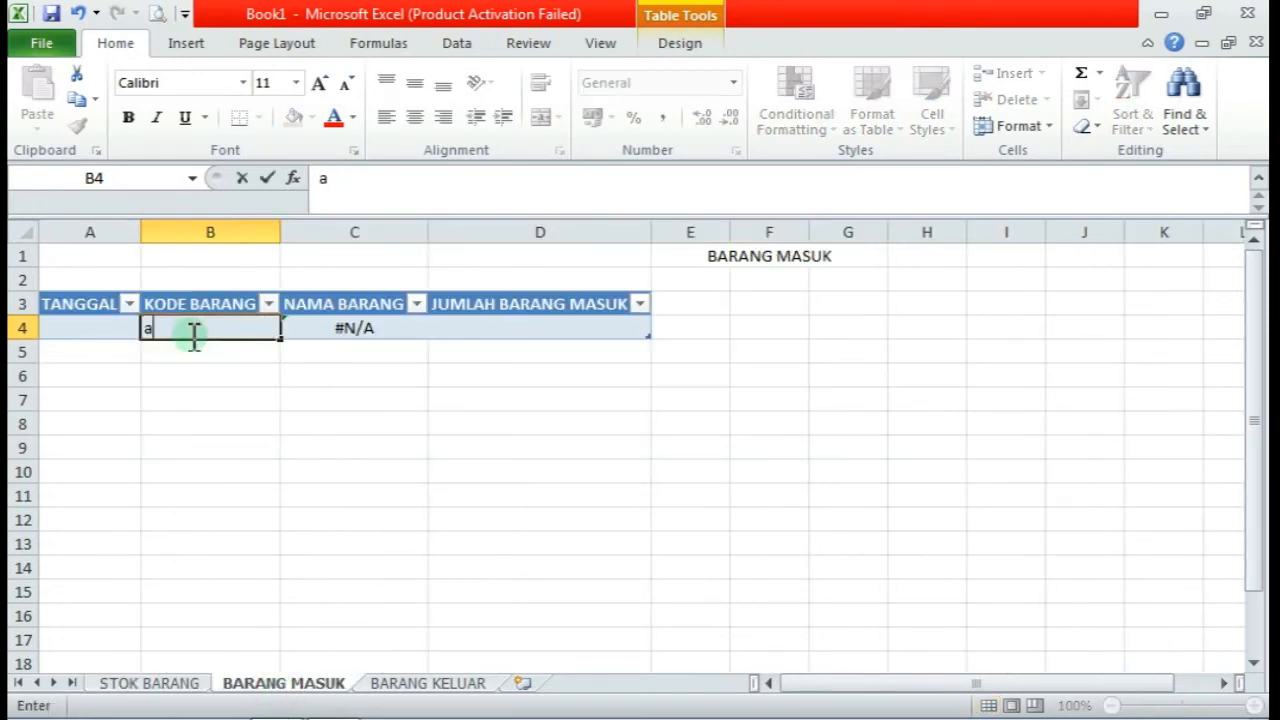
pyautogui.press('BackSpace')
pyautogui.write('A001')
pyautogui.press('Return')
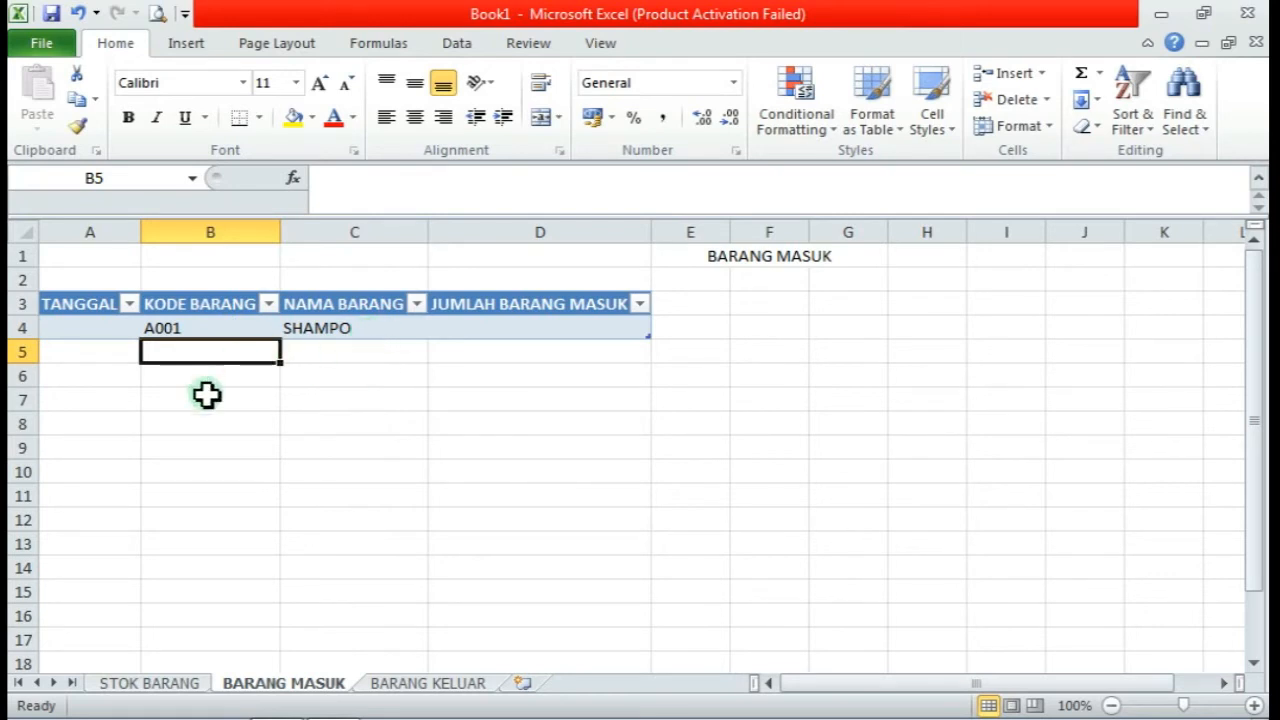
pyautogui.click(480, 380)
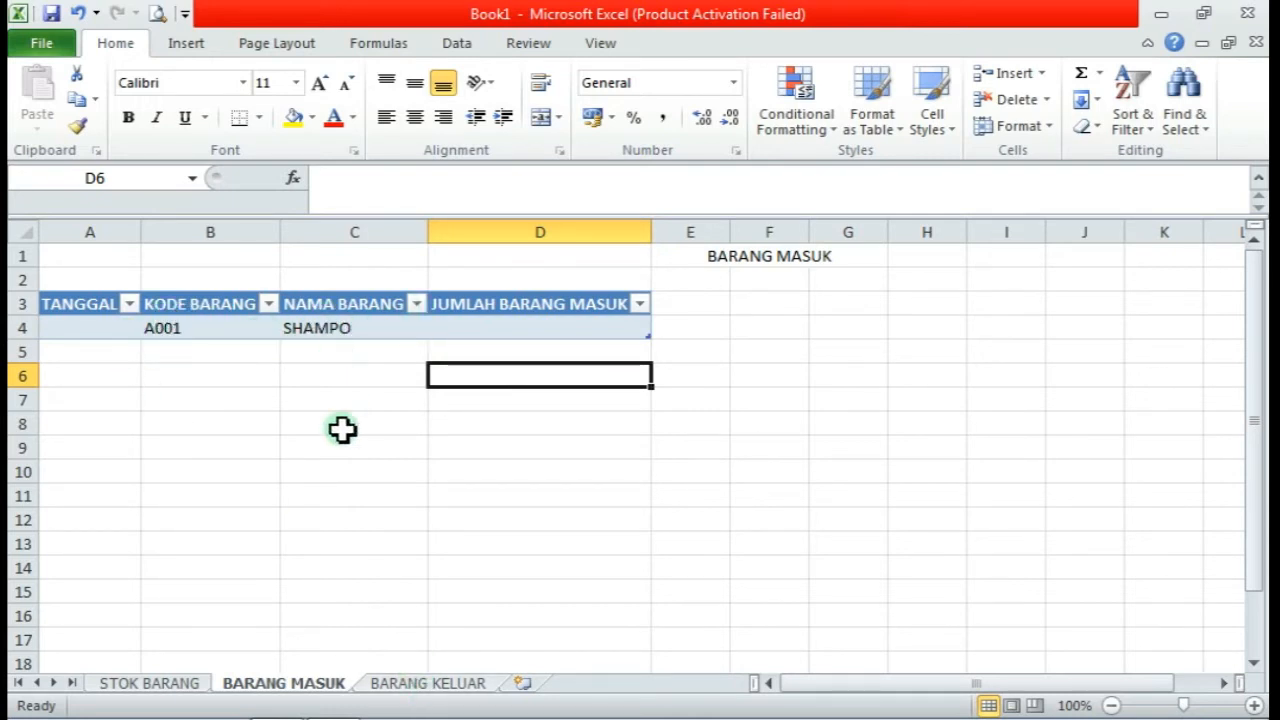
# Start a formula in NAMA BARANG cell C4 on the BARANG KELUAR sheet
pyautogui.click(441, 688)
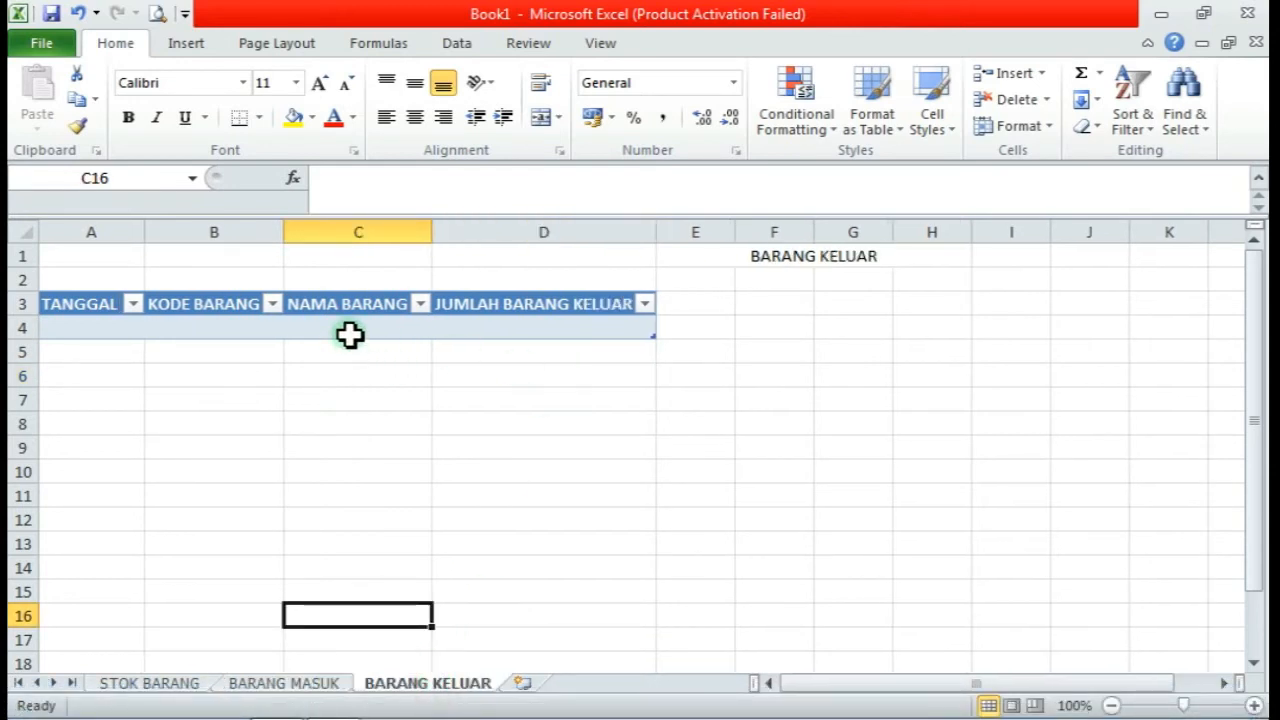
pyautogui.click(349, 332)
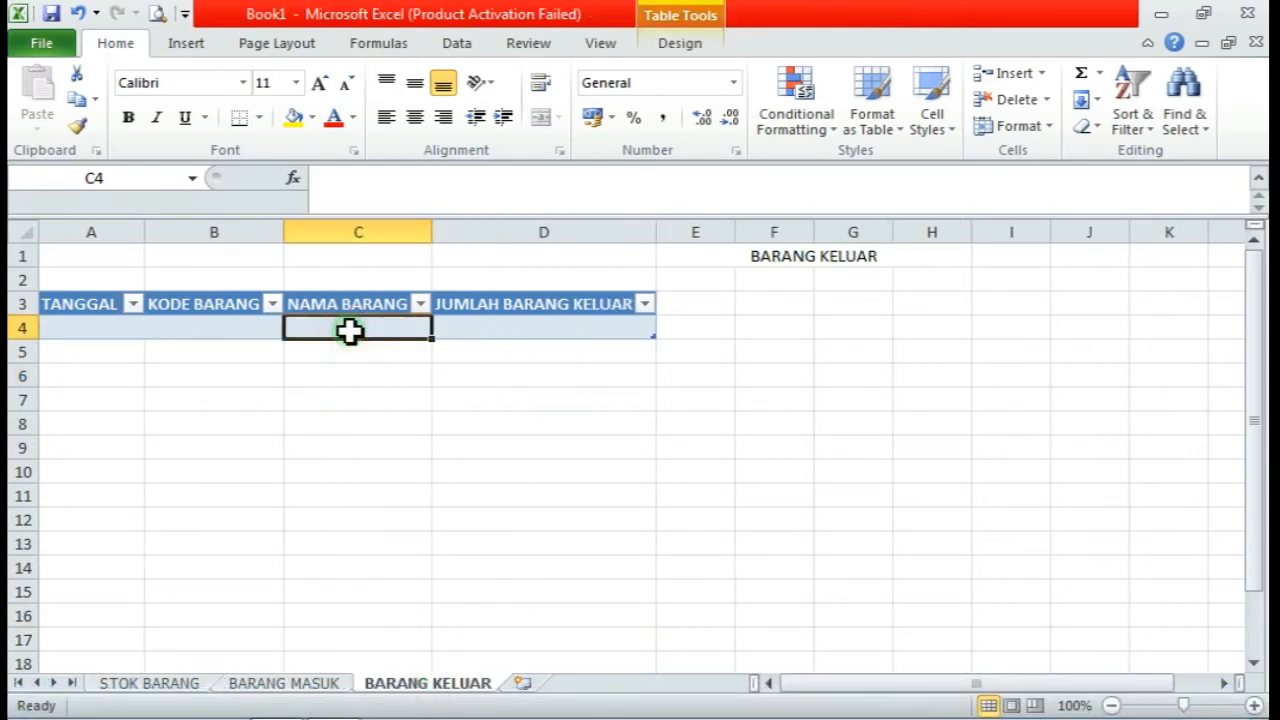
pyautogui.write('=')
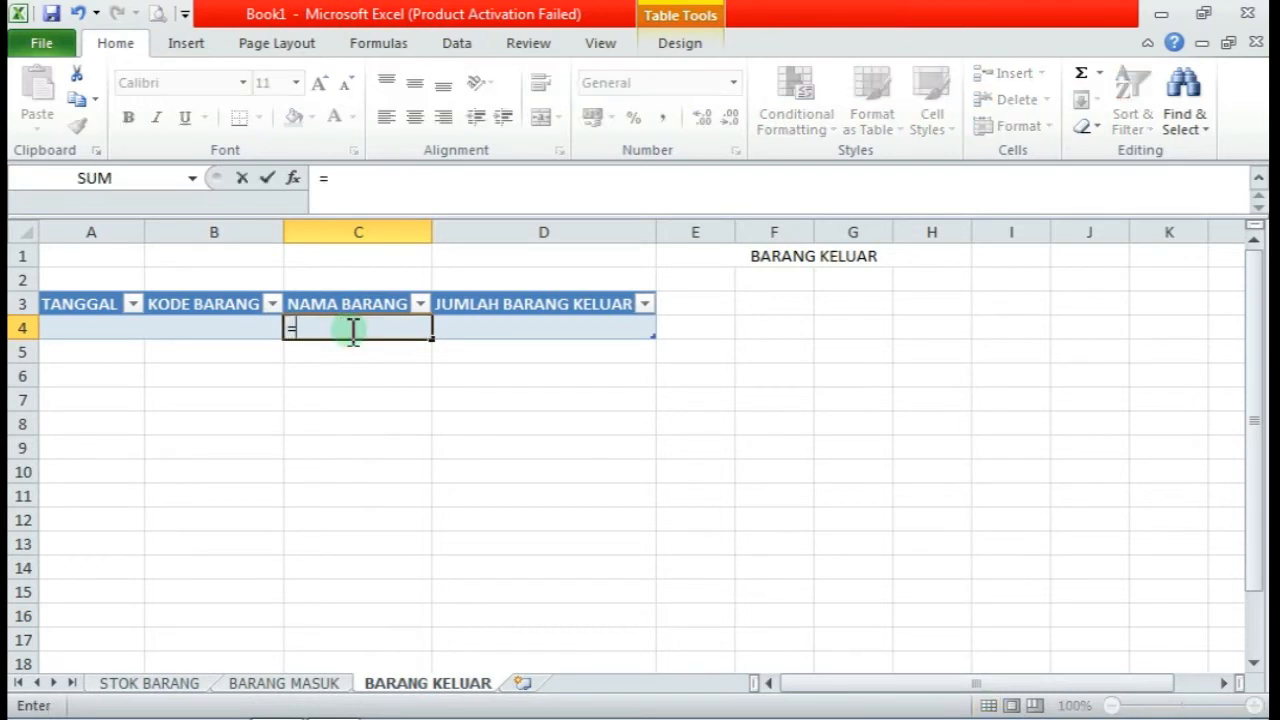
pyautogui.write('VLO')
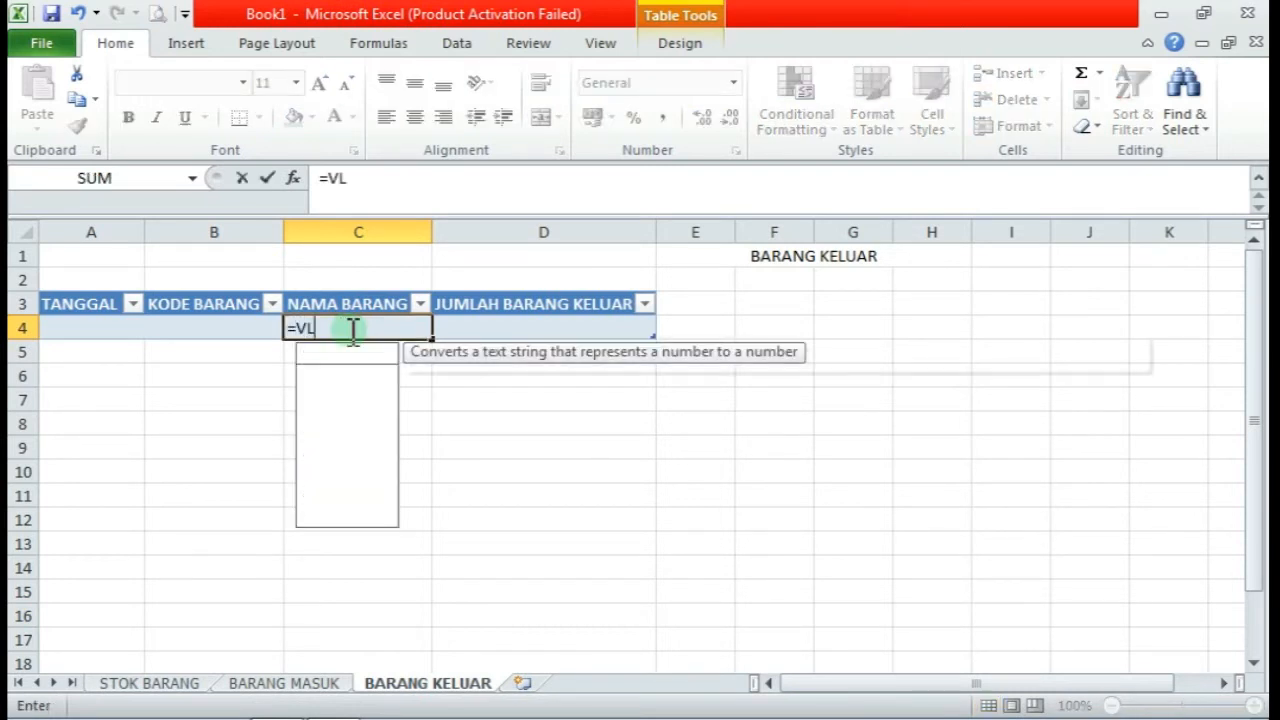
pyautogui.press('BackSpace')
pyautogui.press('BackSpace')
pyautogui.press('BackSpace')
pyautogui.press('BackSpace')
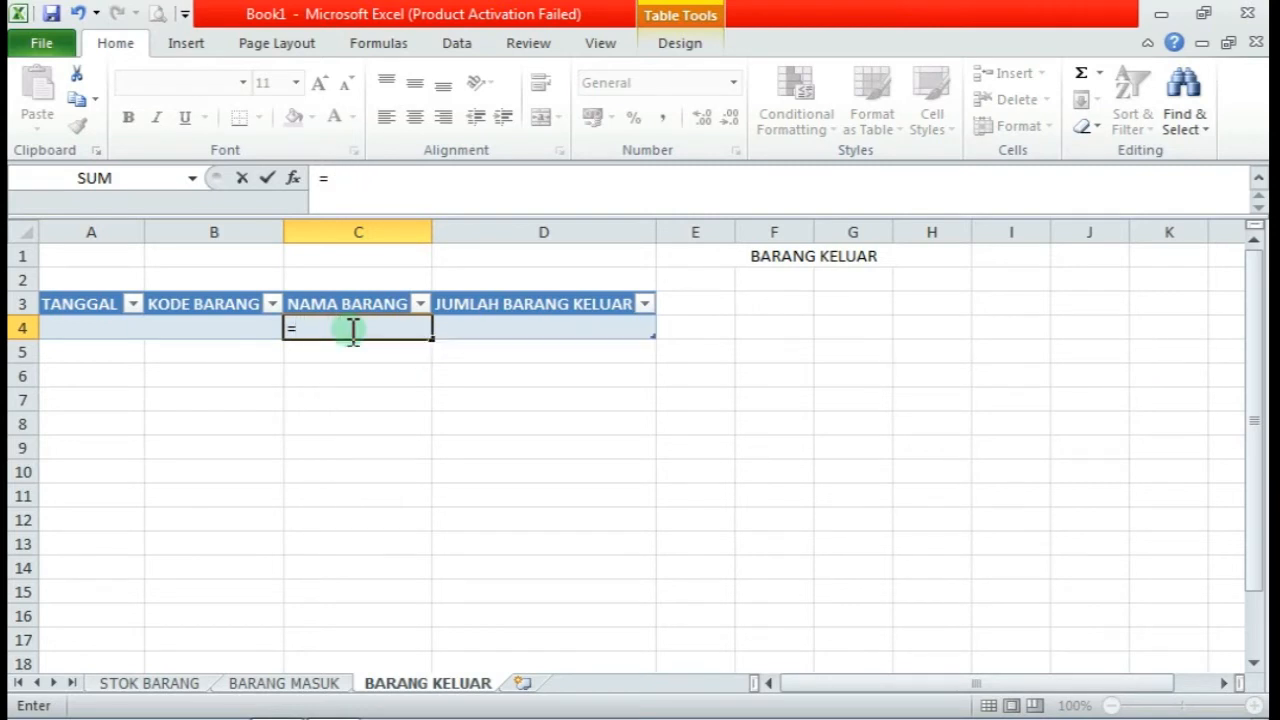
# Add the VLOOKUP function to the BARANG KELUAR formula with the row's KODE BARANG cell as the lookup value
pyautogui.write('v')
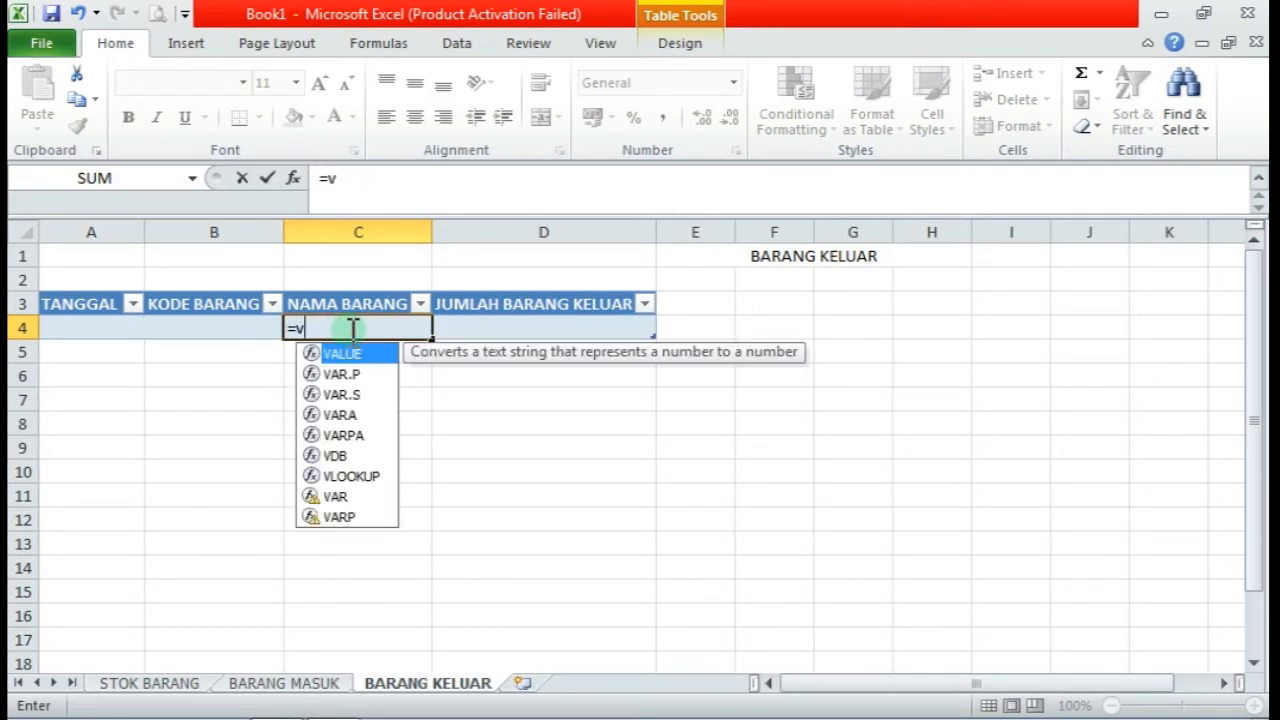
pyautogui.write('lookup')
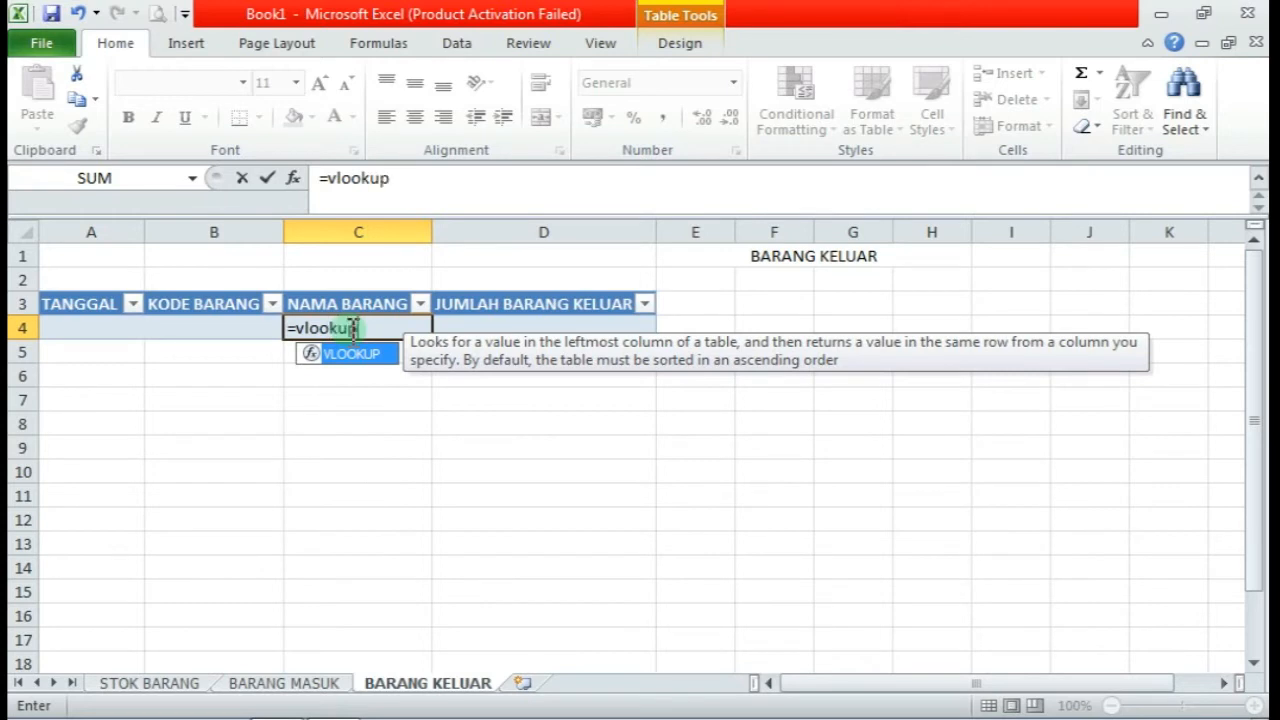
pyautogui.write('(')
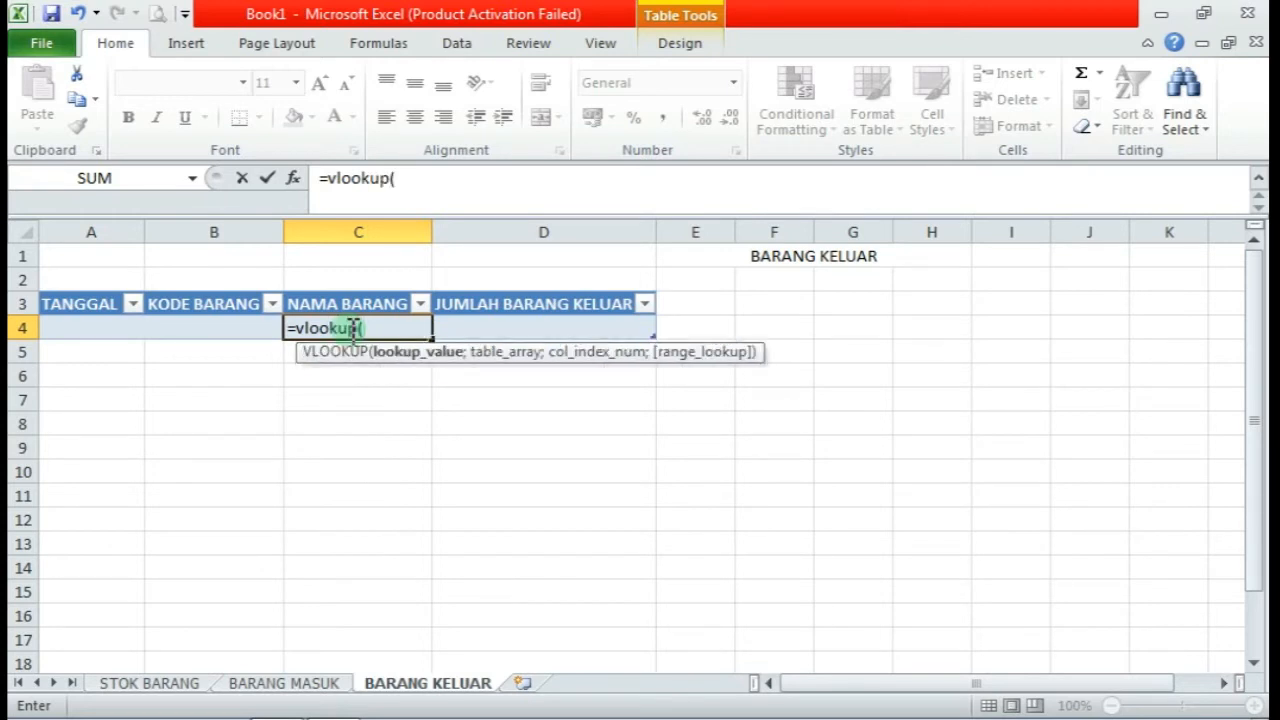
pyautogui.click(220, 333)
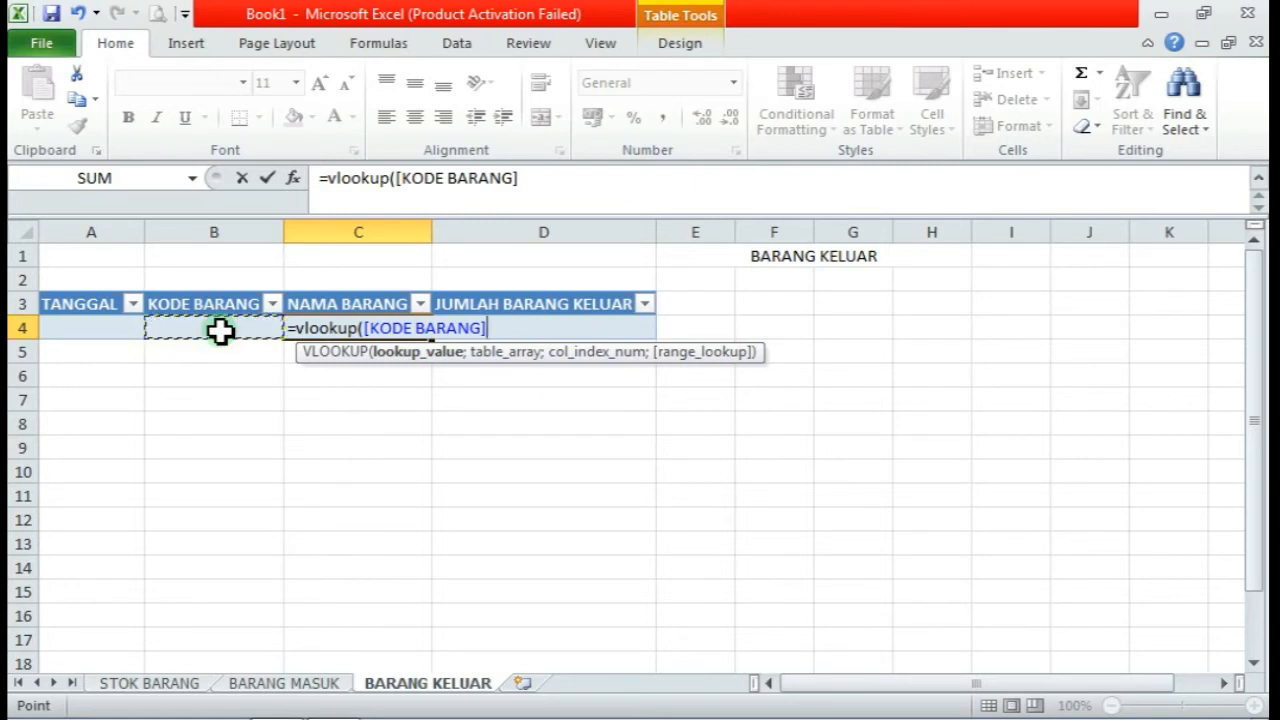
pyautogui.write(';')
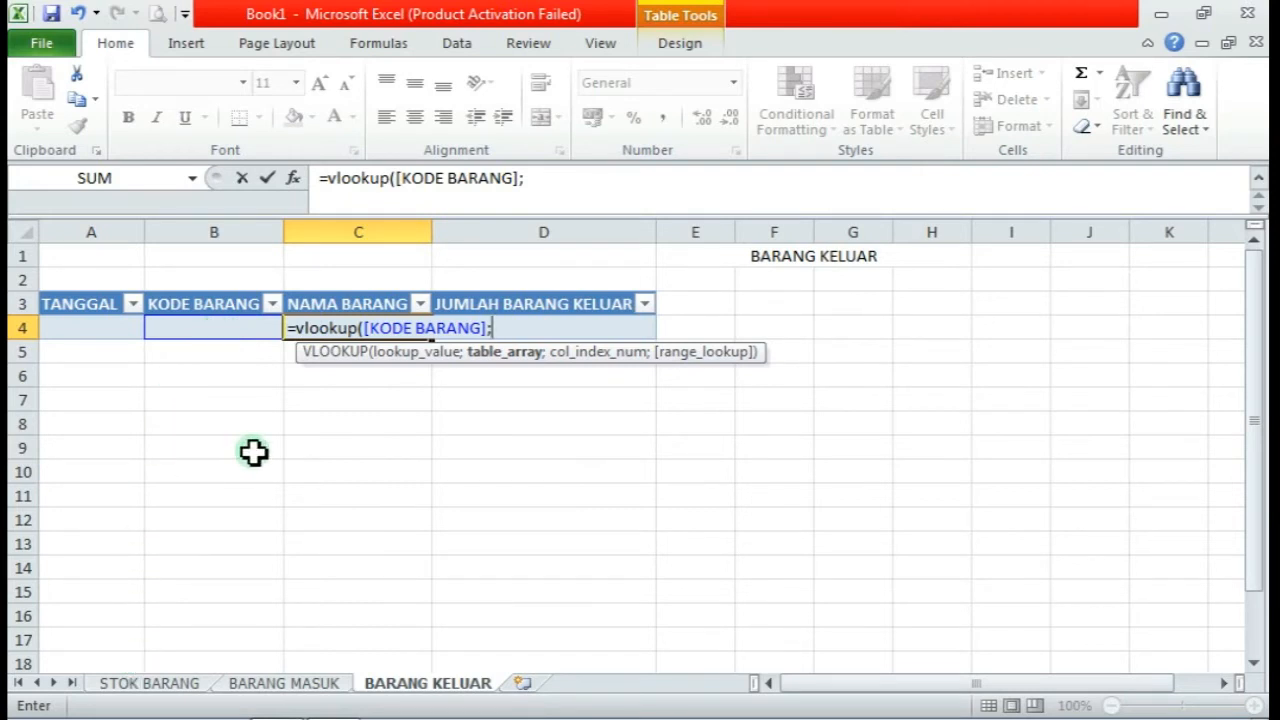
# Complete the BARANG KELUAR VLOOKUP with TblStokbarang's KODE BARANG to NAMA BARANG columns as table array, column index 2 and FALSE for exact match
pyautogui.click(147, 683)
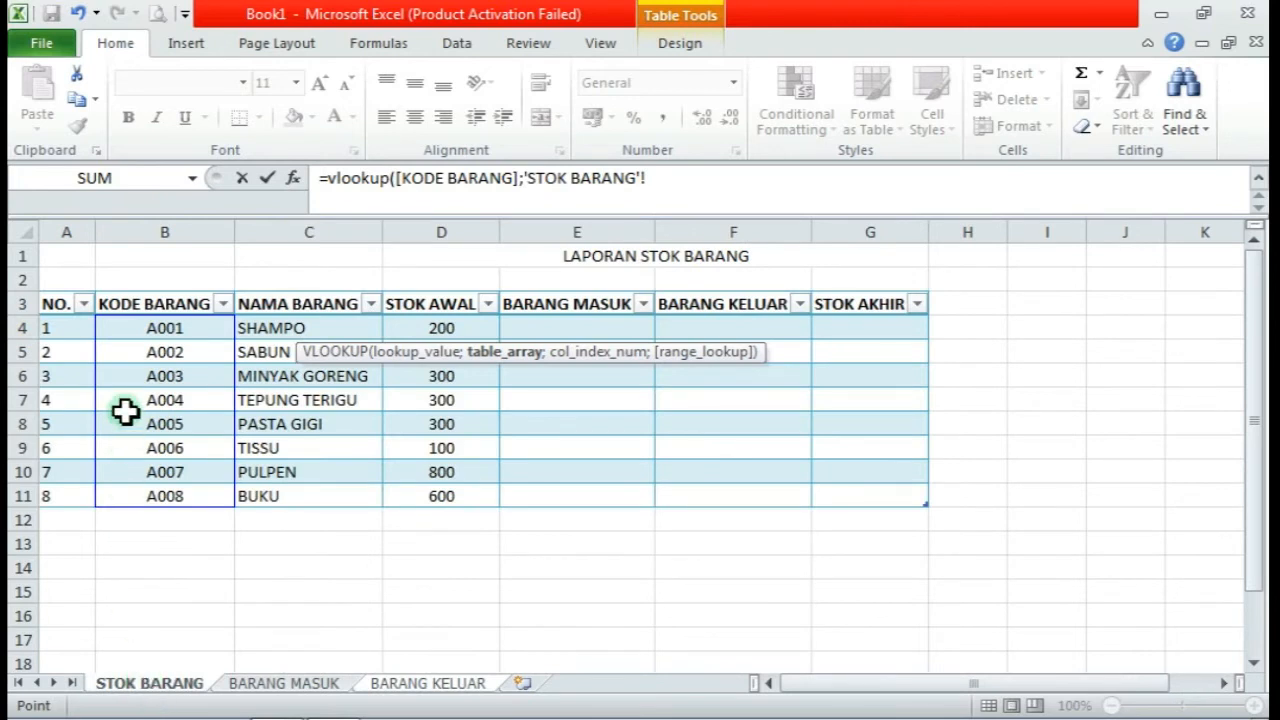
pyautogui.moveTo(140, 328); pyautogui.dragTo(288, 502)
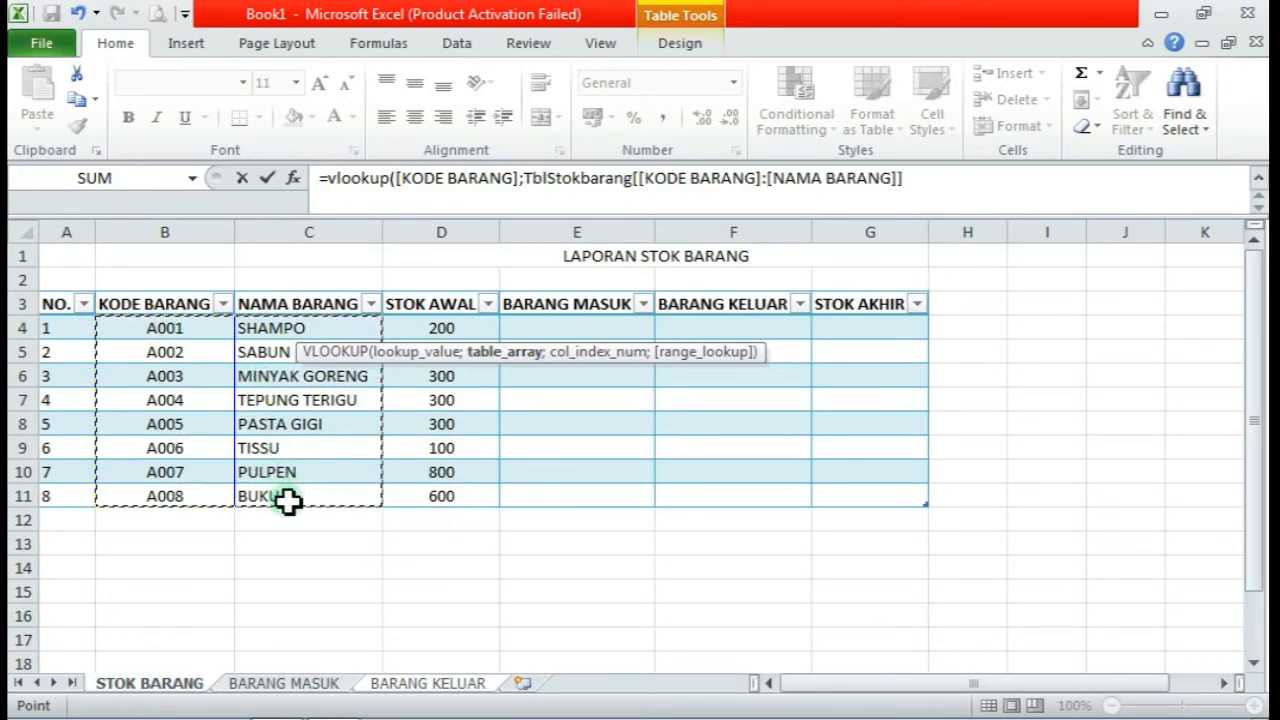
pyautogui.write(';')
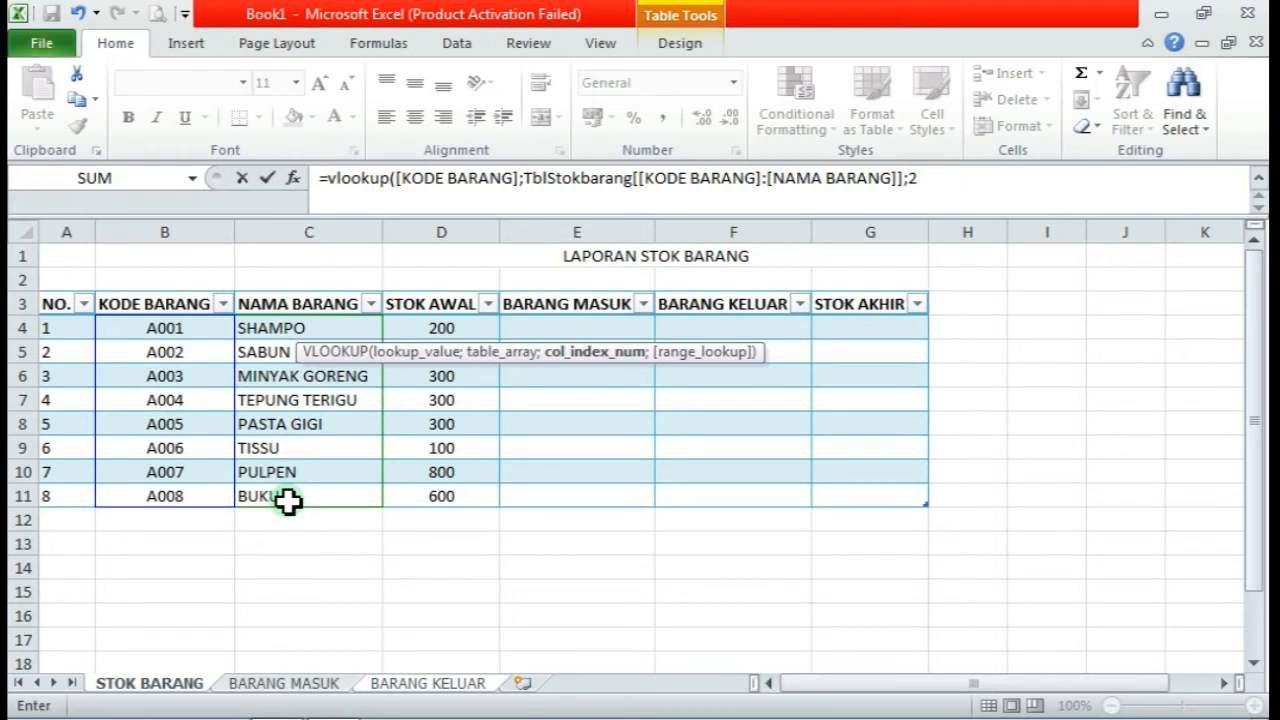
pyautogui.write('2;')
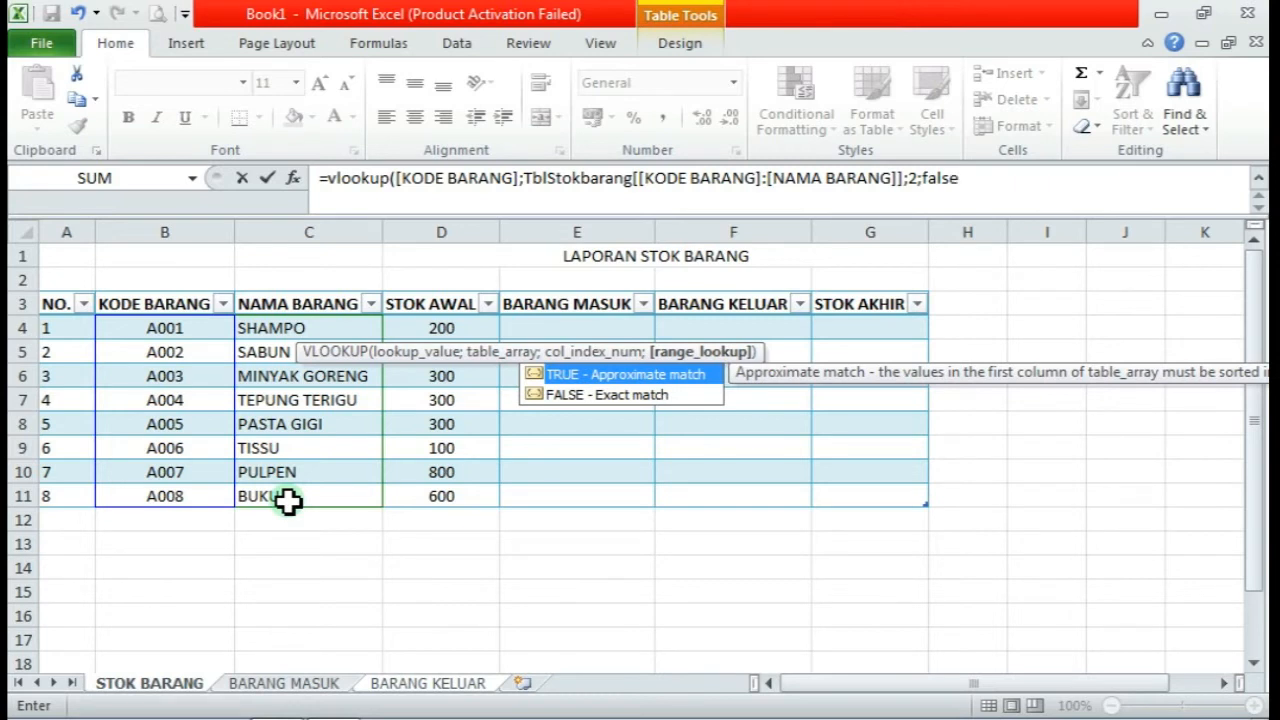
pyautogui.write('false)')
pyautogui.press('Return')
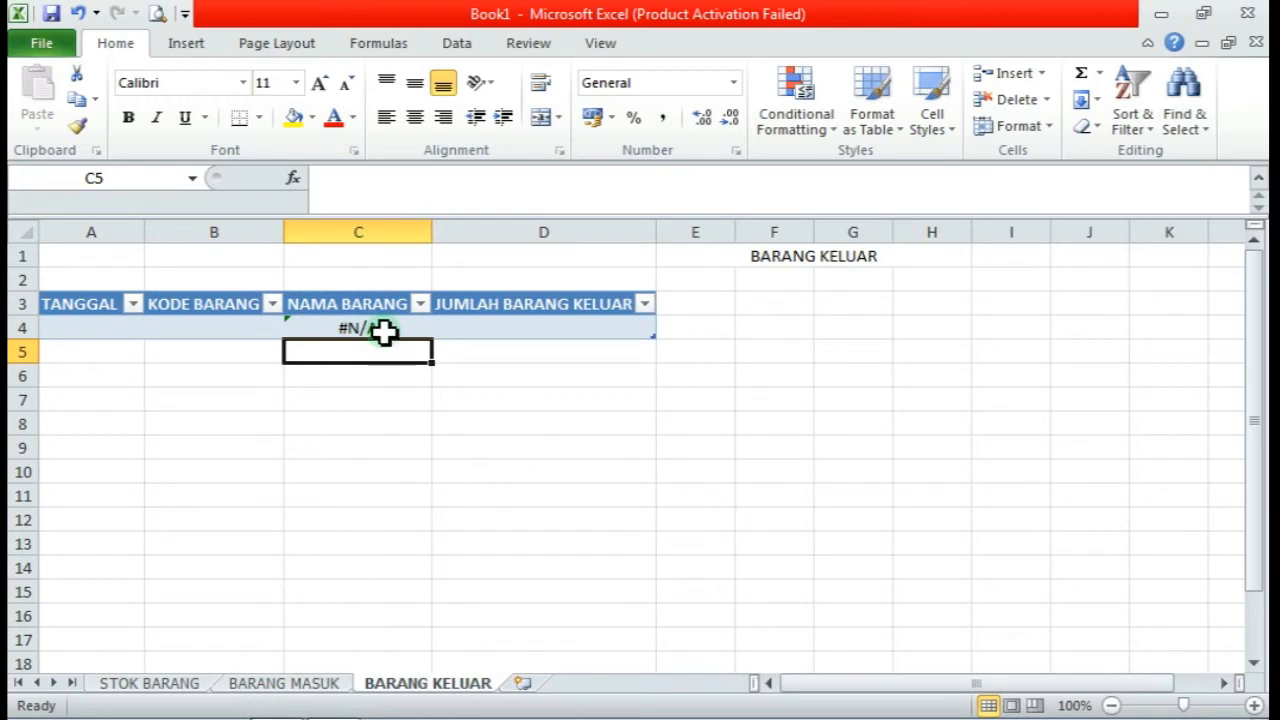
# Enter the item code A001 in KODE BARANG cell B4 on the BARANG KELUAR sheet to test the lookup
pyautogui.click(219, 332)
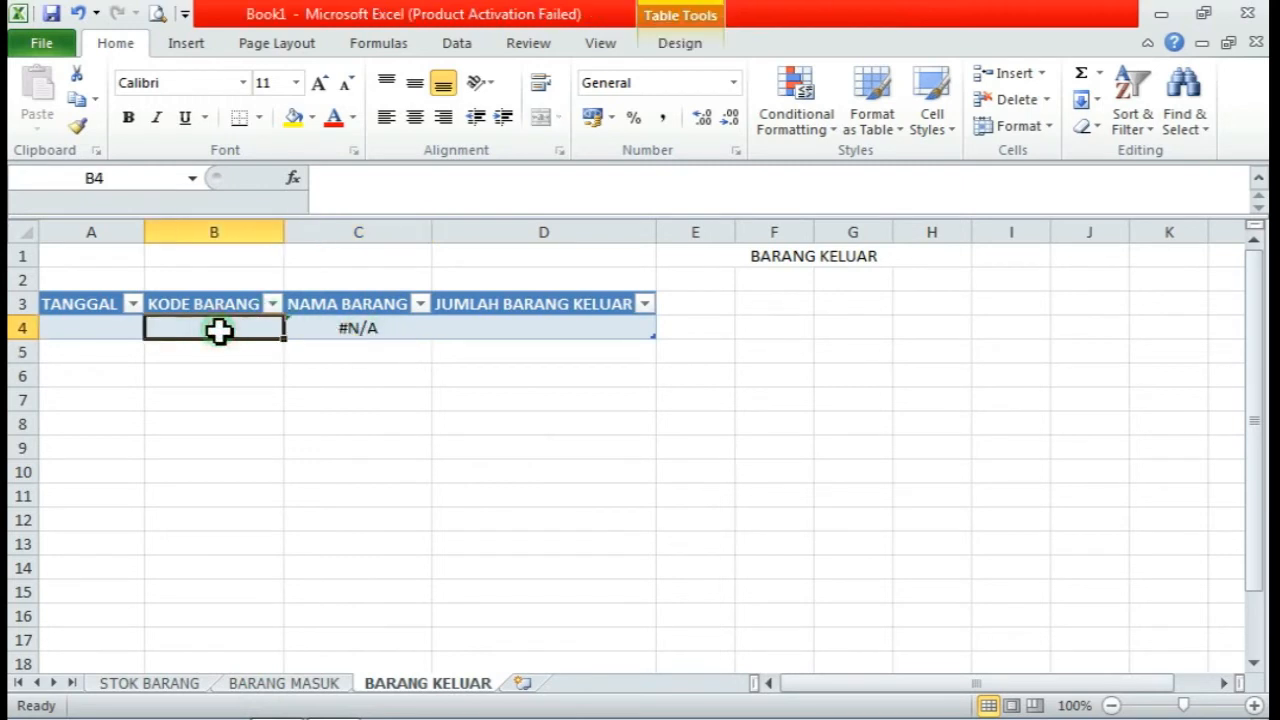
pyautogui.write('a')
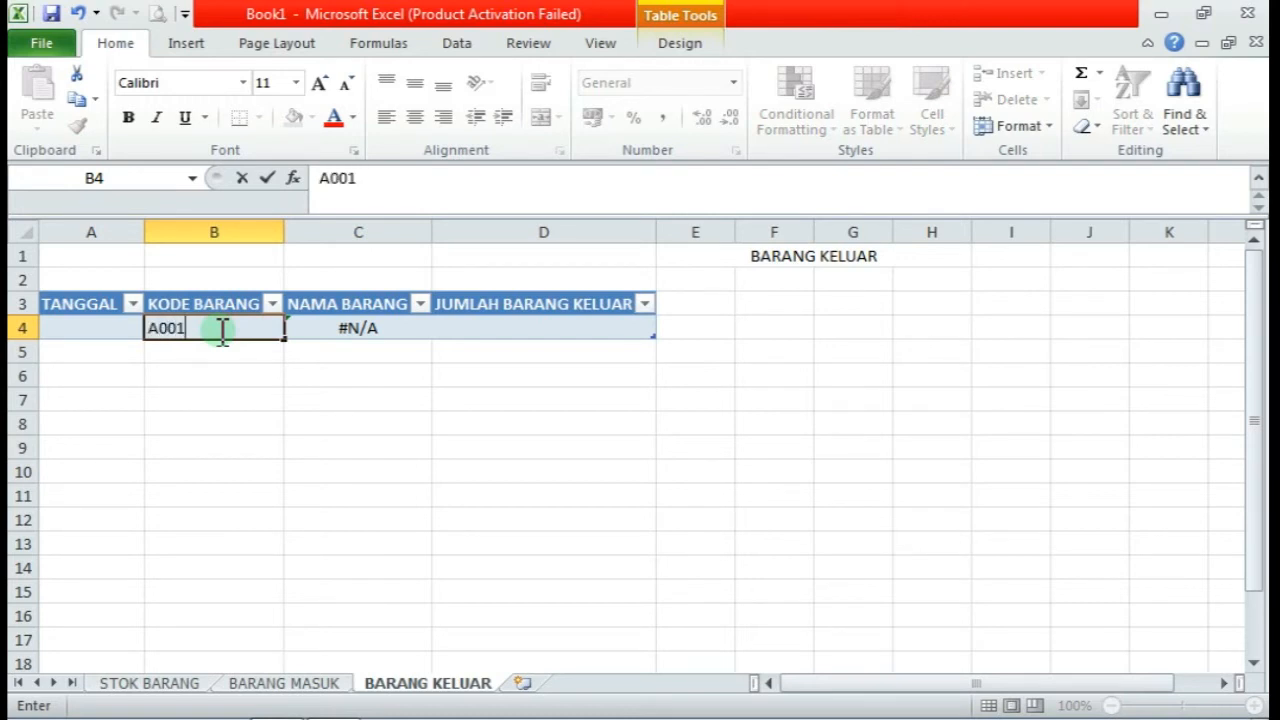
pyautogui.press('Return')
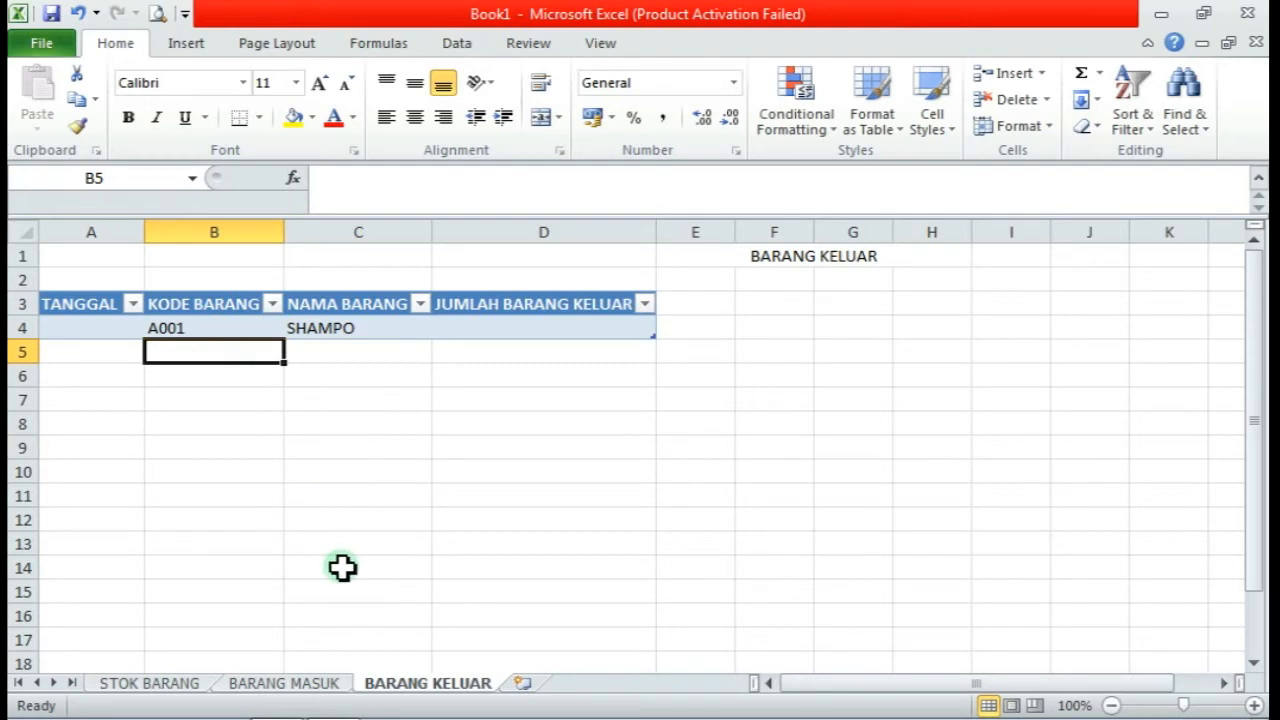
# Enter 11/10/2020 in TANGGAL cell A4 on the BARANG MASUK sheet and fill the daily dates down to 18/10/2020 in A11
pyautogui.click(268, 690)
pyautogui.click(78, 334)
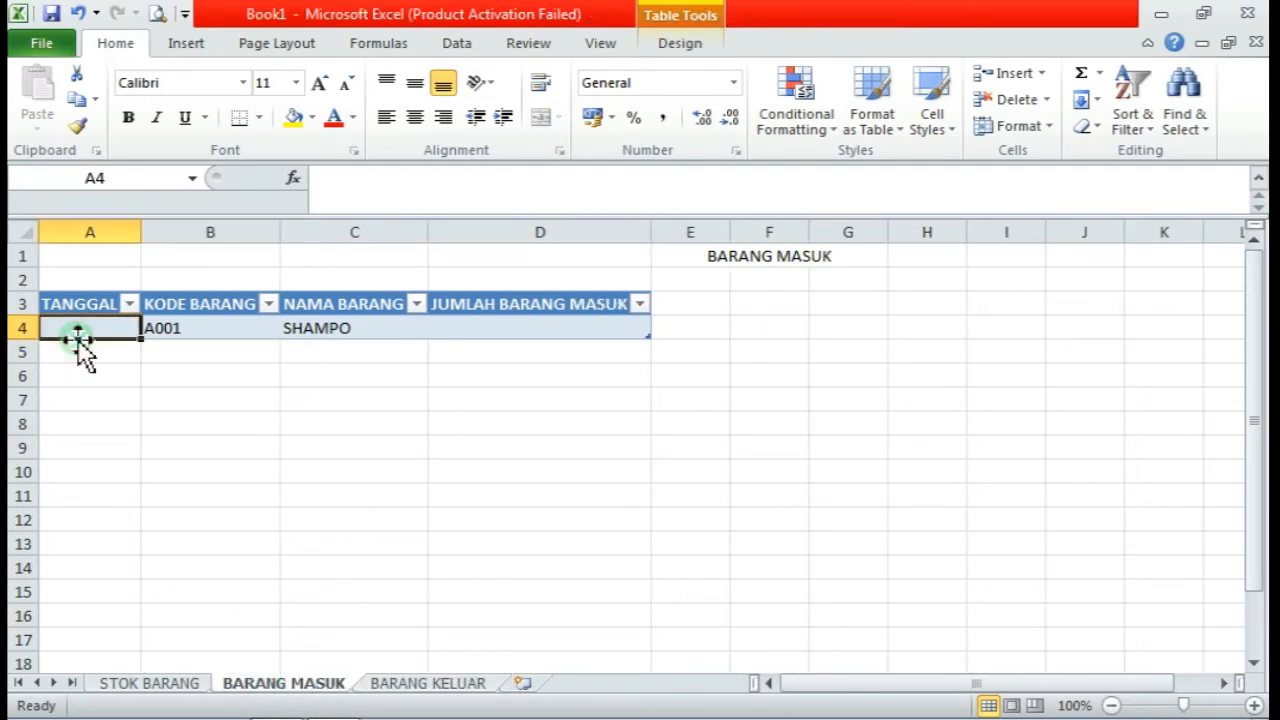
pyautogui.write('11/10/2020')
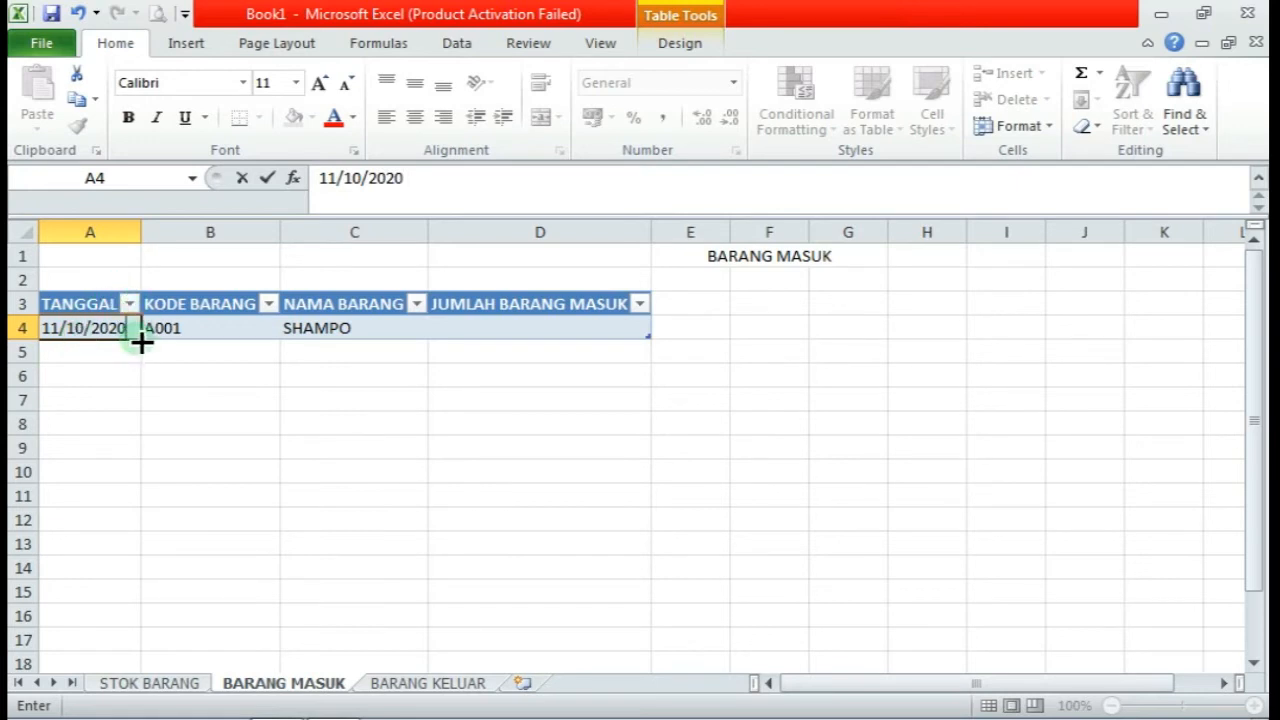
pyautogui.moveTo(140, 342); pyautogui.dragTo(134, 491)
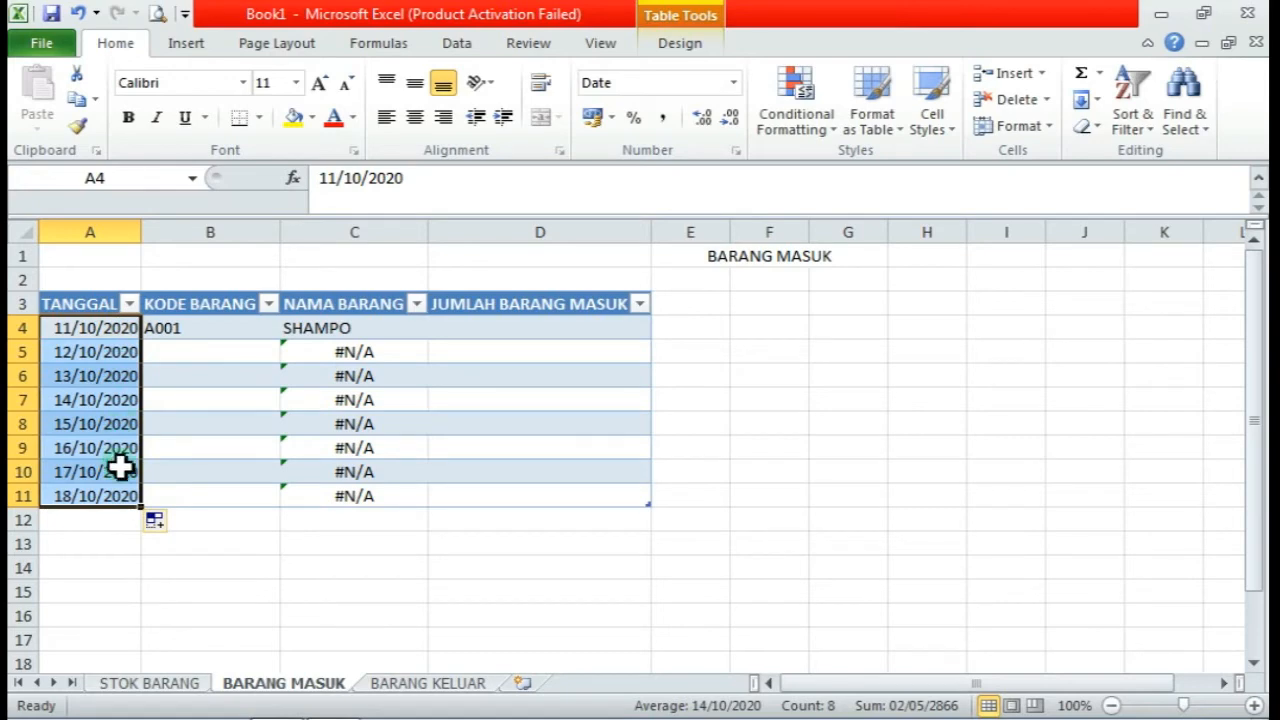
pyautogui.click(131, 686)
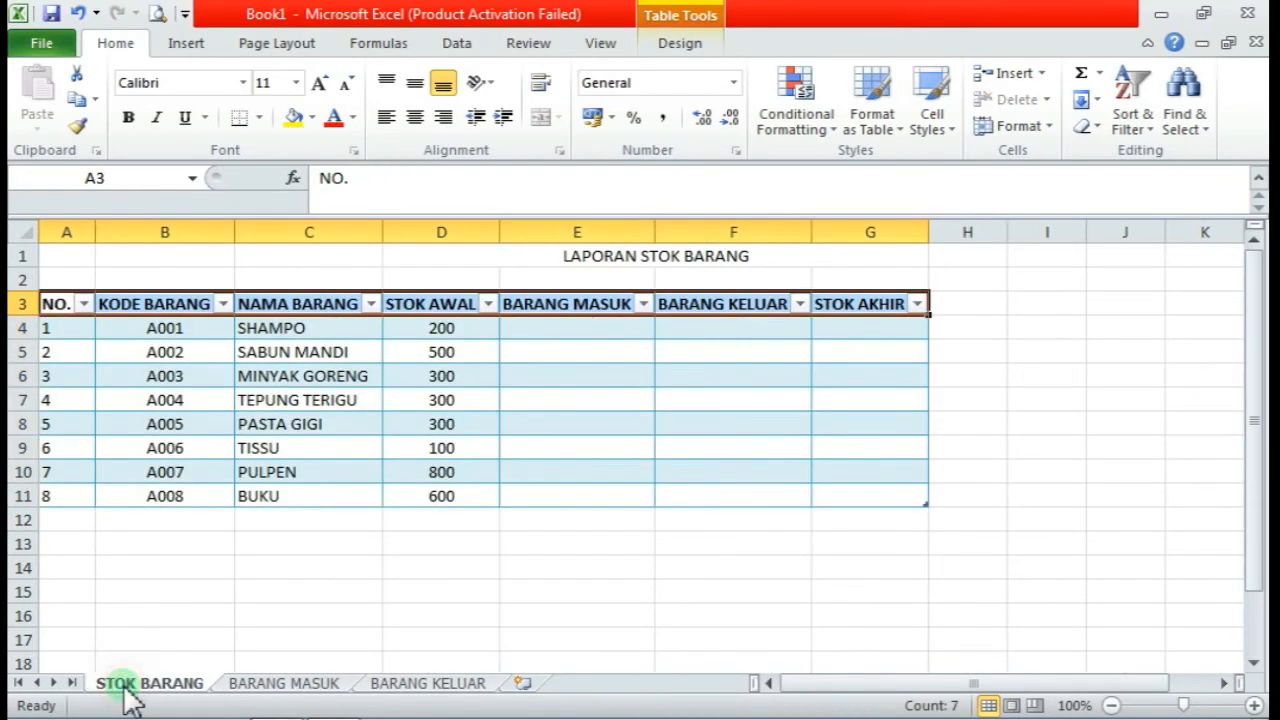
pyautogui.click(262, 685)
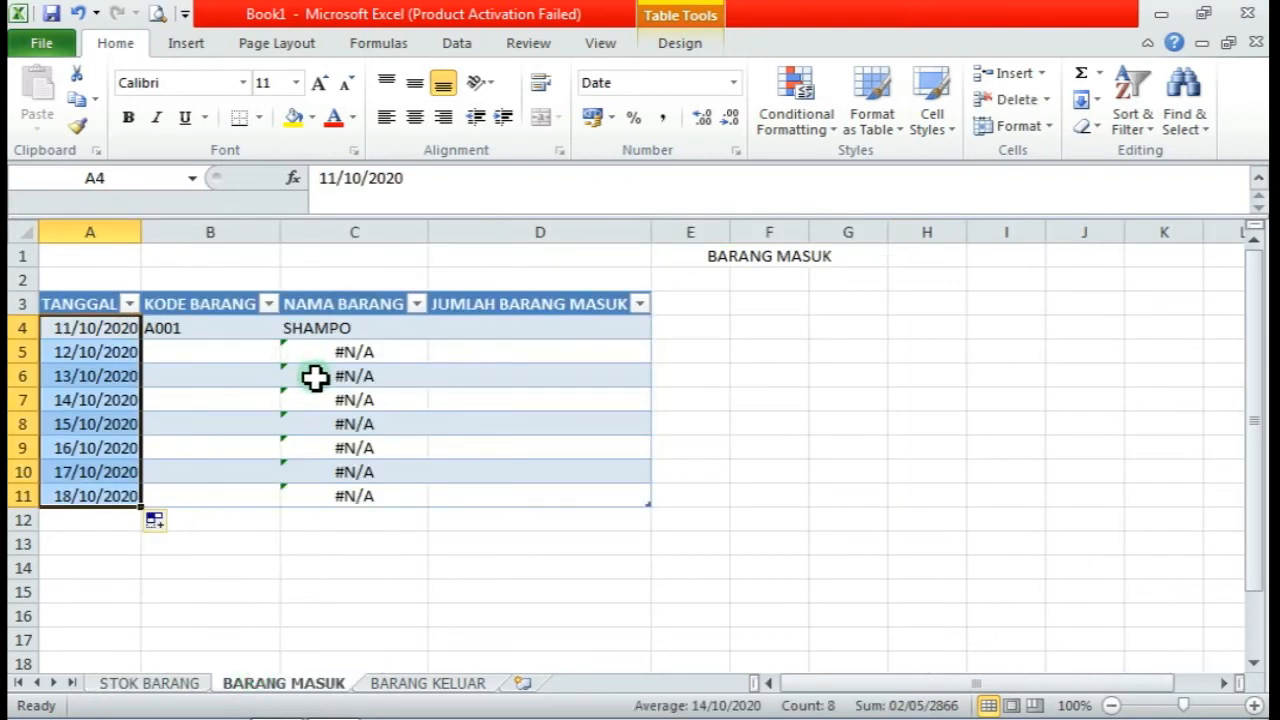
# Enter the JUMLAH BARANG MASUK quantities 12, 34, 54, 44, 34, 67, 45 and 67 in cells D4 to D11
pyautogui.click(257, 336)
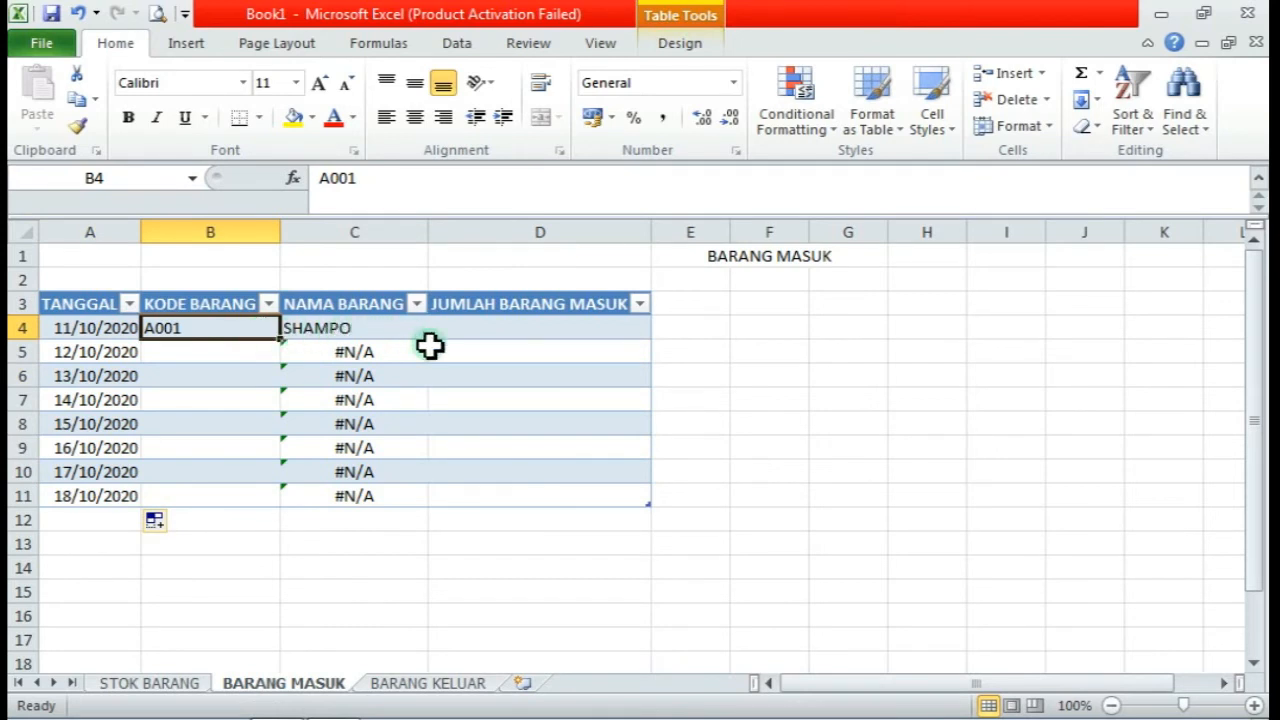
pyautogui.click(517, 333)
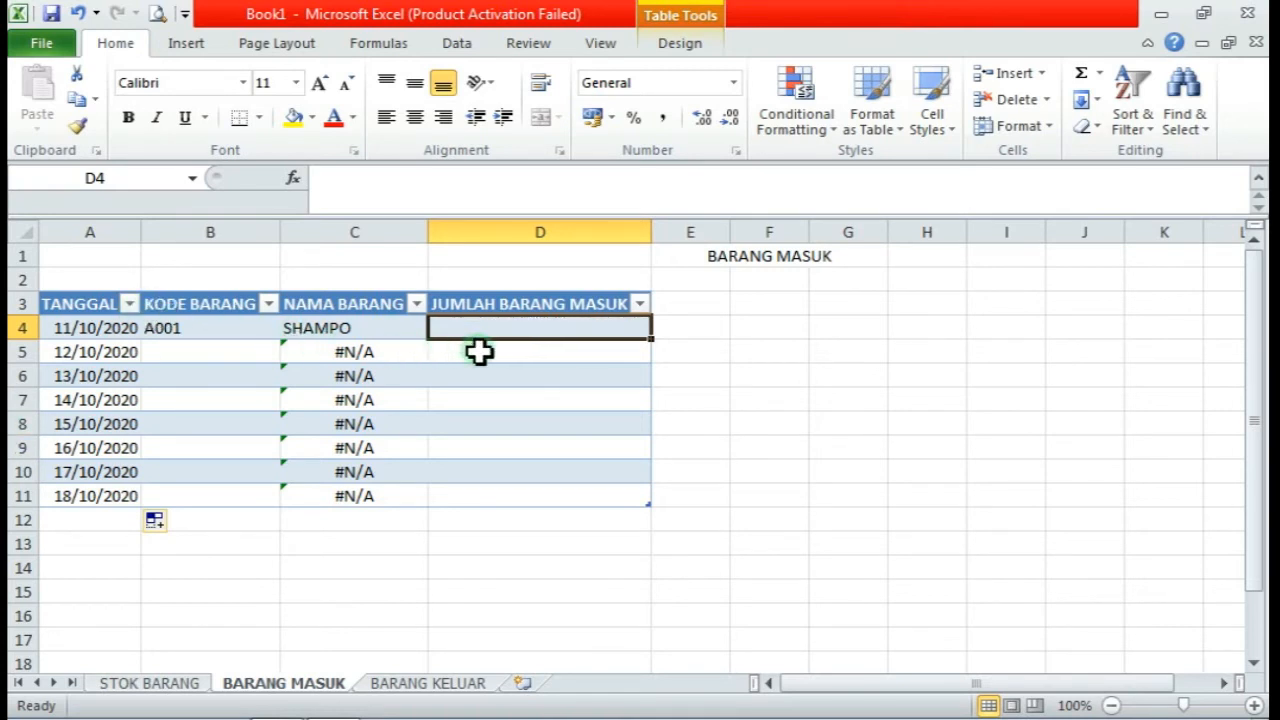
pyautogui.write('12')
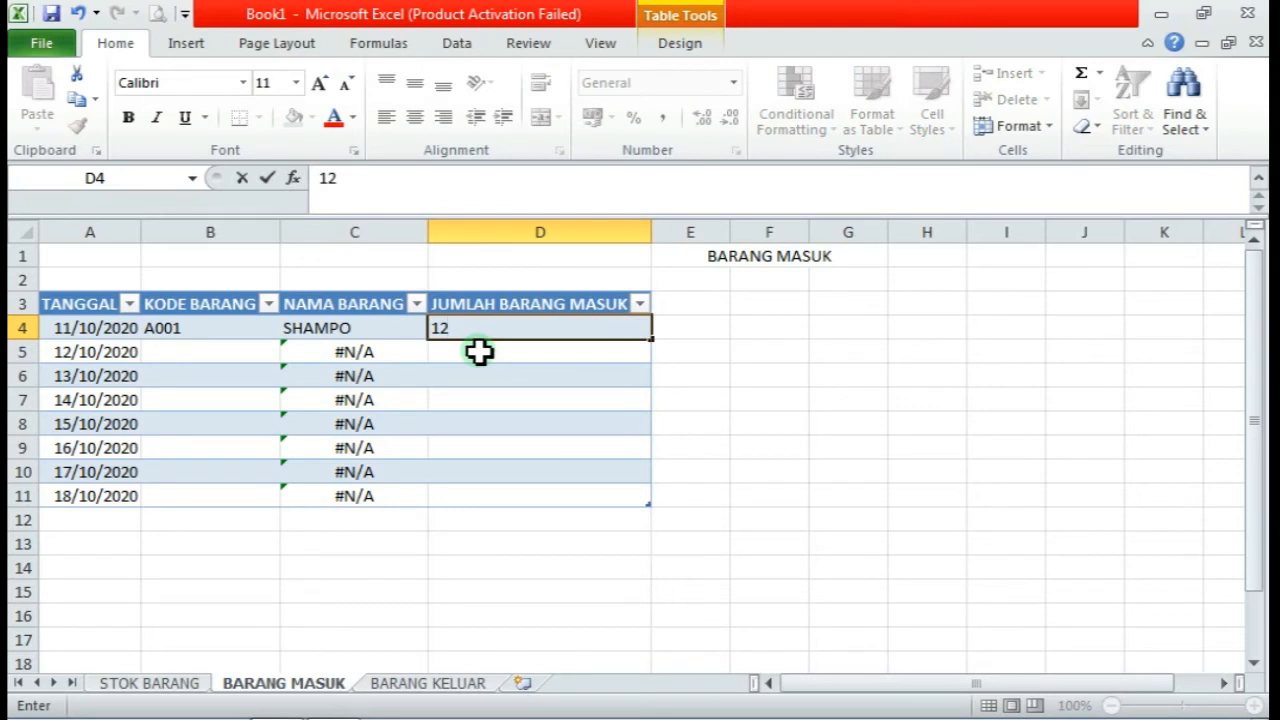
pyautogui.press('Return')
pyautogui.write('34')
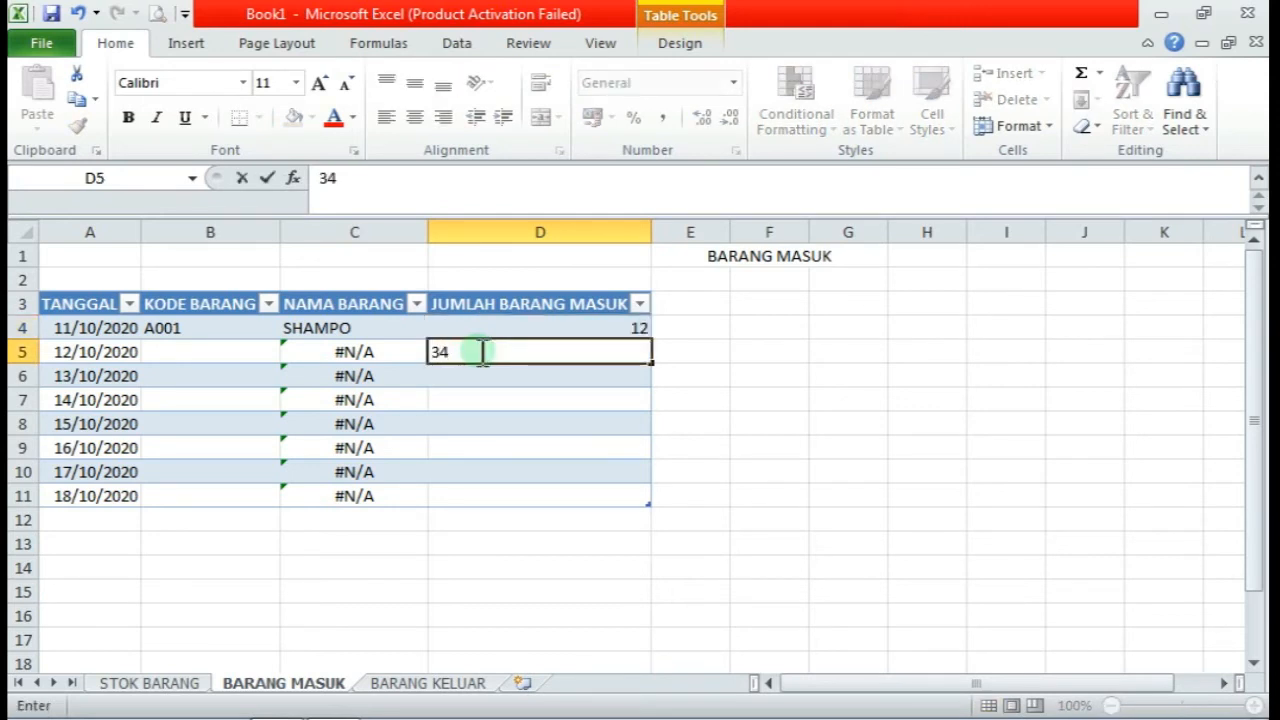
pyautogui.press('Return')
pyautogui.write('54')
pyautogui.press('Return')
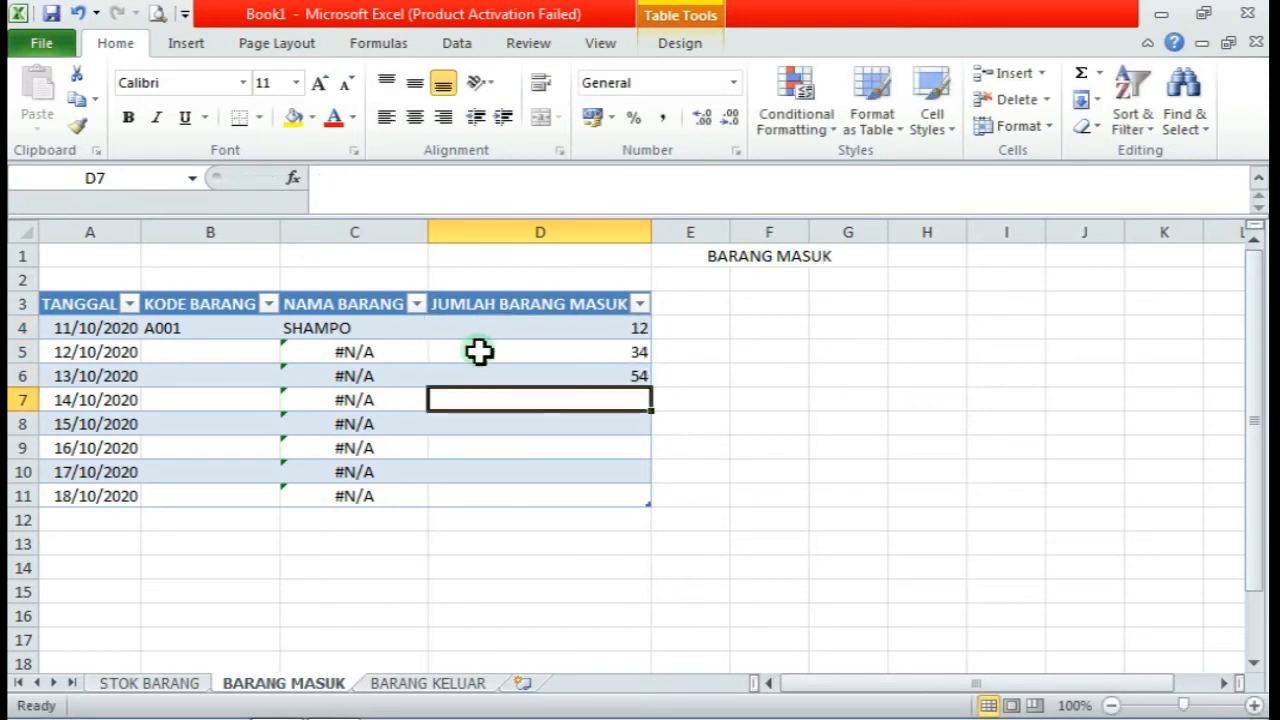
pyautogui.write('44')
pyautogui.press('Return')
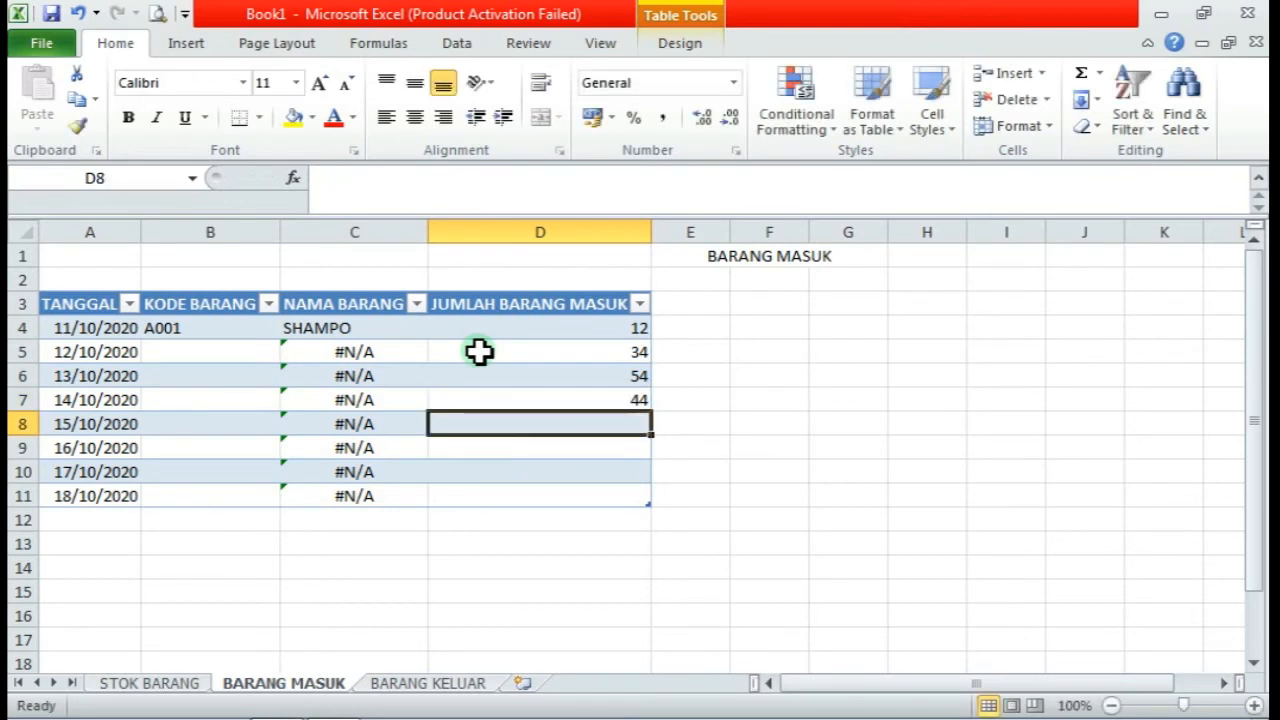
pyautogui.write('34')
pyautogui.press('Return')
pyautogui.write('67')
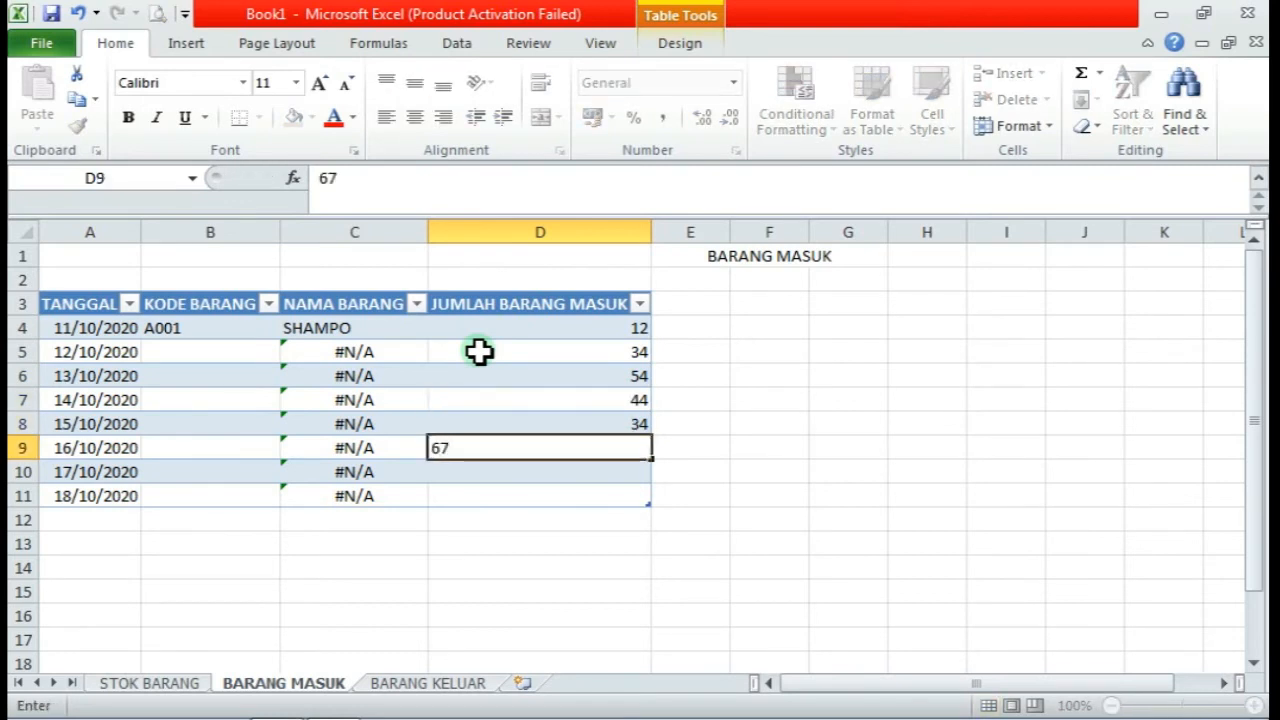
pyautogui.press('Return')
pyautogui.write('45')
pyautogui.press('Return')
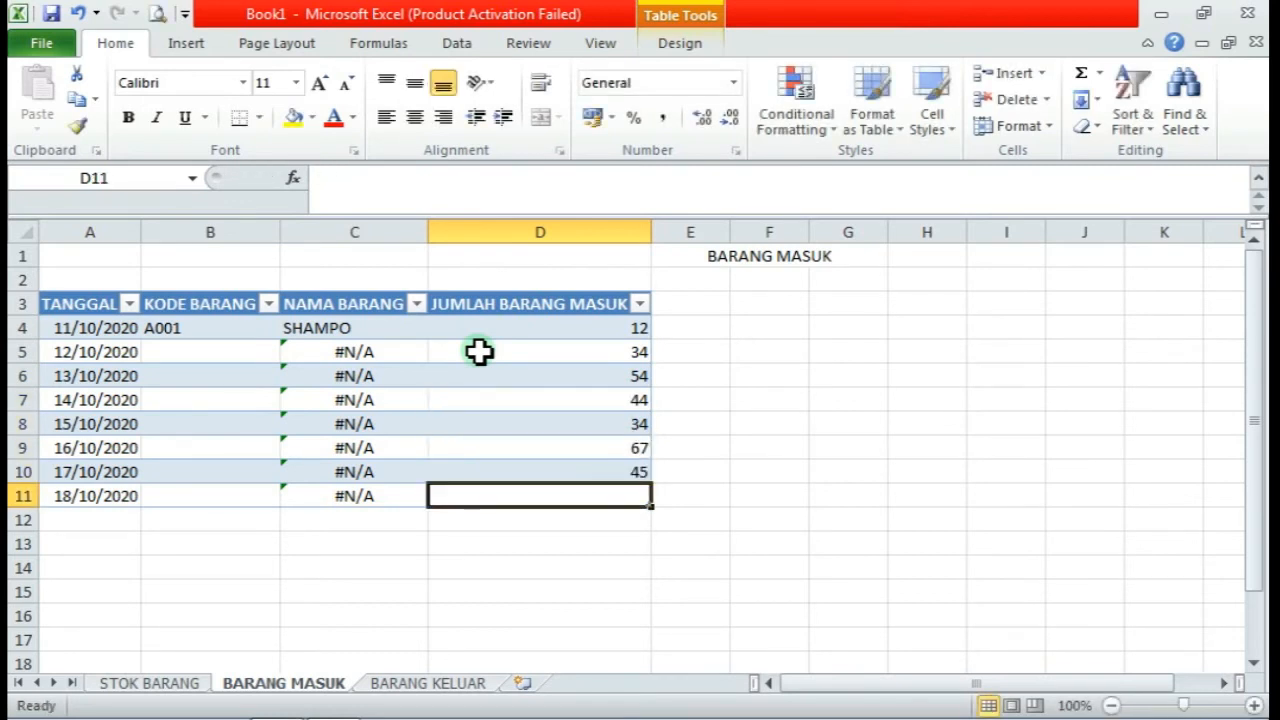
pyautogui.write('67')
pyautogui.click(793, 399)
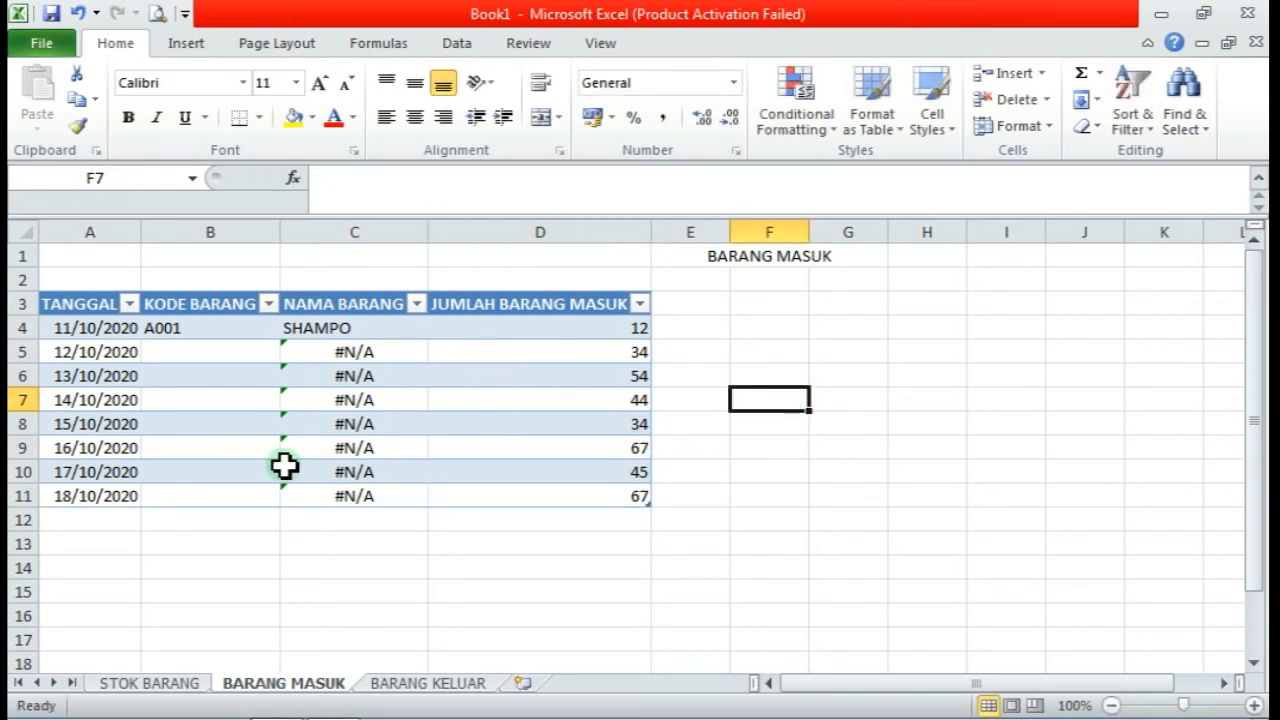
# Fill the BARANG MASUK item codes from A001 down to A008 in B11, and center the quantities in D4:D11
pyautogui.click(187, 336)
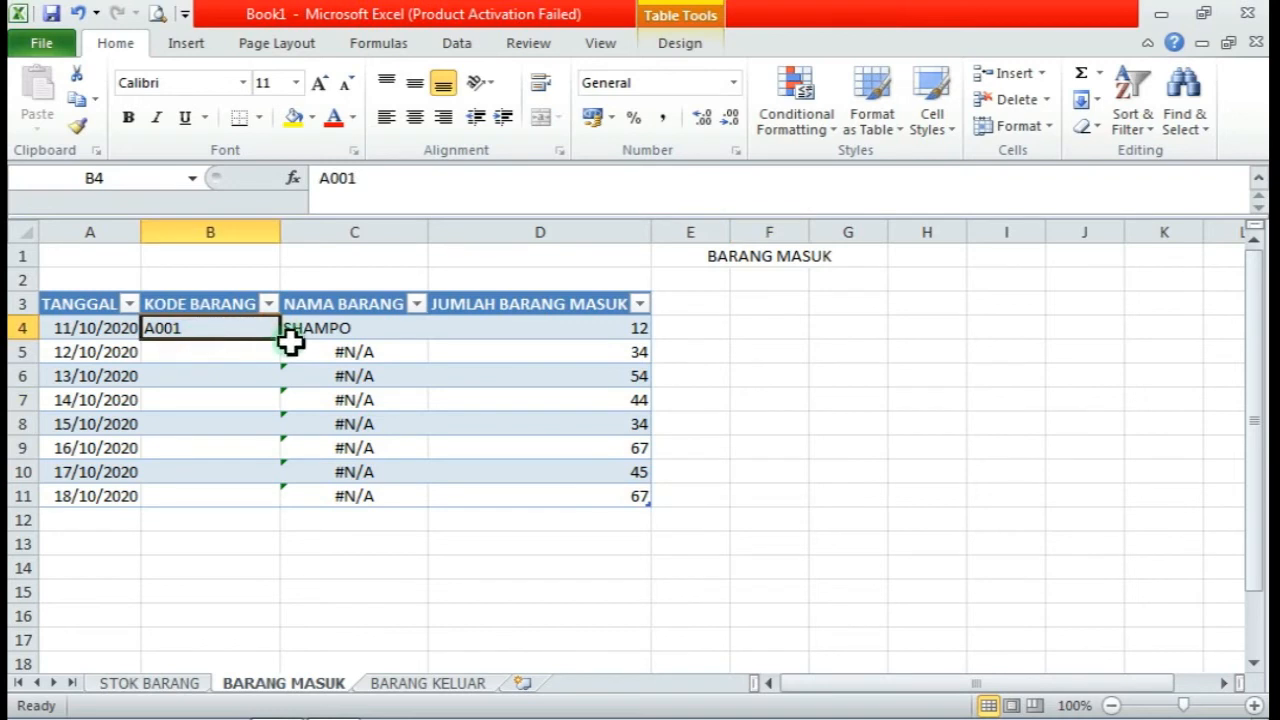
pyautogui.moveTo(283, 340); pyautogui.dragTo(283, 503)
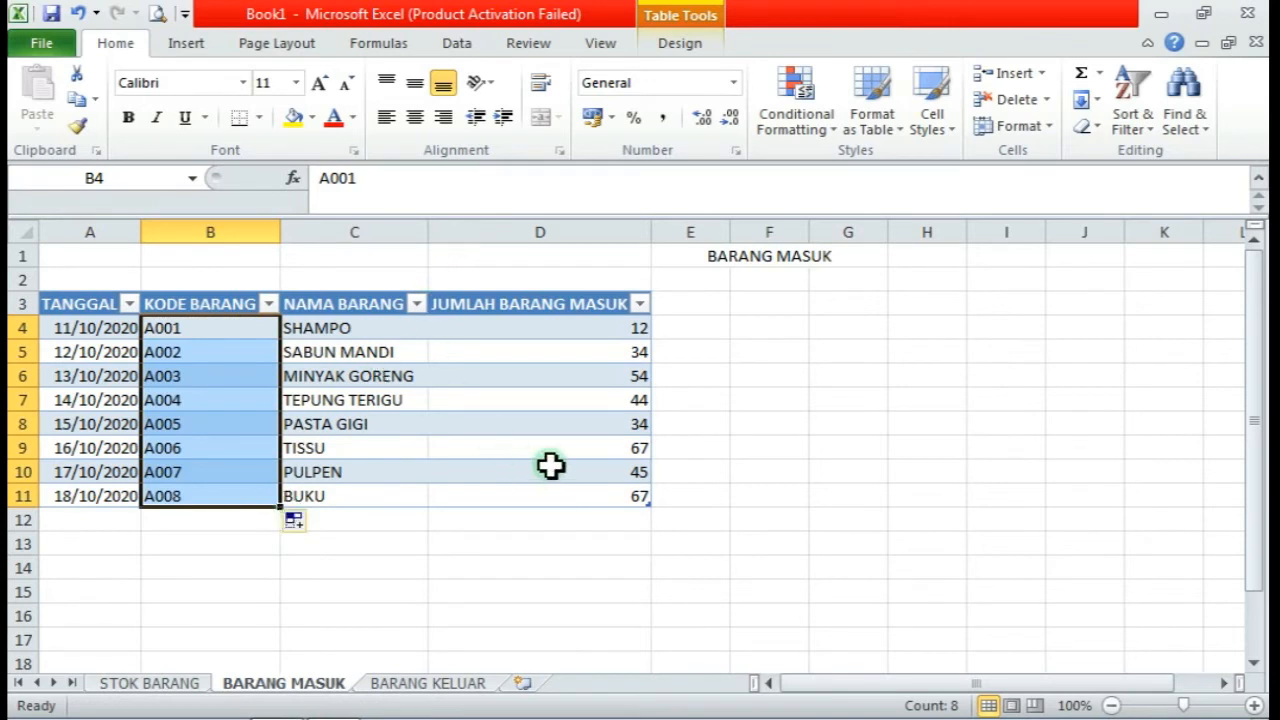
pyautogui.moveTo(612, 322); pyautogui.dragTo(626, 495)
pyautogui.click(414, 117)
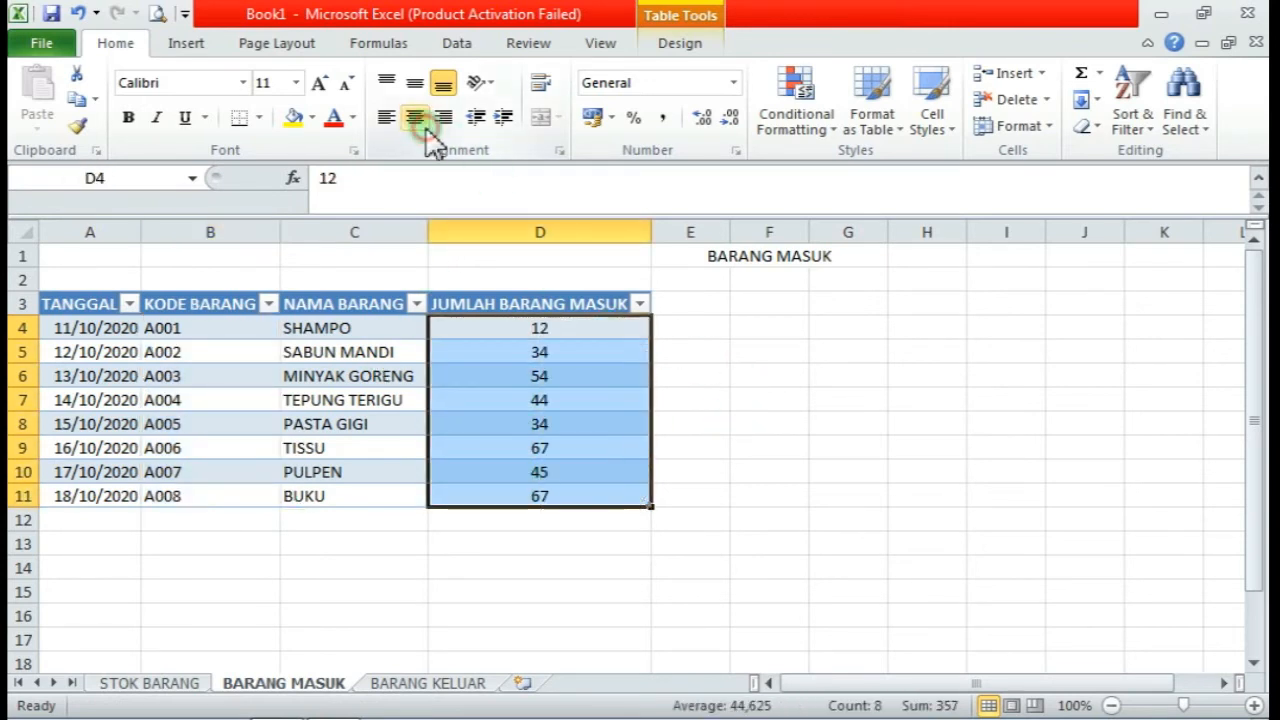
pyautogui.click(847, 545)
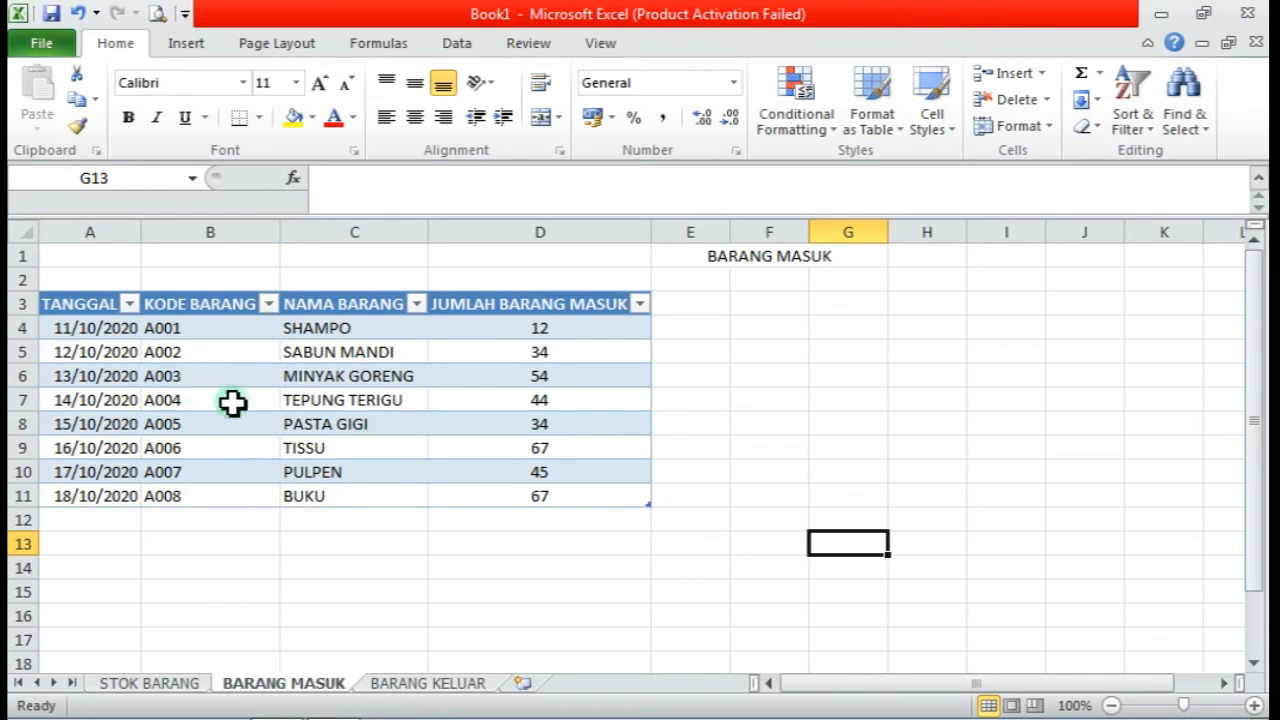
# On the BARANG KELUAR sheet, fill rows 4 to 11 with dates 11/10/2020 to 18/10/2020 and item codes A001 to A008
pyautogui.click(440, 684)
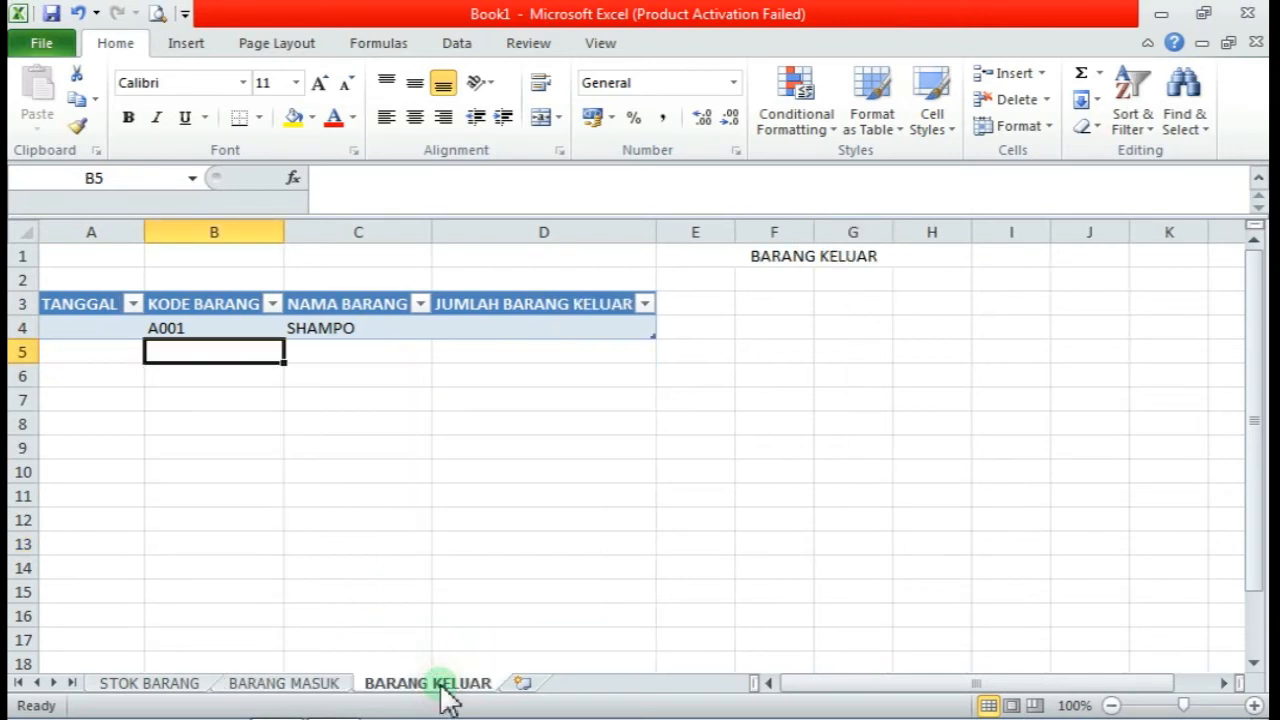
pyautogui.click(92, 328)
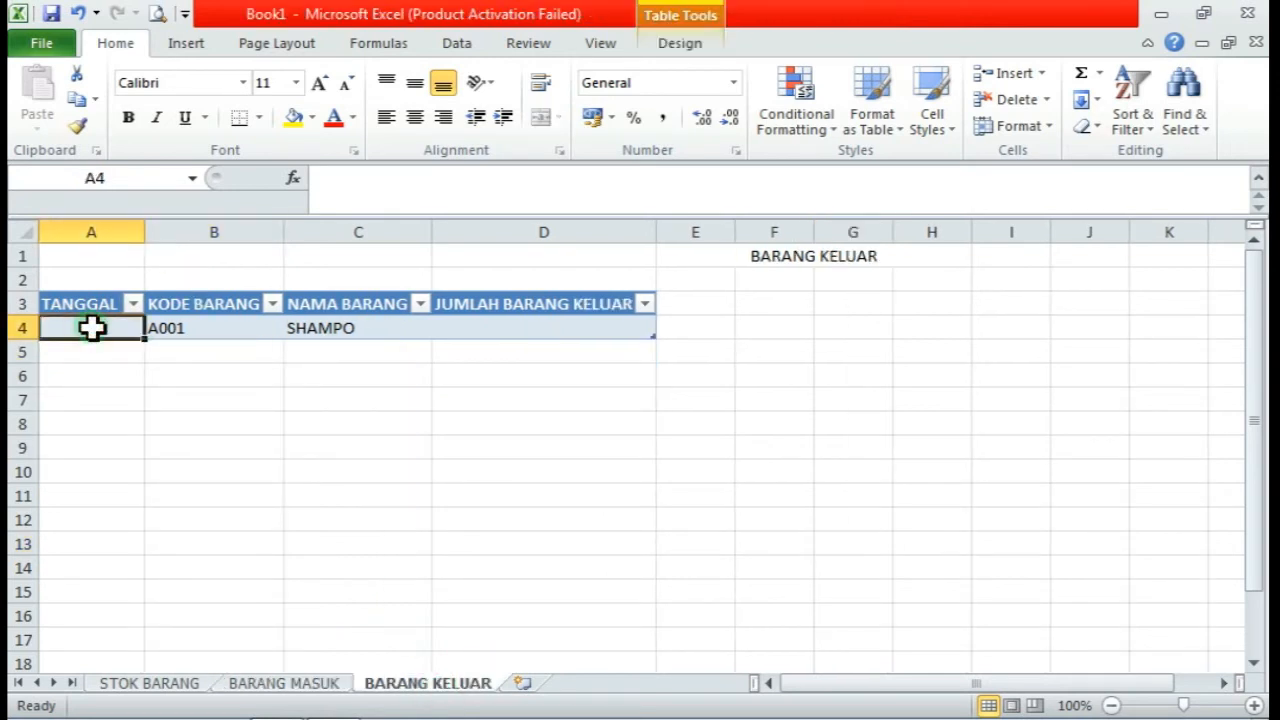
pyautogui.write('11/10/2020')
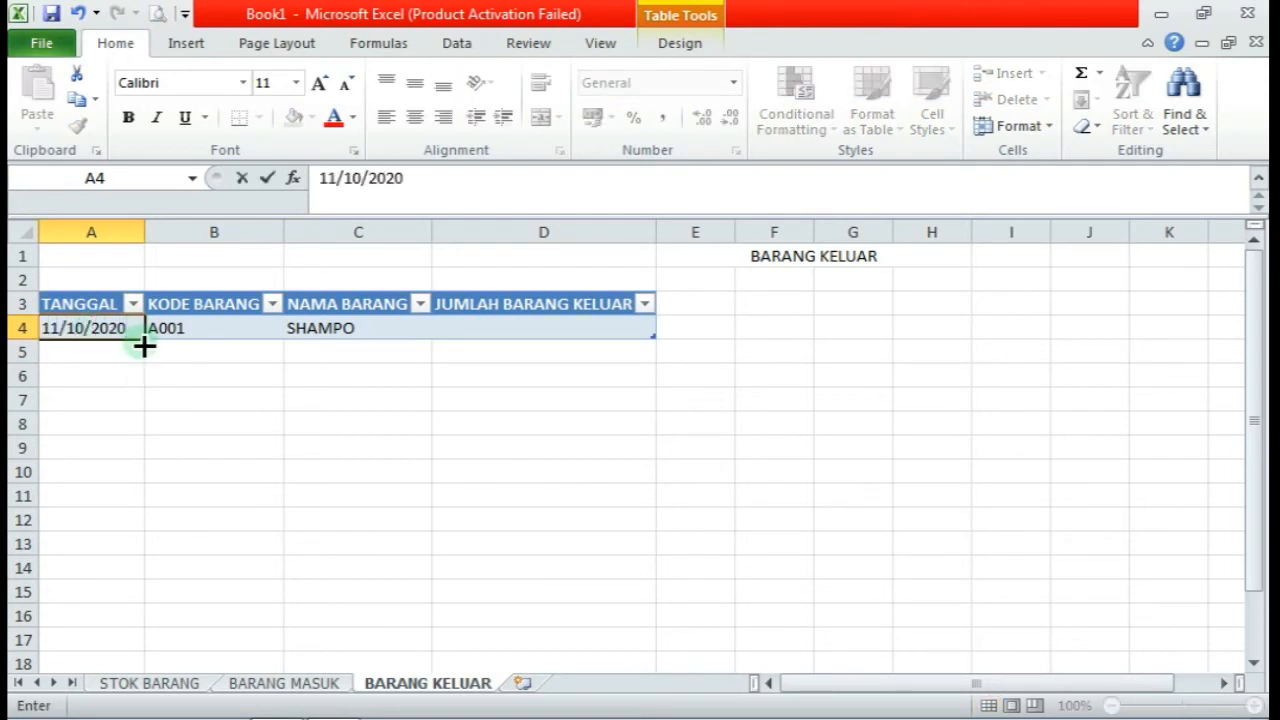
pyautogui.moveTo(146, 341); pyautogui.dragTo(144, 438)
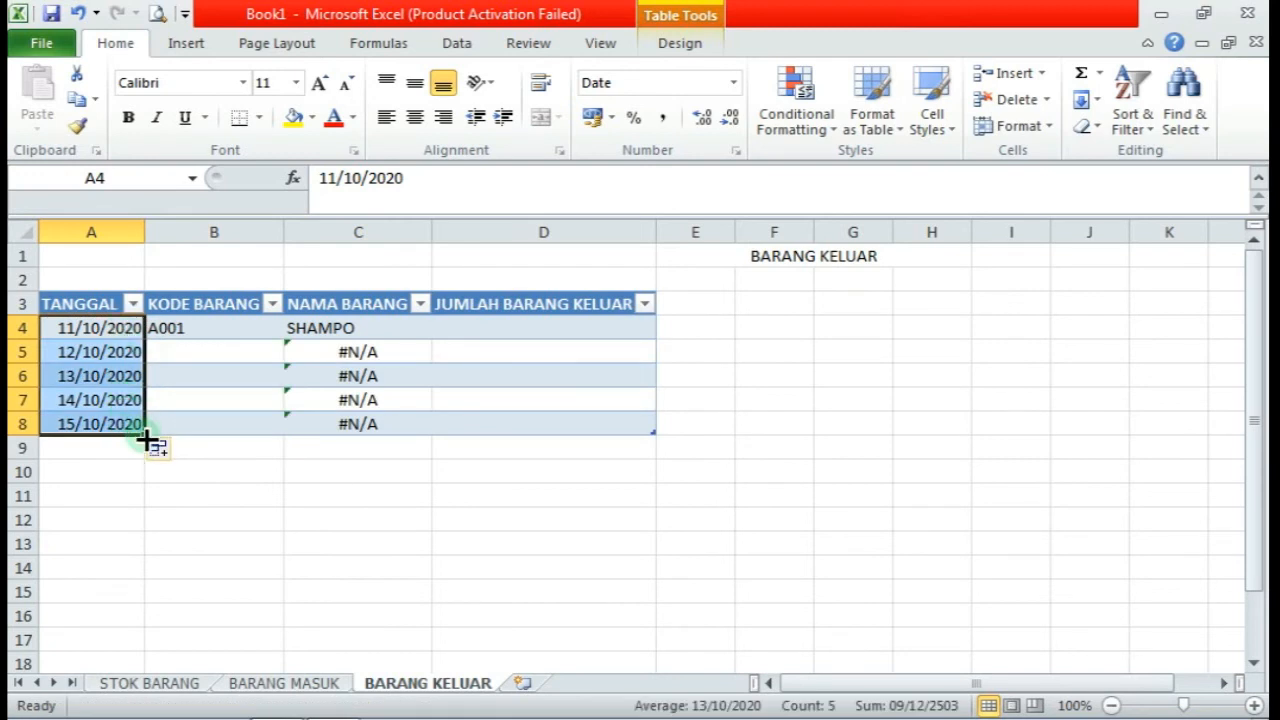
pyautogui.moveTo(146, 438); pyautogui.dragTo(151, 477)
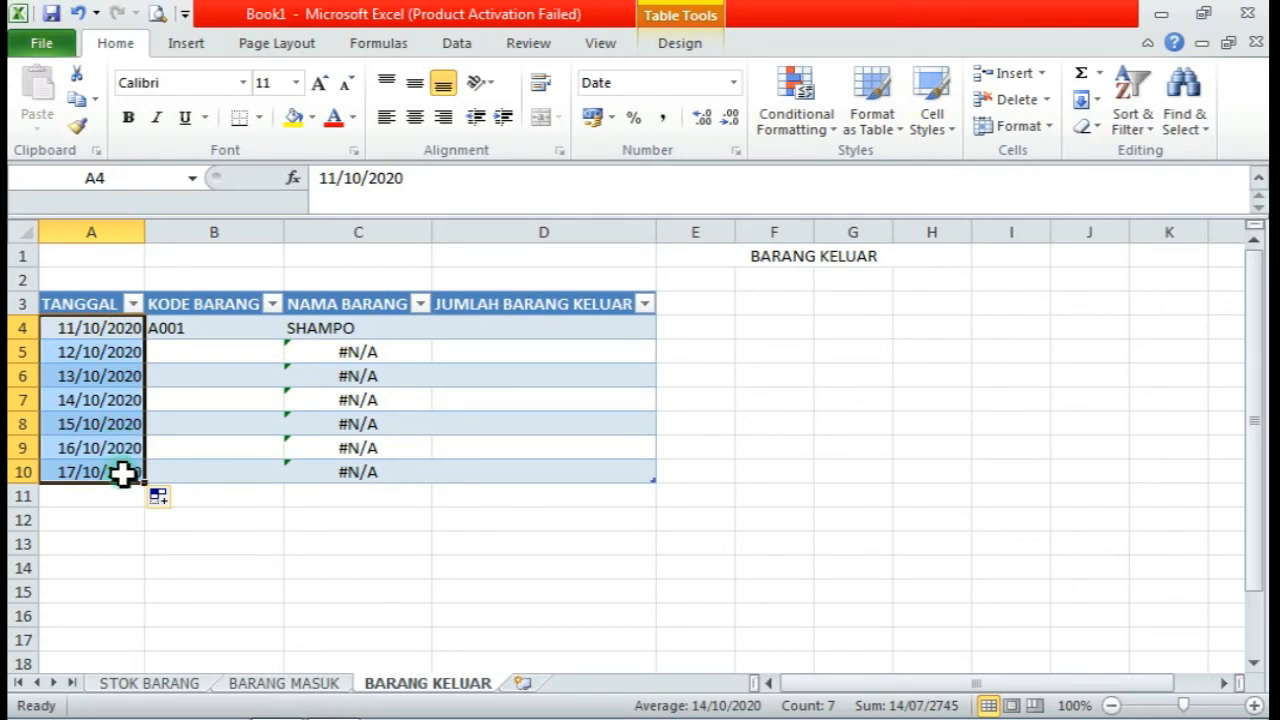
pyautogui.moveTo(143, 488); pyautogui.dragTo(145, 500)
pyautogui.click(246, 335)
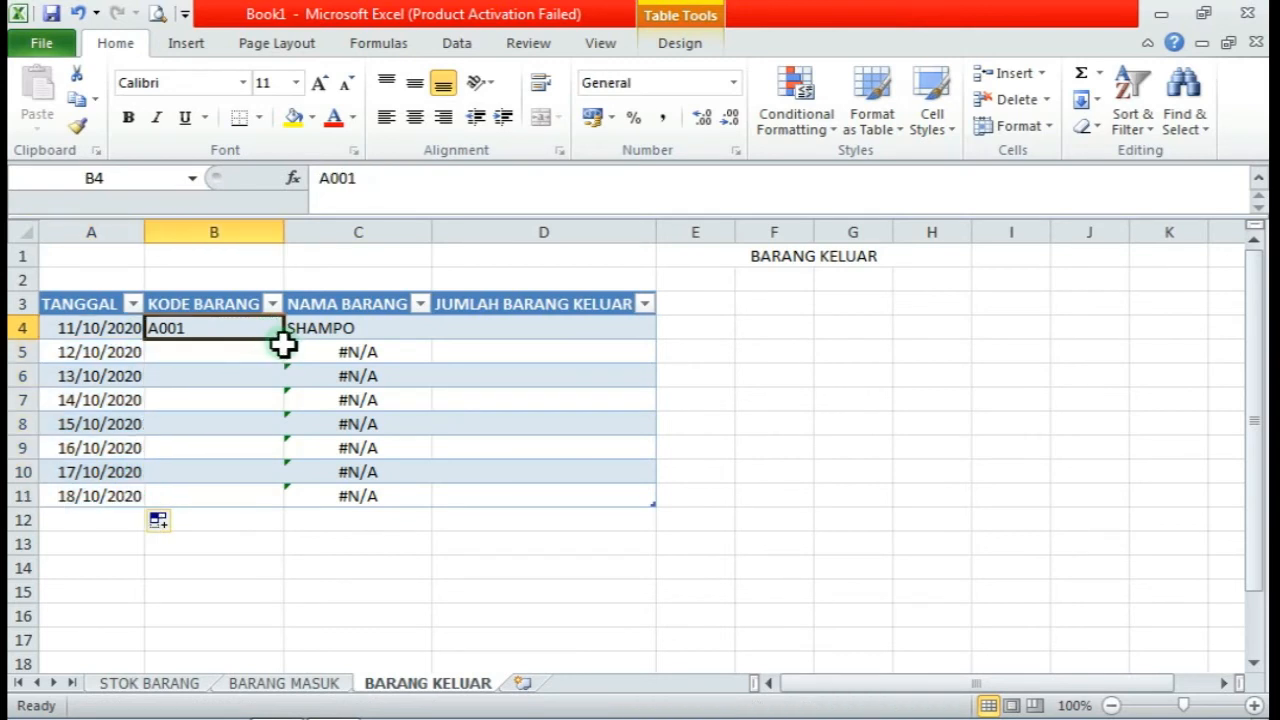
pyautogui.moveTo(285, 342); pyautogui.dragTo(285, 508)
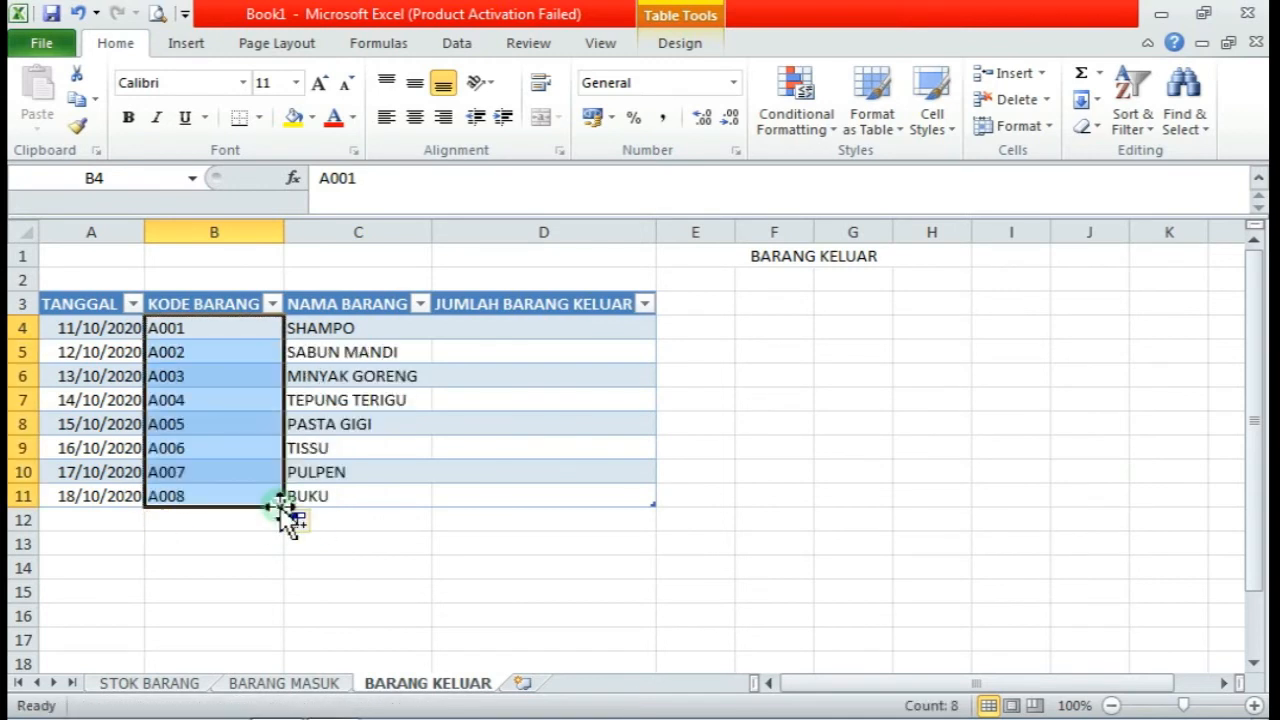
# Enter the JUMLAH BARANG KELUAR quantities 33, 43, 45, 33, 44, 34, 56 and 54 in cells D4 to D11, and center them
pyautogui.click(491, 331)
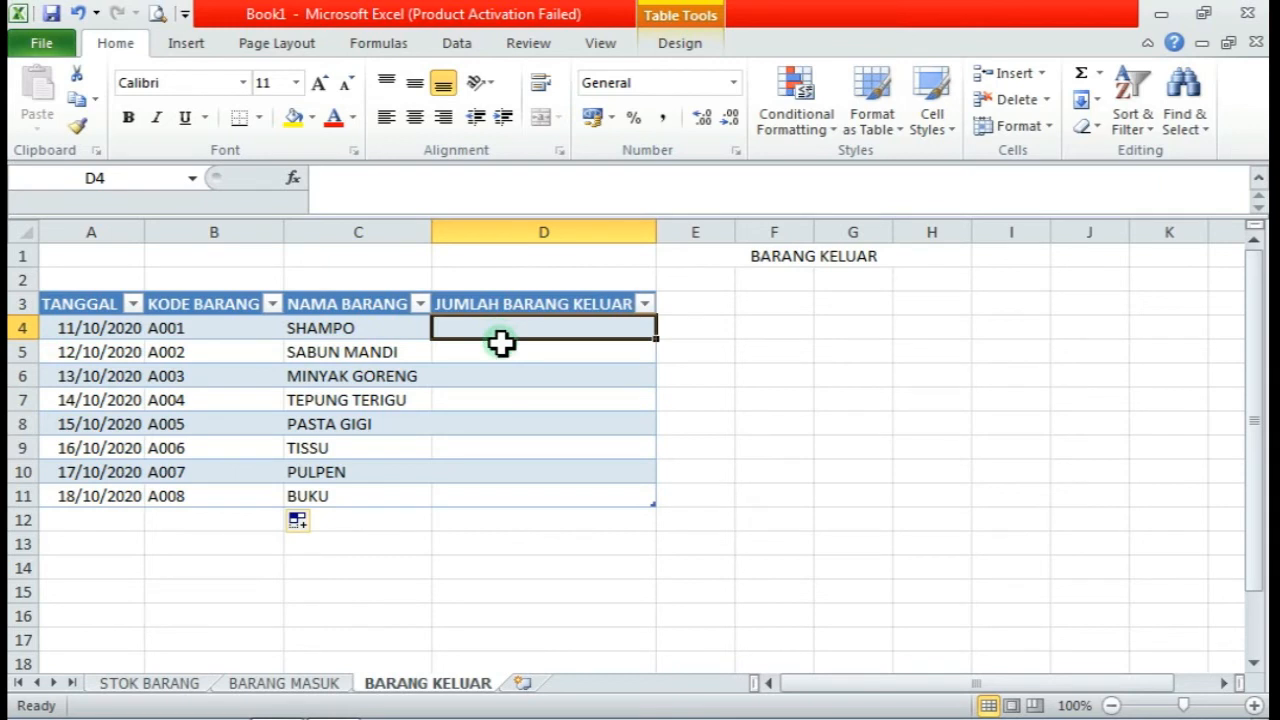
pyautogui.write('33')
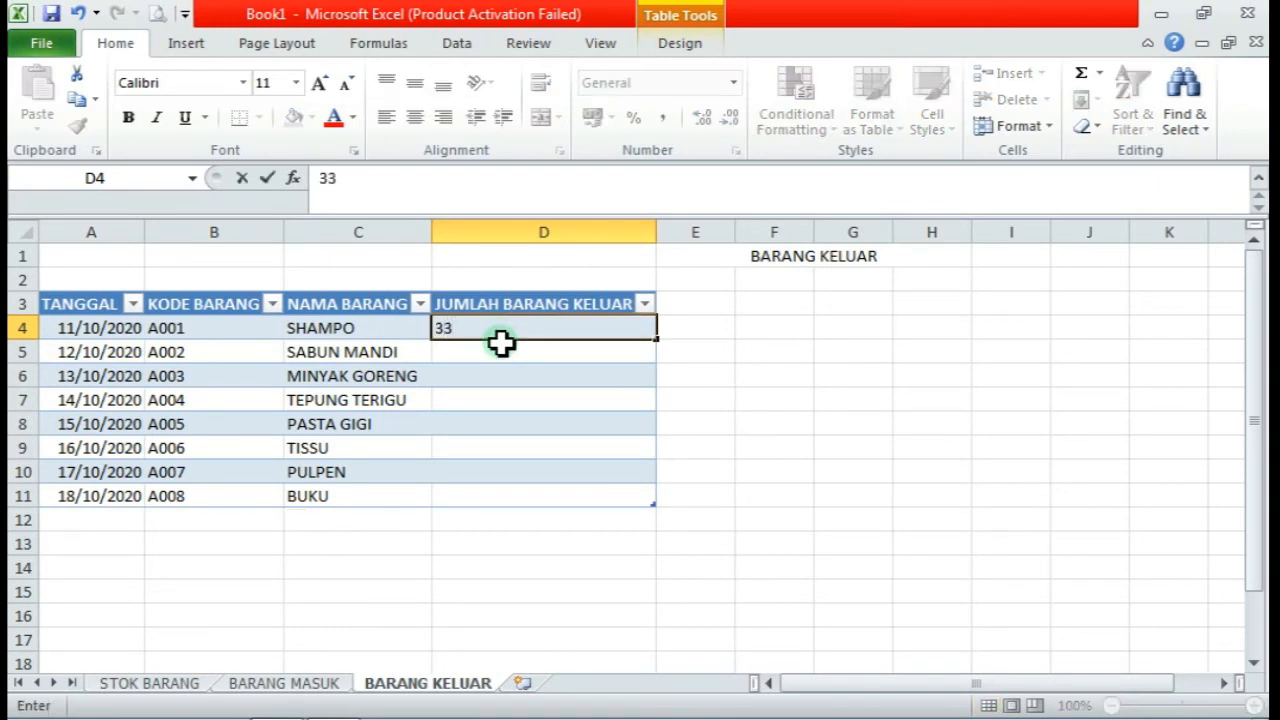
pyautogui.press('Return')
pyautogui.write('43')
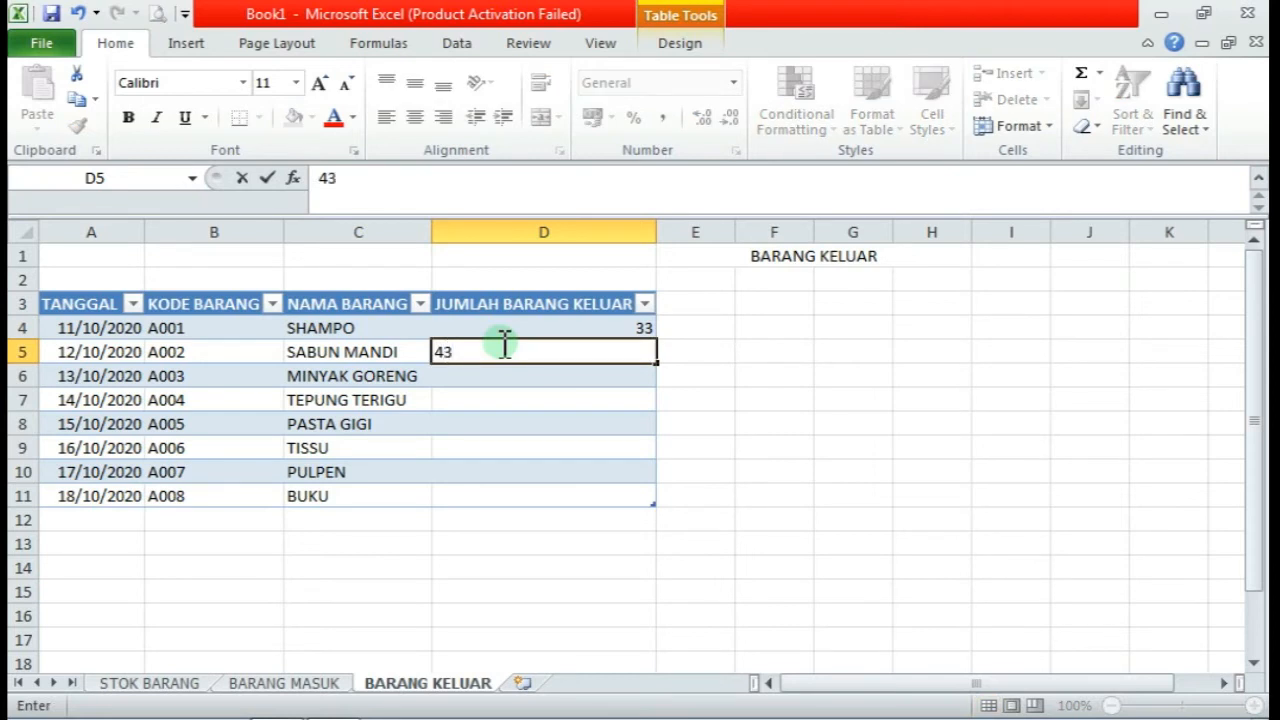
pyautogui.press('Return')
pyautogui.write('45')
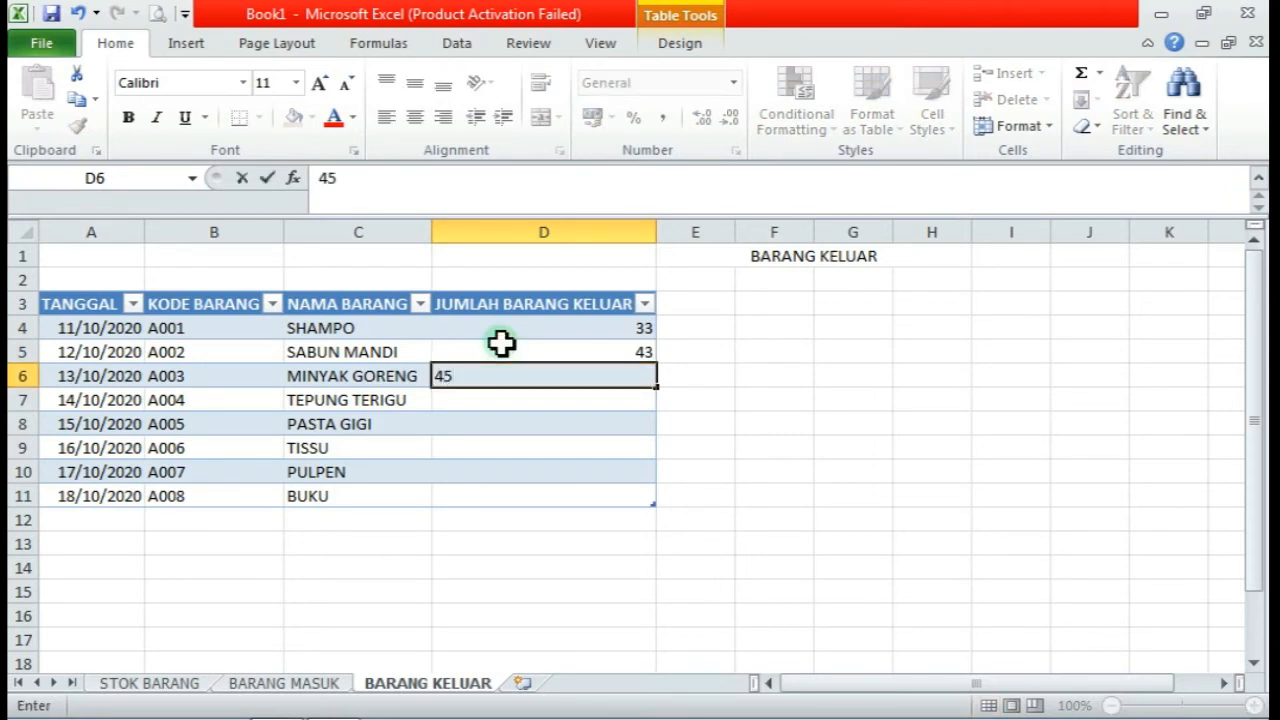
pyautogui.press('Return')
pyautogui.write('33')
pyautogui.press('Return')
pyautogui.write('44')
pyautogui.press('Return')
pyautogui.write('34')
pyautogui.press('Return')
pyautogui.write('56')
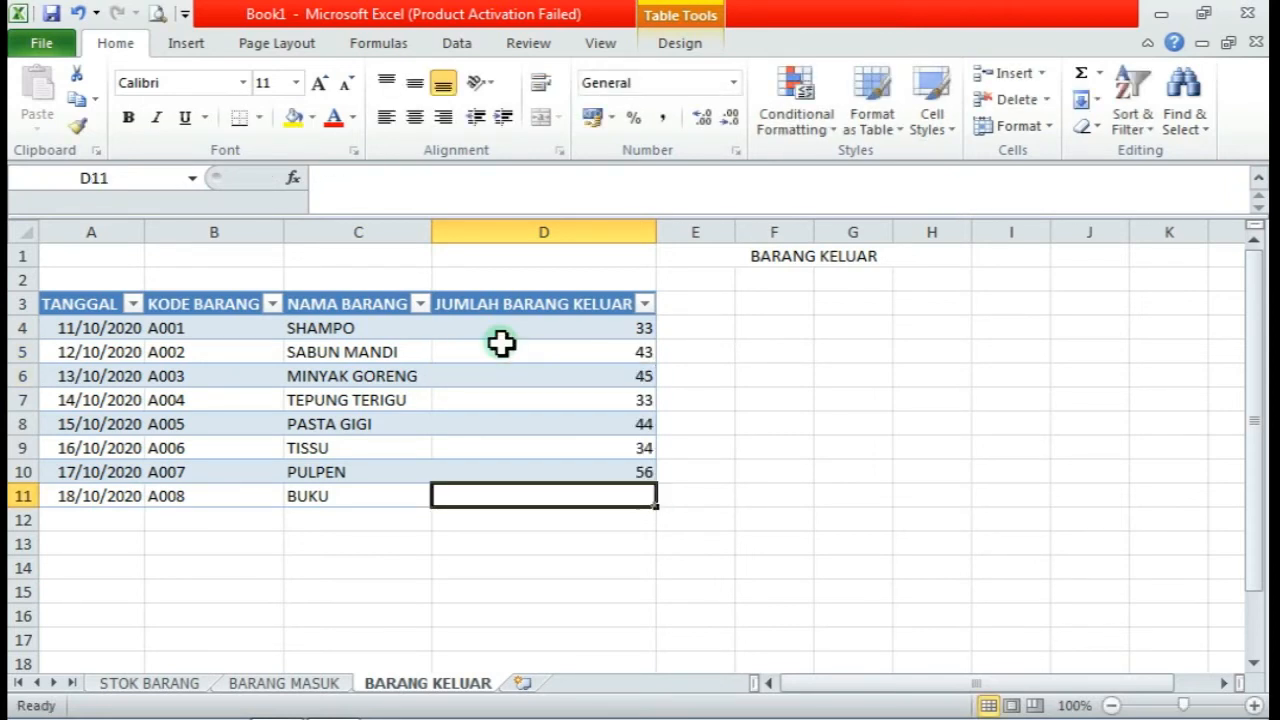
pyautogui.write('54')
pyautogui.click(768, 378)
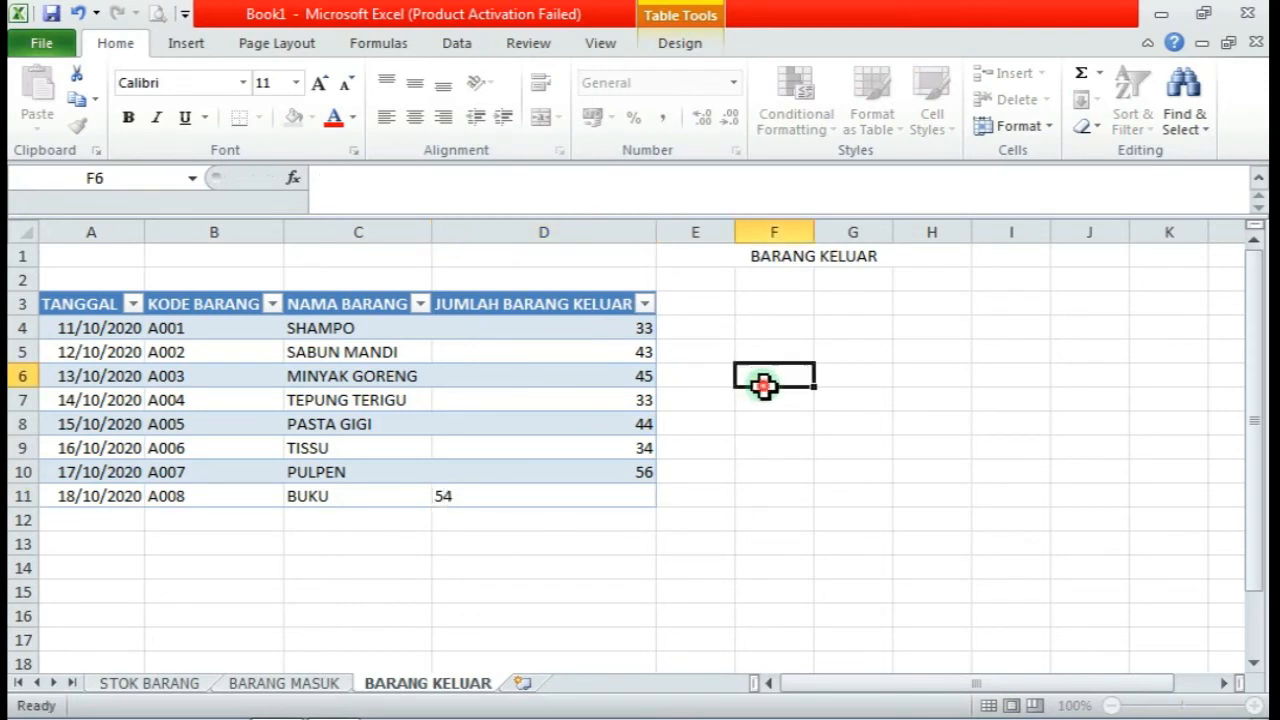
pyautogui.click(881, 335)
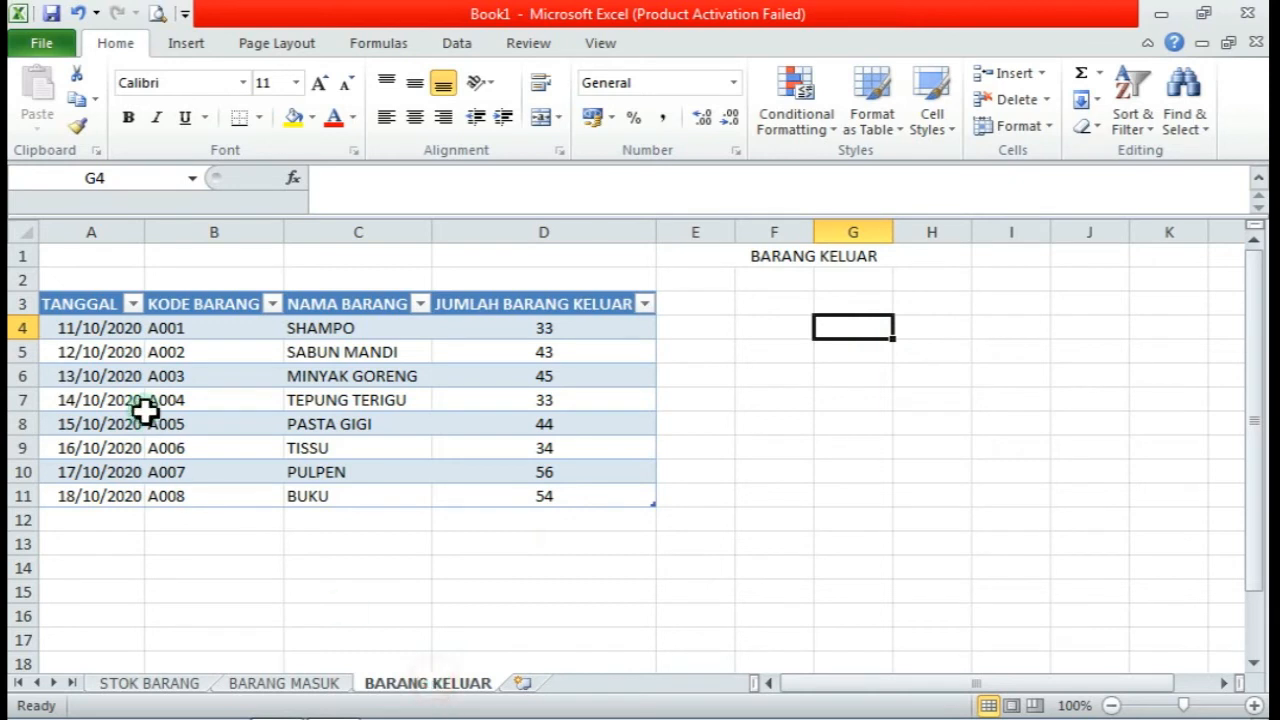
# In STOK BARANG cell E4, start a SUMIF formula with the KODE BARANG column of TblBarangmasuk as the range
pyautogui.click(285, 687)
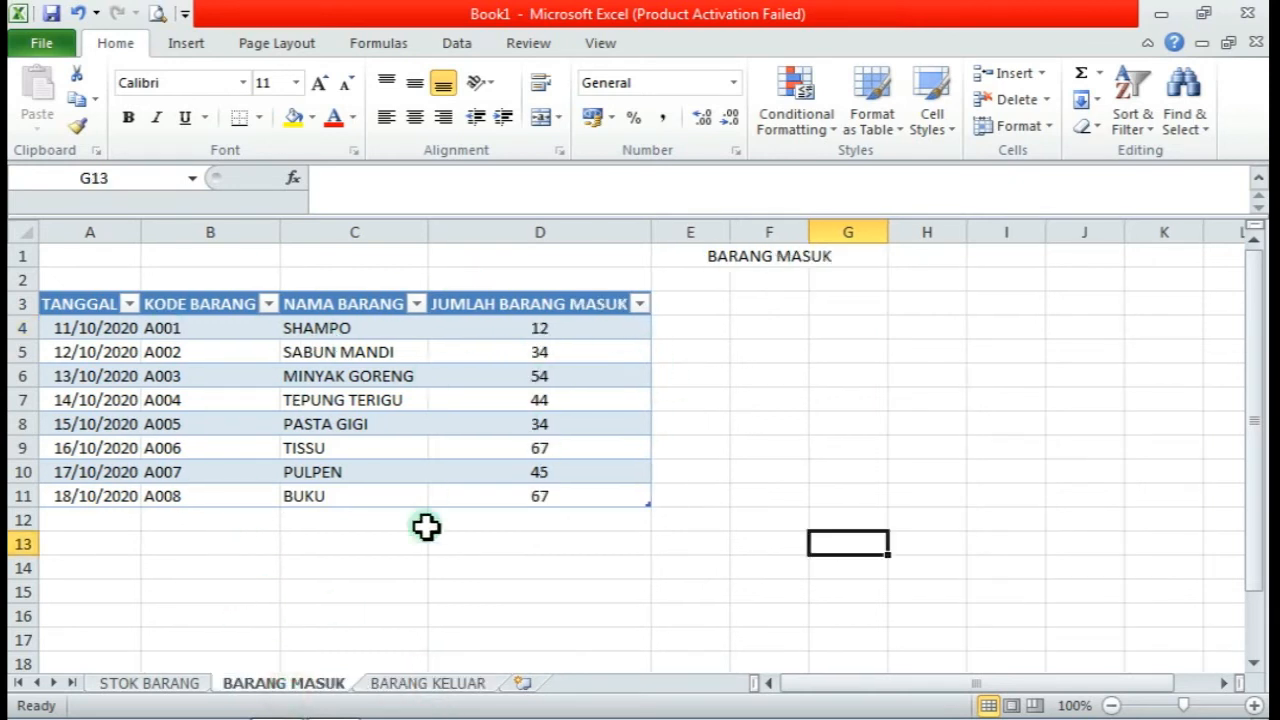
pyautogui.click(158, 688)
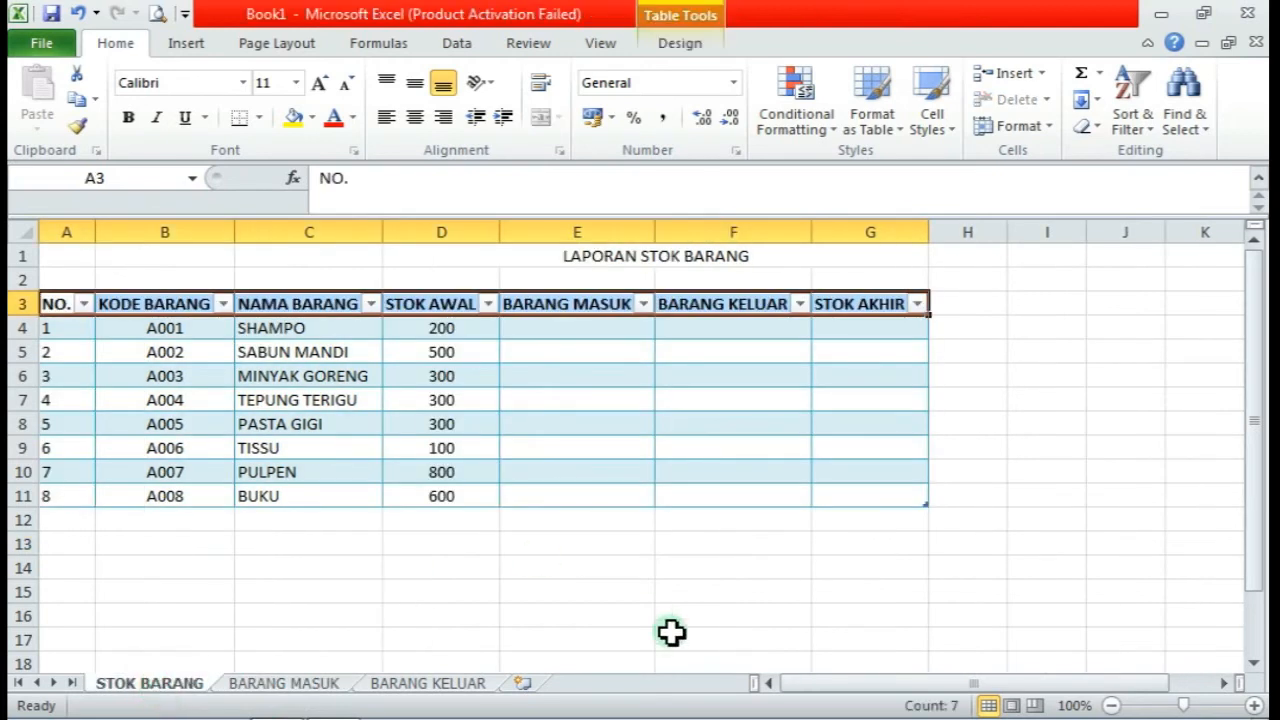
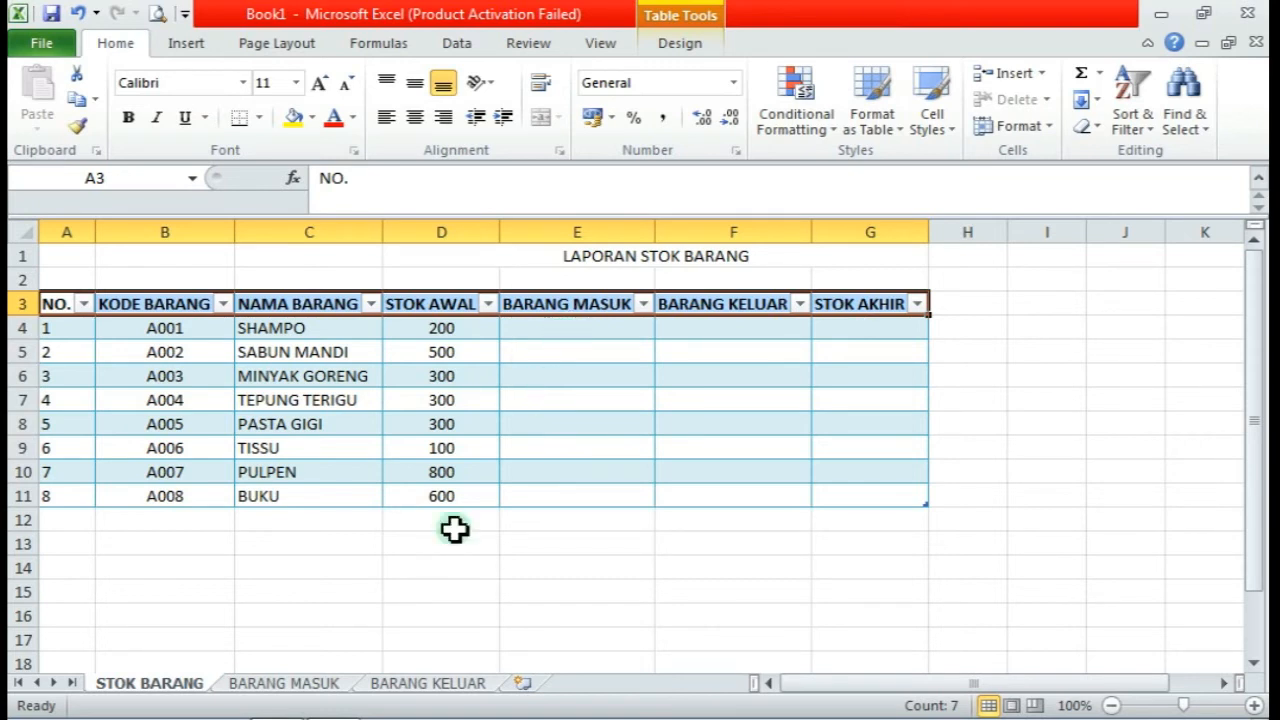
pyautogui.click(285, 686)
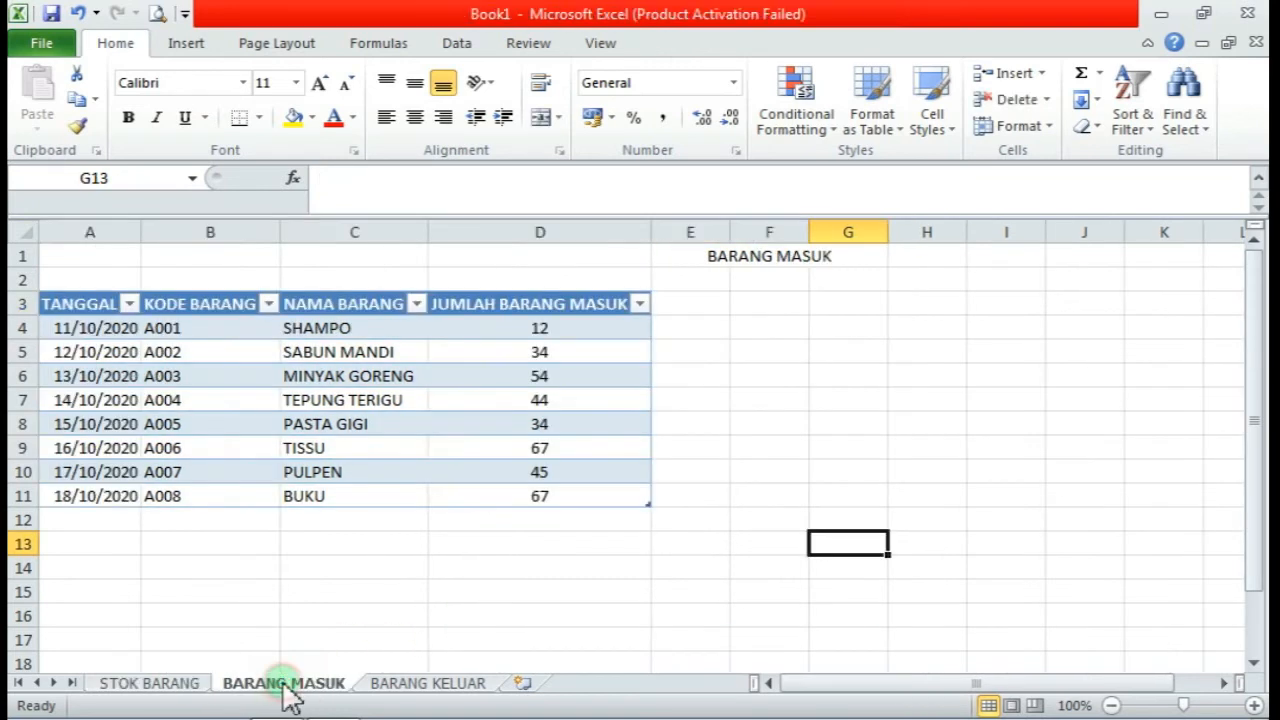
pyautogui.click(166, 688)
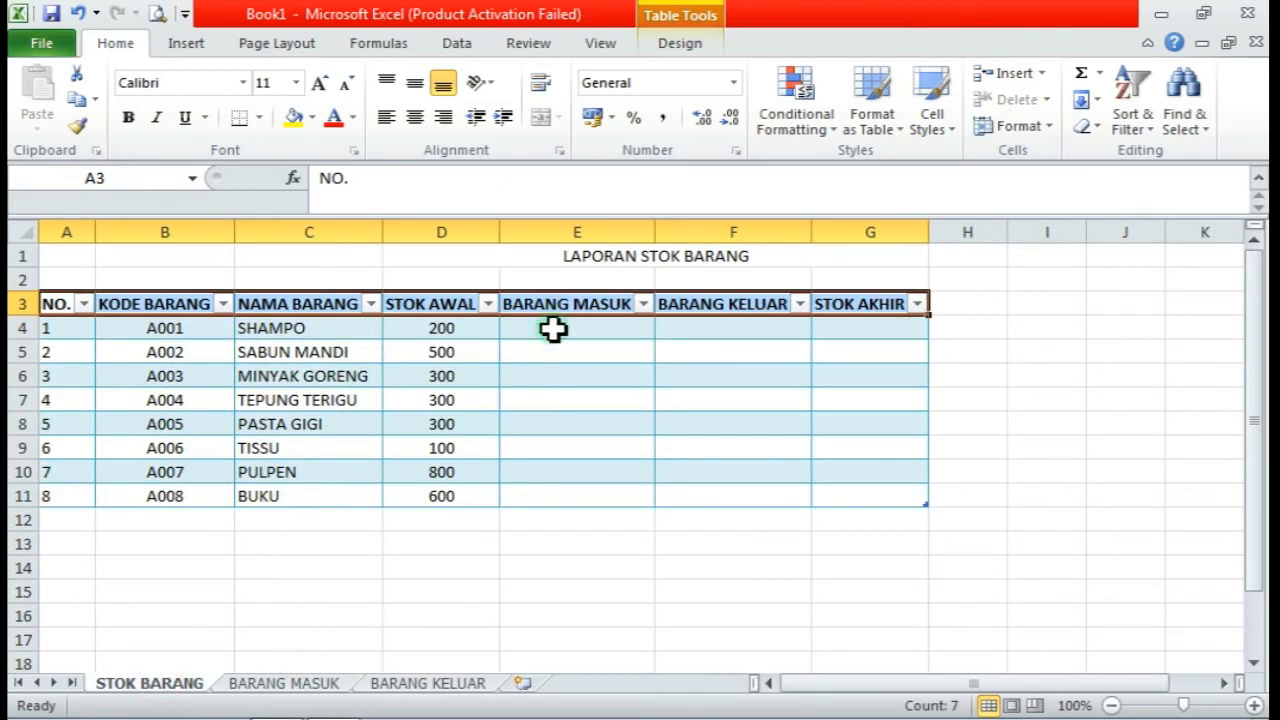
pyautogui.click(555, 333)
pyautogui.write('=')
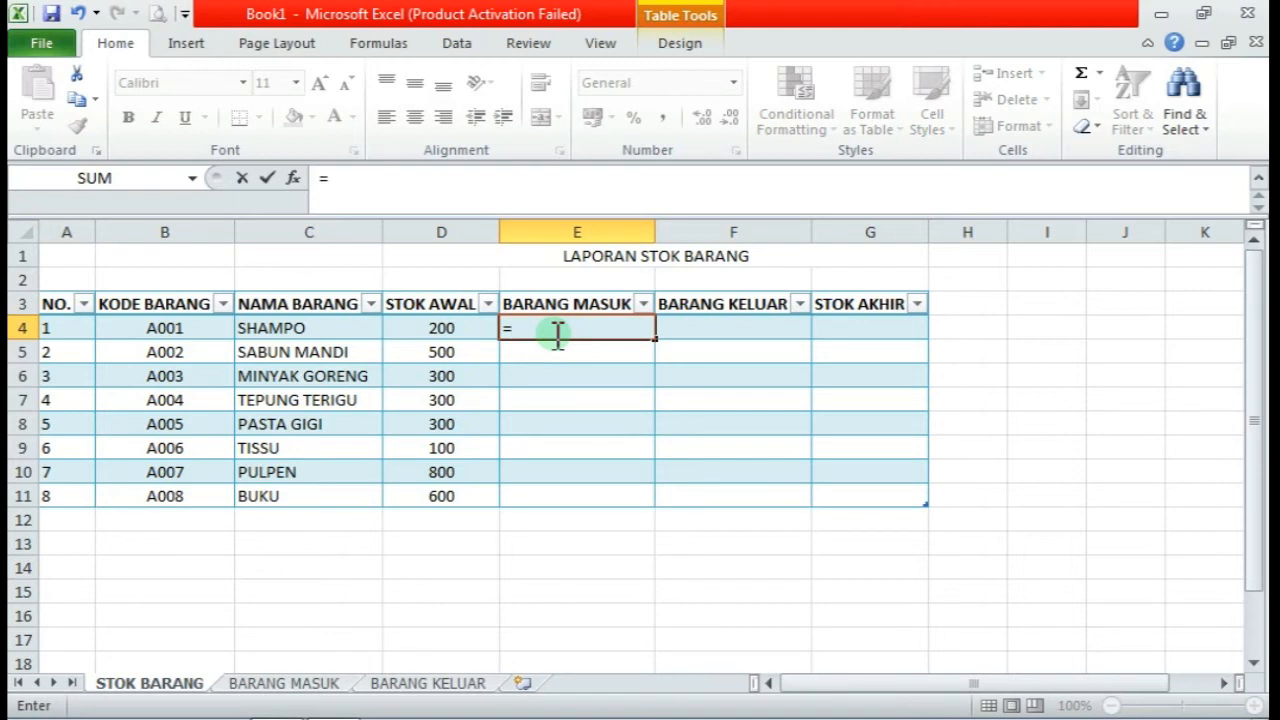
pyautogui.write('SUMIF')
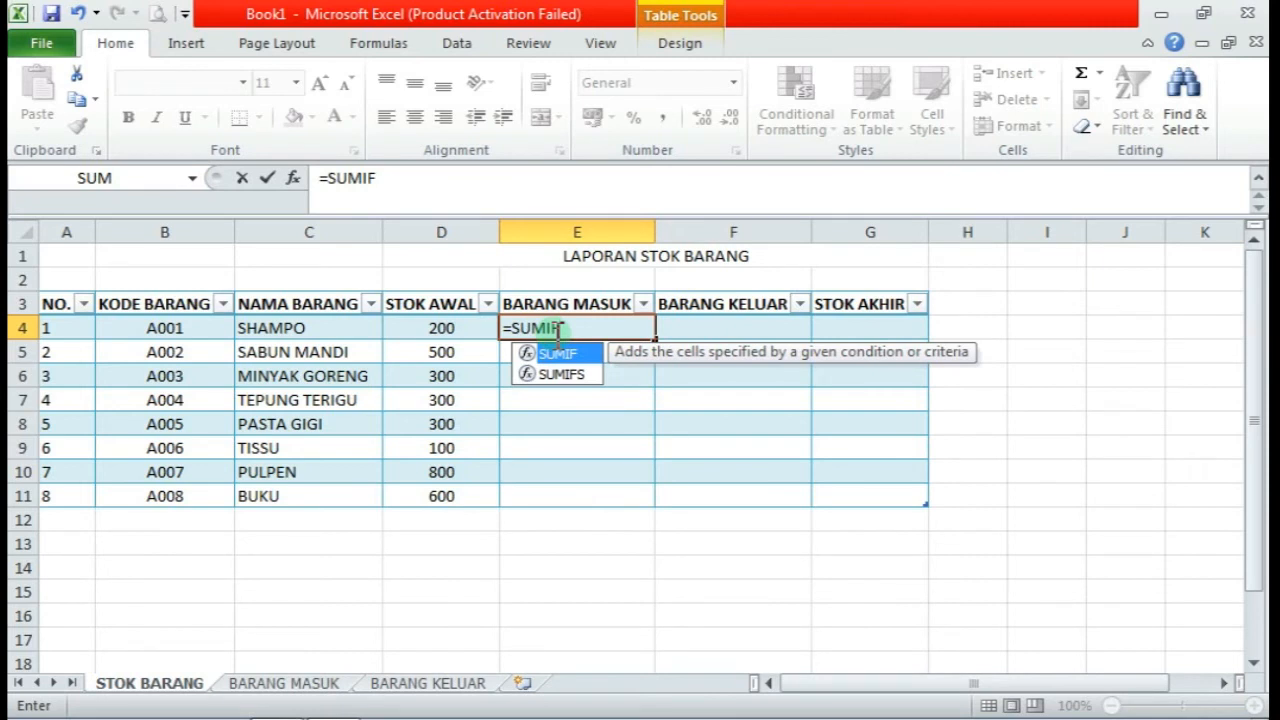
pyautogui.write('(')
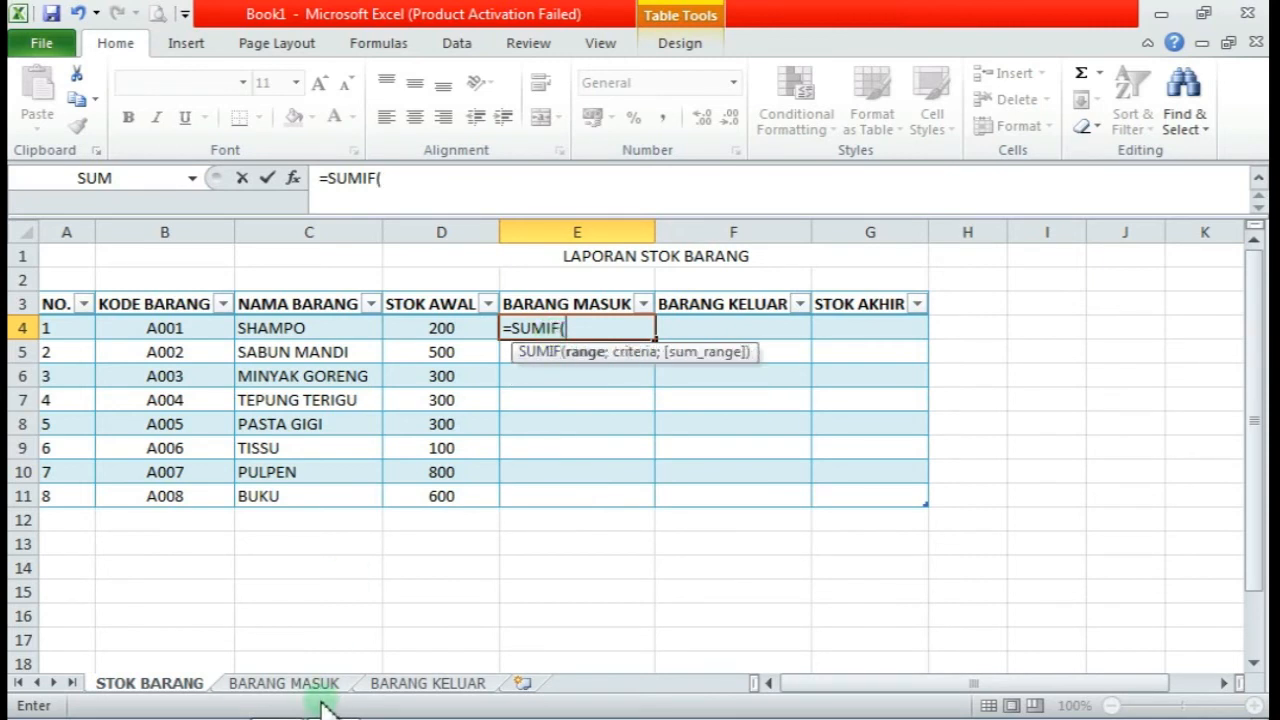
pyautogui.click(285, 683)
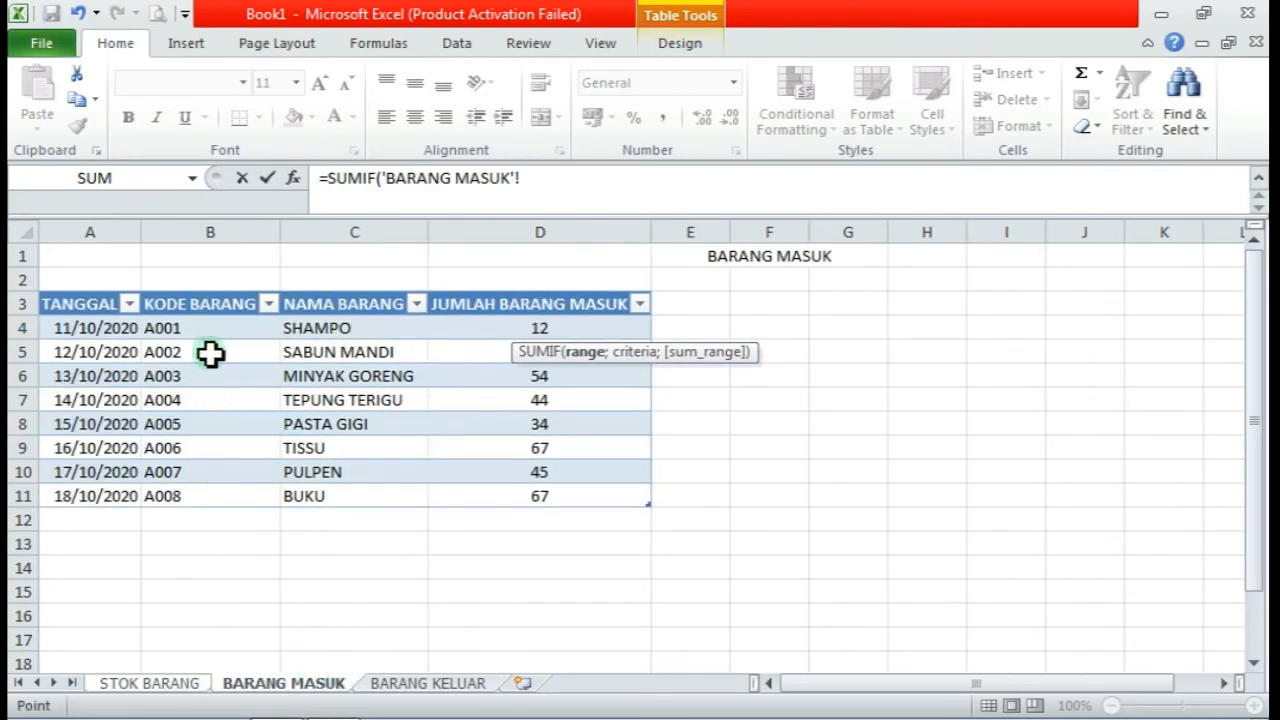
pyautogui.moveTo(217, 332); pyautogui.dragTo(228, 502)
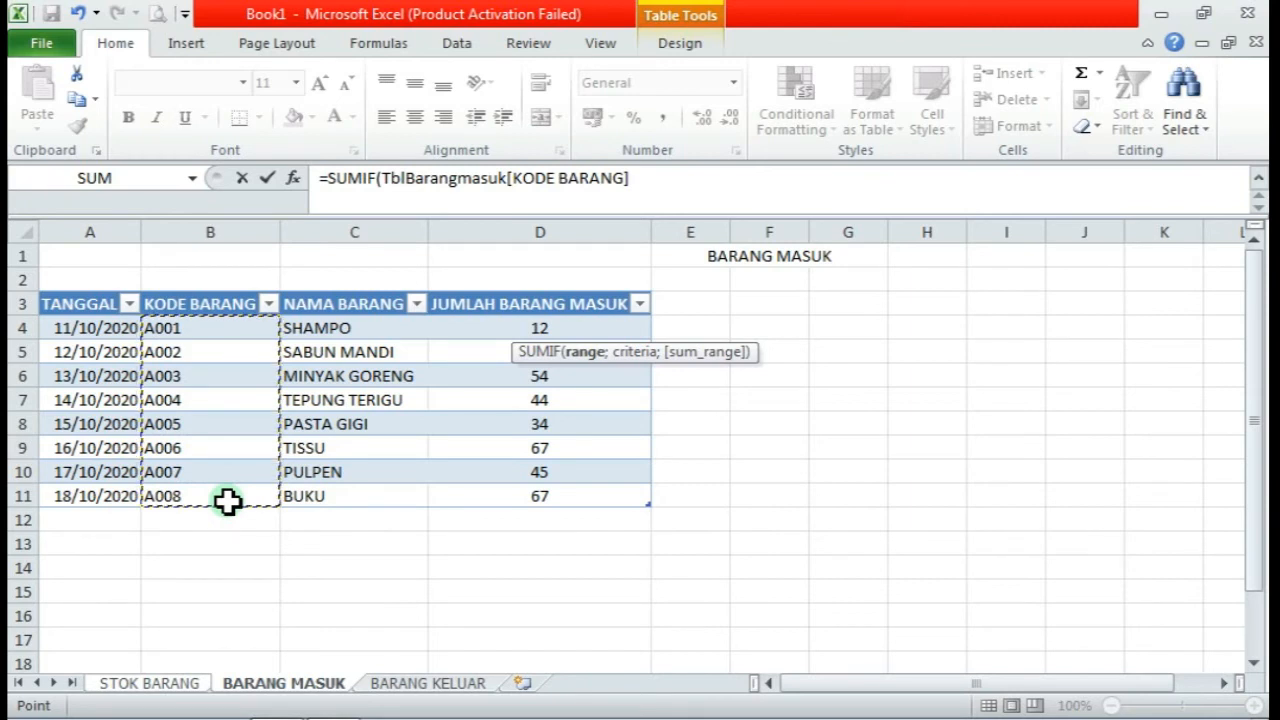
pyautogui.write(';')
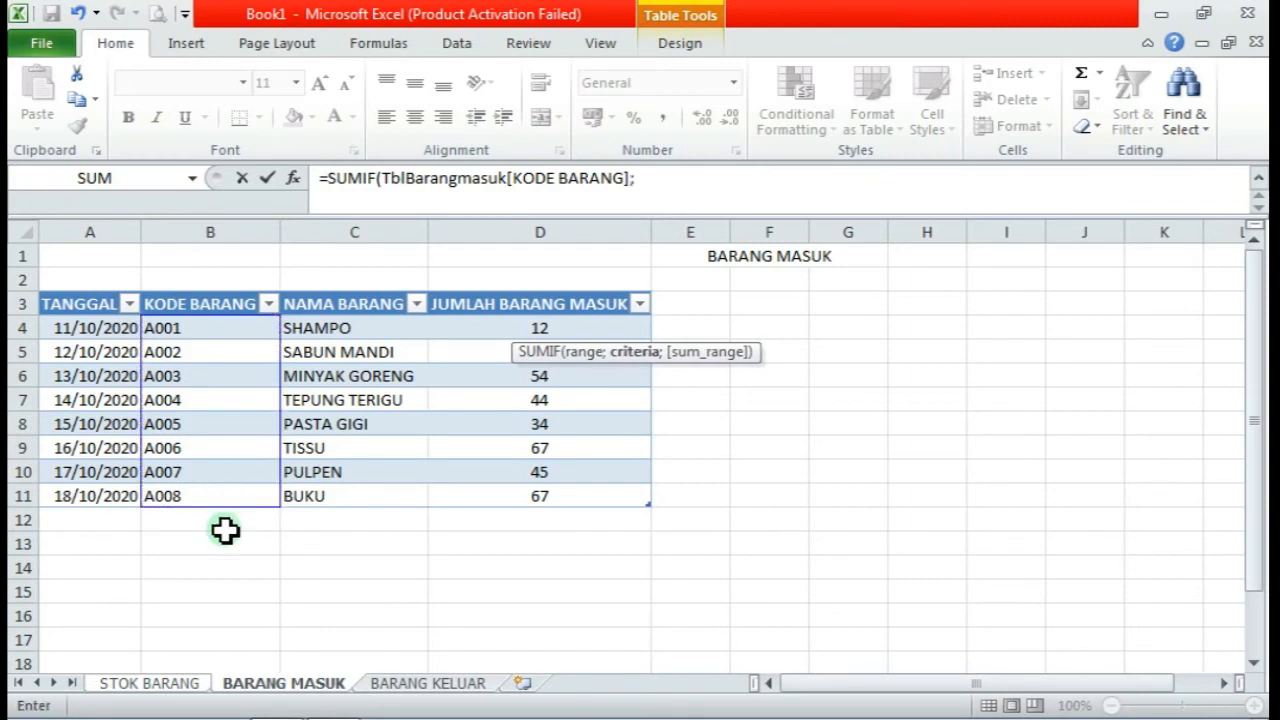
# Complete E4's SUMIF with the row's KODE BARANG (B4) as criteria and TblBarangmasuk's JUMLAH BARANG MASUK column as the sum range
pyautogui.click(150, 683)
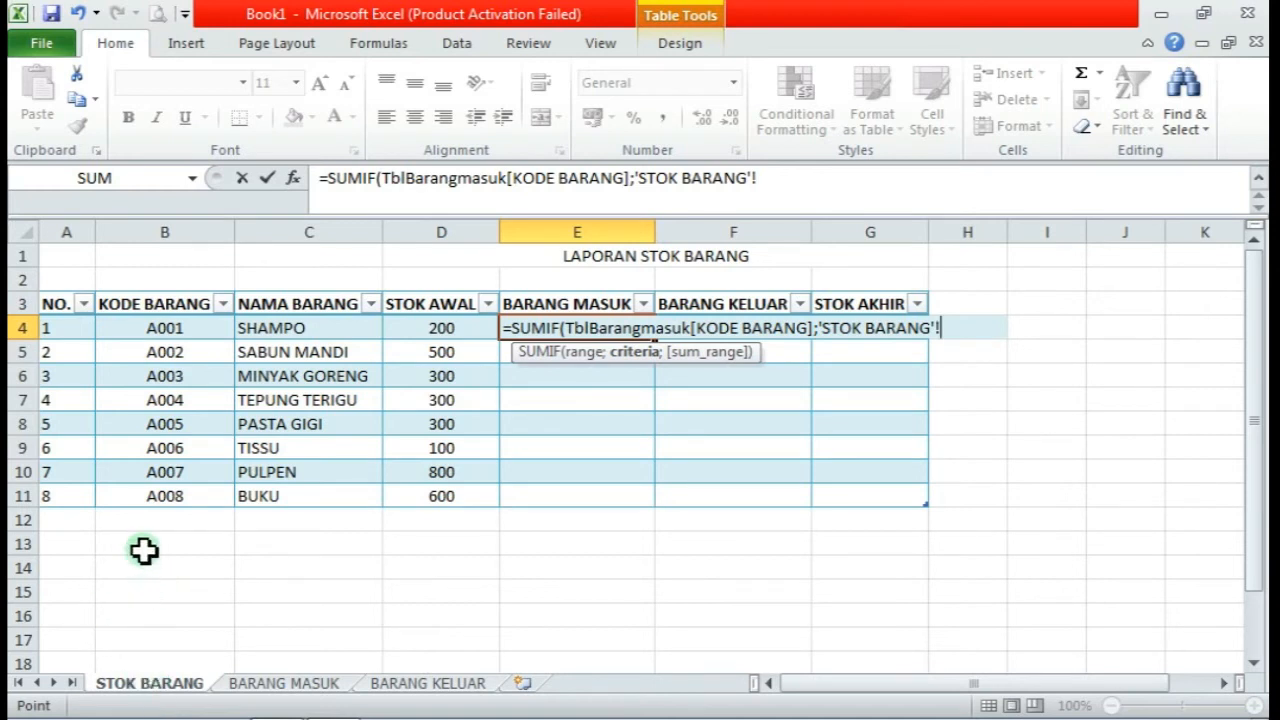
pyautogui.click(138, 328)
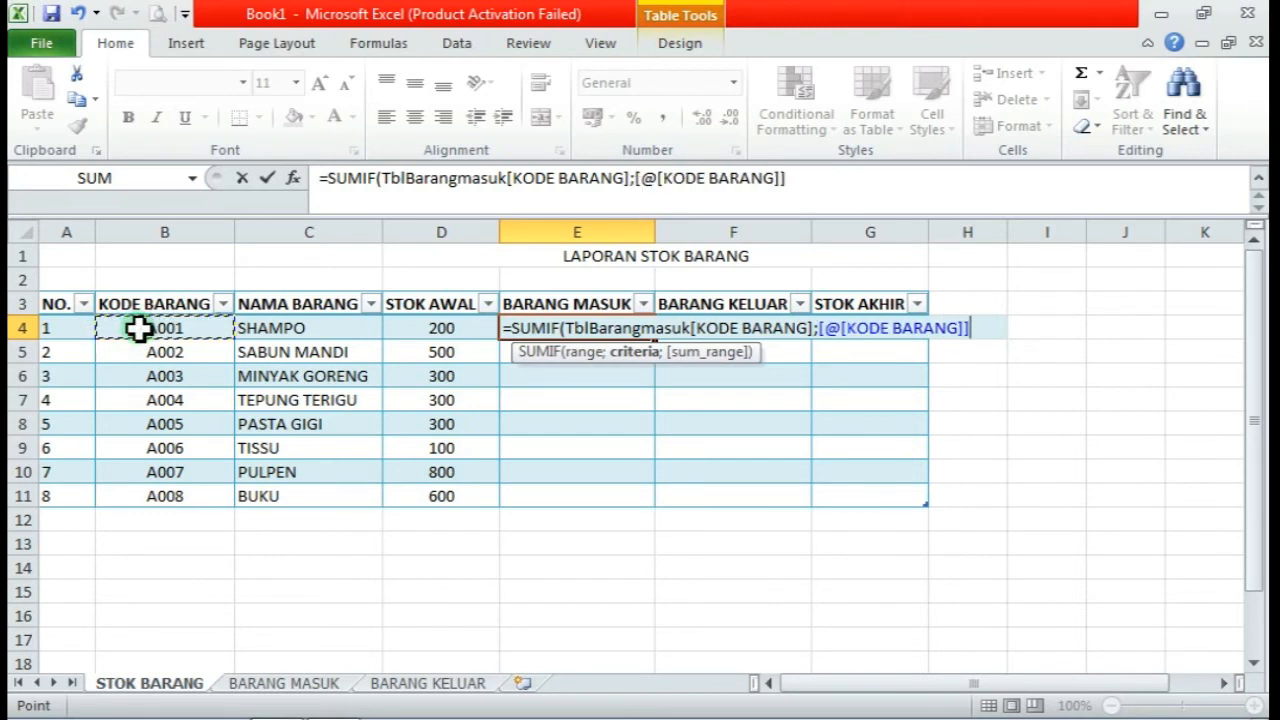
pyautogui.write(';')
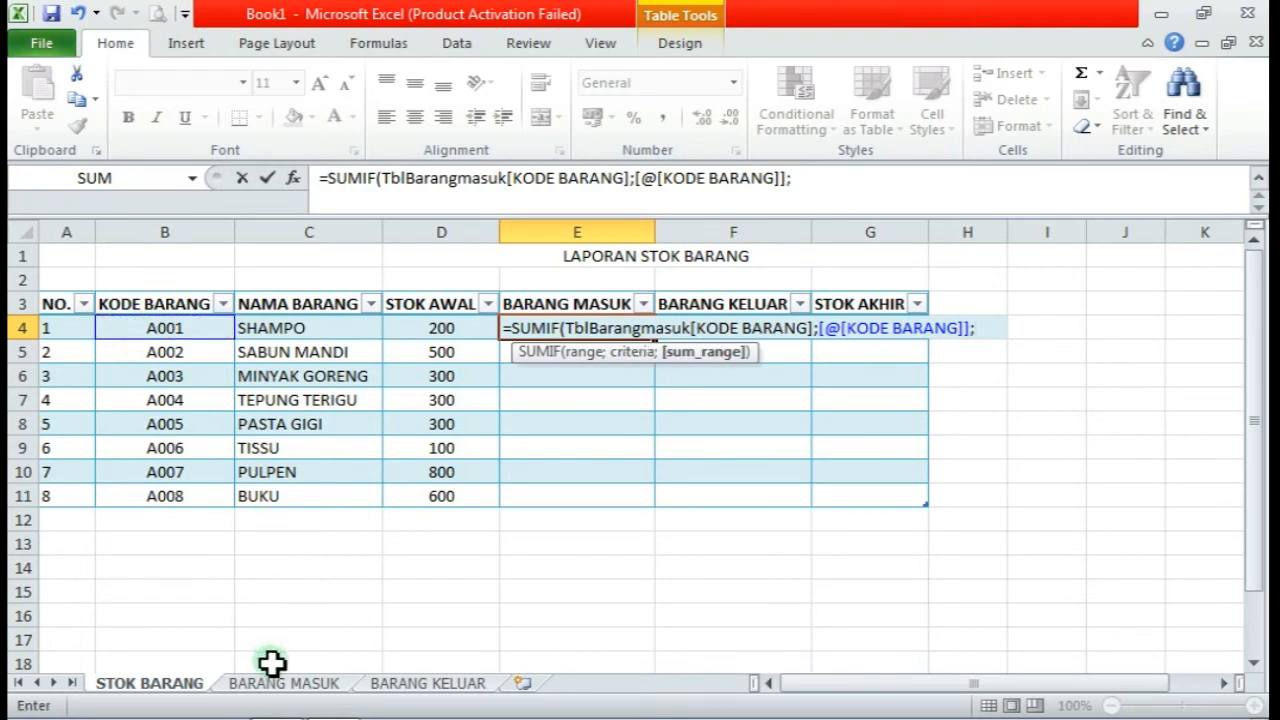
pyautogui.click(282, 684)
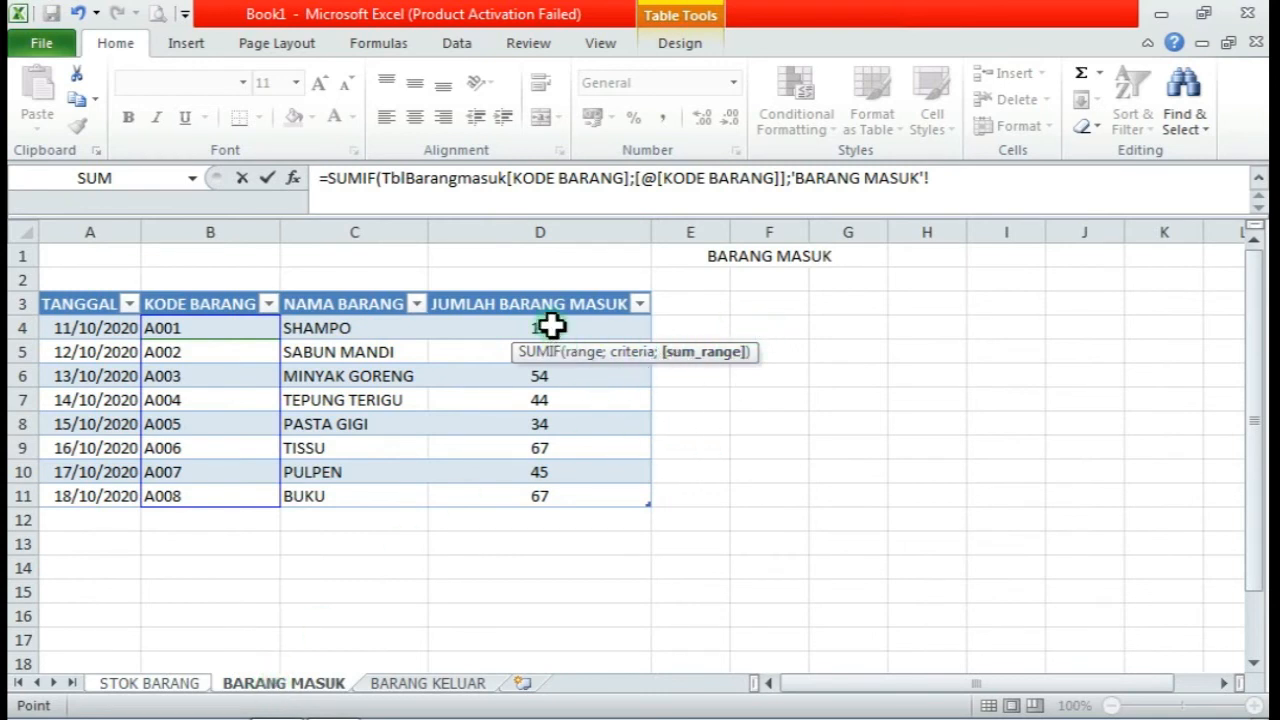
pyautogui.moveTo(509, 323); pyautogui.dragTo(516, 488)
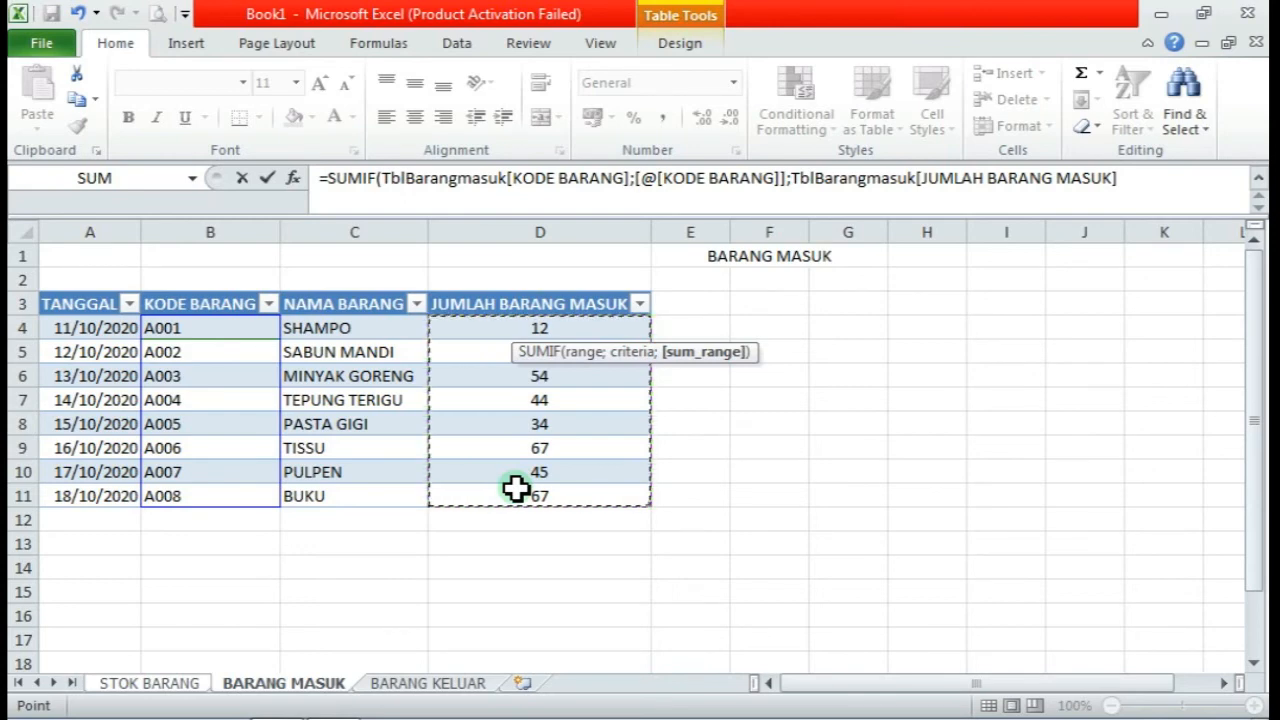
pyautogui.write(')')
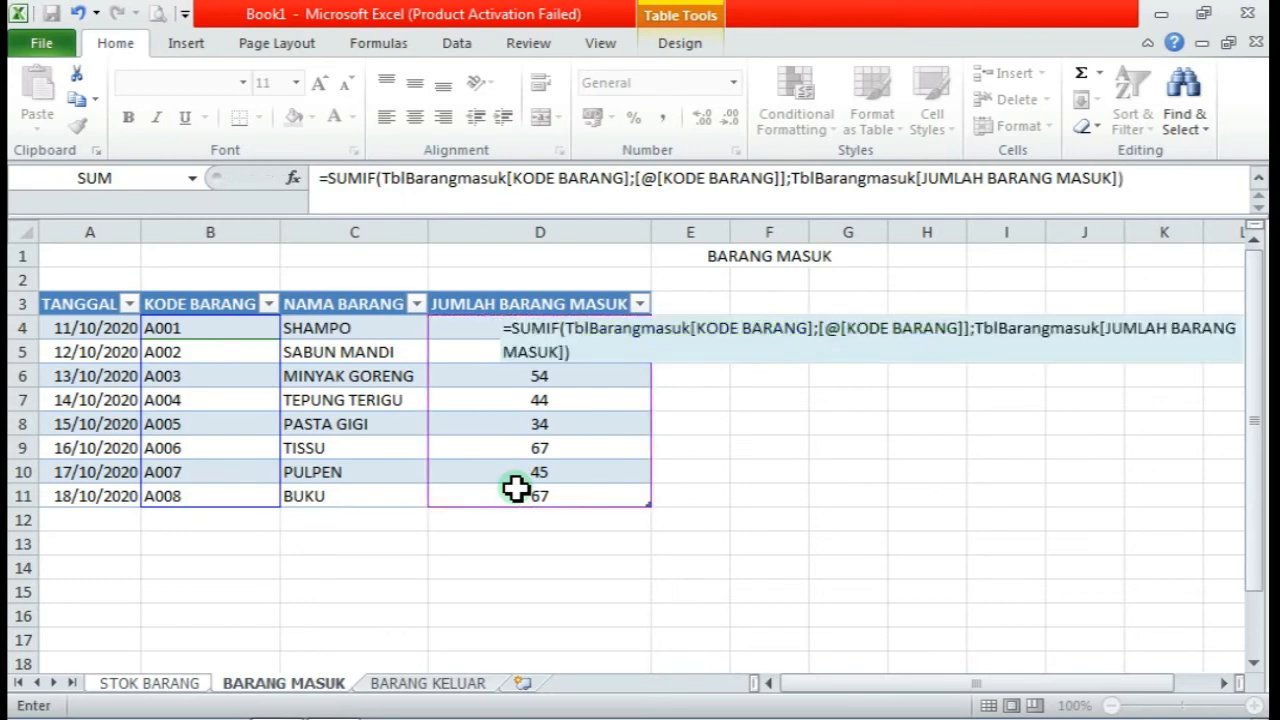
pyautogui.press('Return')
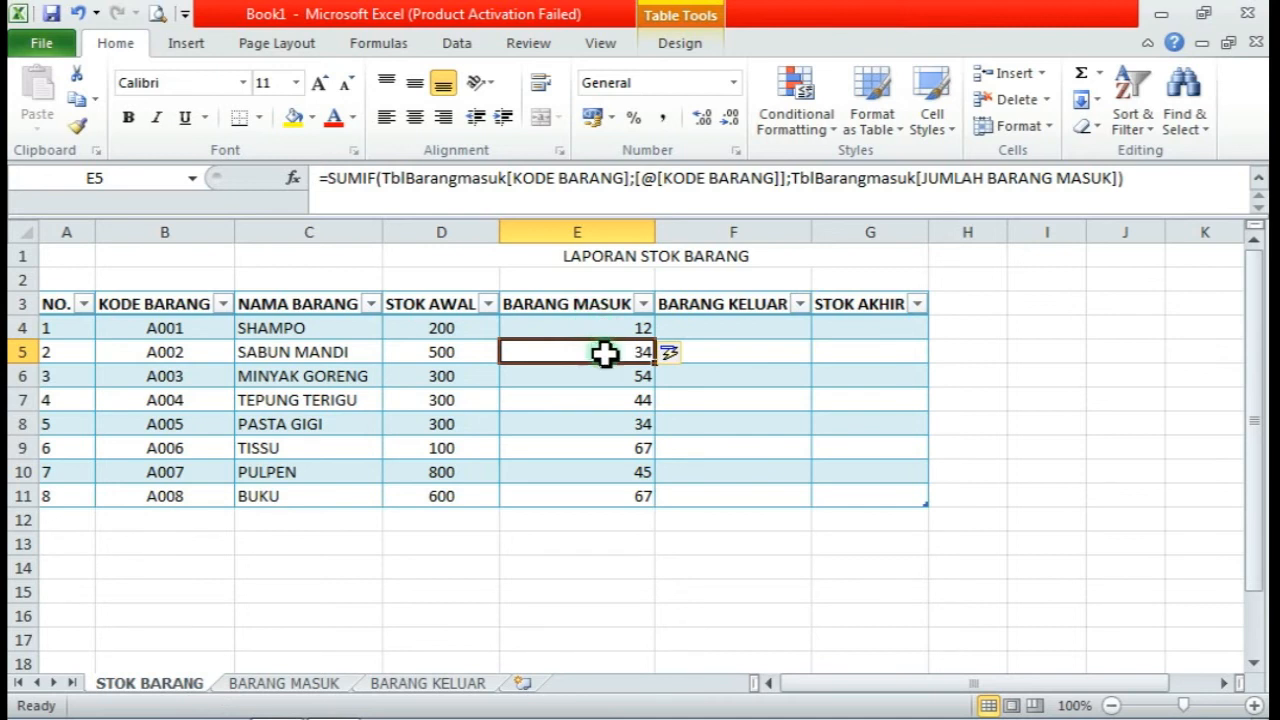
pyautogui.click(606, 524)
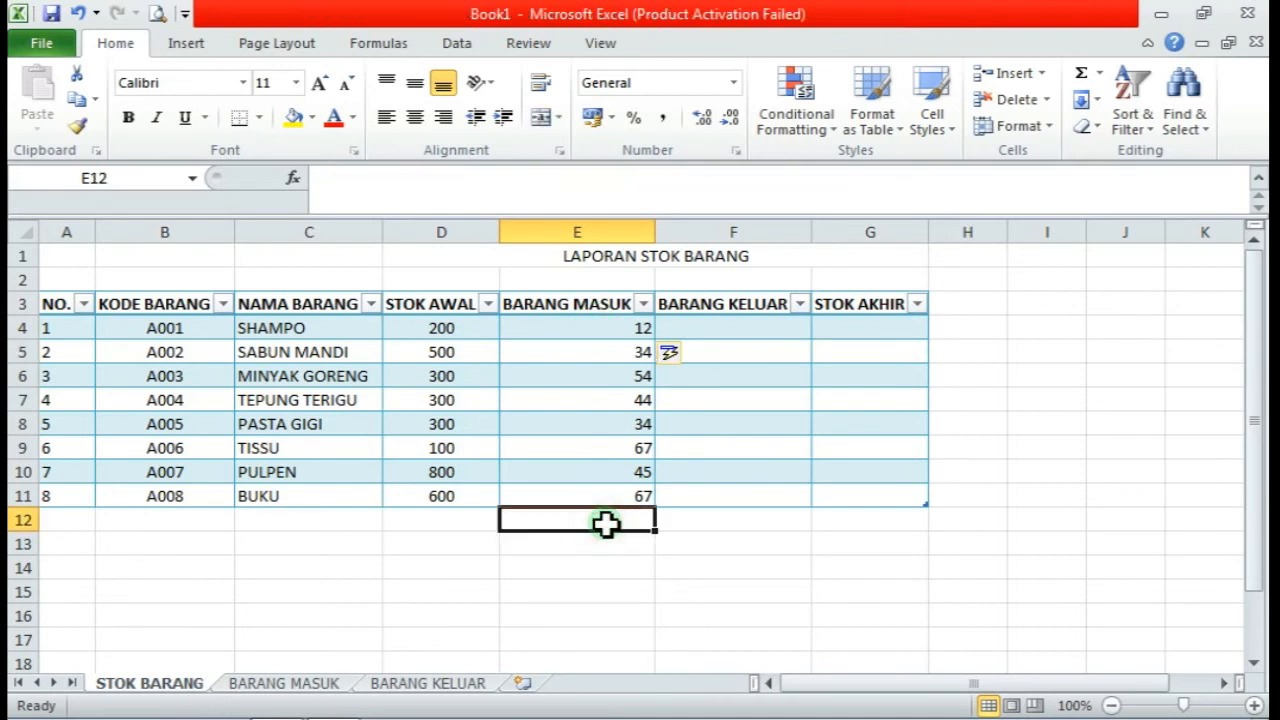
# In STOK BARANG cell F4, start a SUMIF formula with the KODE BARANG column of TblBarangkeluar as the range
pyautogui.click(721, 334)
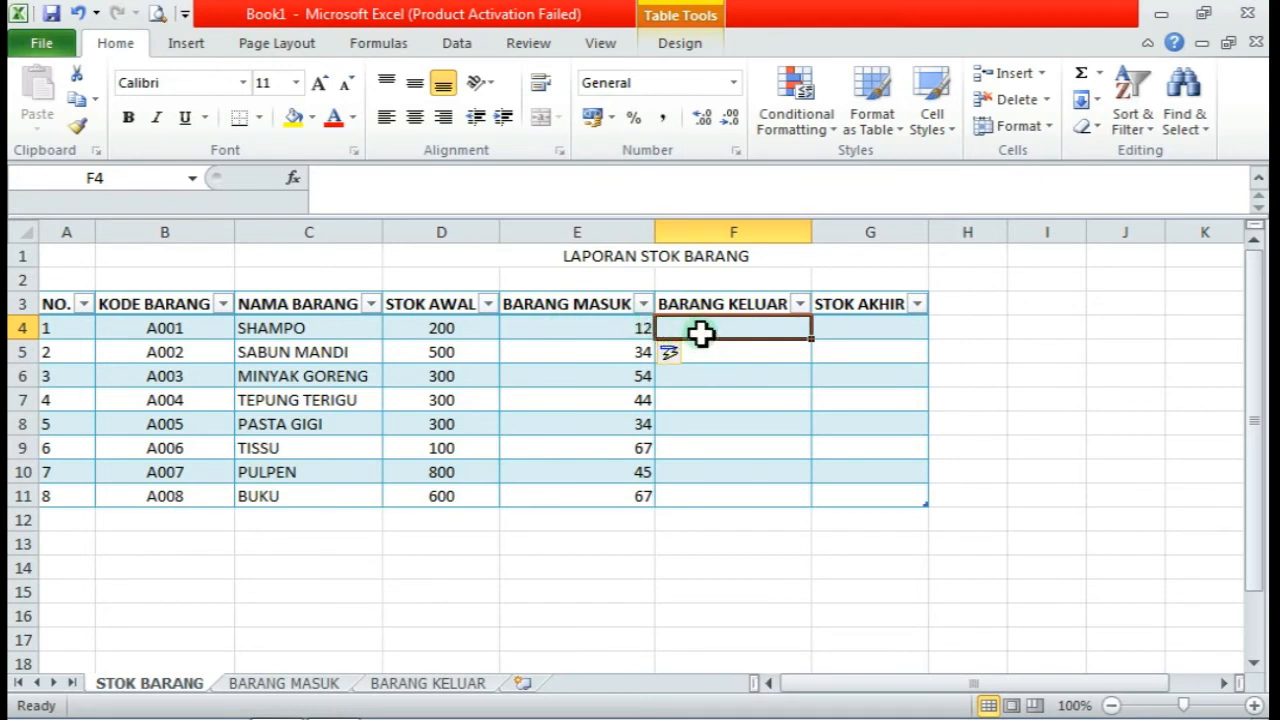
pyautogui.write('=')
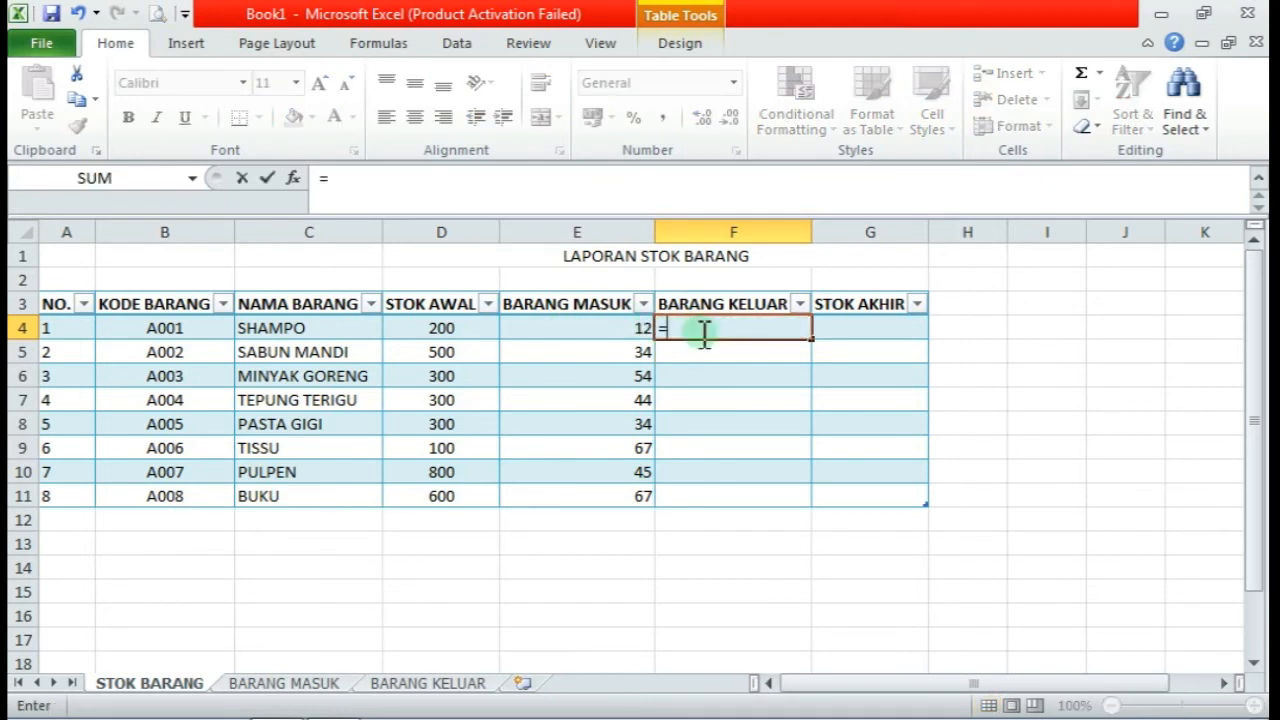
pyautogui.write('SUMI')
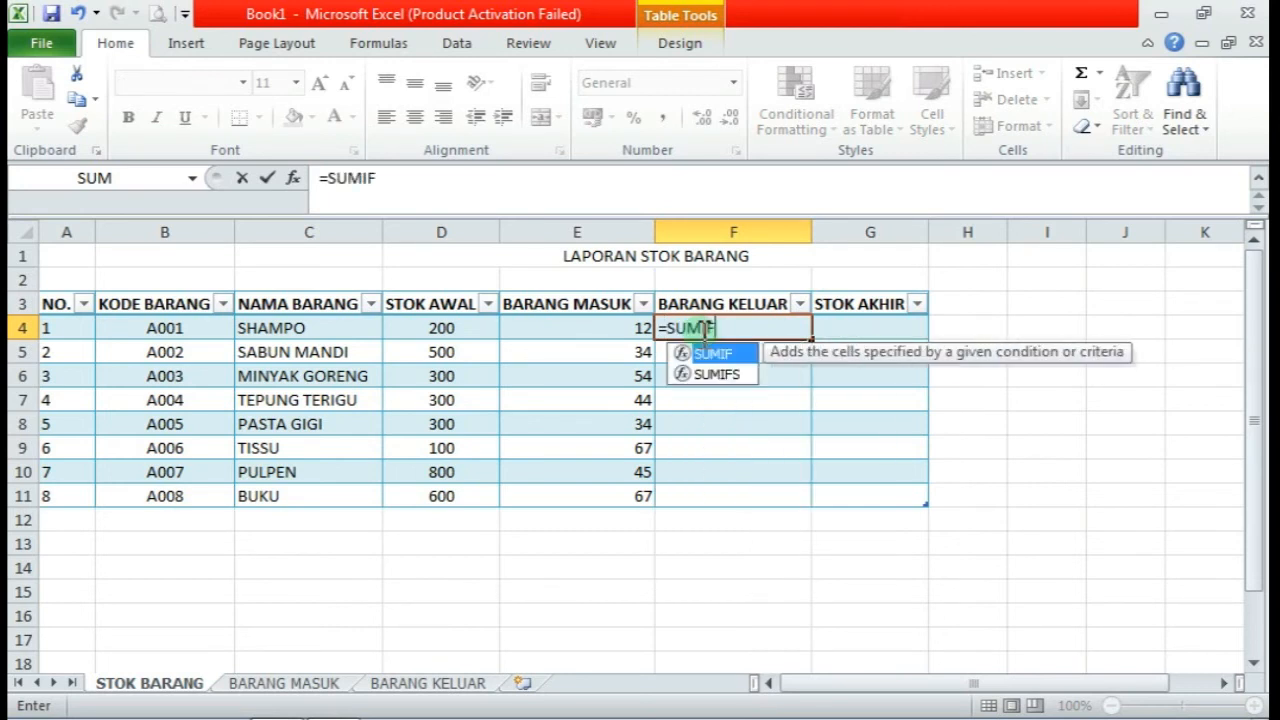
pyautogui.write('F(')
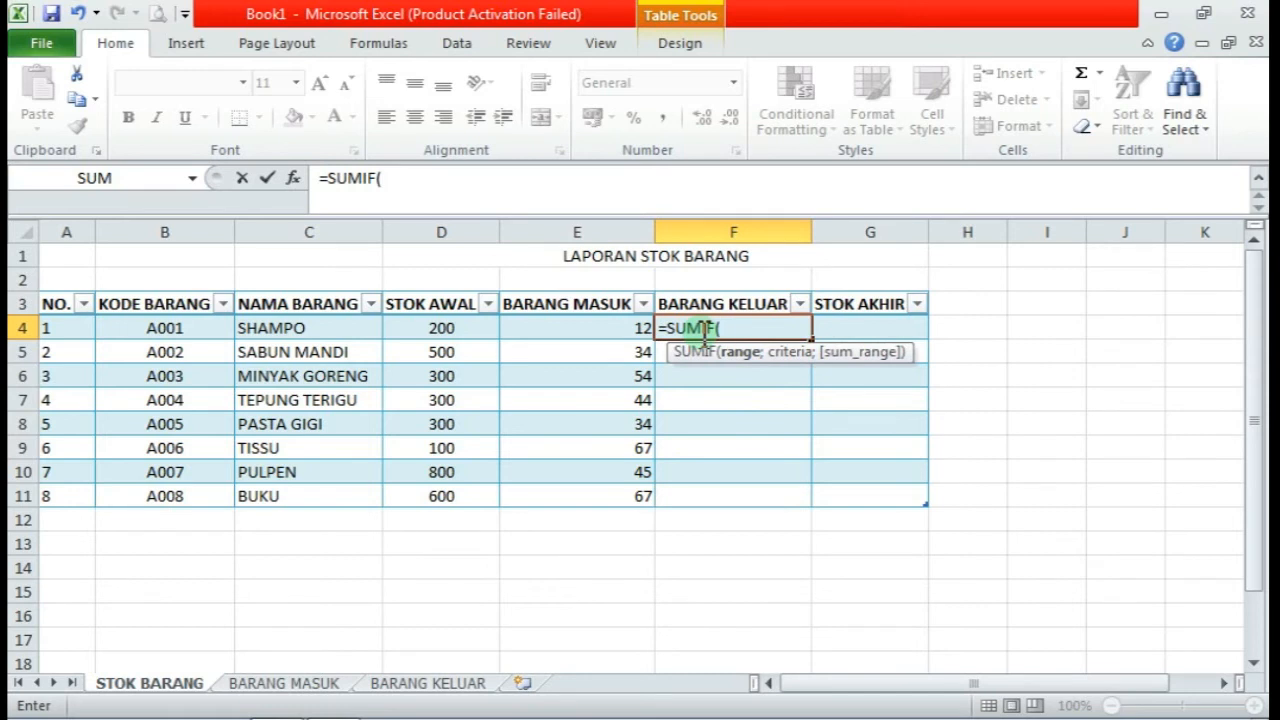
pyautogui.click(410, 688)
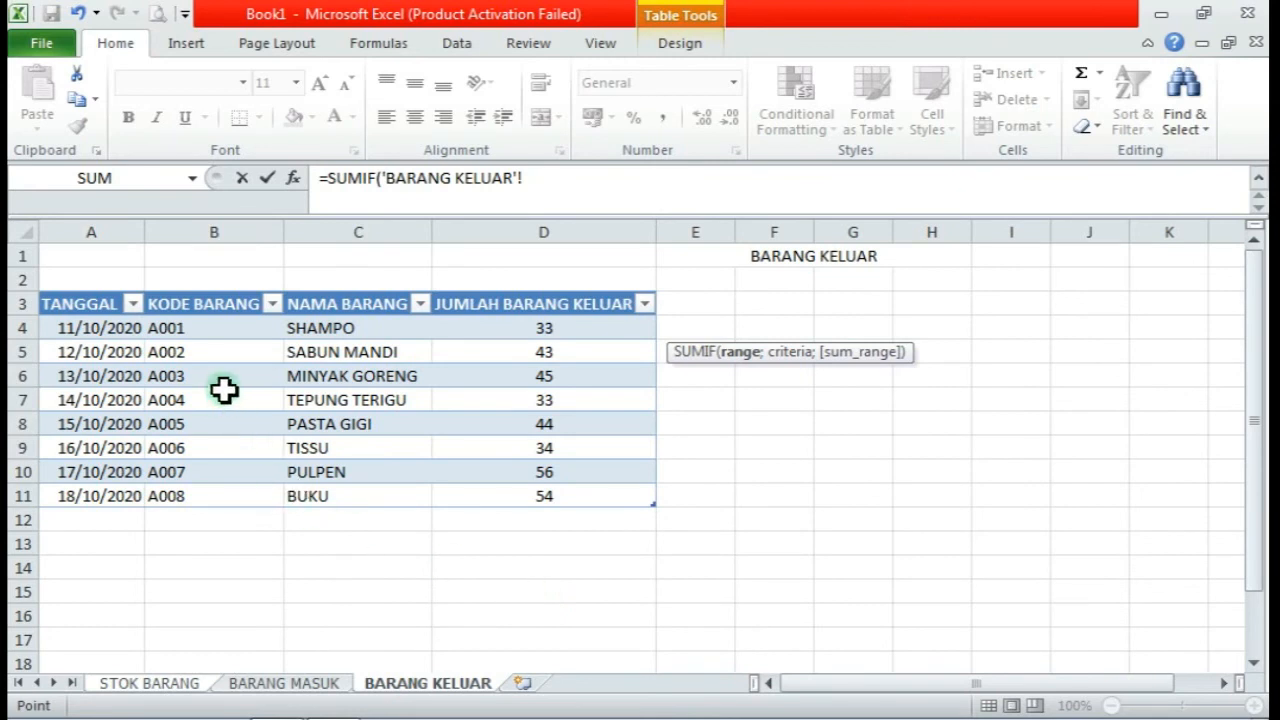
pyautogui.moveTo(206, 323); pyautogui.dragTo(206, 487)
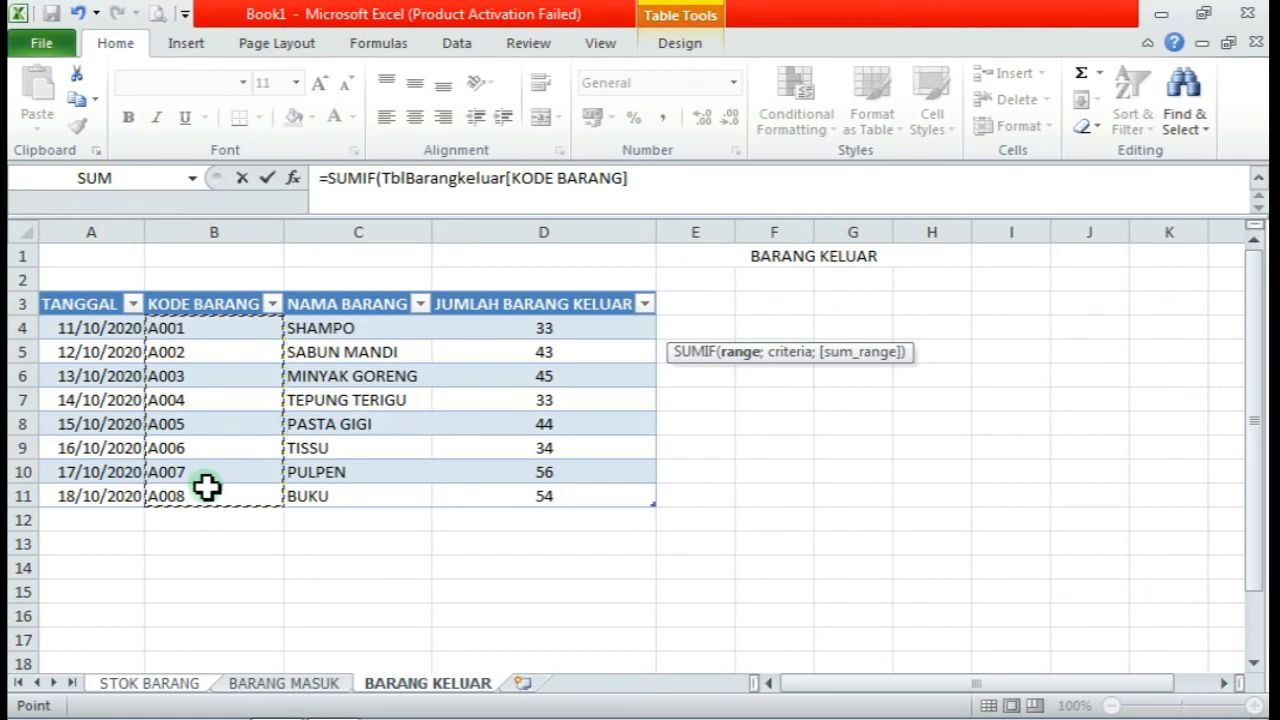
pyautogui.write(';')
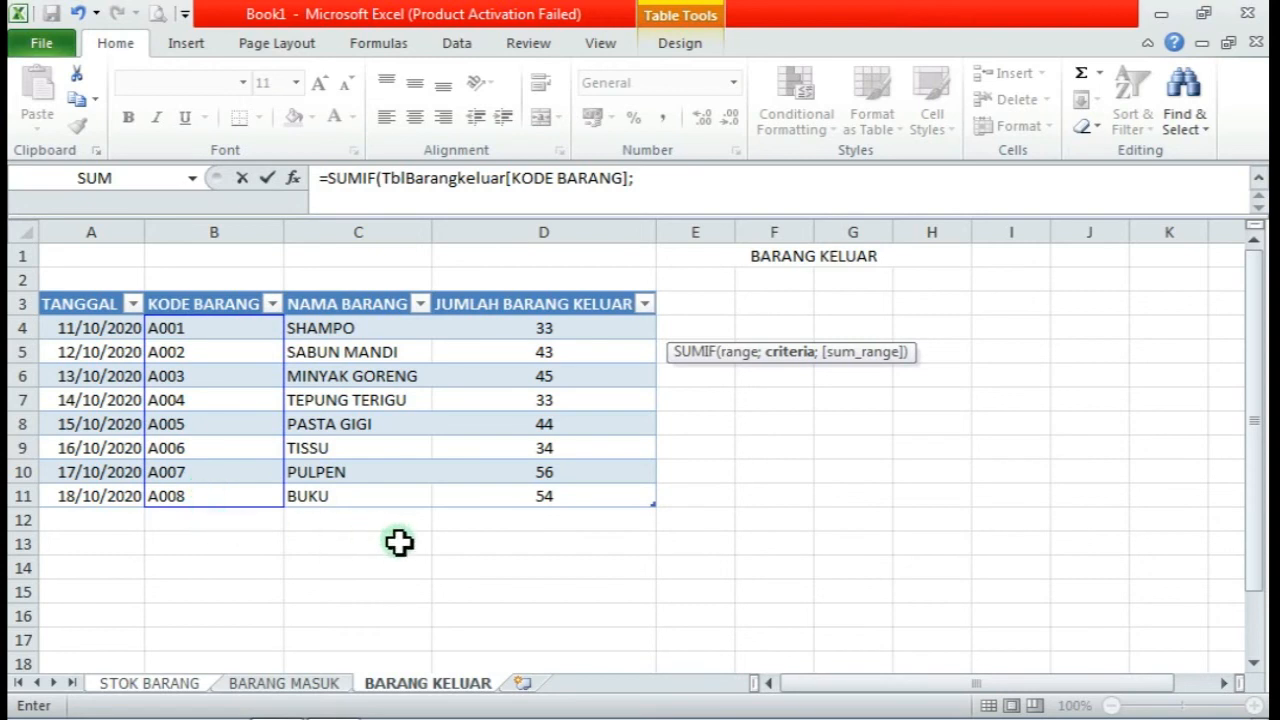
# Complete F4's SUMIF with the row's KODE BARANG (B4) as criteria and TblBarangkeluar's JUMLAH BARANG KELUAR column as the sum range
pyautogui.click(155, 684)
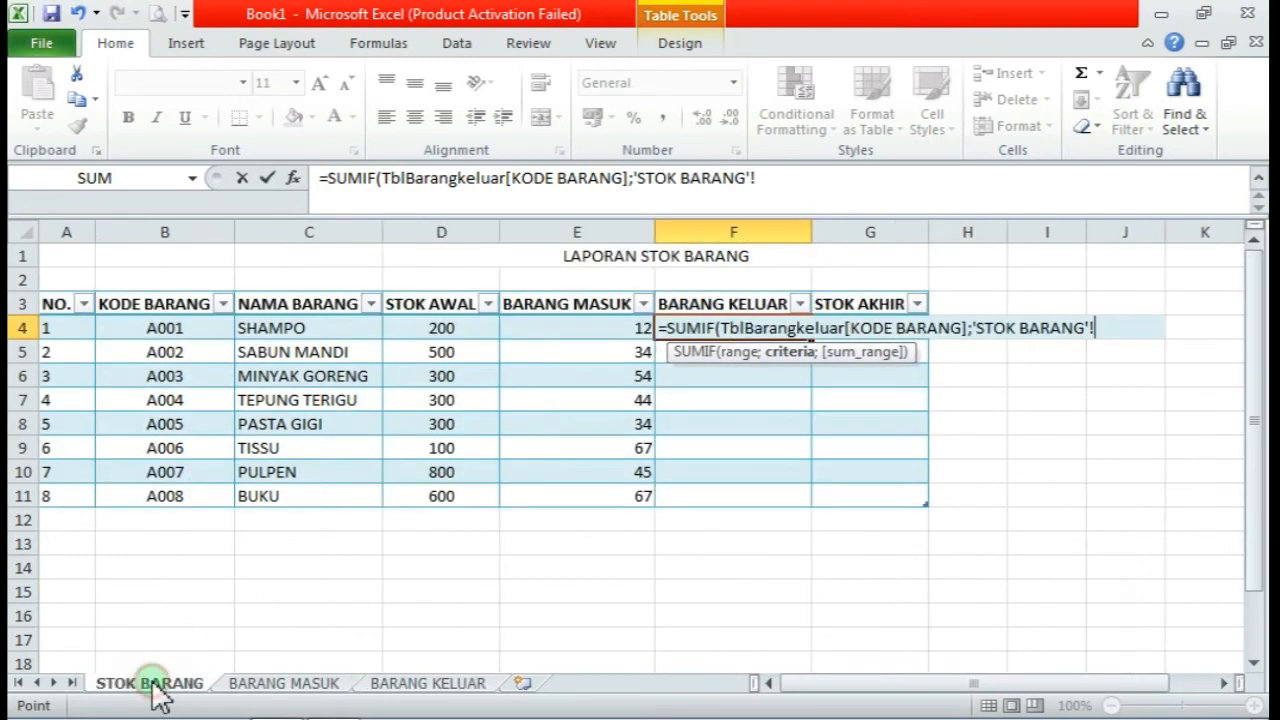
pyautogui.click(150, 328)
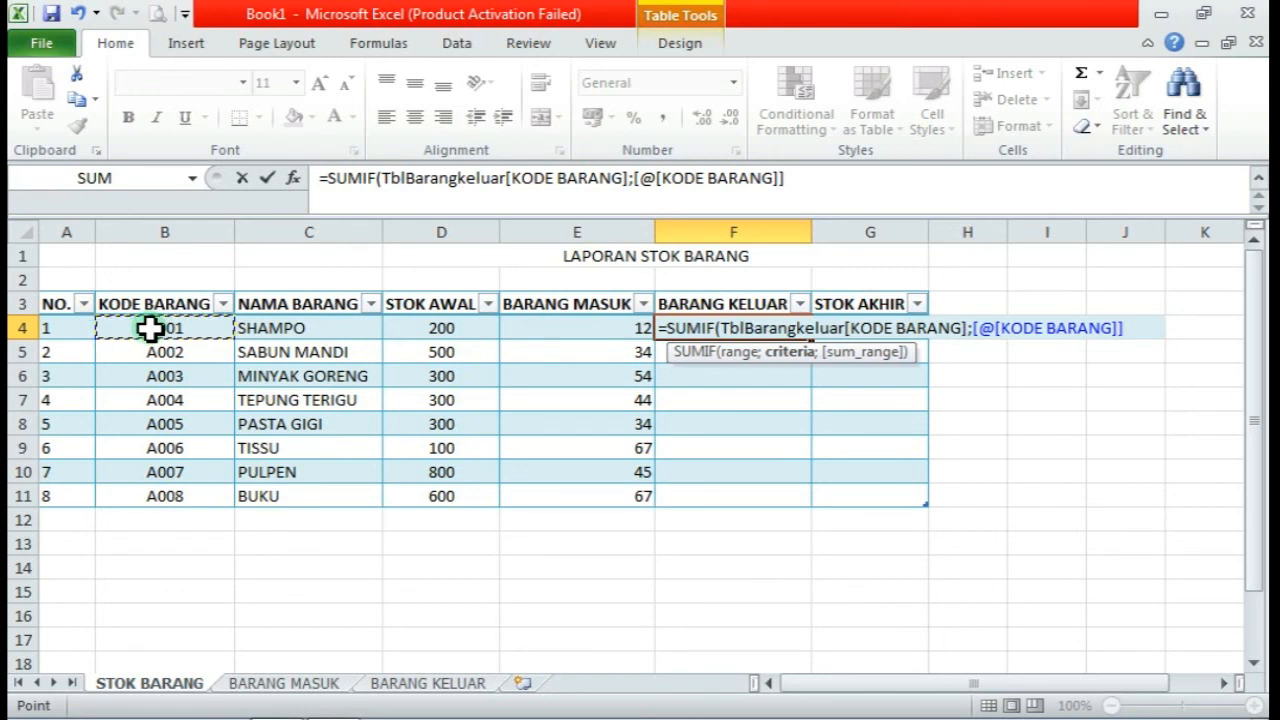
pyautogui.write(';')
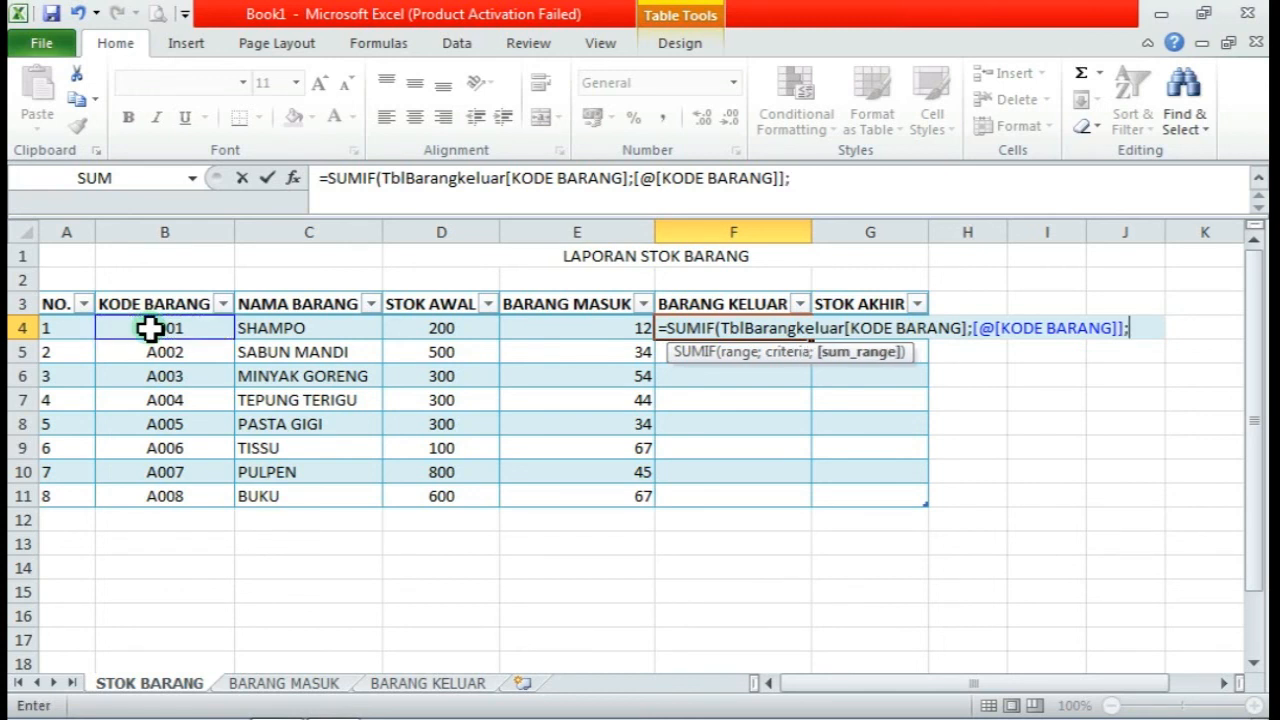
pyautogui.click(420, 684)
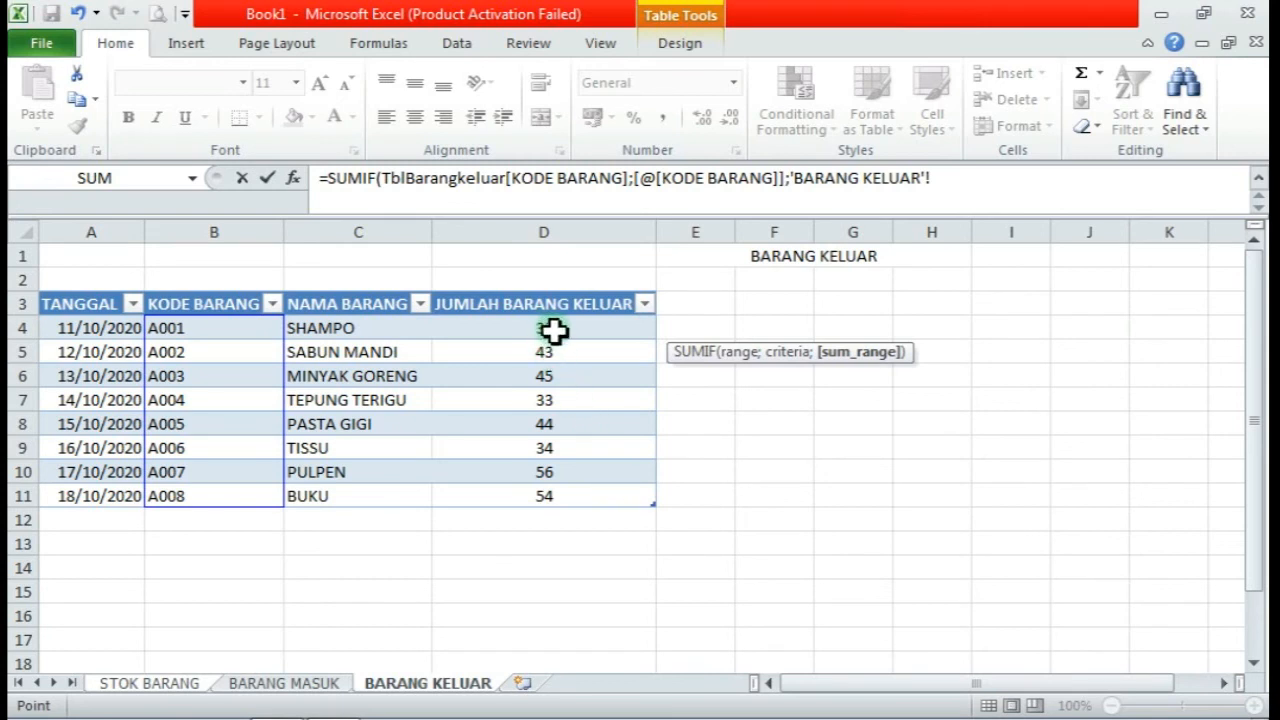
pyautogui.moveTo(554, 331); pyautogui.dragTo(558, 487)
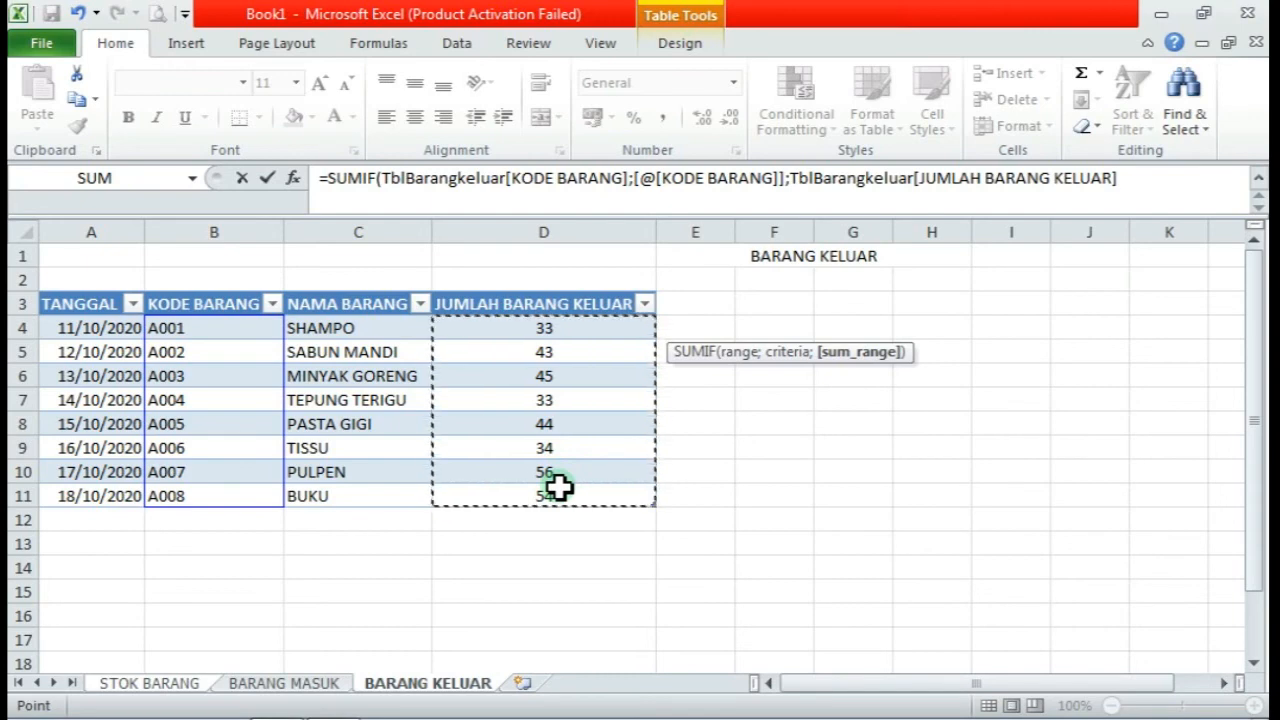
pyautogui.write(')')
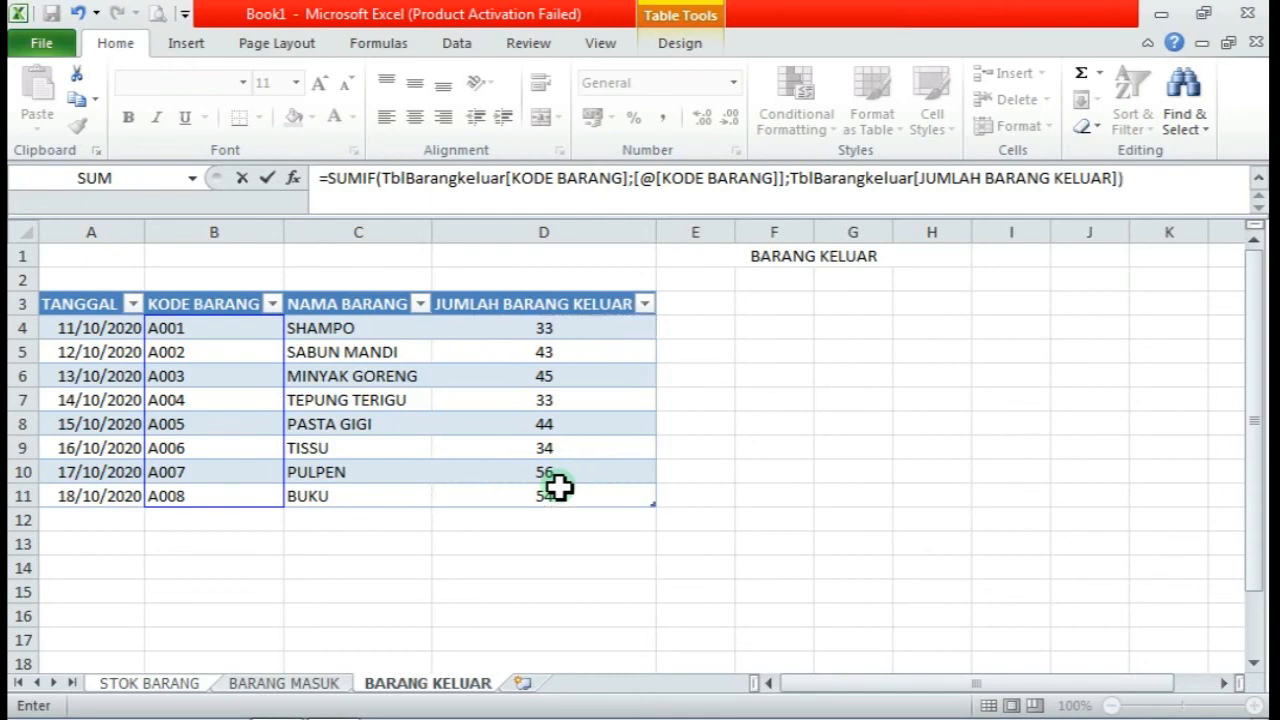
pyautogui.press('Return')
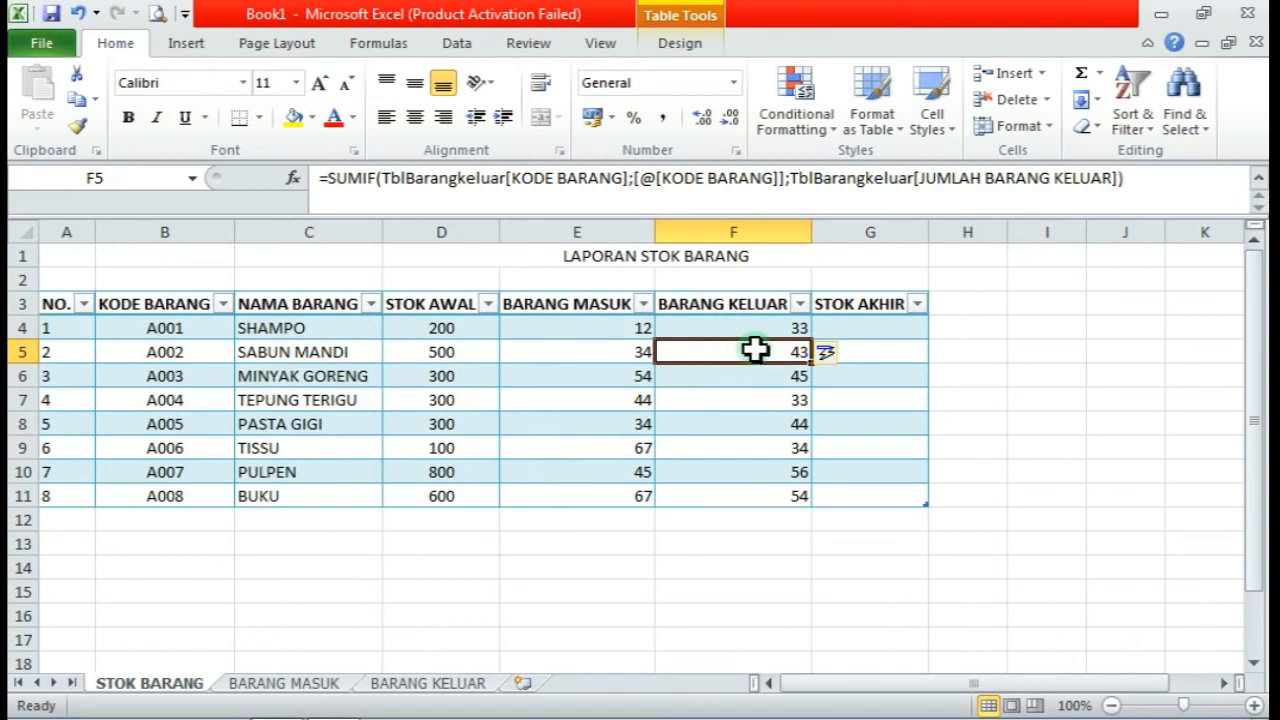
# Review the outgoing transactions on the BARANG KELUAR sheet
pyautogui.click(482, 681)
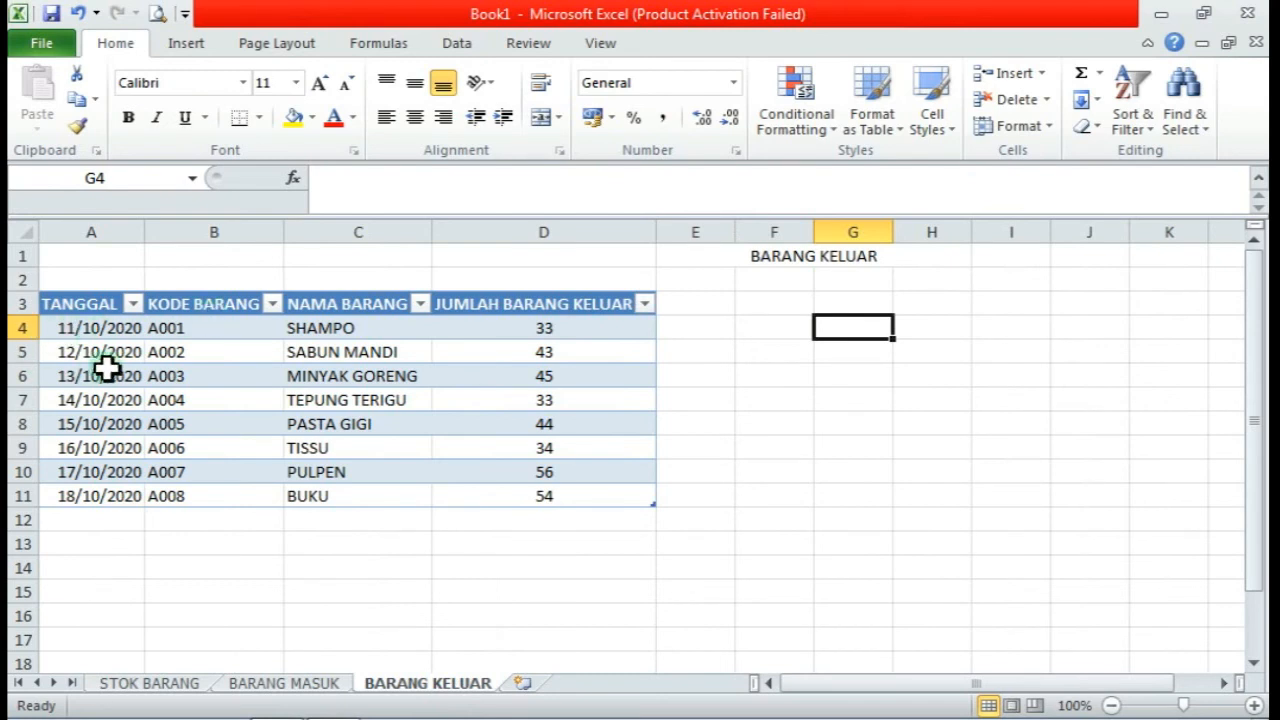
pyautogui.moveTo(365, 710)
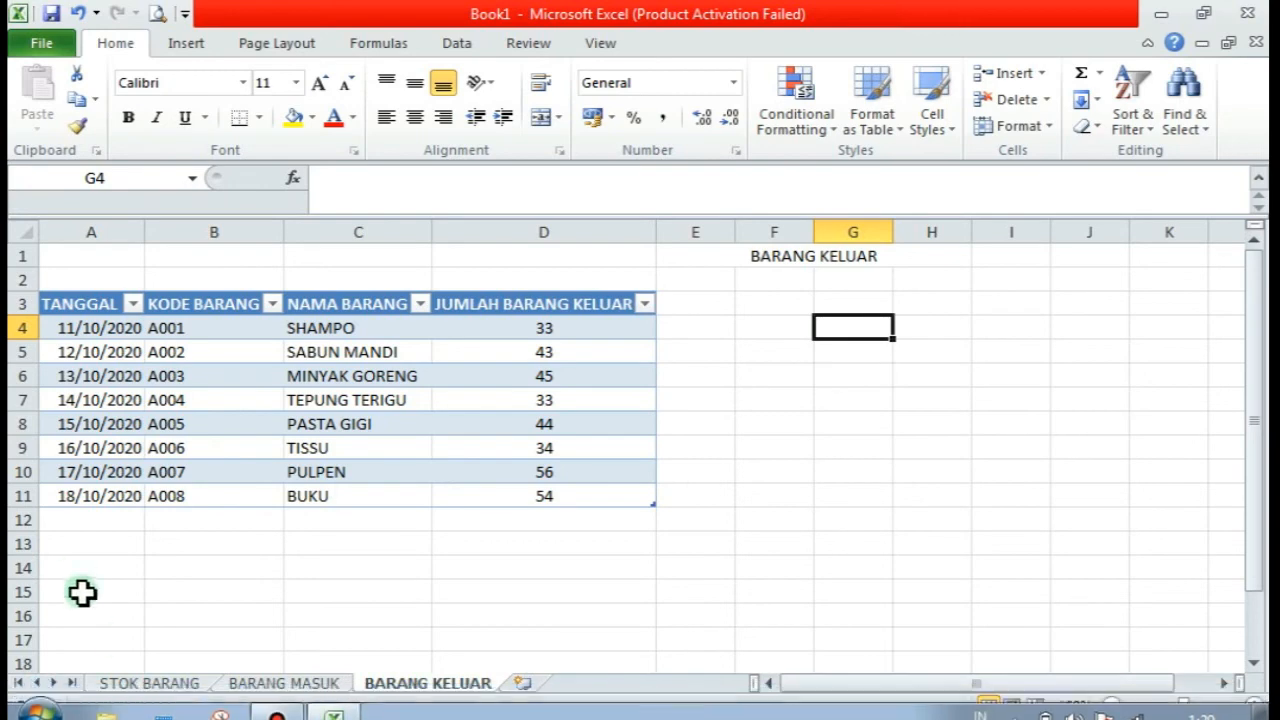
# In STOK BARANG cell G4, calculate STOK AKHIR as the row's STOK AWAL plus BARANG MASUK minus BARANG KELUAR
pyautogui.click(115, 683)
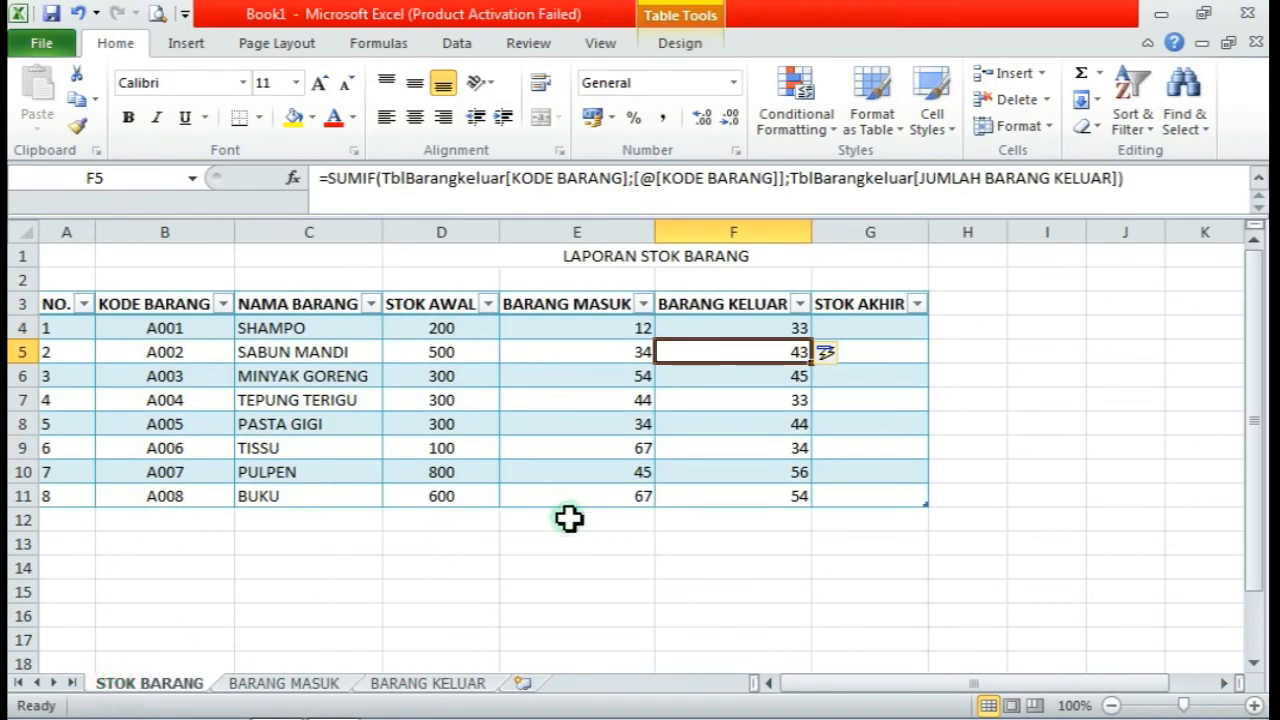
pyautogui.click(872, 327)
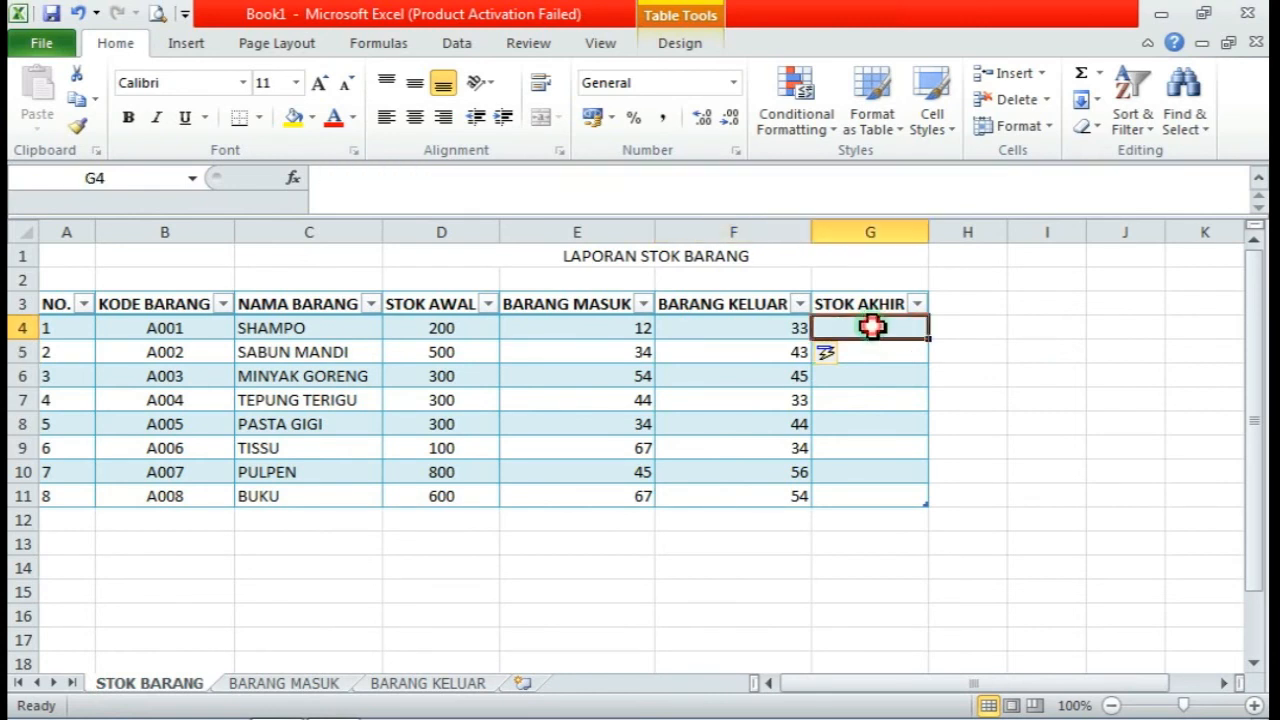
pyautogui.write('=')
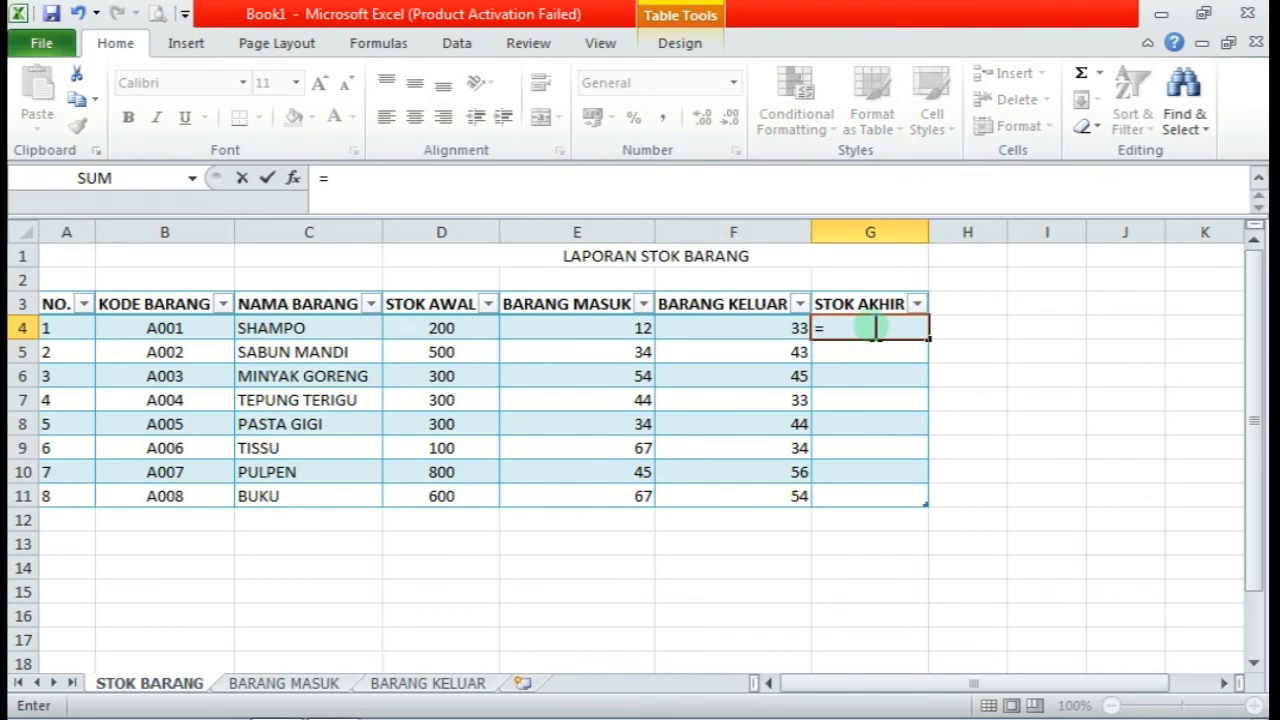
pyautogui.click(413, 328)
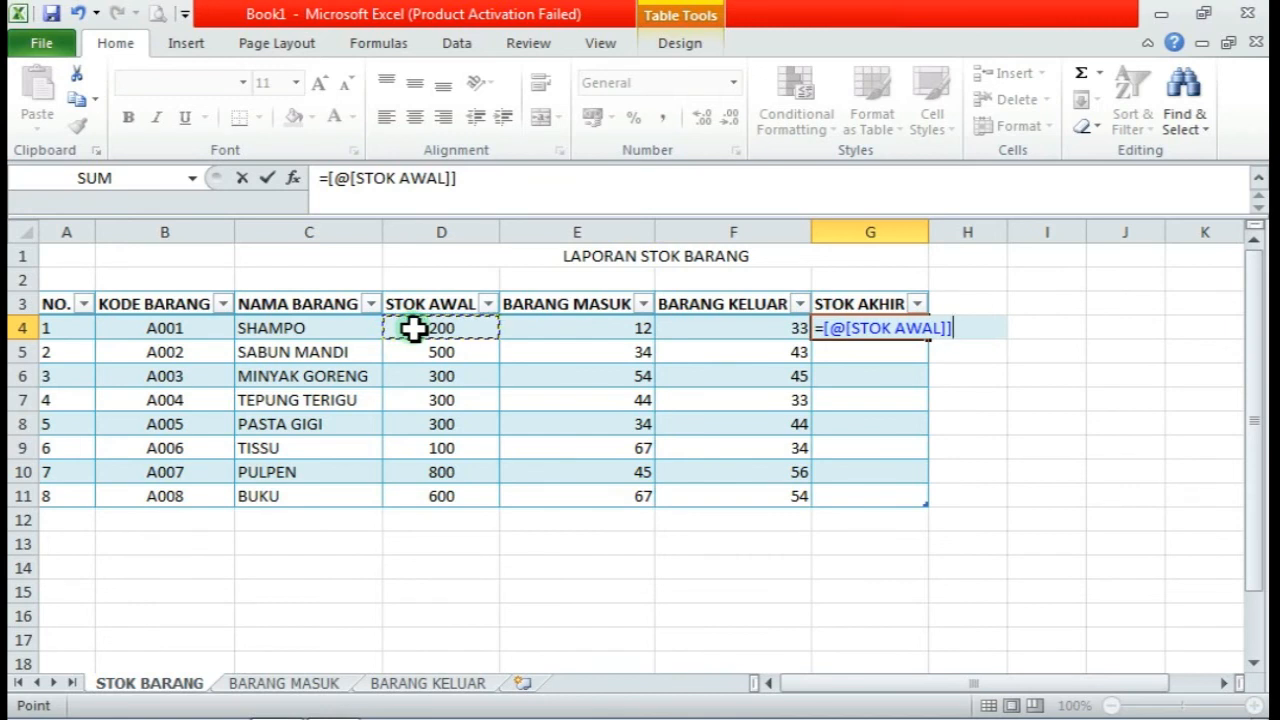
pyautogui.write('+')
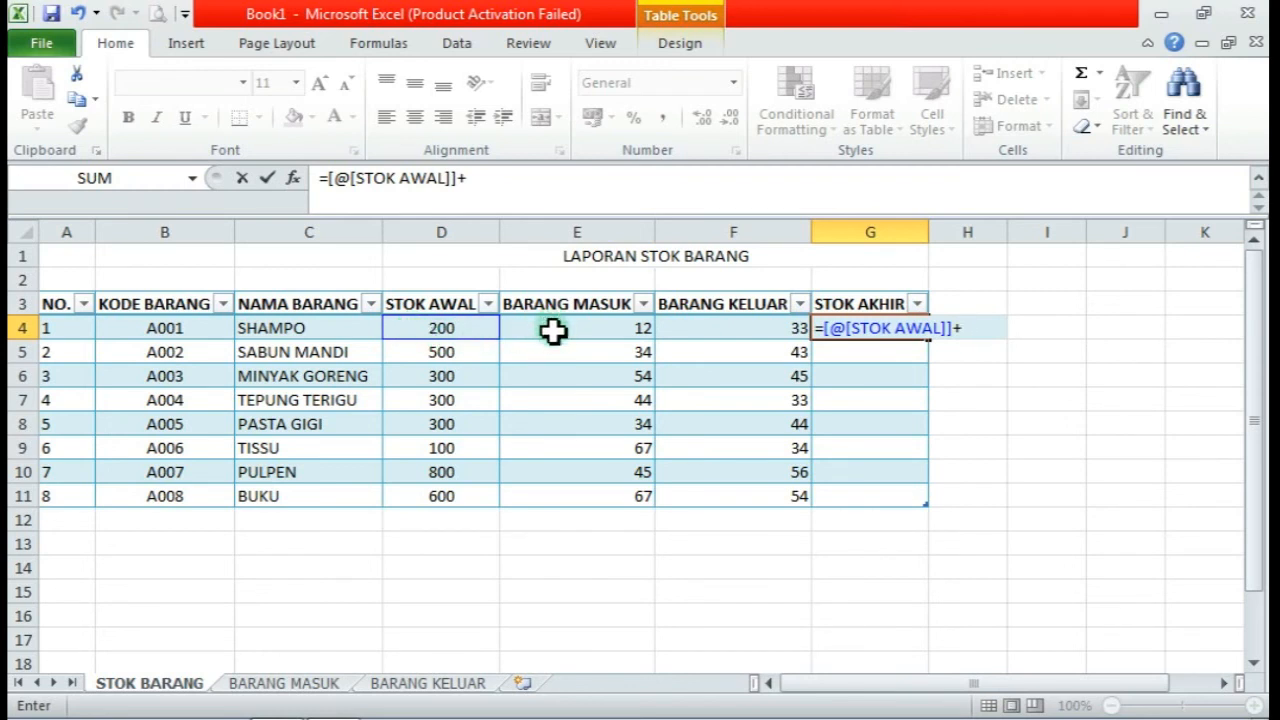
pyautogui.click(554, 330)
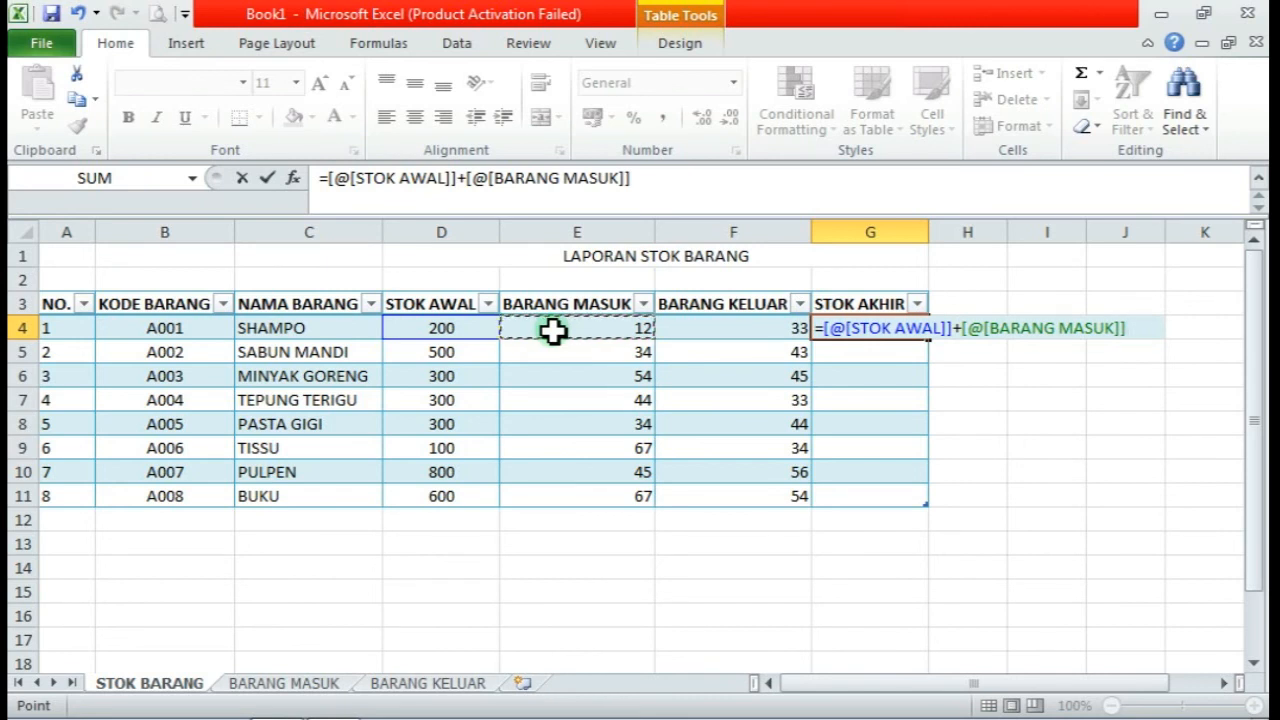
pyautogui.write('-')
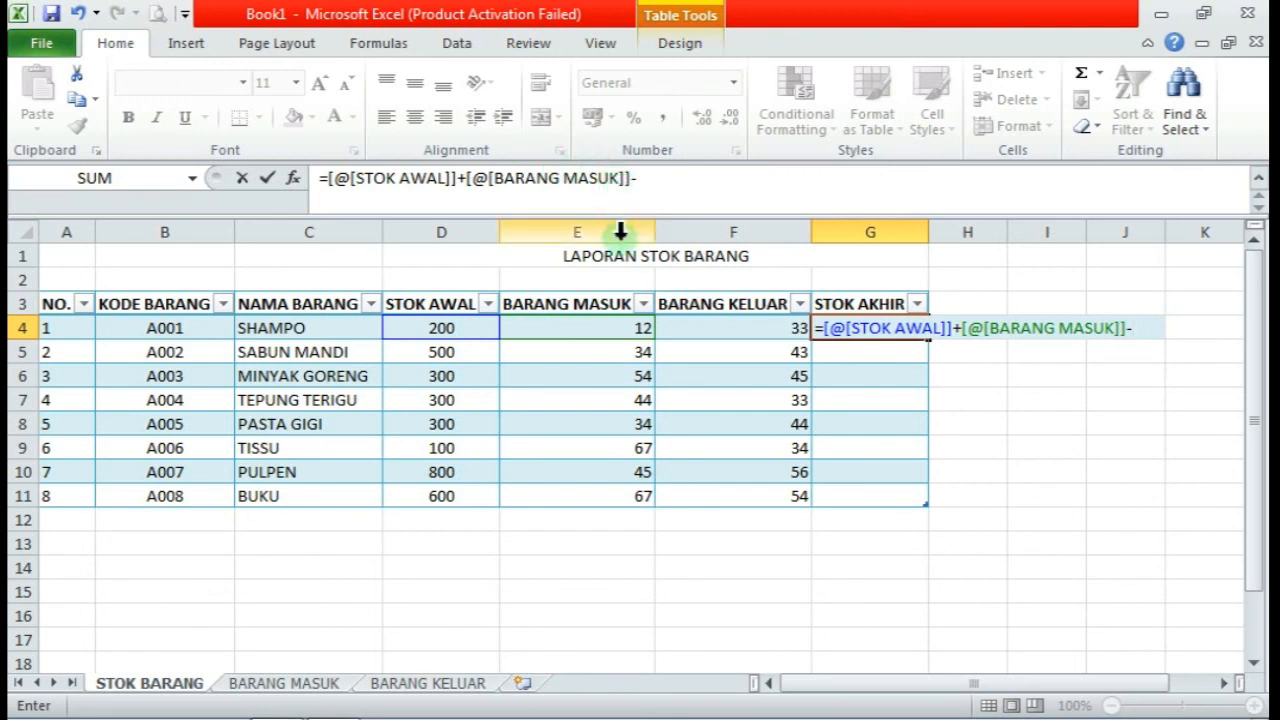
pyautogui.click(685, 330)
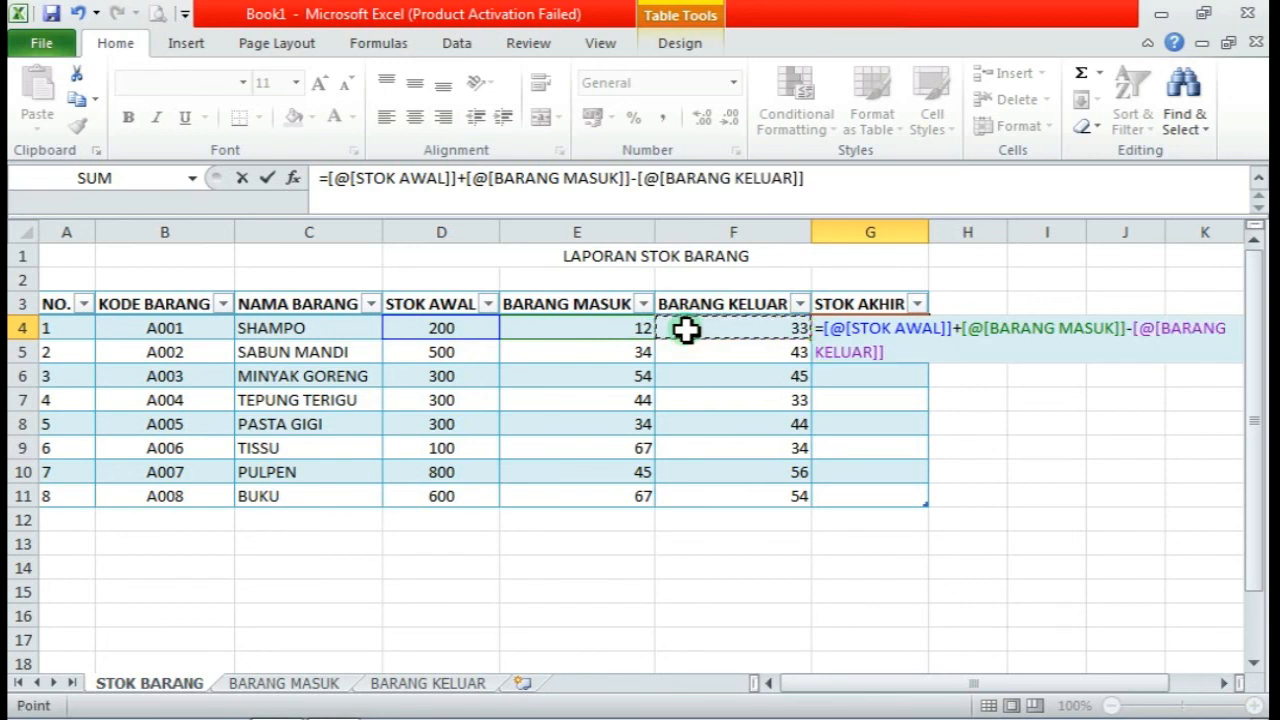
pyautogui.press('Return')
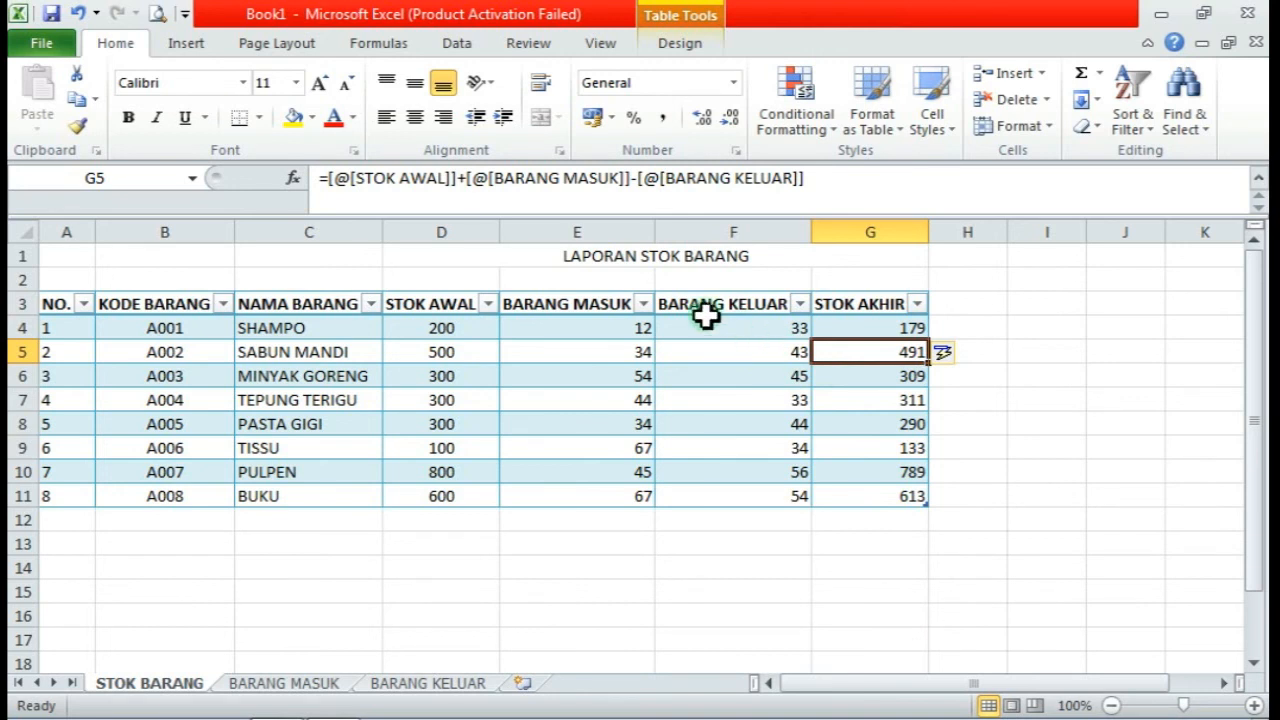
pyautogui.click(994, 396)
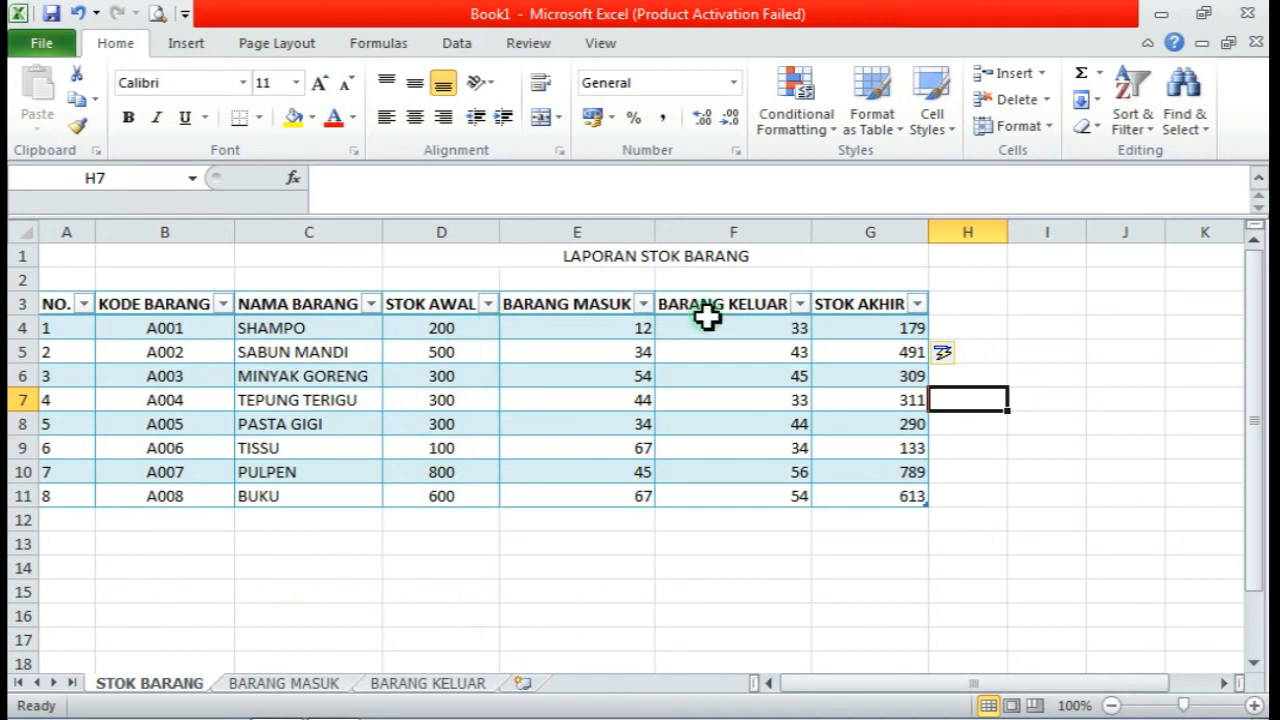
# Compare the transactions on the BARANG MASUK and BARANG KELUAR sheets with the stock report
pyautogui.click(292, 684)
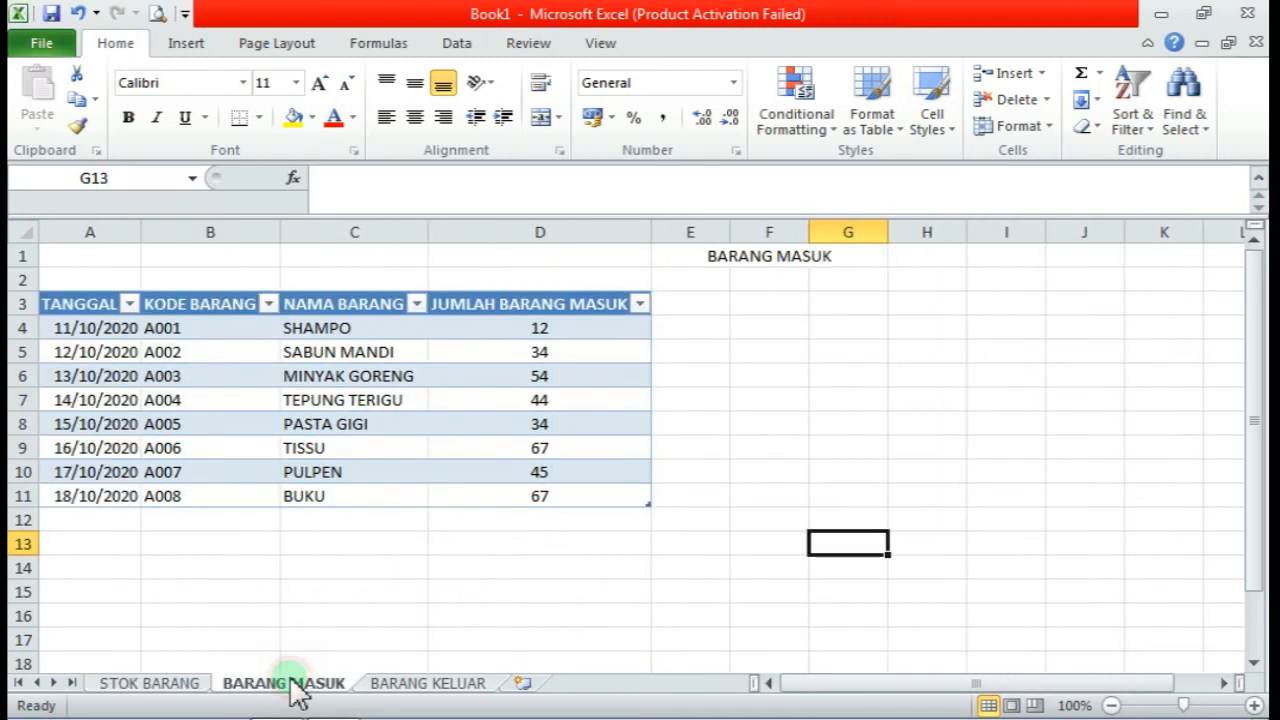
pyautogui.click(392, 684)
pyautogui.click(165, 683)
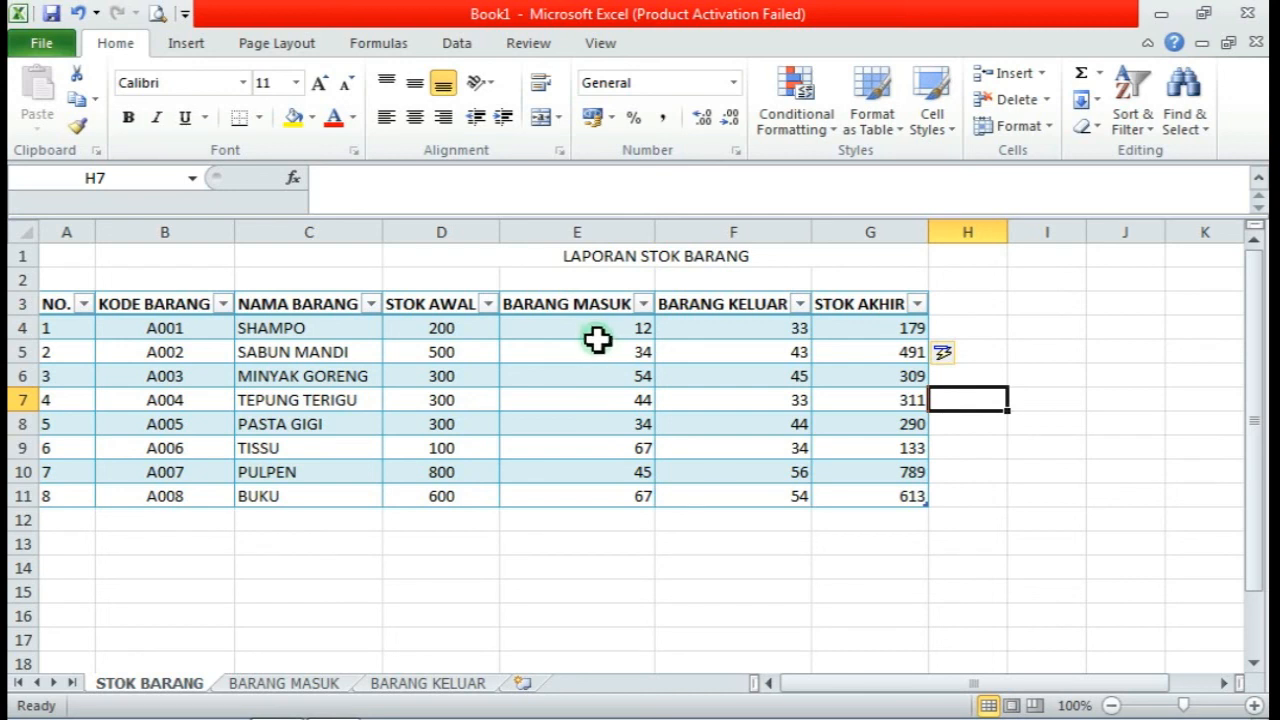
pyautogui.hotkey('ctrl', 'pagedown')
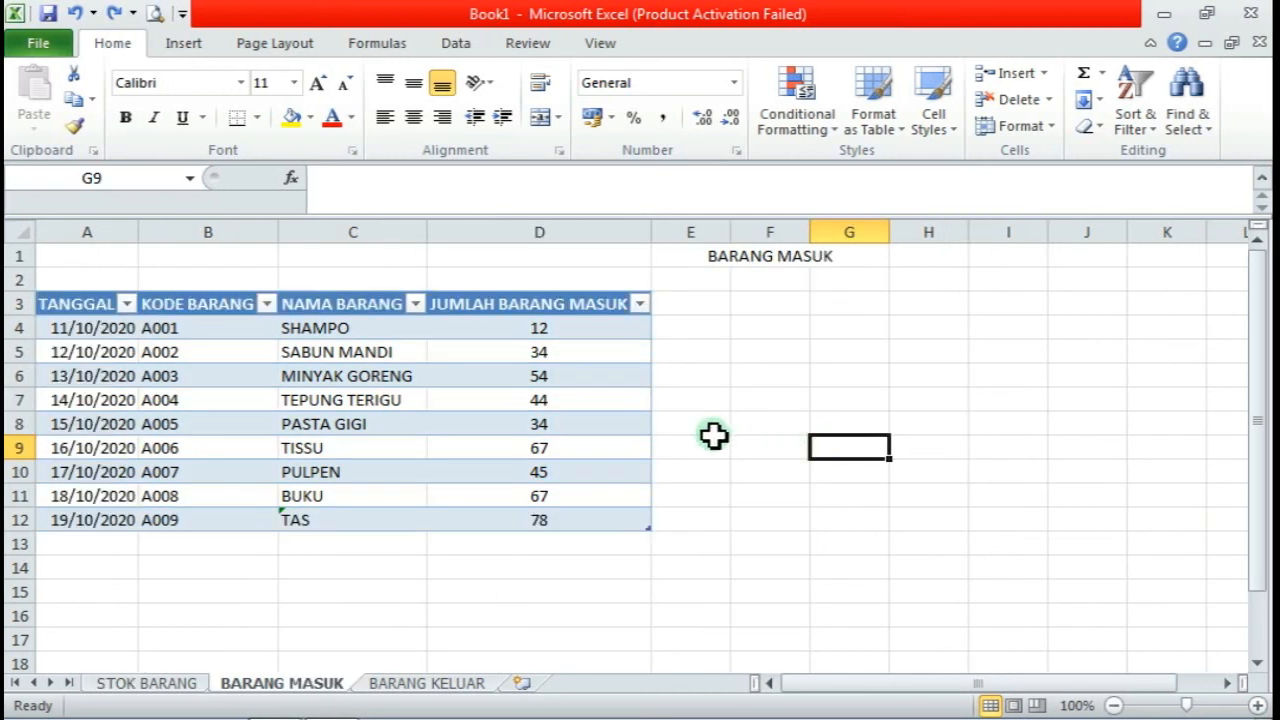
# Add item 10 in row 13 of the STOK BARANG table with KODE BARANG A0010 and NAMA BARANG SEPATU
pyautogui.click(160, 686)
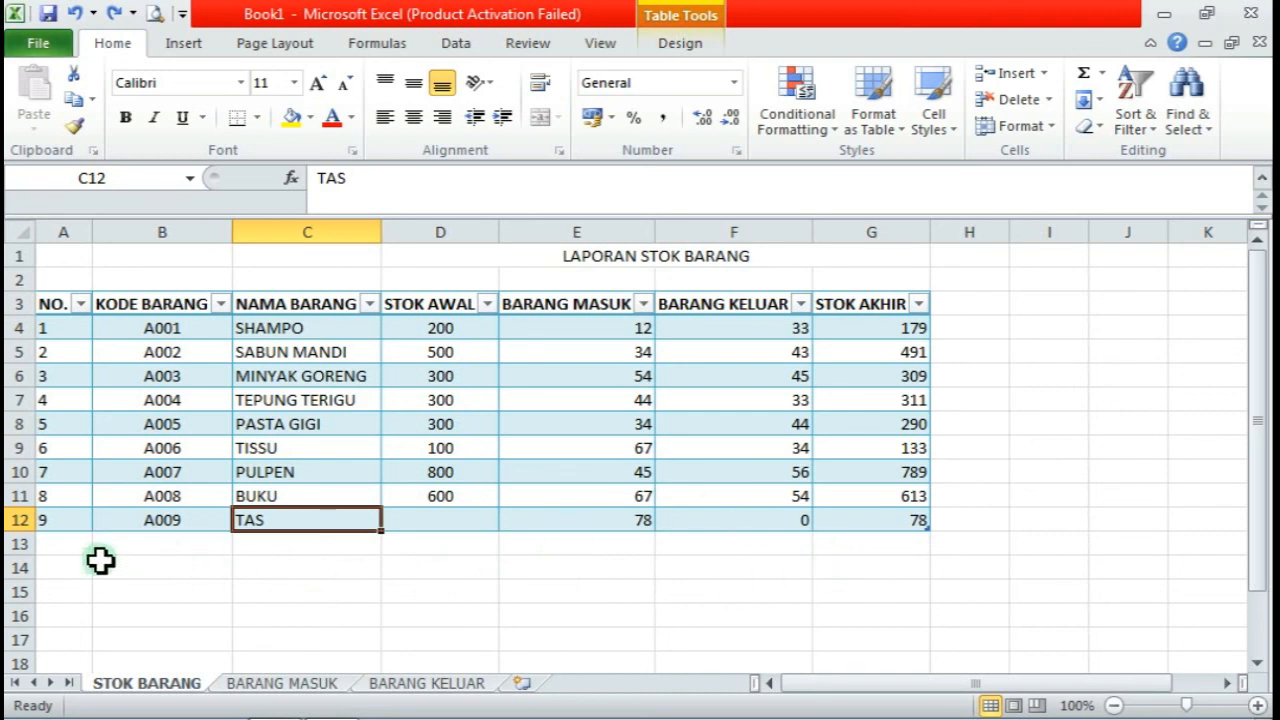
pyautogui.click(54, 541)
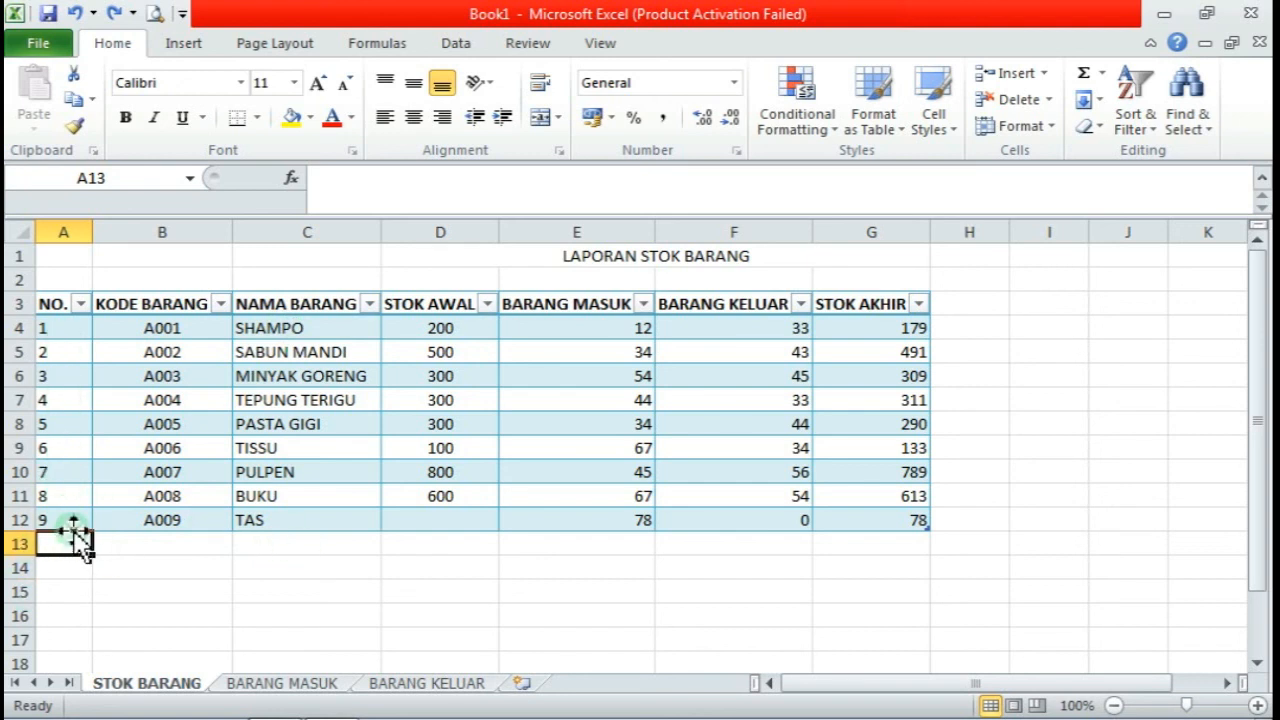
pyautogui.write('10')
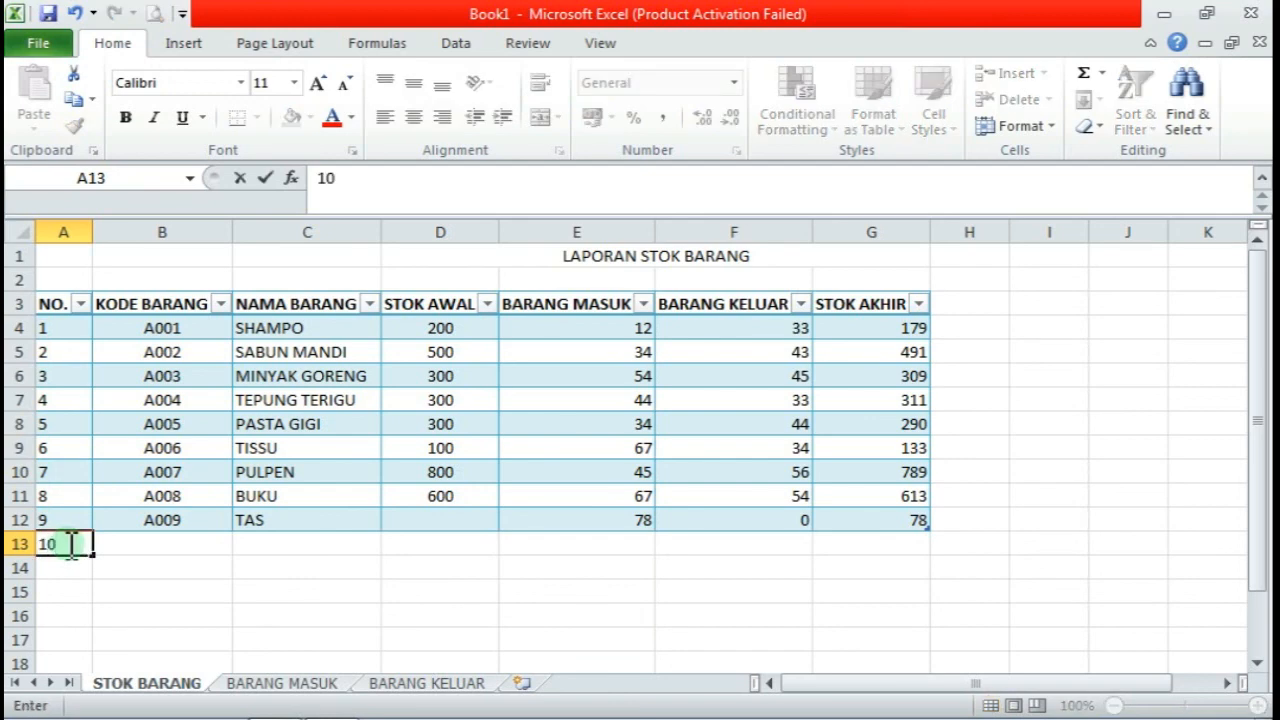
pyautogui.press('Tab')
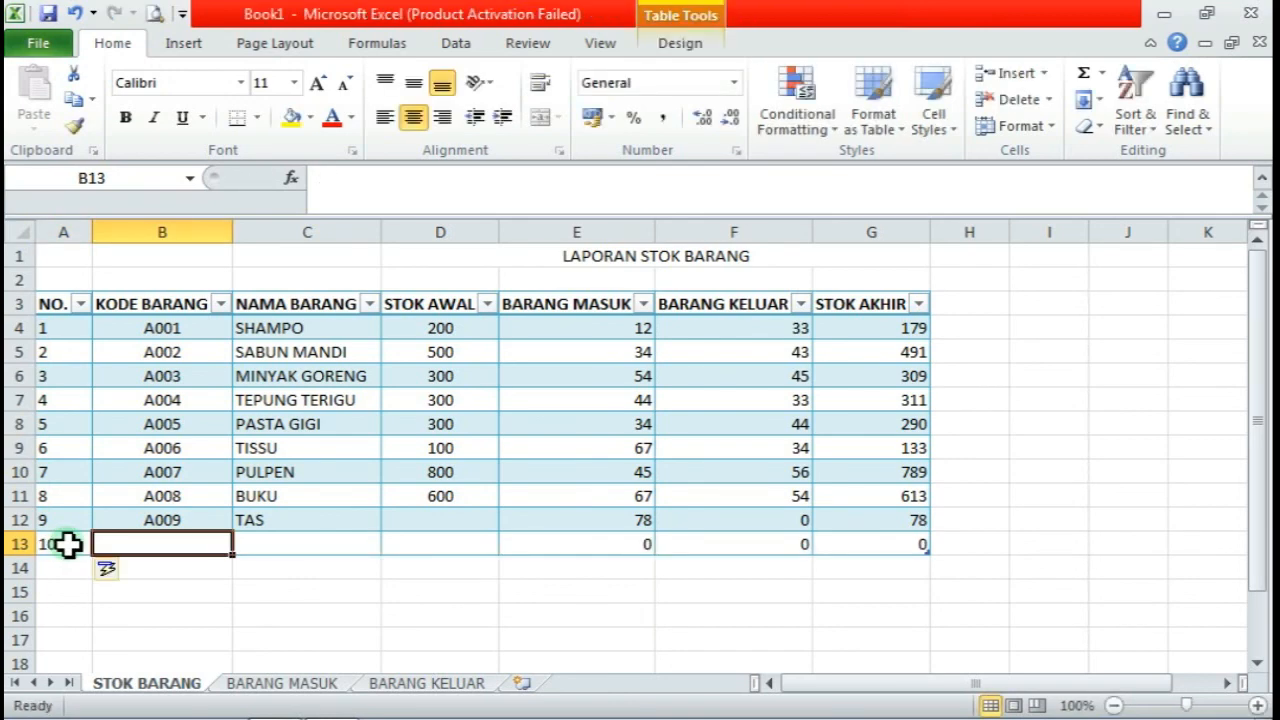
pyautogui.write('A0010')
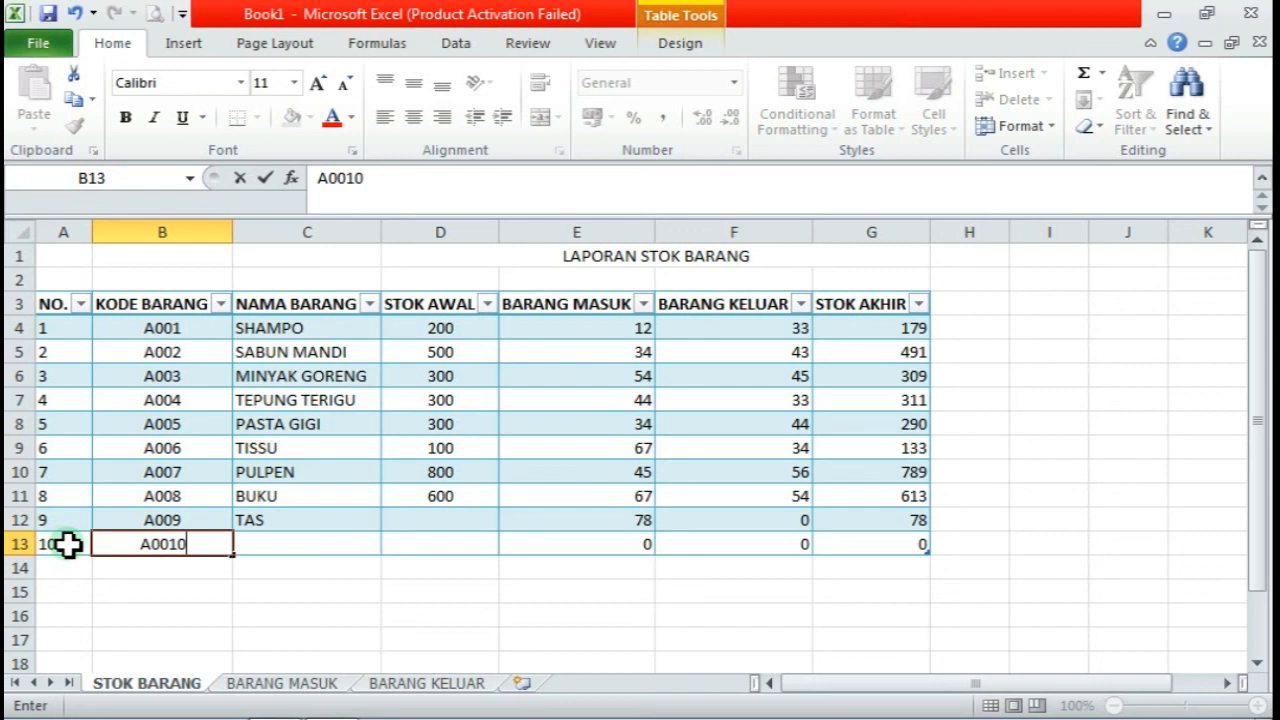
pyautogui.press('Tab')
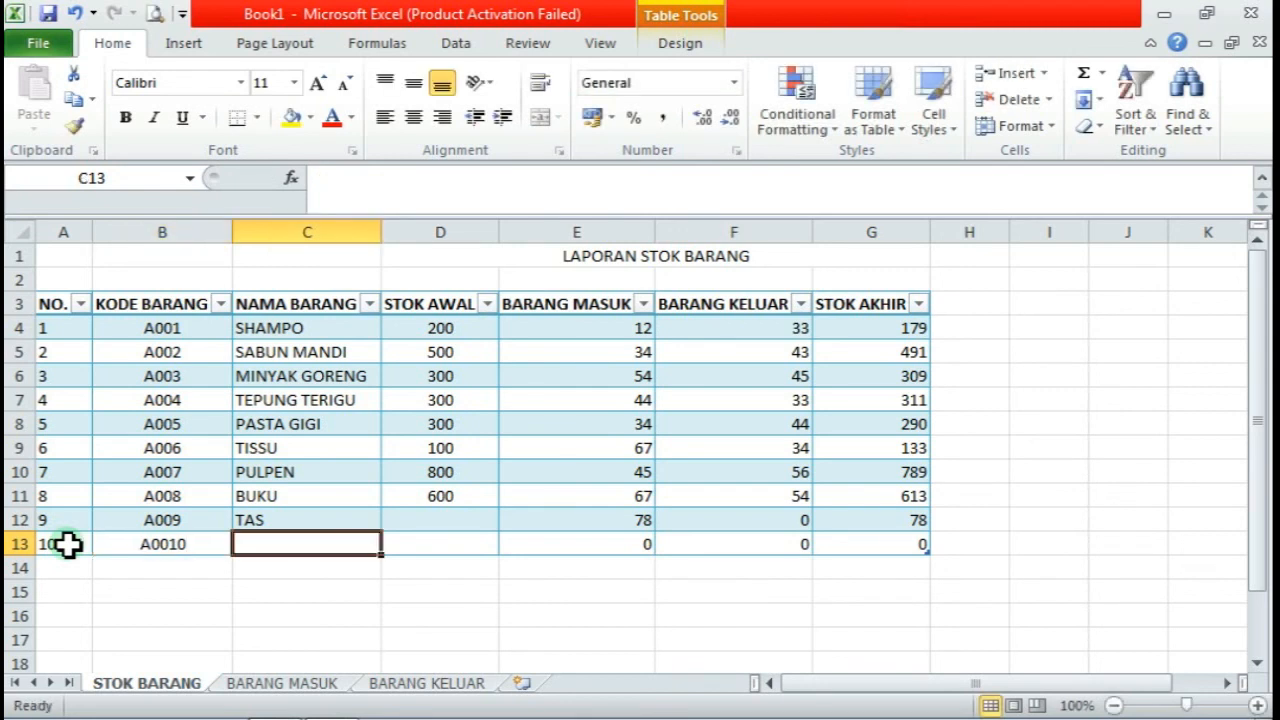
pyautogui.write('SEPATU')
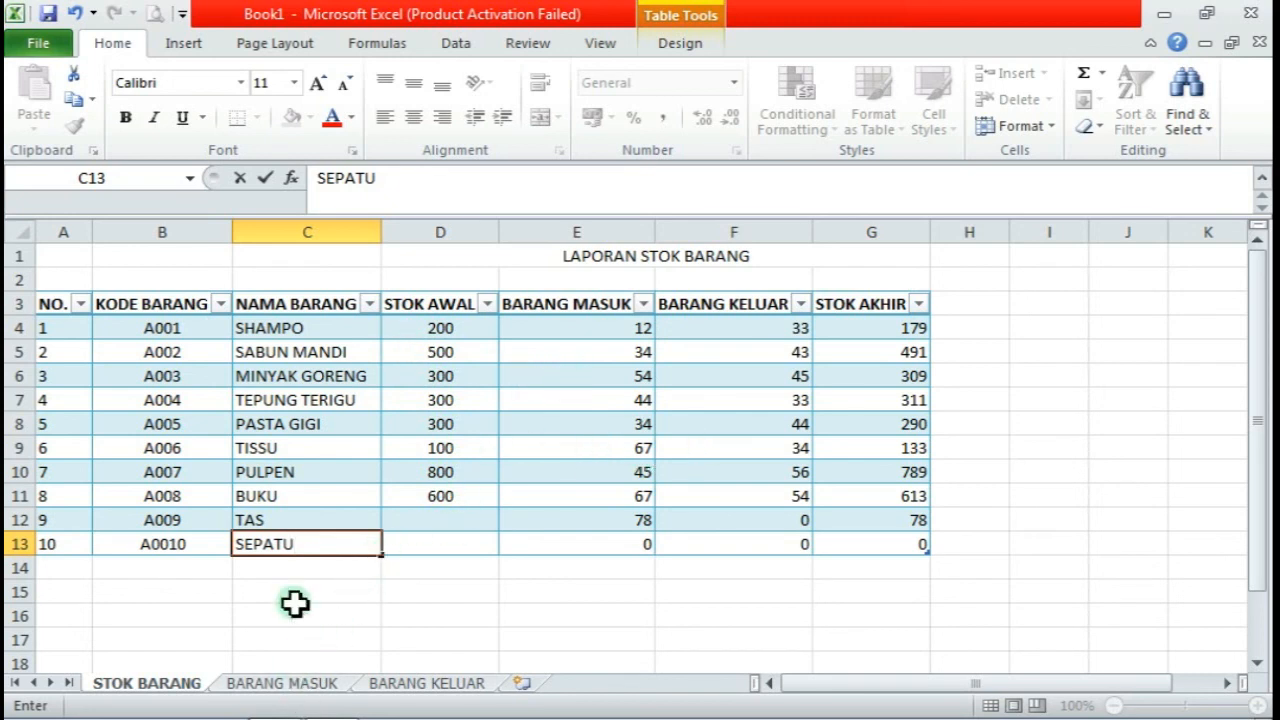
# Add a transaction in row 13 of BARANG MASUK dated 20/10/2020 for KODE BARANG A0010 with a quantity of 50
pyautogui.click(287, 688)
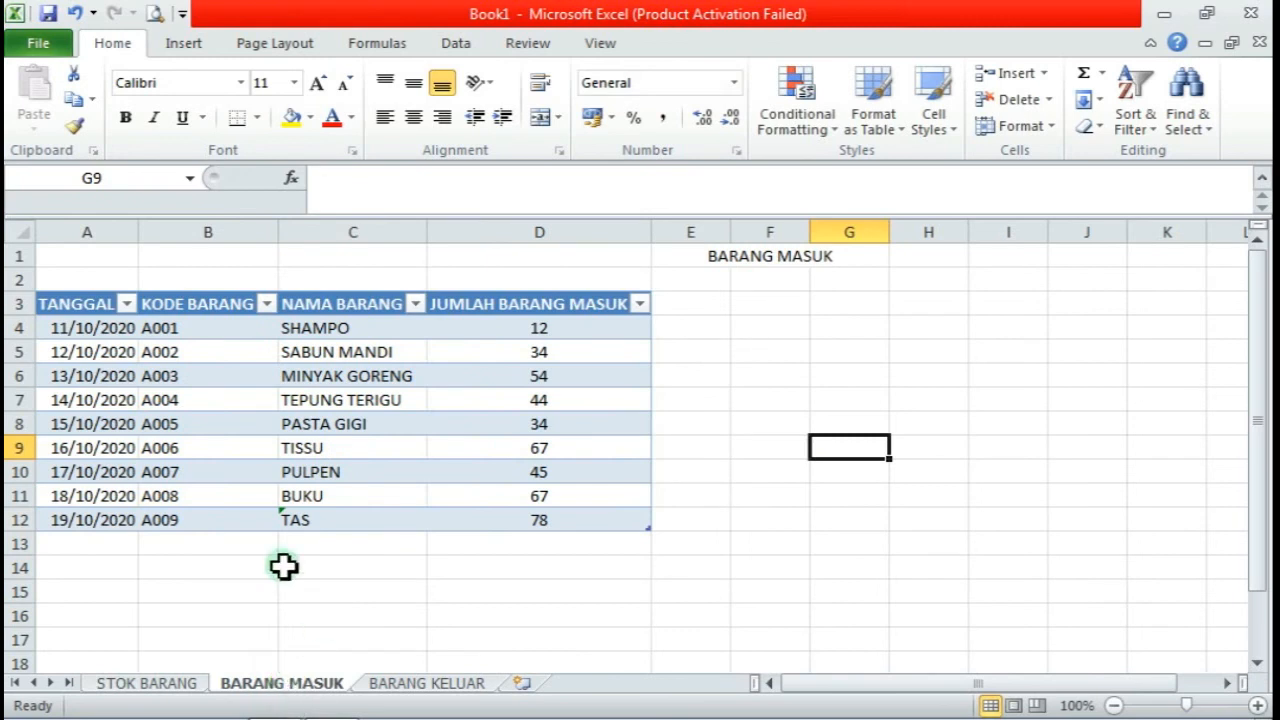
pyautogui.click(92, 548)
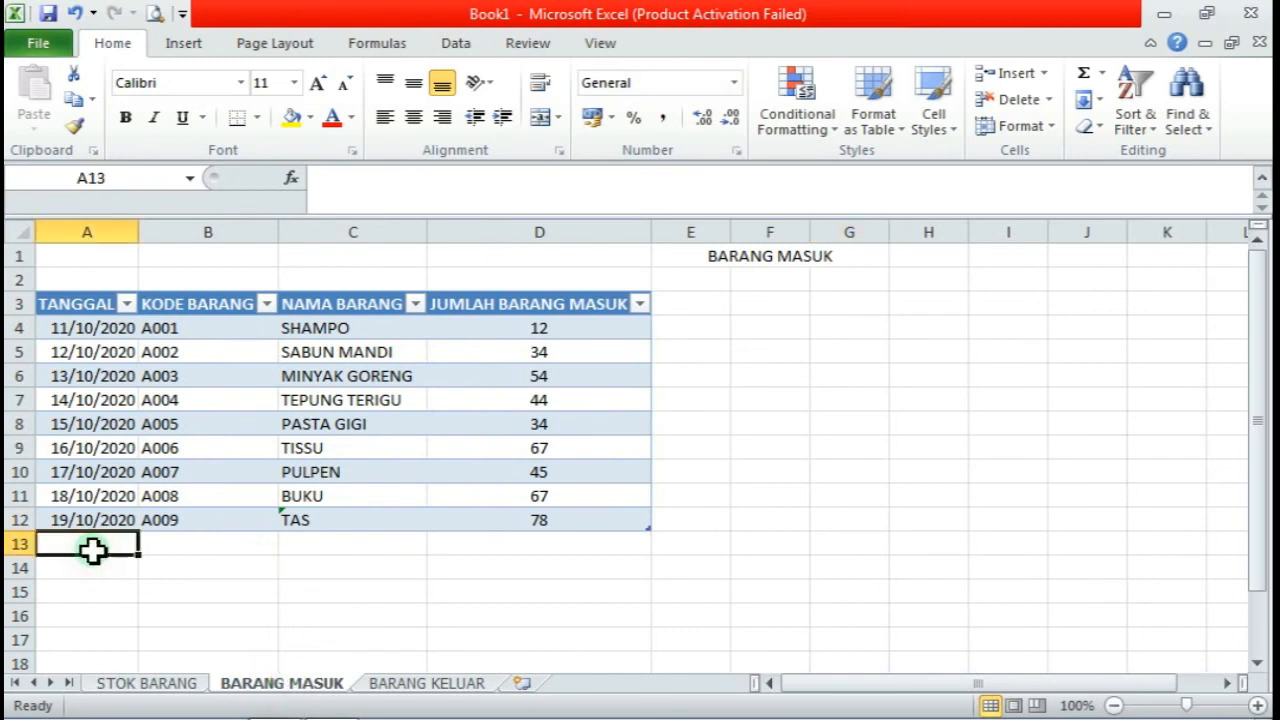
pyautogui.write('20/10/2020')
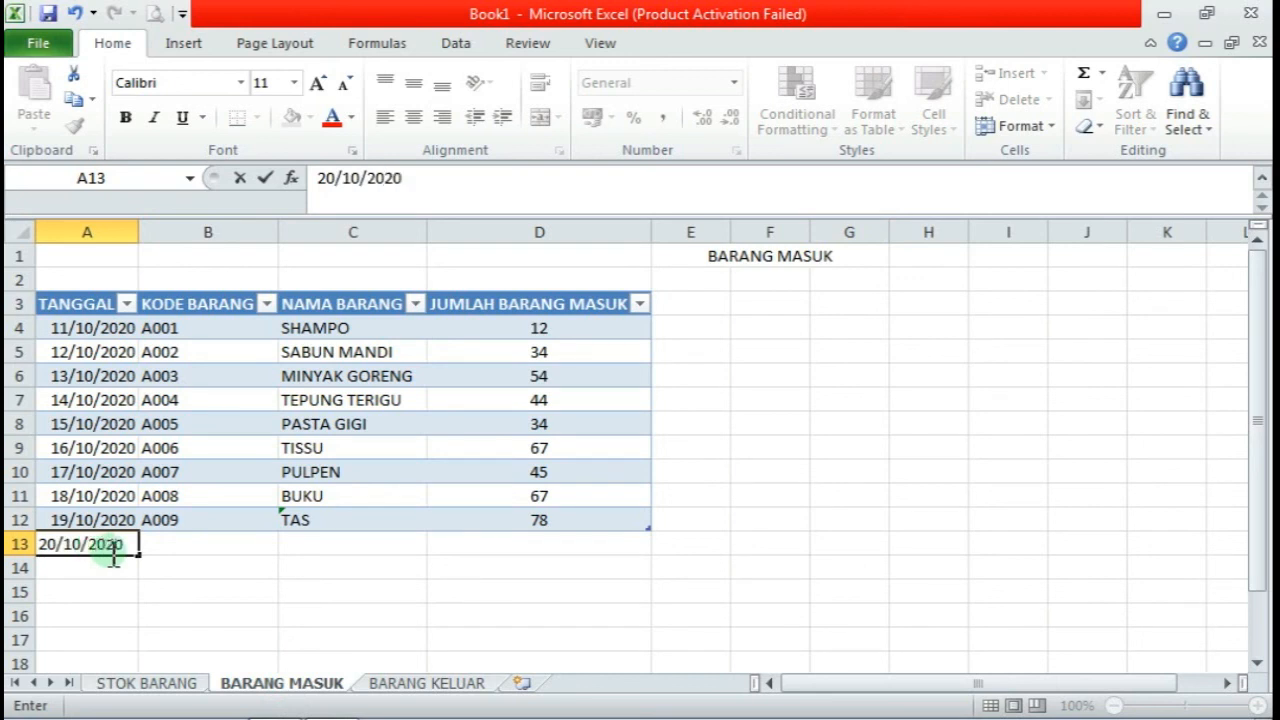
pyautogui.click(155, 551)
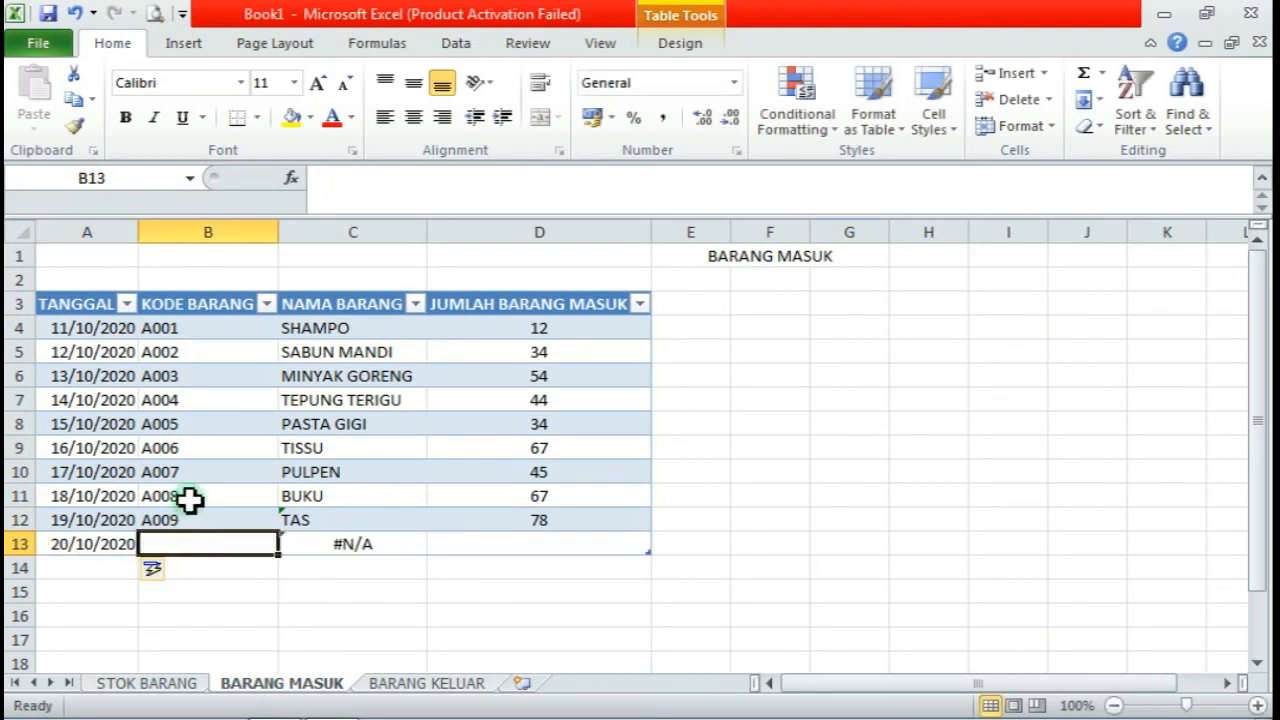
pyautogui.click(140, 690)
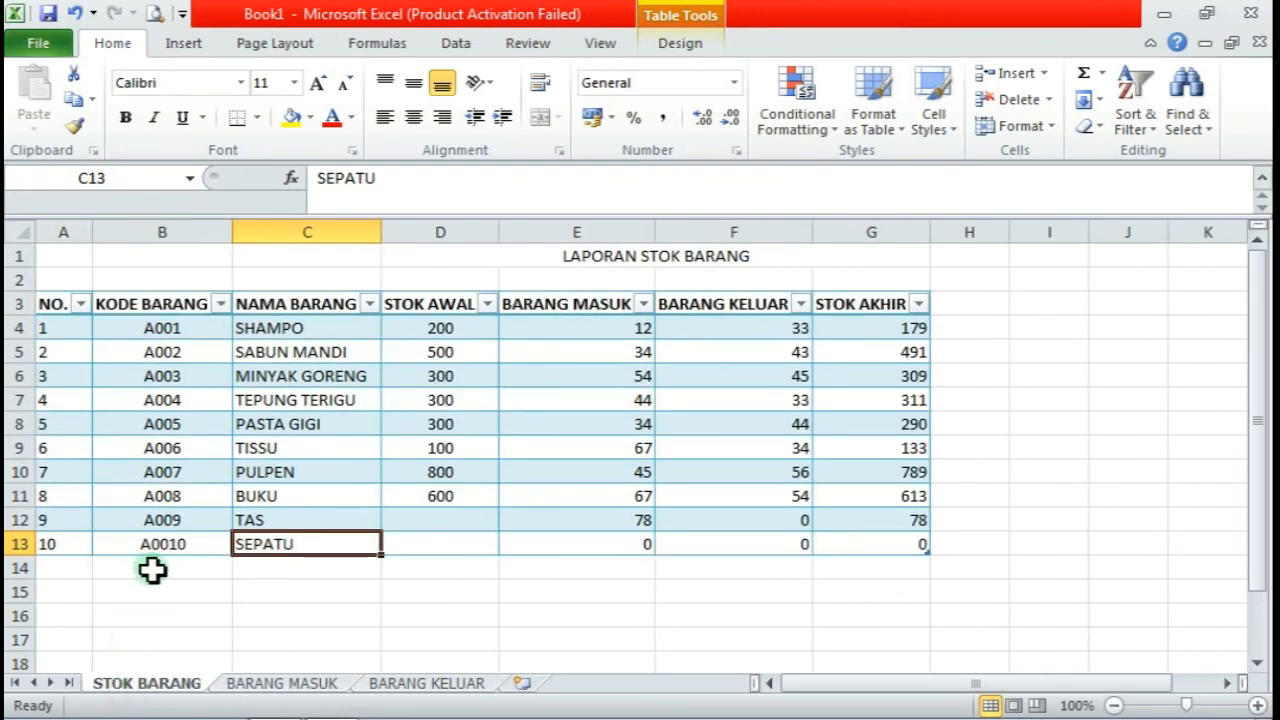
pyautogui.click(260, 686)
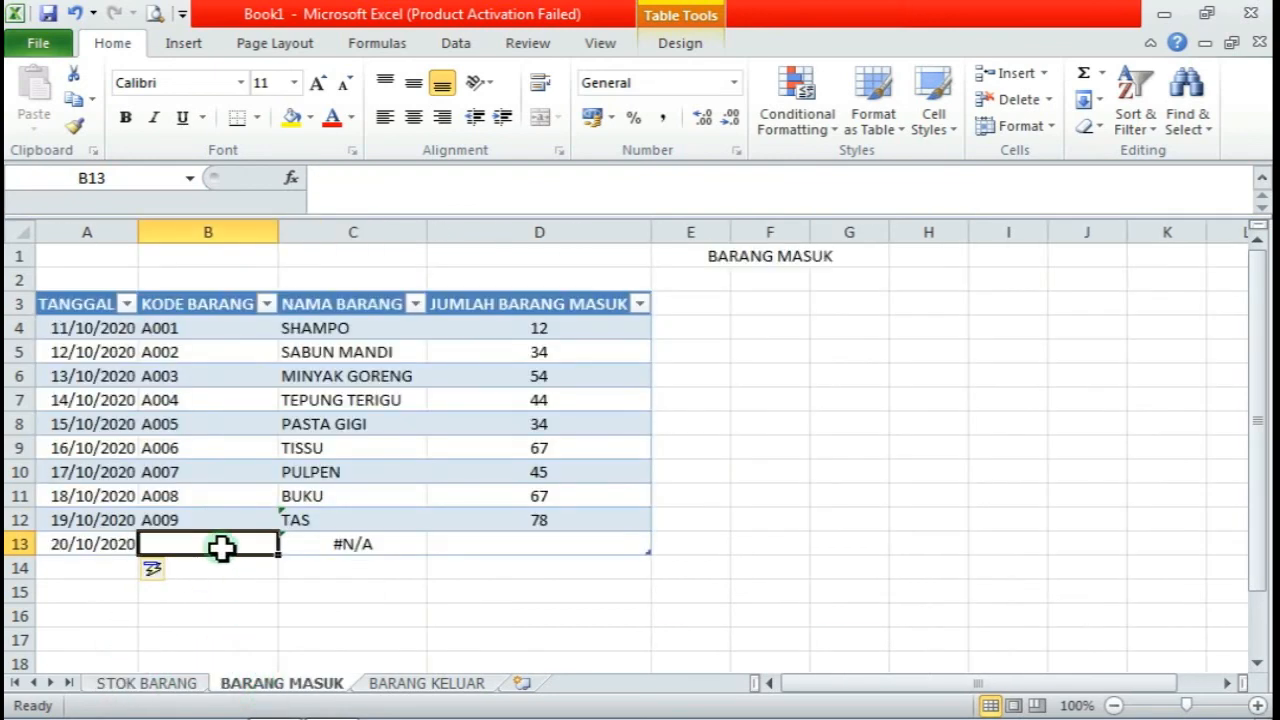
pyautogui.write('A0010')
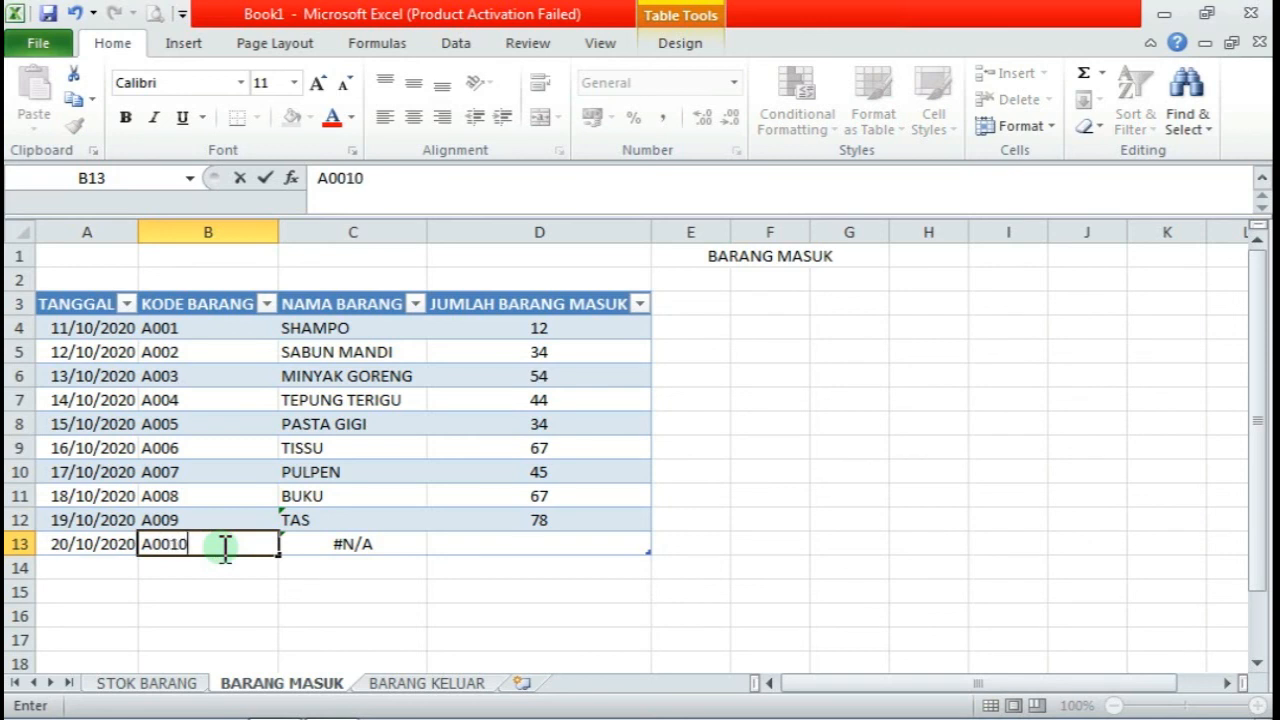
pyautogui.press('Return')
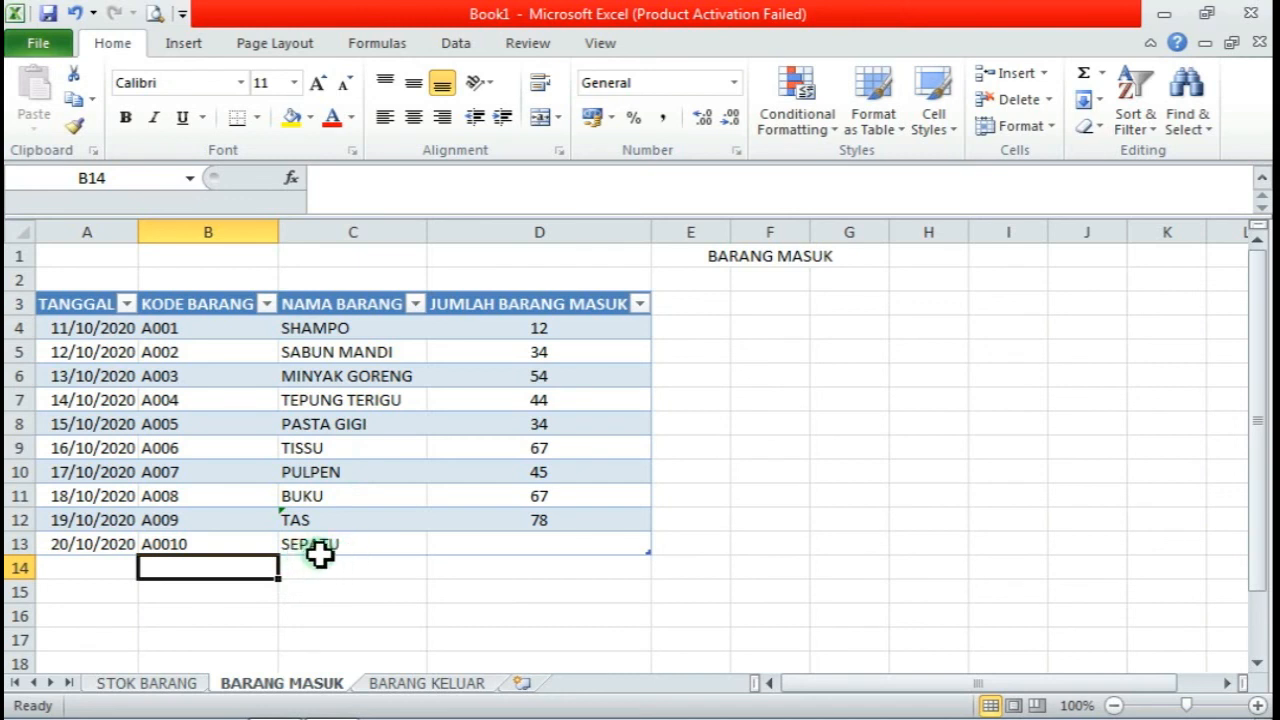
pyautogui.click(551, 544)
pyautogui.write('50')
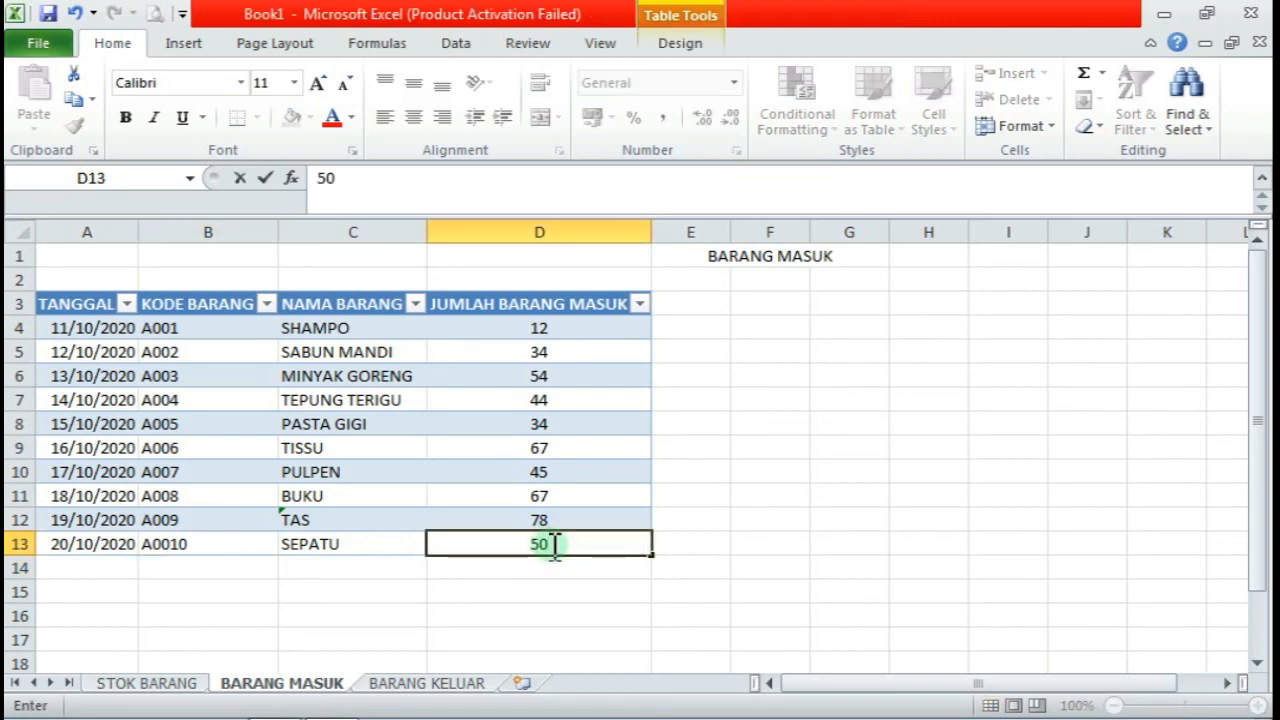
pyautogui.press('Return')
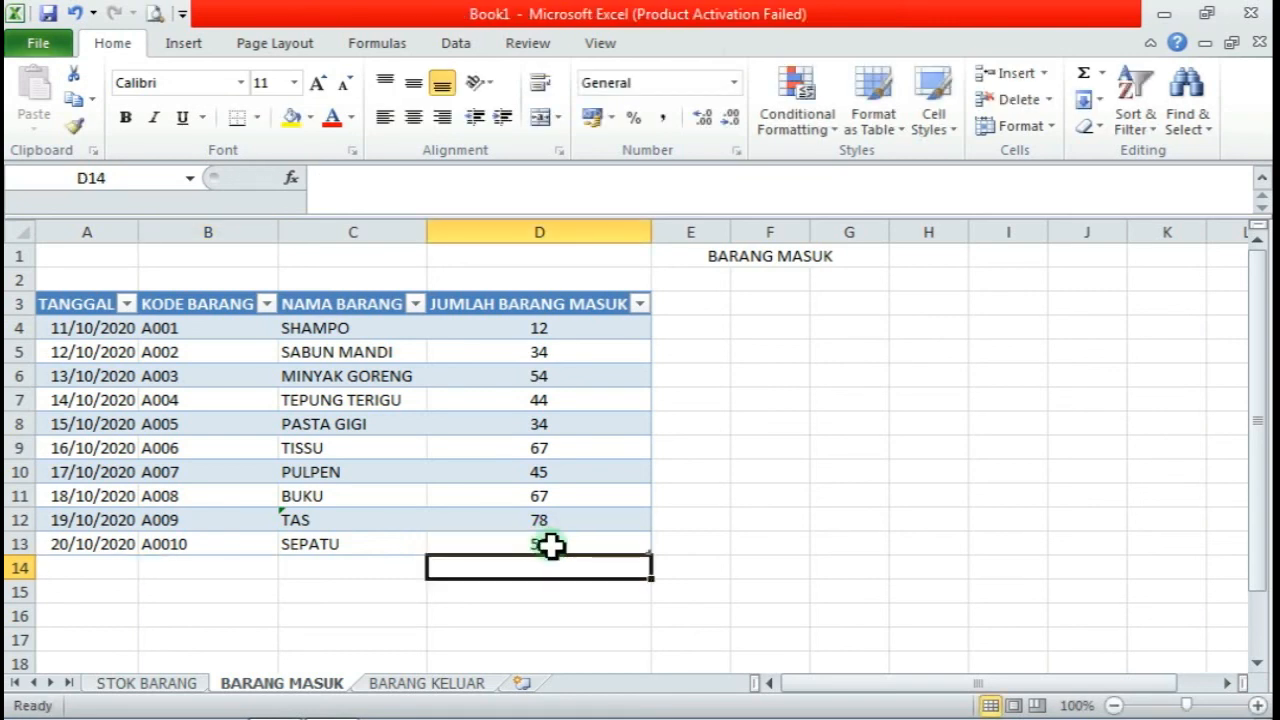
# Check the SEPATU row in the stock report against the outgoing transactions on the BARANG KELUAR sheet
pyautogui.click(148, 683)
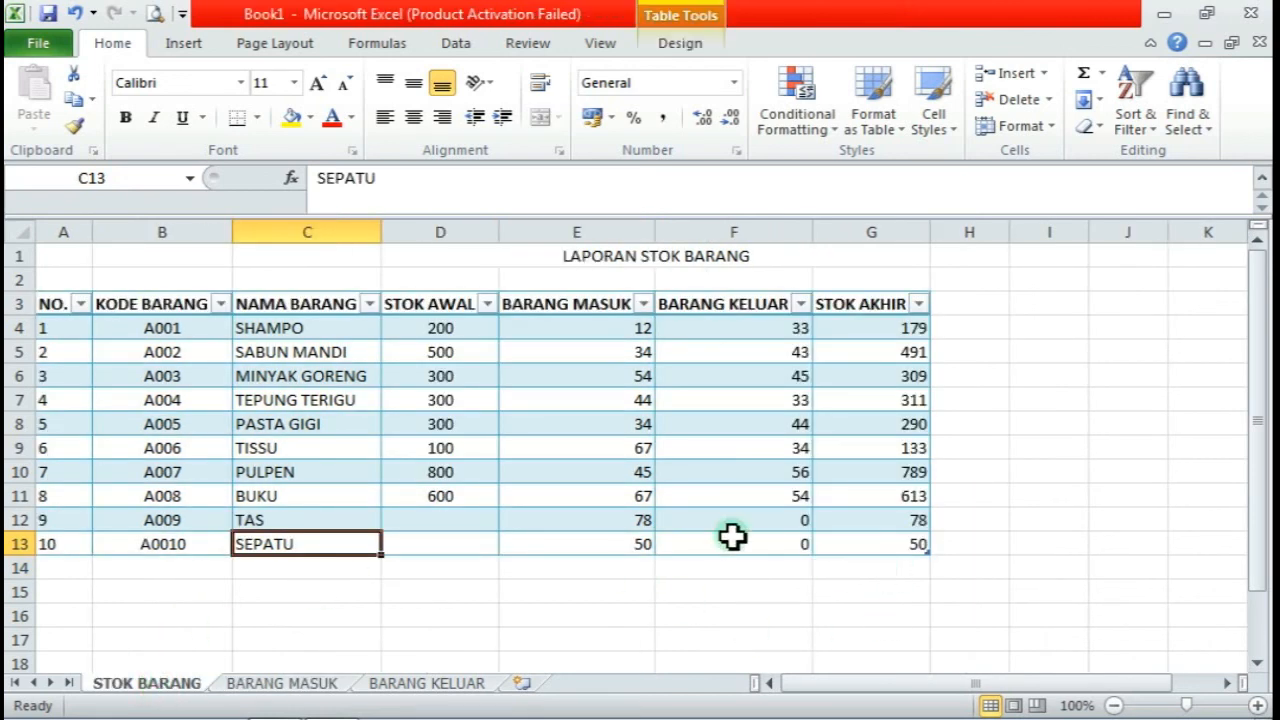
pyautogui.click(415, 684)
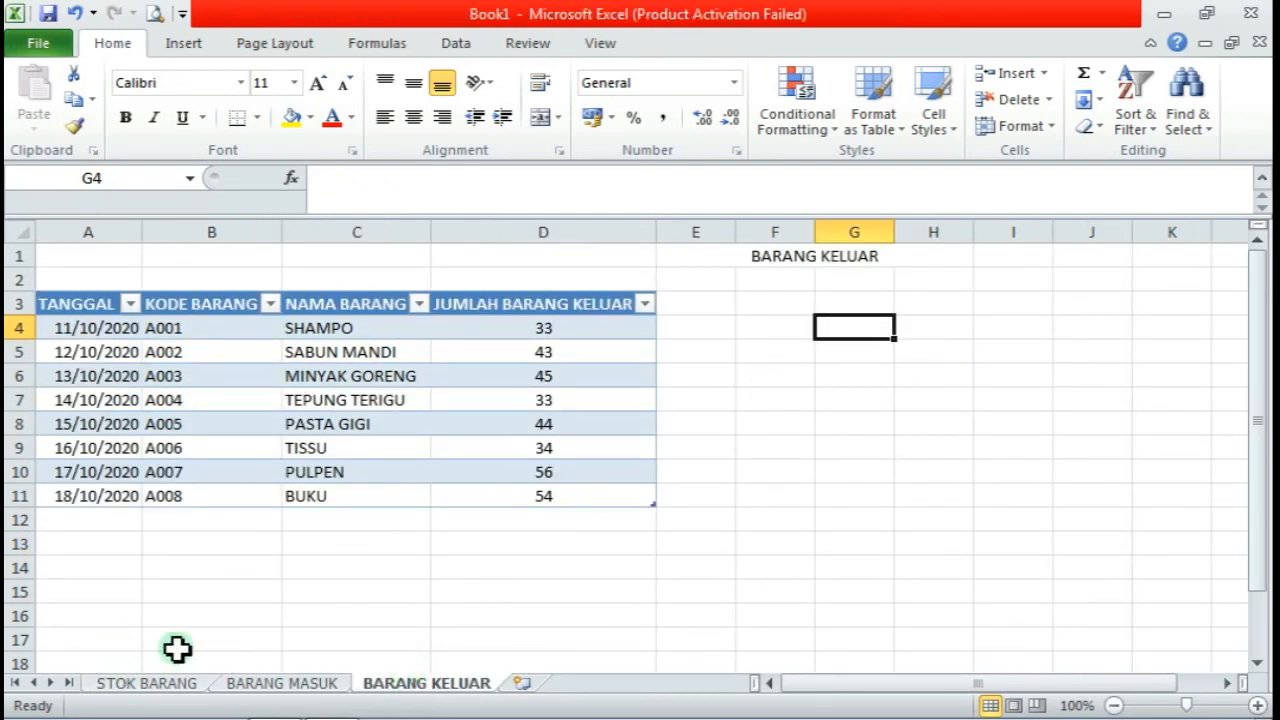
pyautogui.click(174, 689)
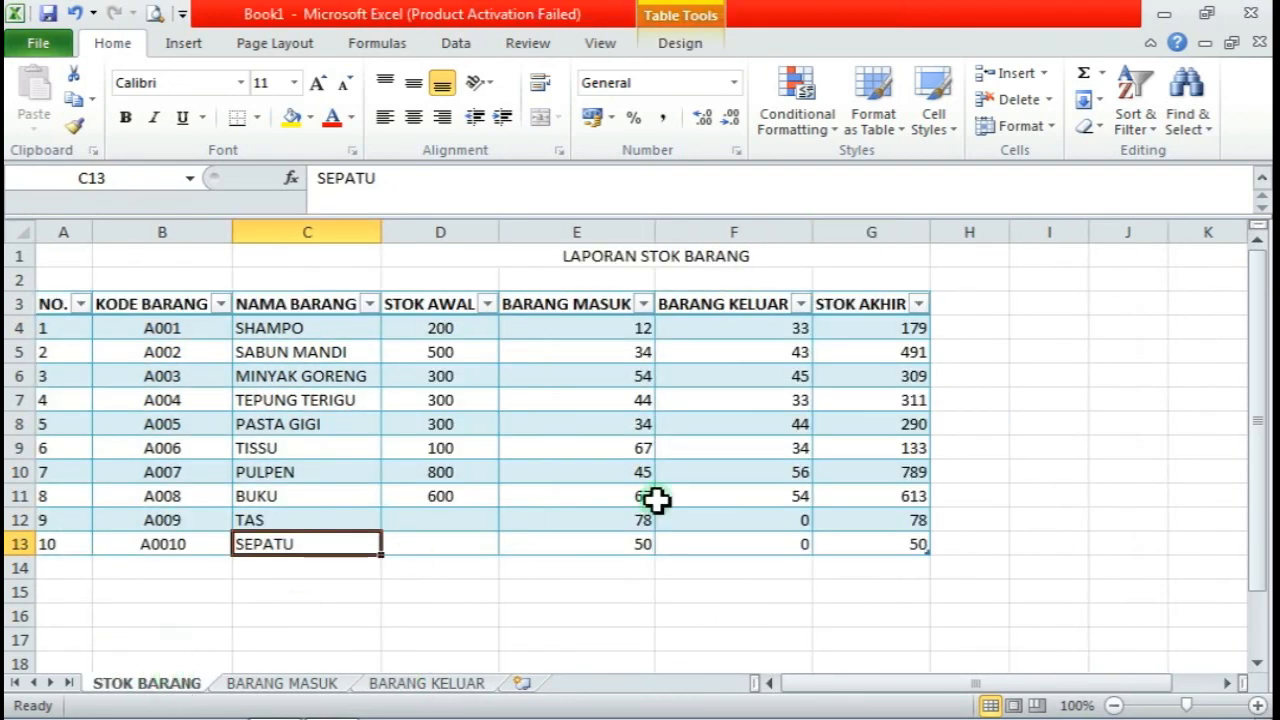